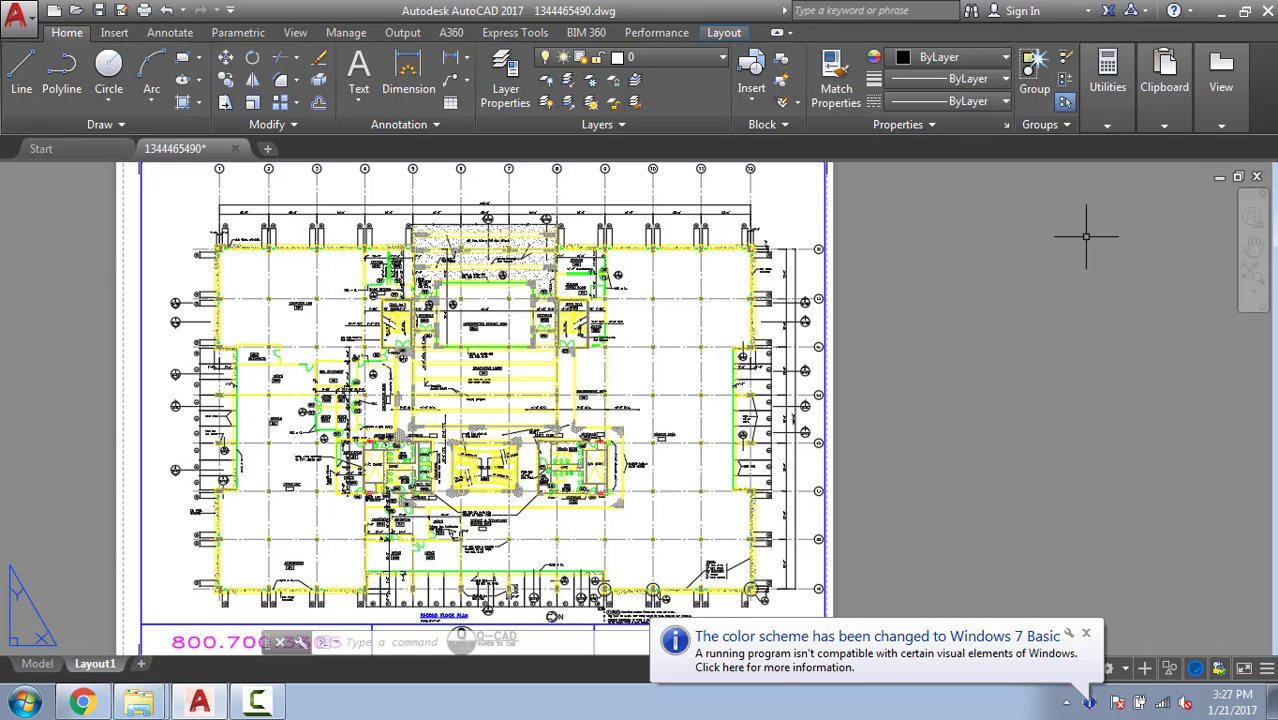
Switch the drawing from the layout to model space, leaving no object selected.
left_click(42, 672)
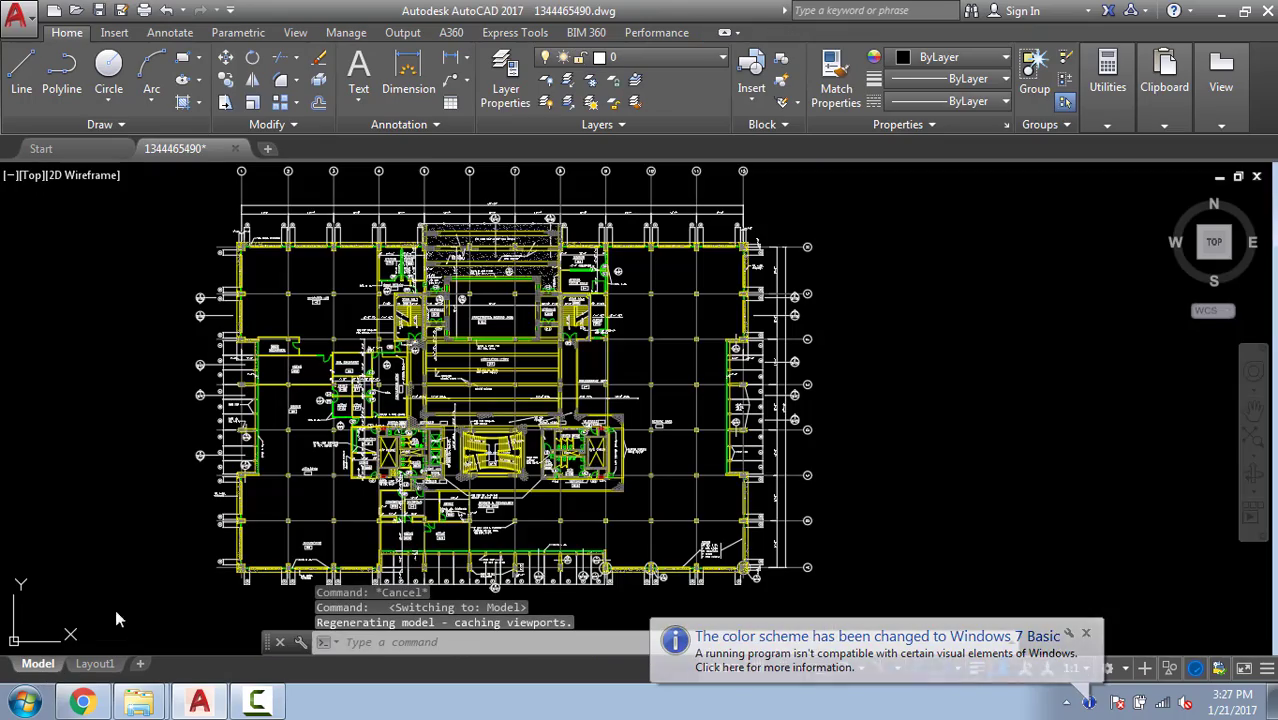
left_click(451, 357)
scroll(475, 360, "up", 4)
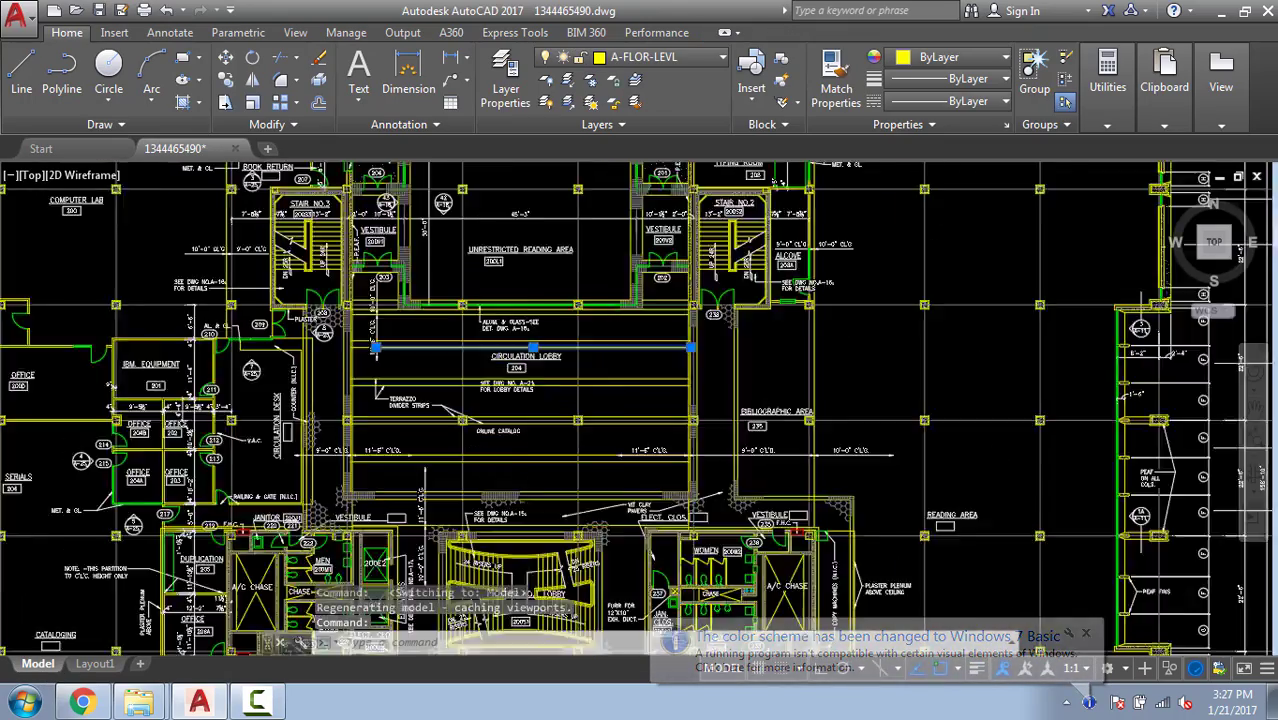
scroll(338, 426, "up", 2)
middle_click_drag(338, 426, 584, 396)
scroll(584, 396, "down", 2)
key("Escape")
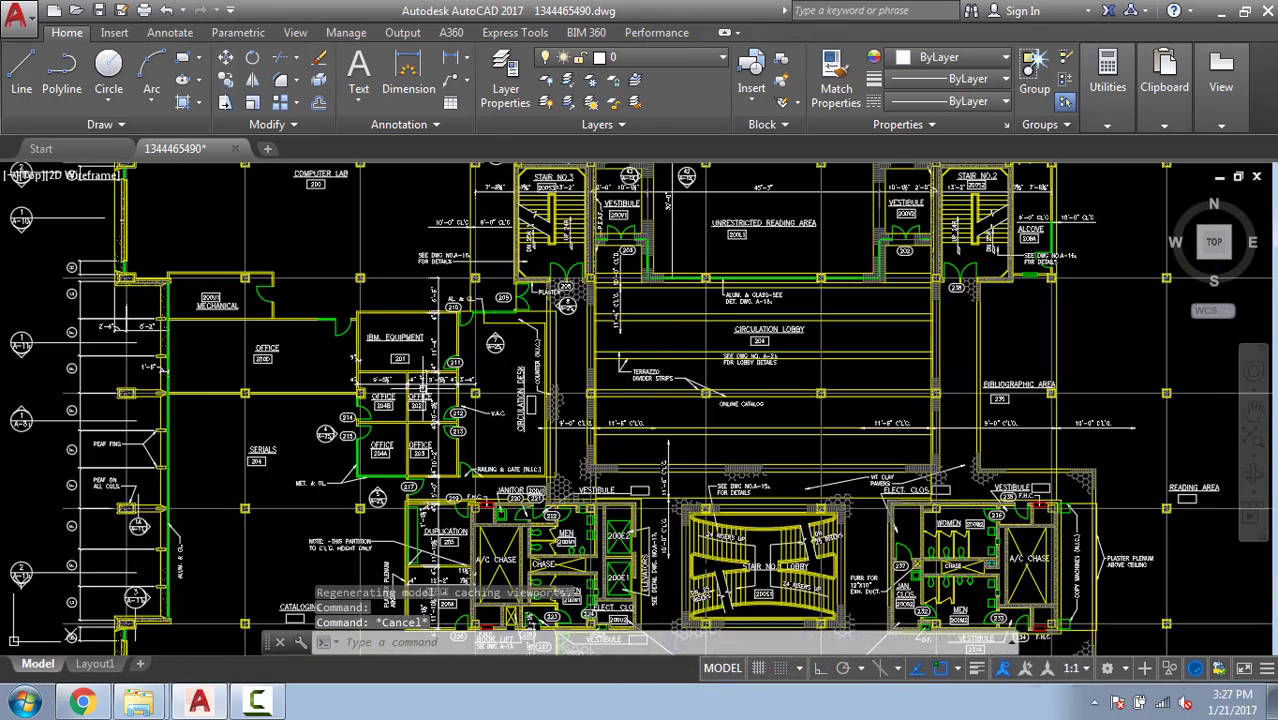
Draw a stepped orthogonal polyline from Office 200D into the IBM Equipment room, up through its upper wall, and right toward door 210.
scroll(495, 344, "up", 4)
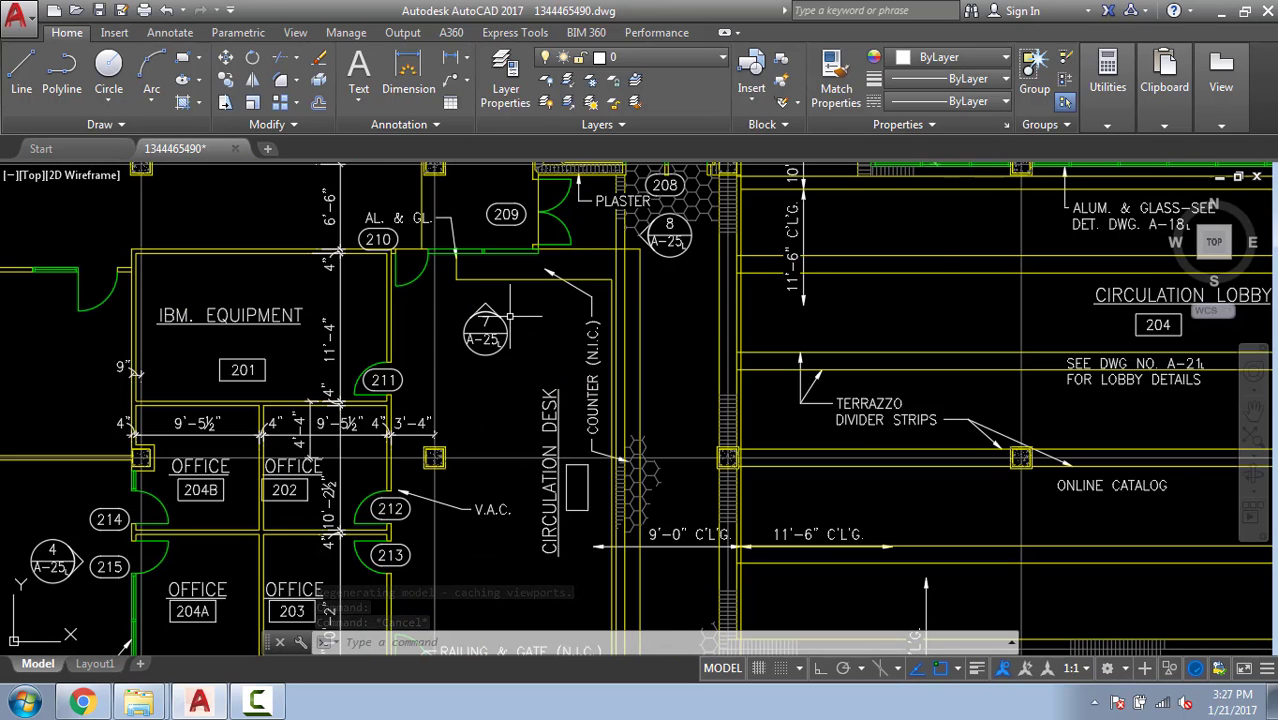
key("Escape")
scroll(520, 318, "up", 2)
middle_click_drag(520, 318, 628, 273)
scroll(630, 282, "down", 2)
type("1")
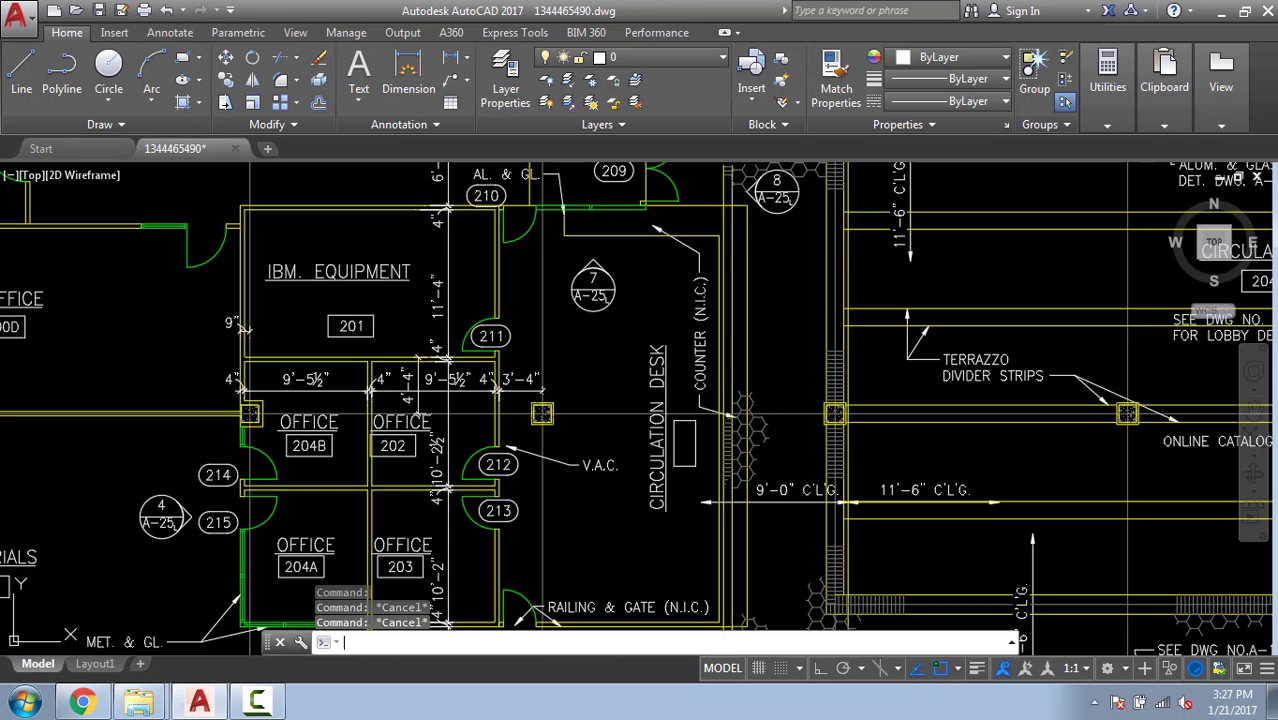
type("l")
key("Return")
scroll(604, 325, "down", 2)
scroll(285, 337, "up", 1)
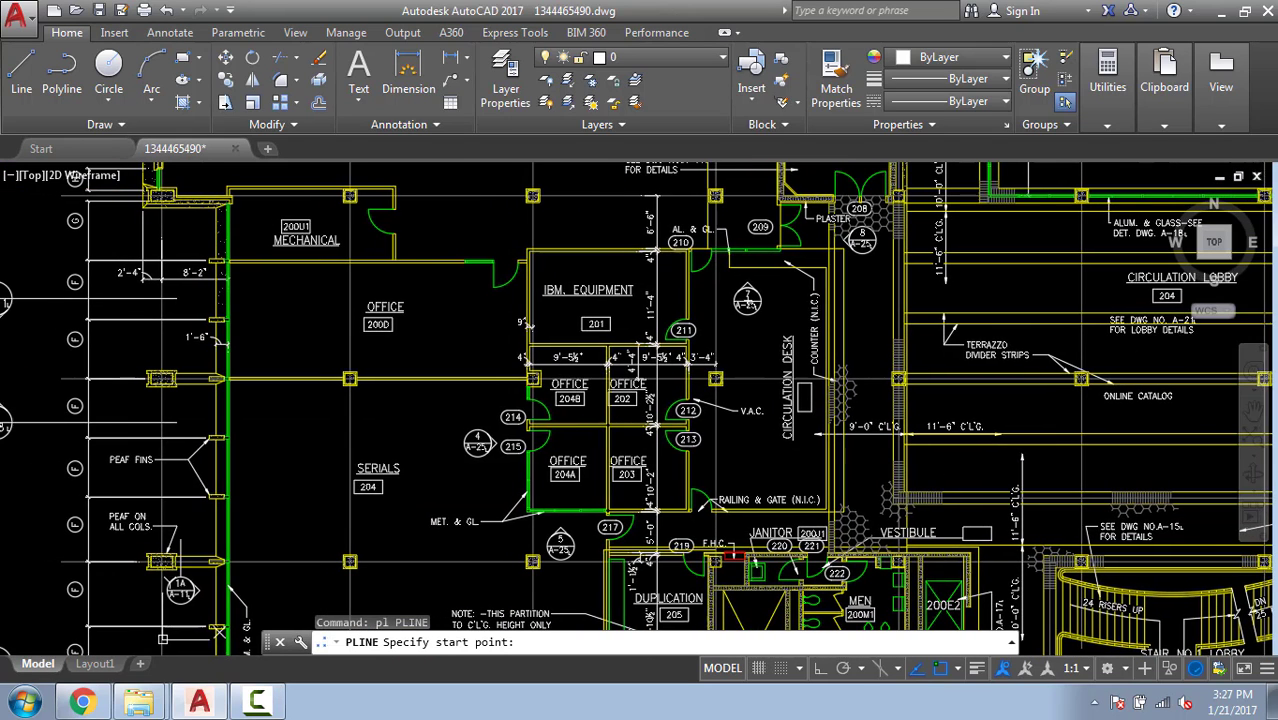
scroll(596, 290, "up", 1)
scroll(508, 294, "up", 1)
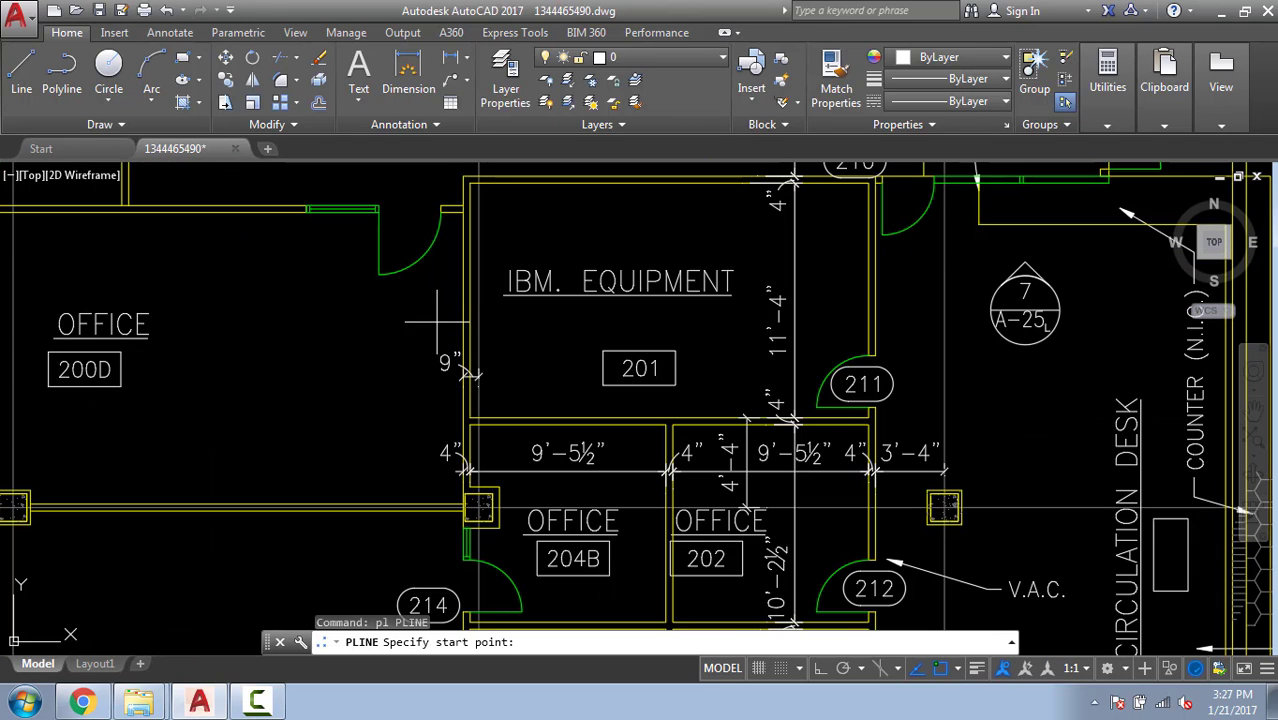
left_click(437, 320)
key("F8")
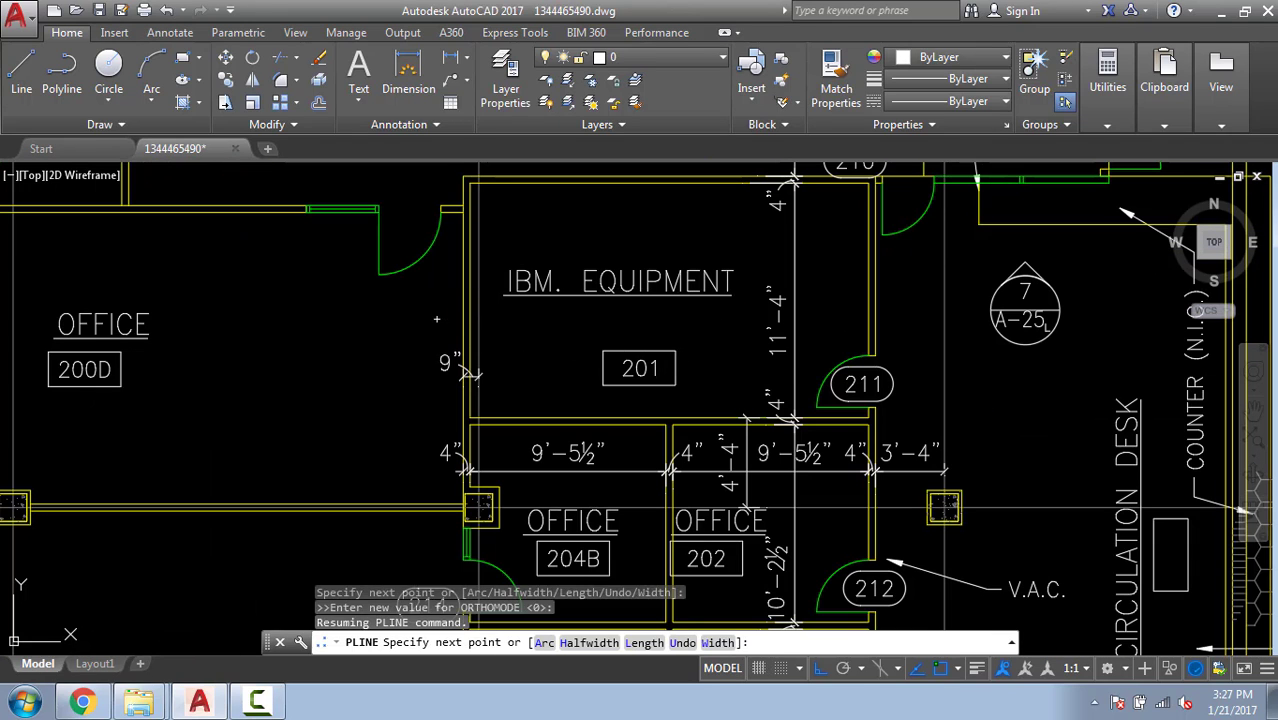
left_click(688, 320)
middle_click_drag(655, 213, 692, 423)
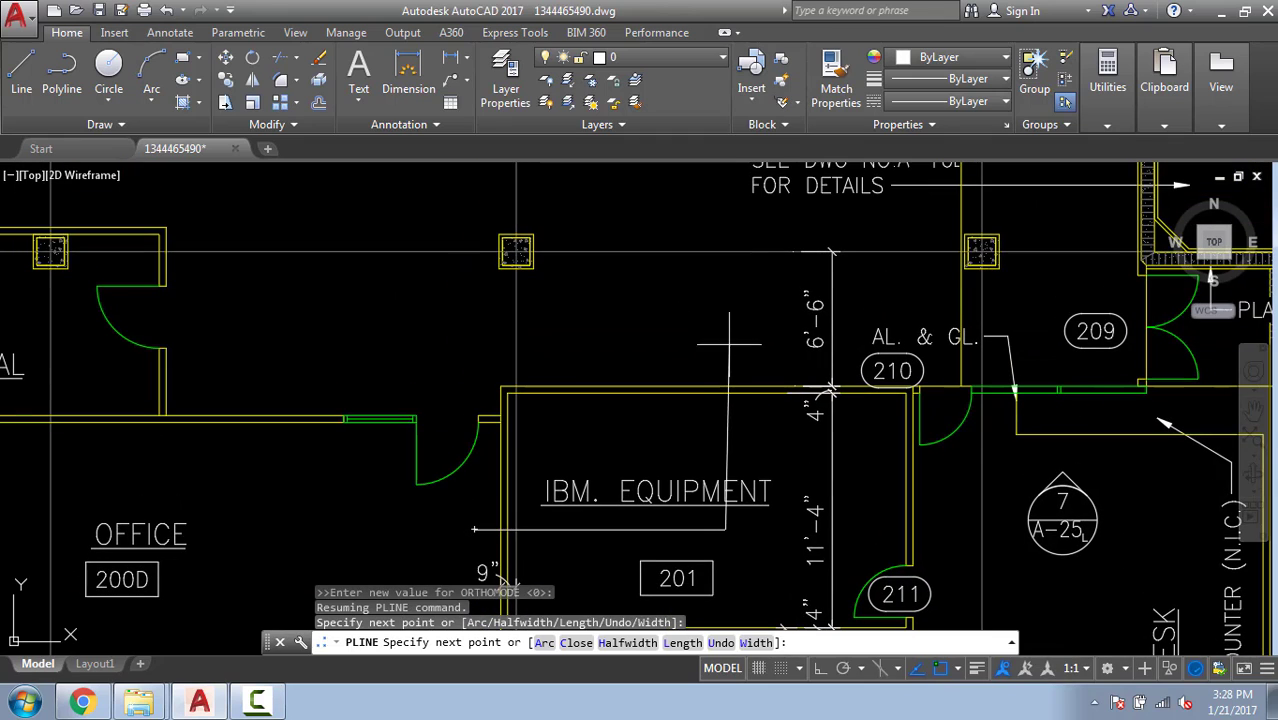
key("F8")
left_click(726, 320)
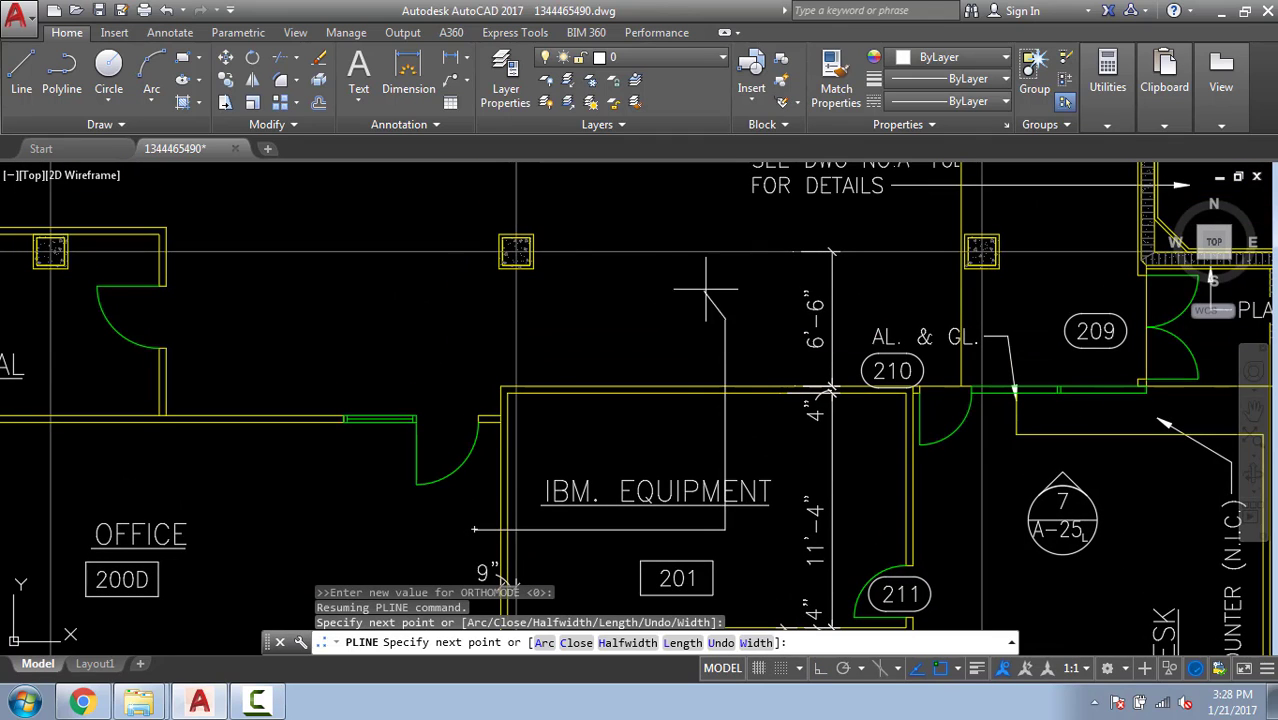
middle_click_drag(558, 267, 753, 402)
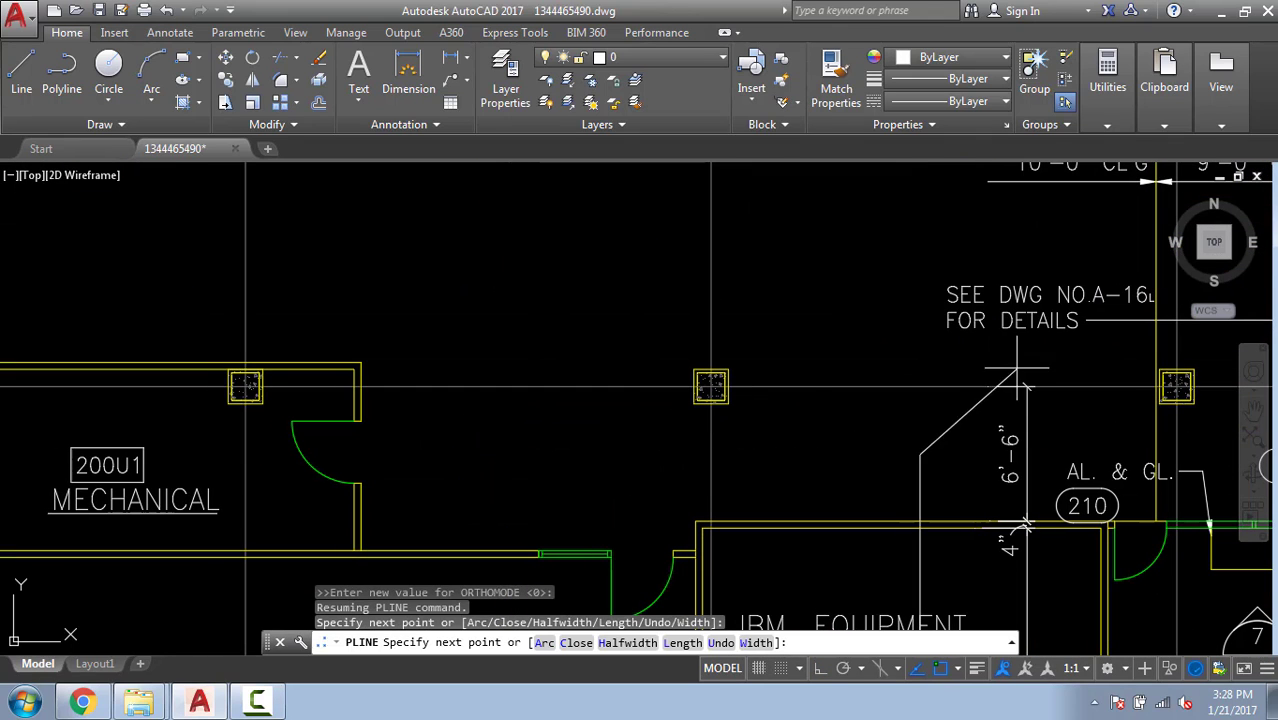
key("Return")
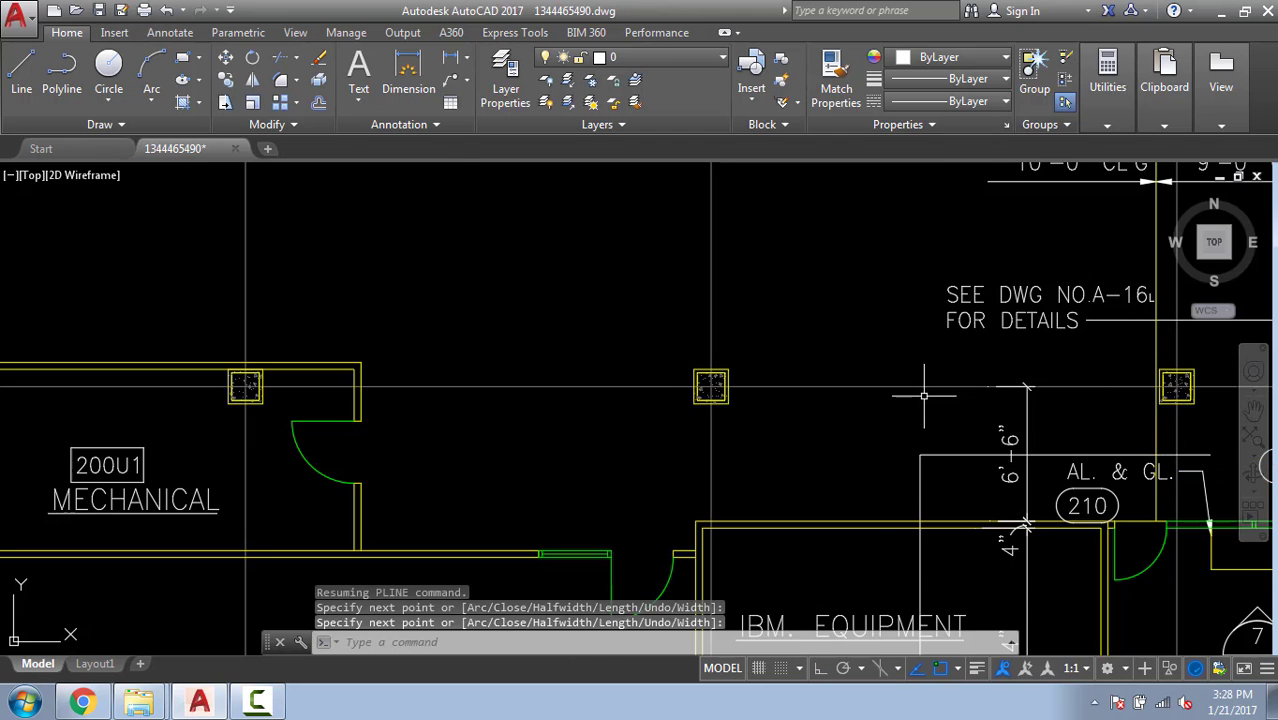
Offset the stepped polyline once to its upper-left side, using a short distance picked between two points in the IBM Equipment room.
scroll(855, 400, "down", 4)
key("Escape")
key("Escape")
type("o")
key("Return")
scroll(855, 405, "up", 5)
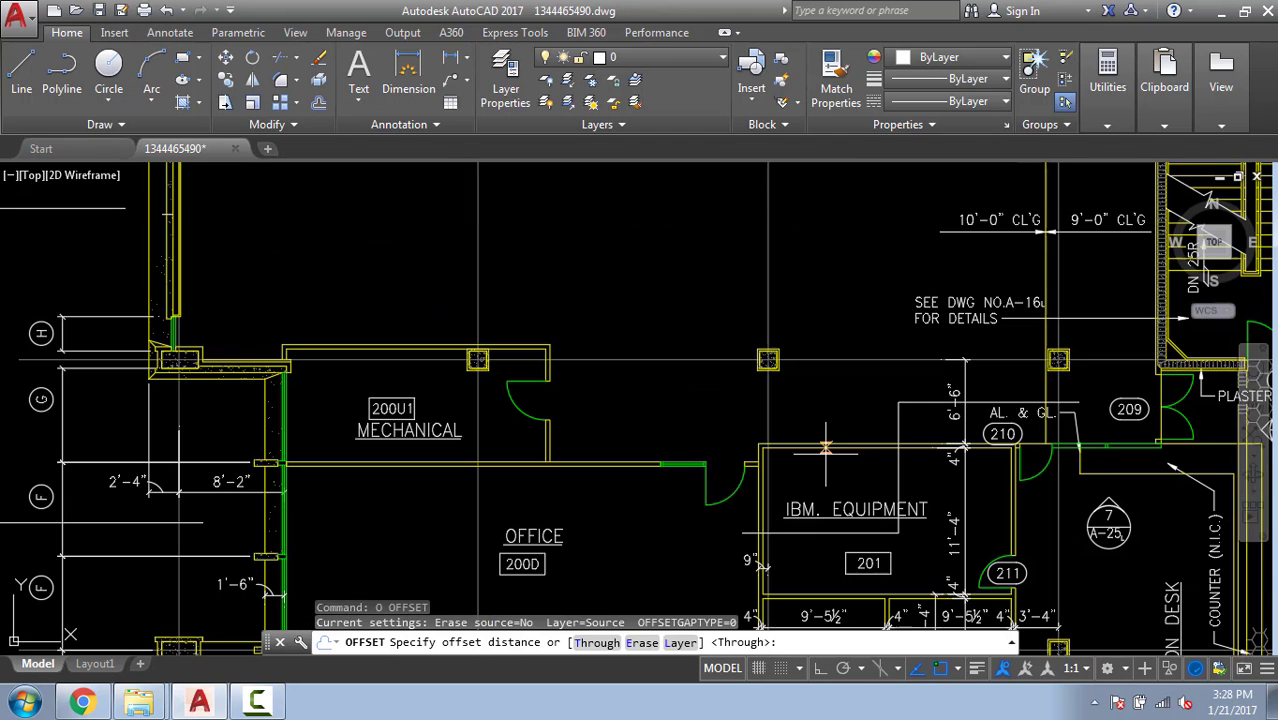
left_click(785, 521)
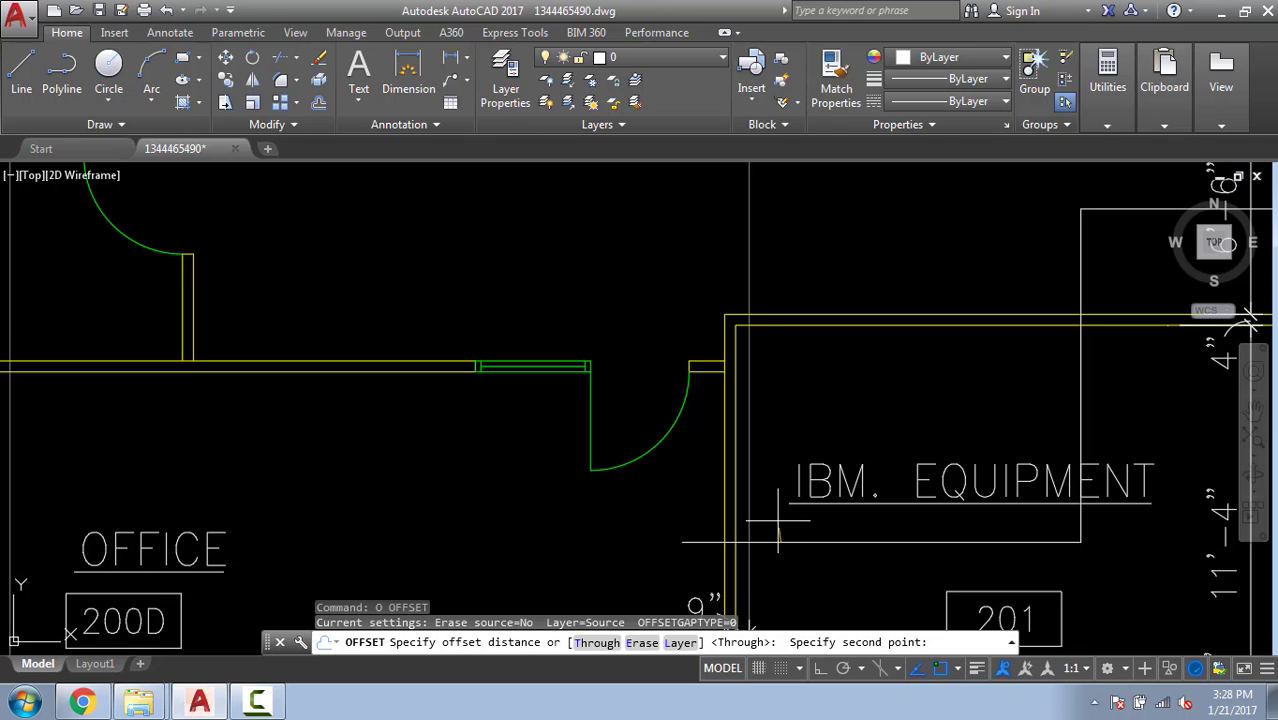
key("F8")
left_click(785, 518)
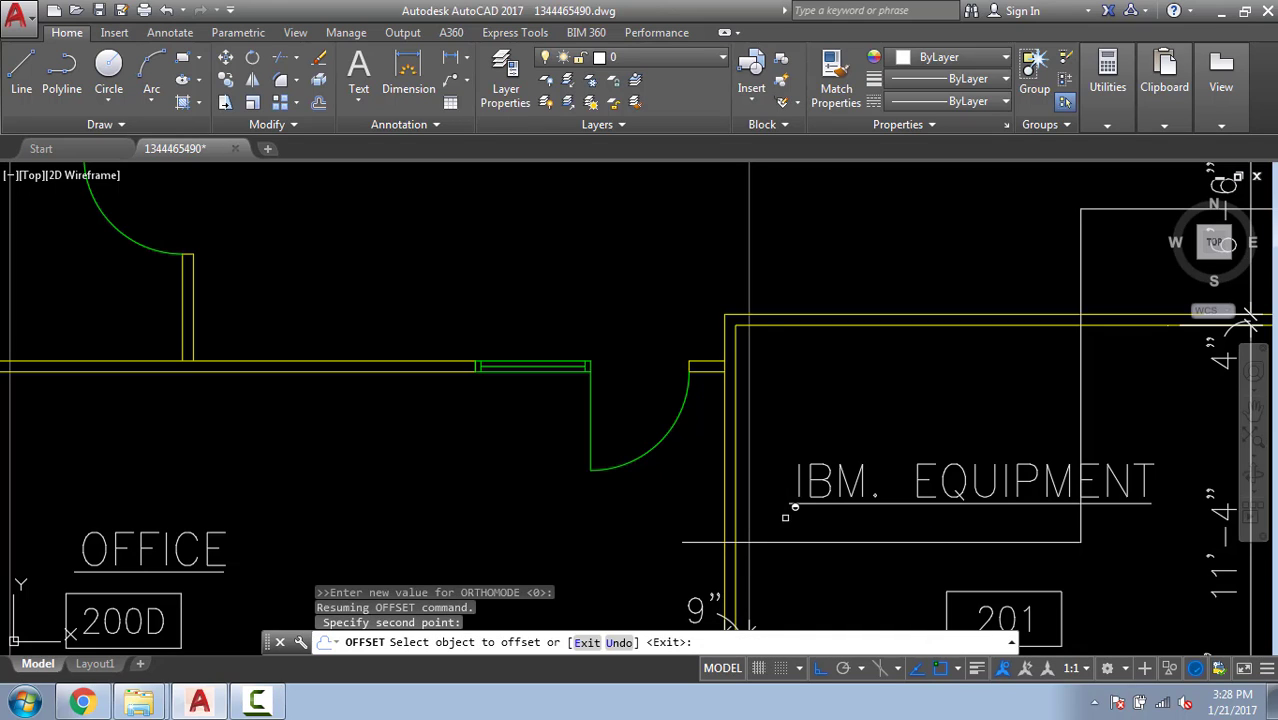
left_click(810, 541)
left_click(840, 421)
key("Escape")
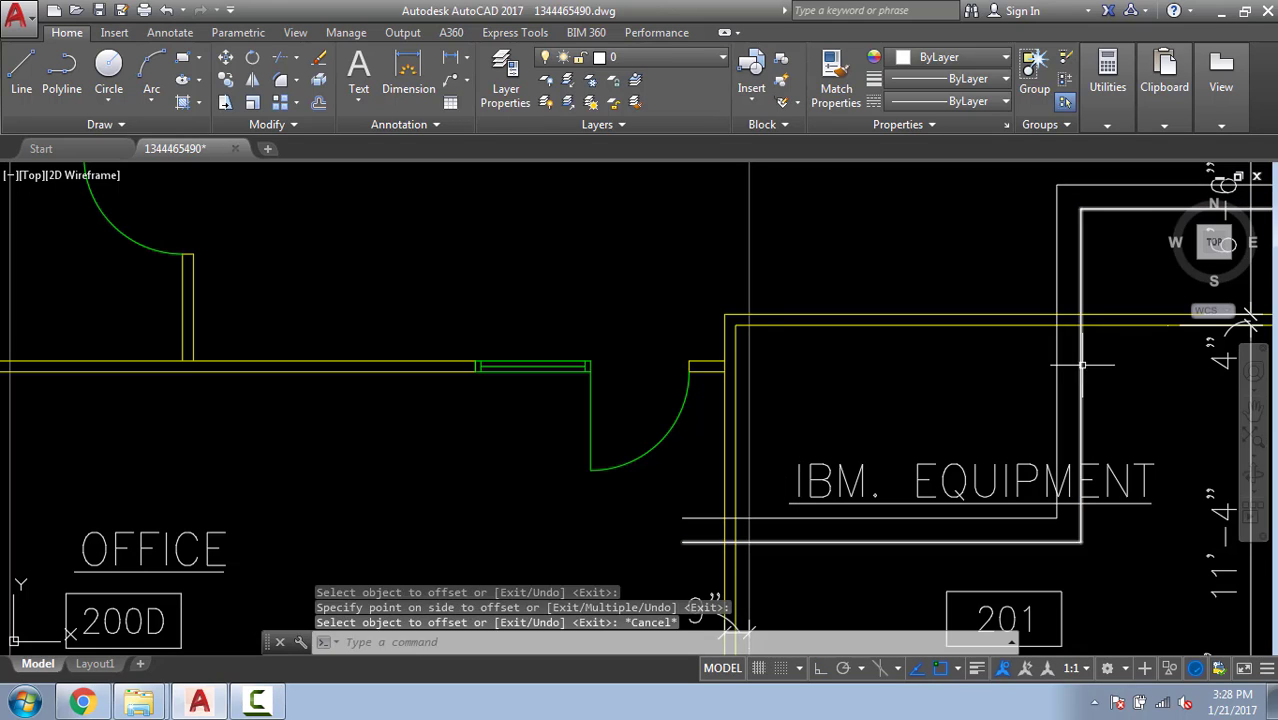
Draw an L-shaped orthogonal polyline below the offset pair, running right through the IBM Equipment room and turning up near its dimension line.
mouse_move(898, 425)
middle_mouse_down()
mouse_move(645, 267)
mouse_move(664, 362)
middle_mouse_up()
scroll(635, 292, "down", 4)
scroll(590, 439, "up", 2)
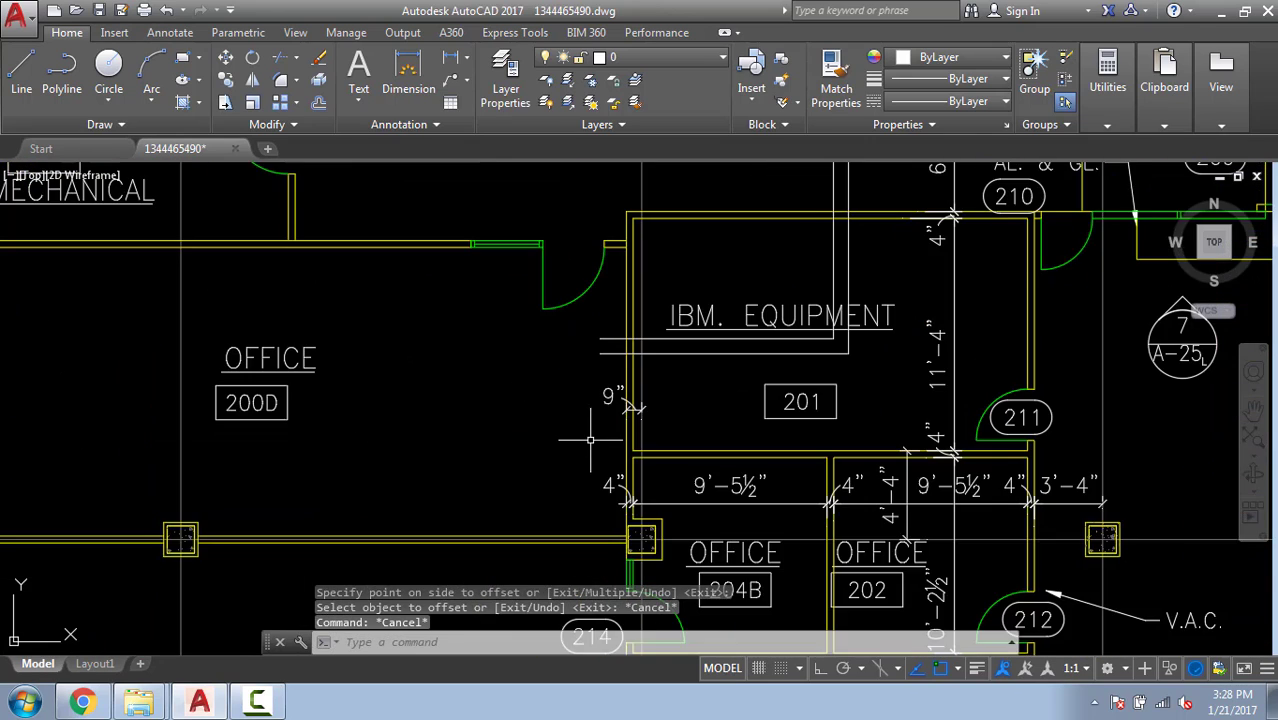
middle_click_drag(593, 406, 566, 508)
key("Escape")
type("pl")
key("Return")
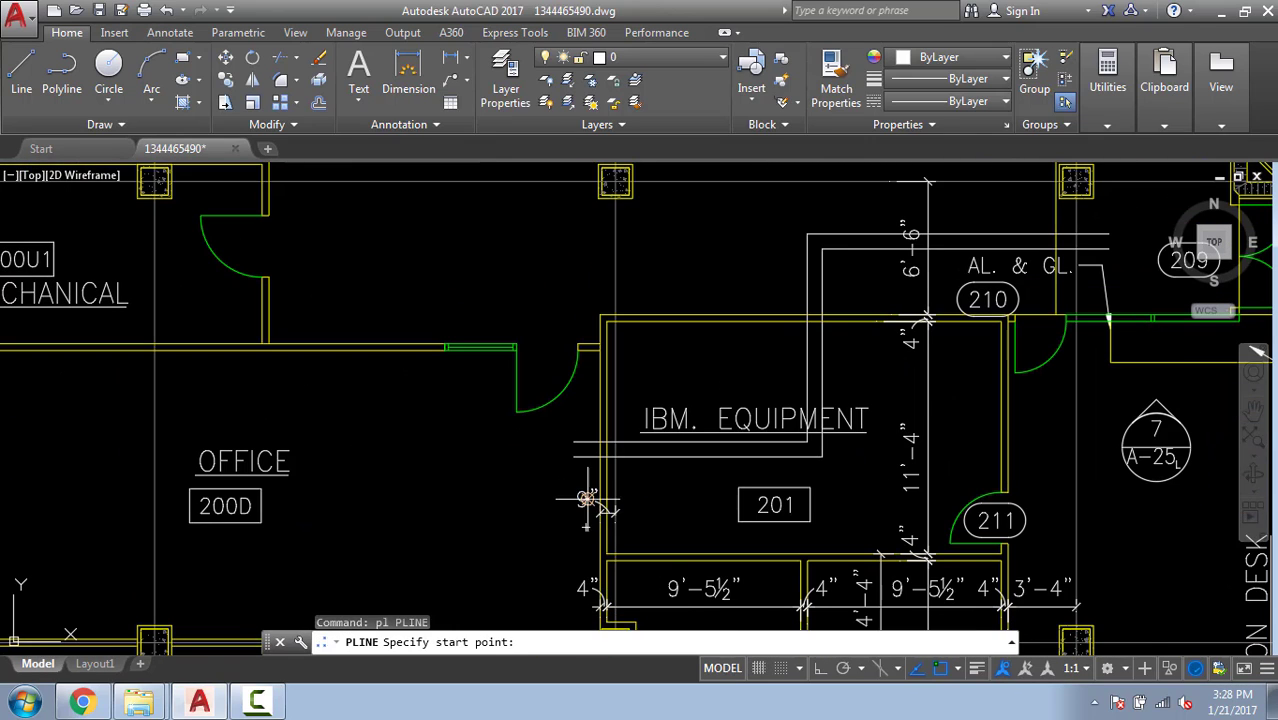
scroll(590, 497, "up", 2)
left_click(567, 479)
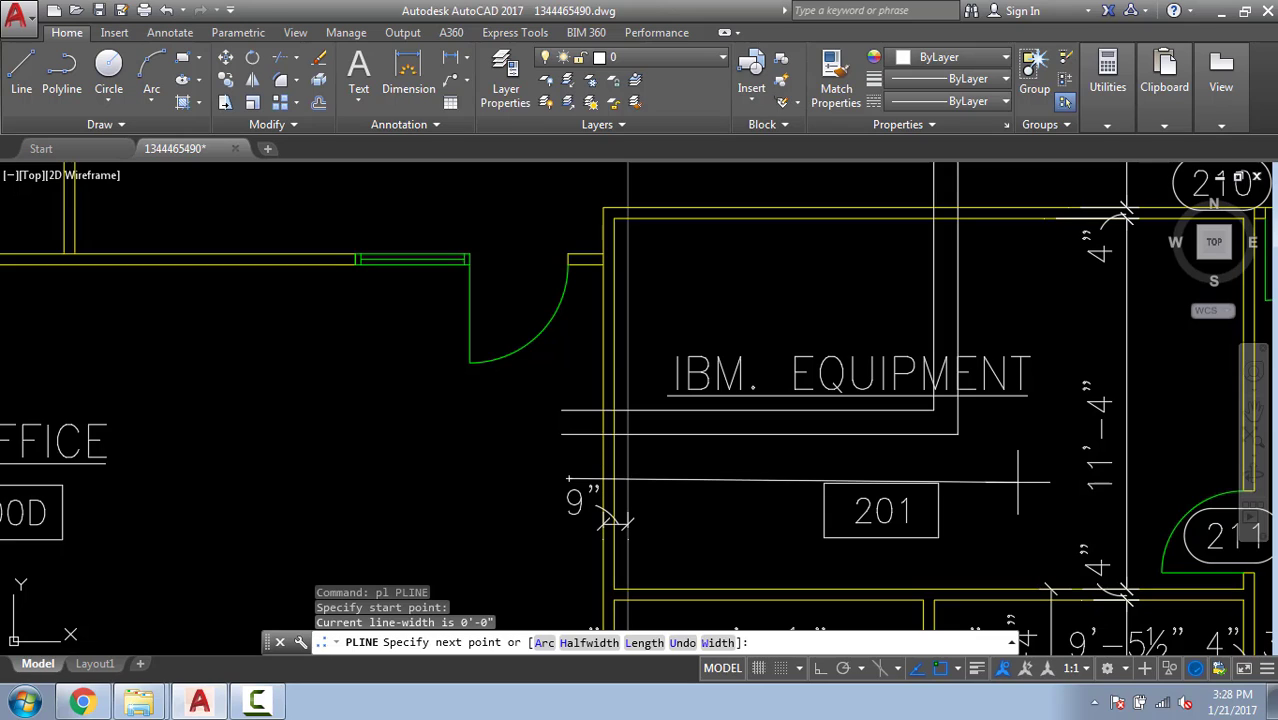
key("F8")
left_click(1021, 480)
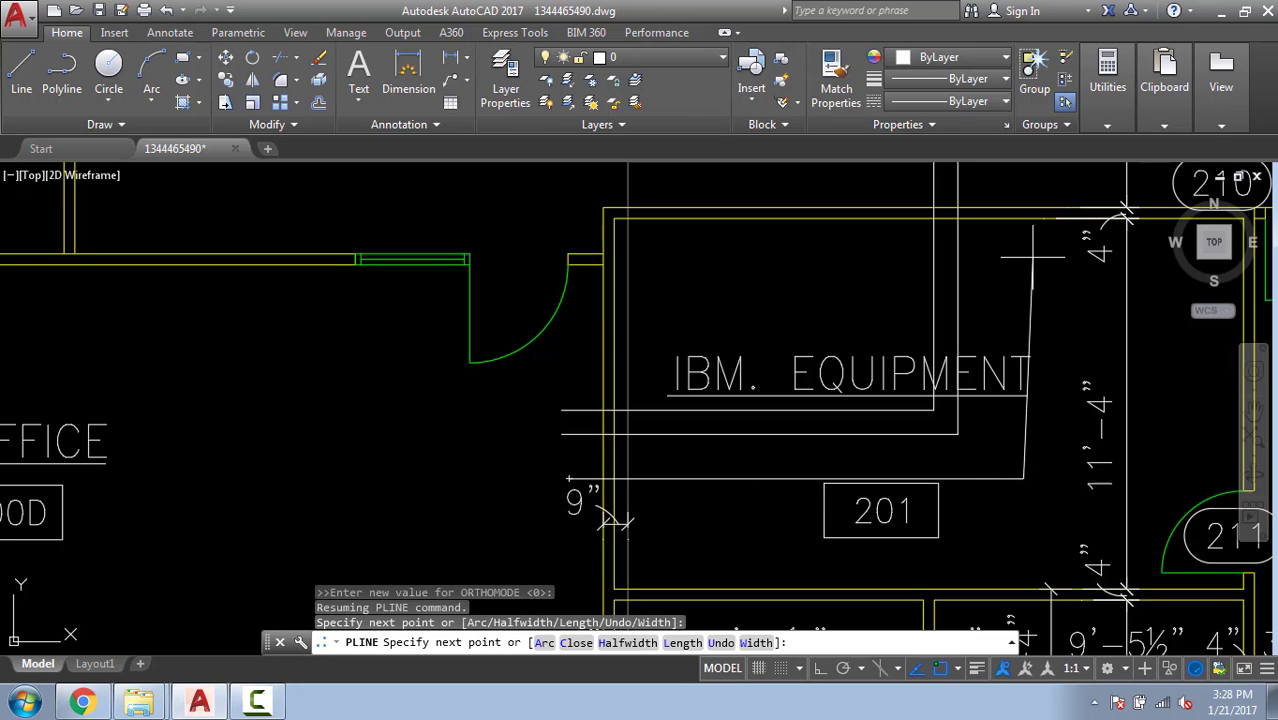
left_click(1019, 264)
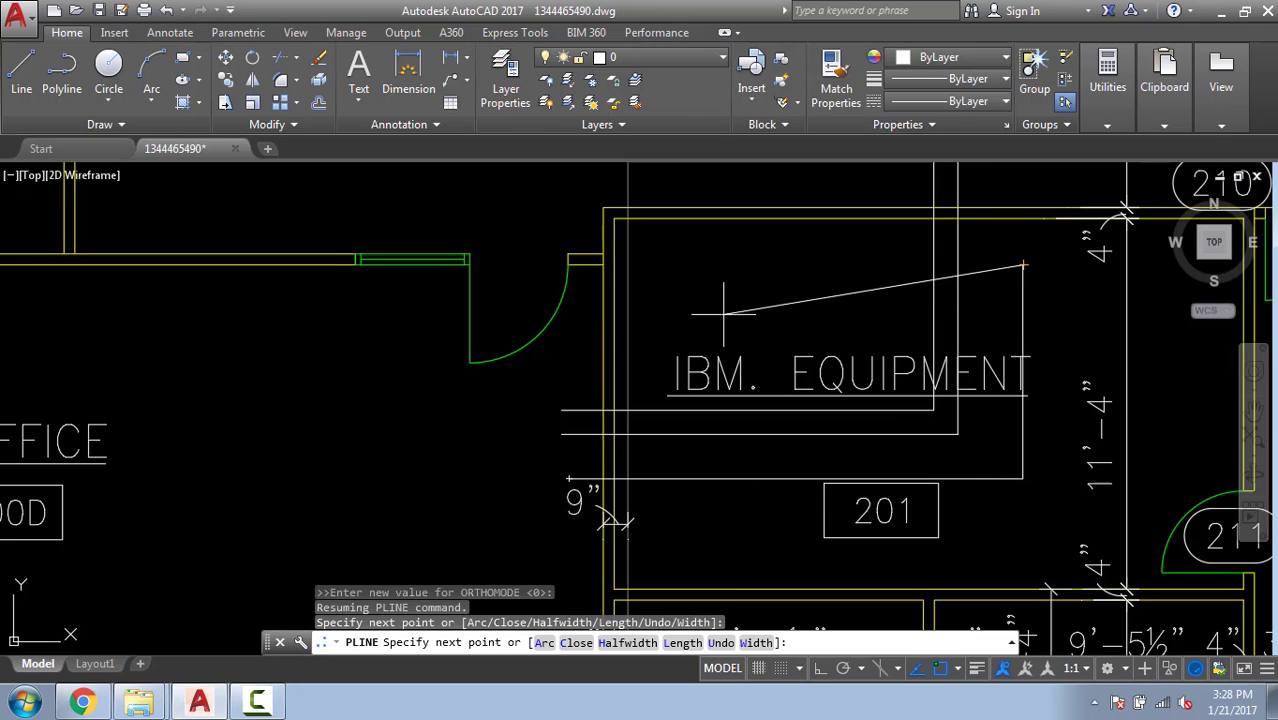
key("Return")
Draw another L-shaped orthogonal polyline starting above the IBM Equipment room, about 5'-10" down and then right across the offset pair.
middle_click_drag(708, 240, 719, 416)
key("Return")
left_click(693, 295)
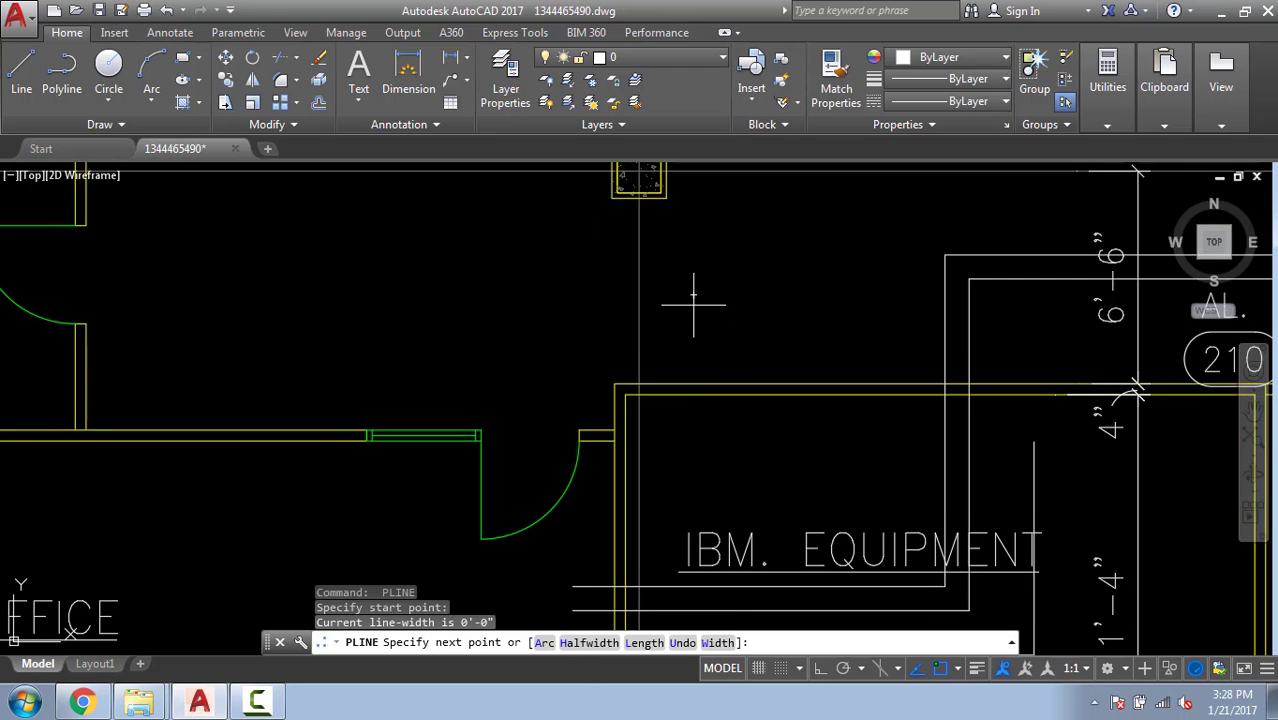
key("F8")
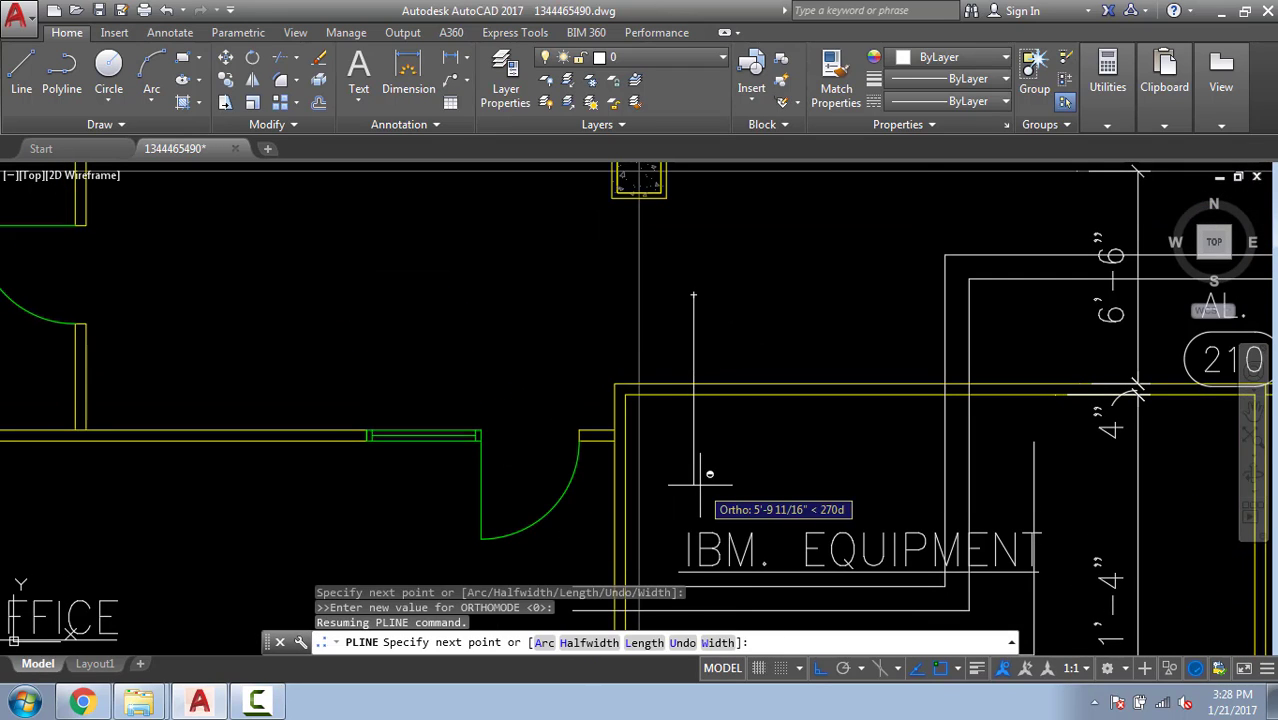
left_click(693, 485)
key("F8")
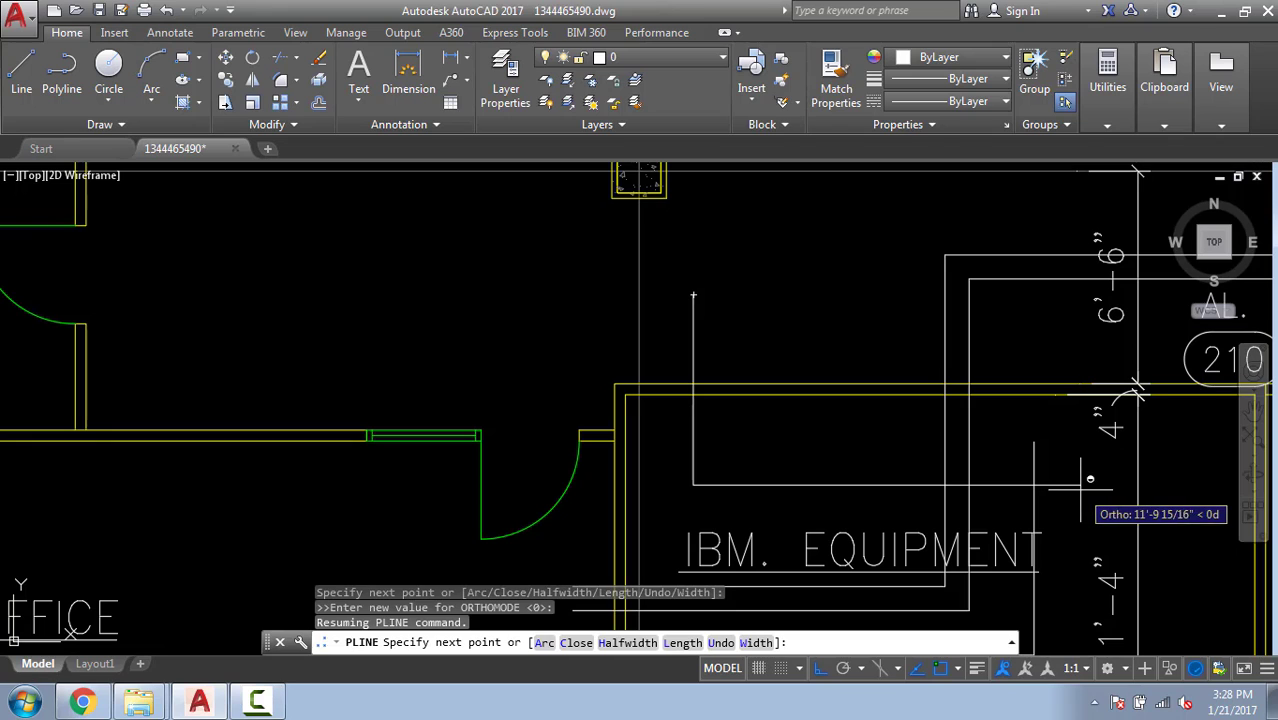
left_click(1080, 485)
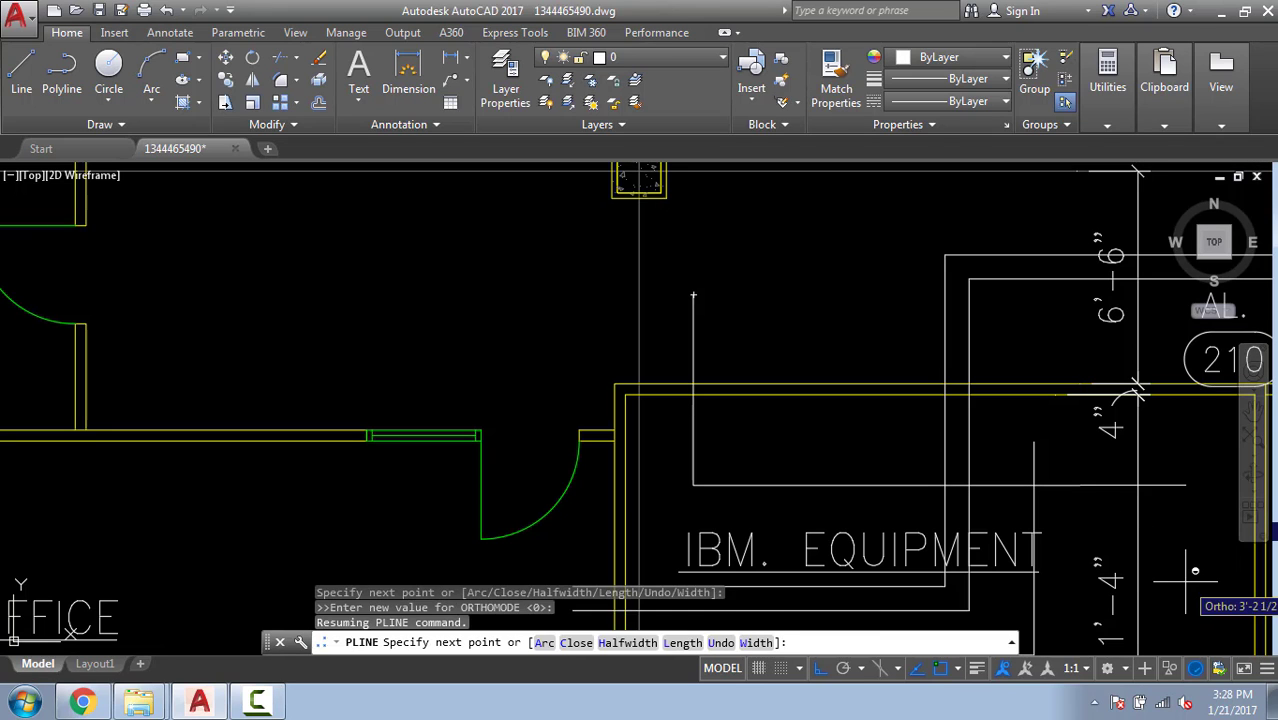
key("Return")
scroll(993, 443, "down", 4)
middle_click_drag(900, 518, 900, 453)
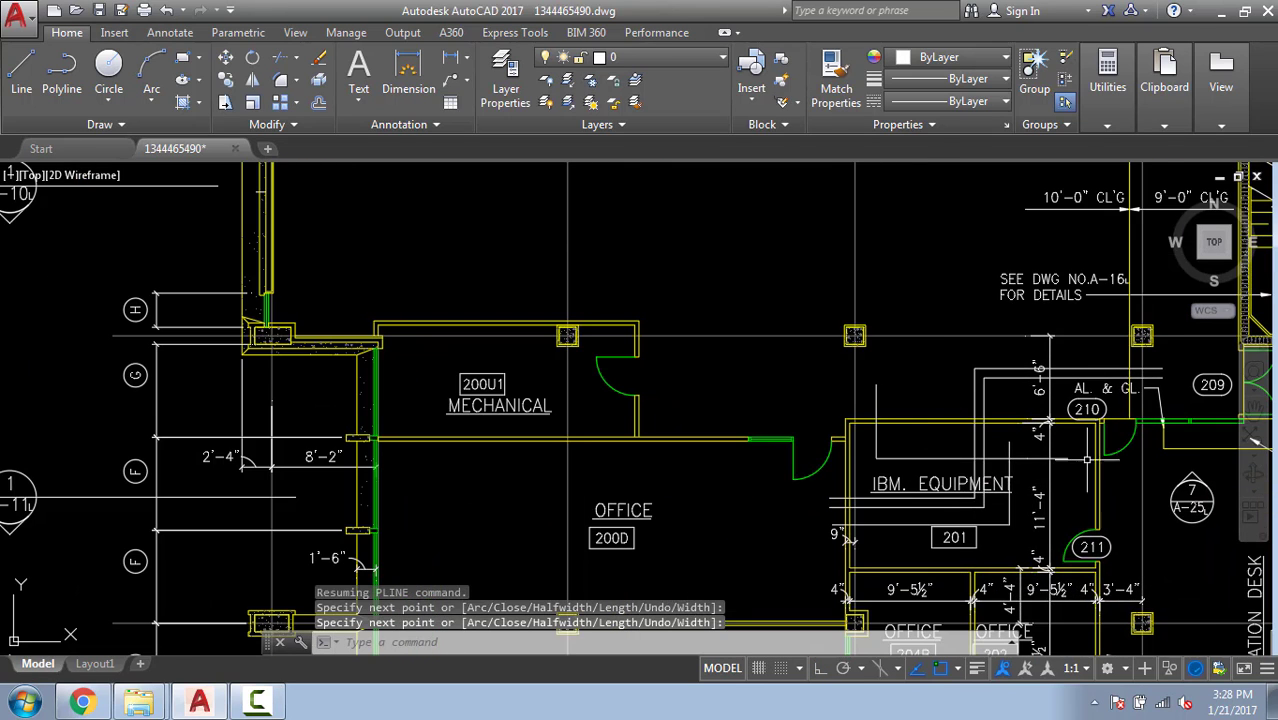
scroll(1087, 459, "up", 3)
left_click(1066, 418)
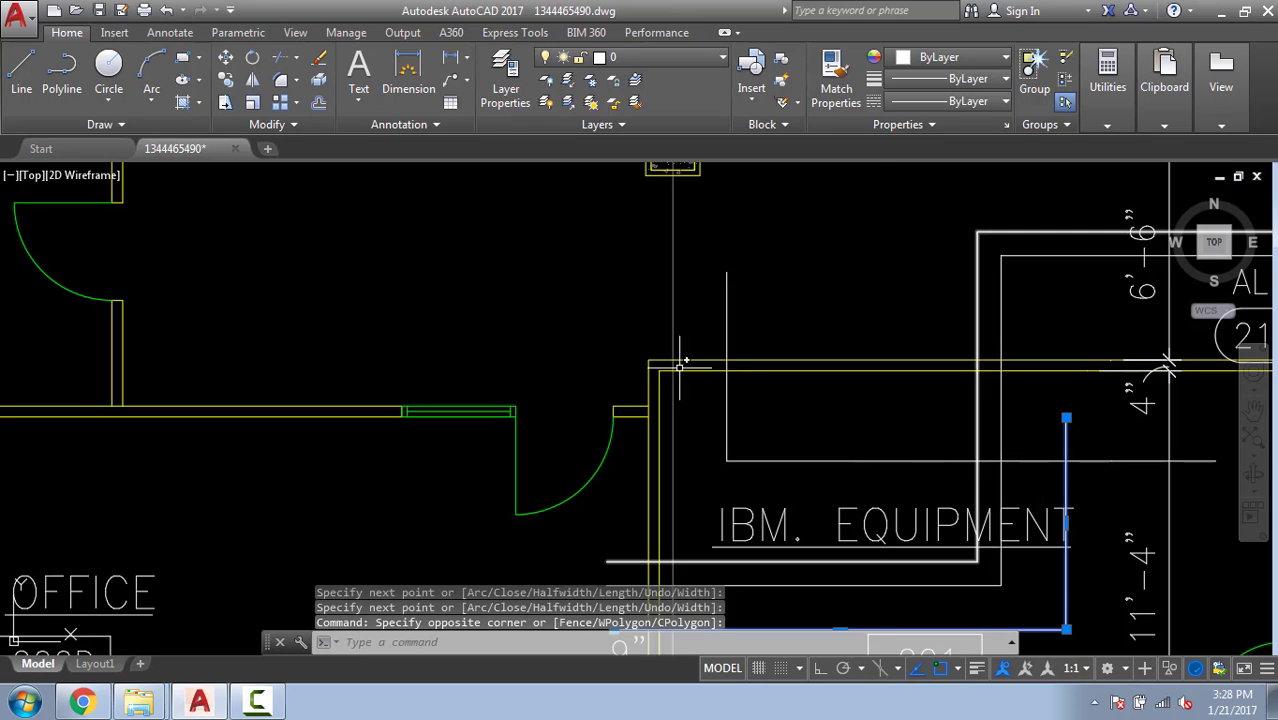
left_click(942, 103)
left_click(934, 287)
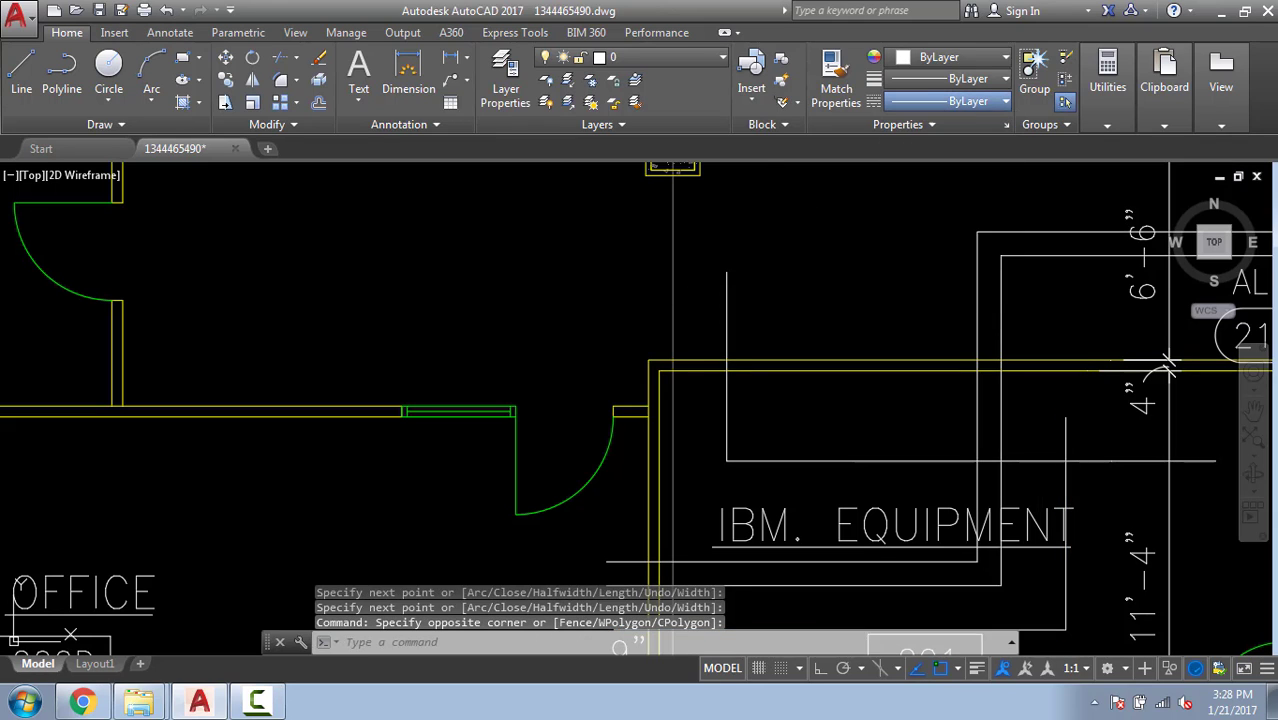
key("Escape")
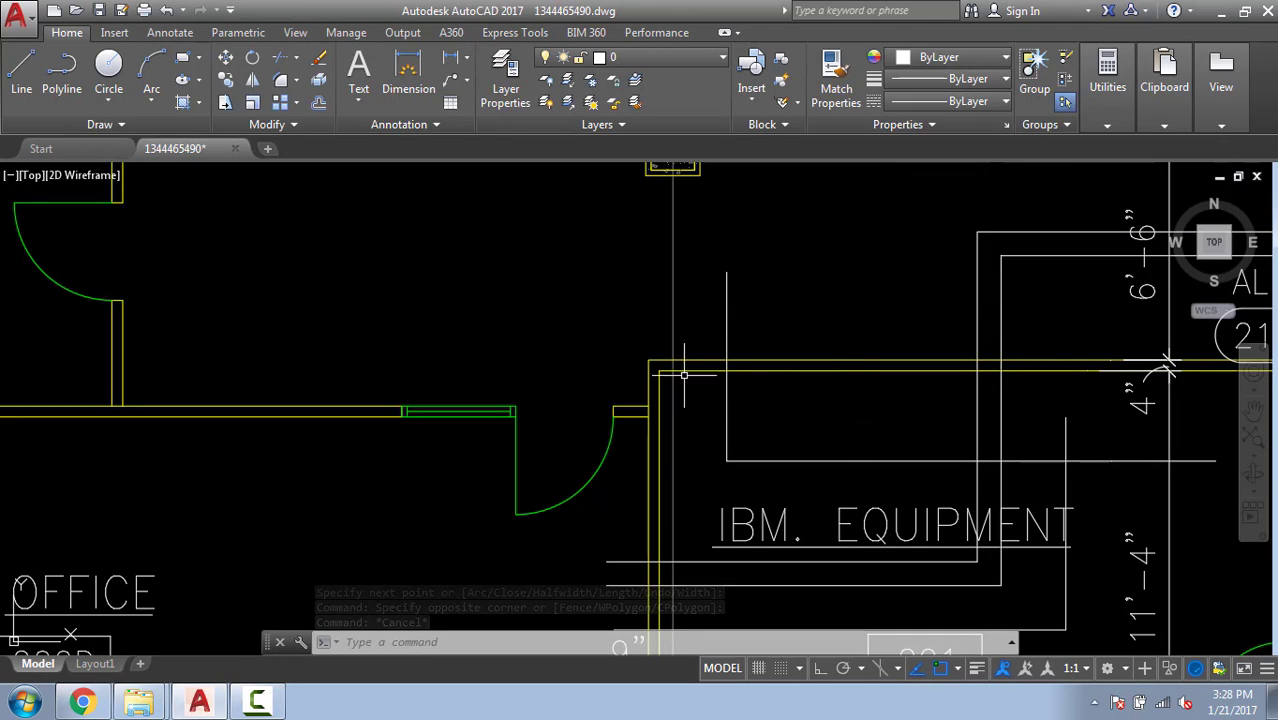
key("Escape")
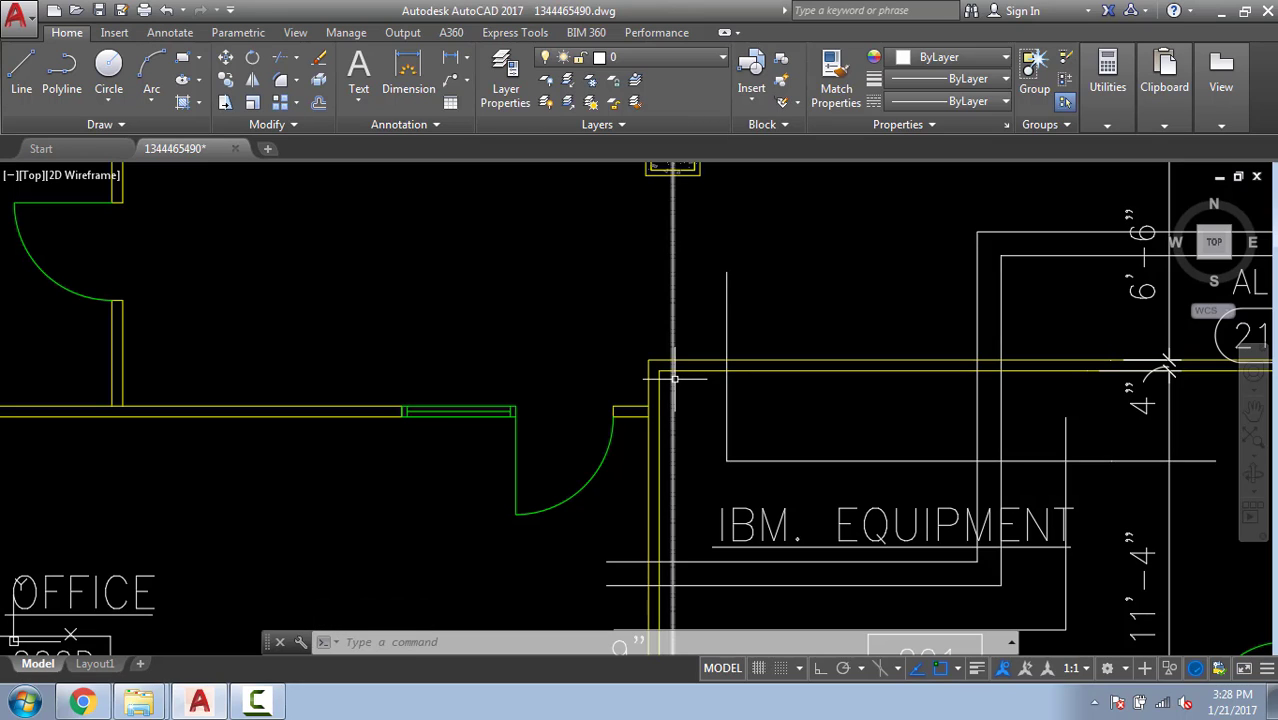
left_click(1022, 328)
left_click(874, 308)
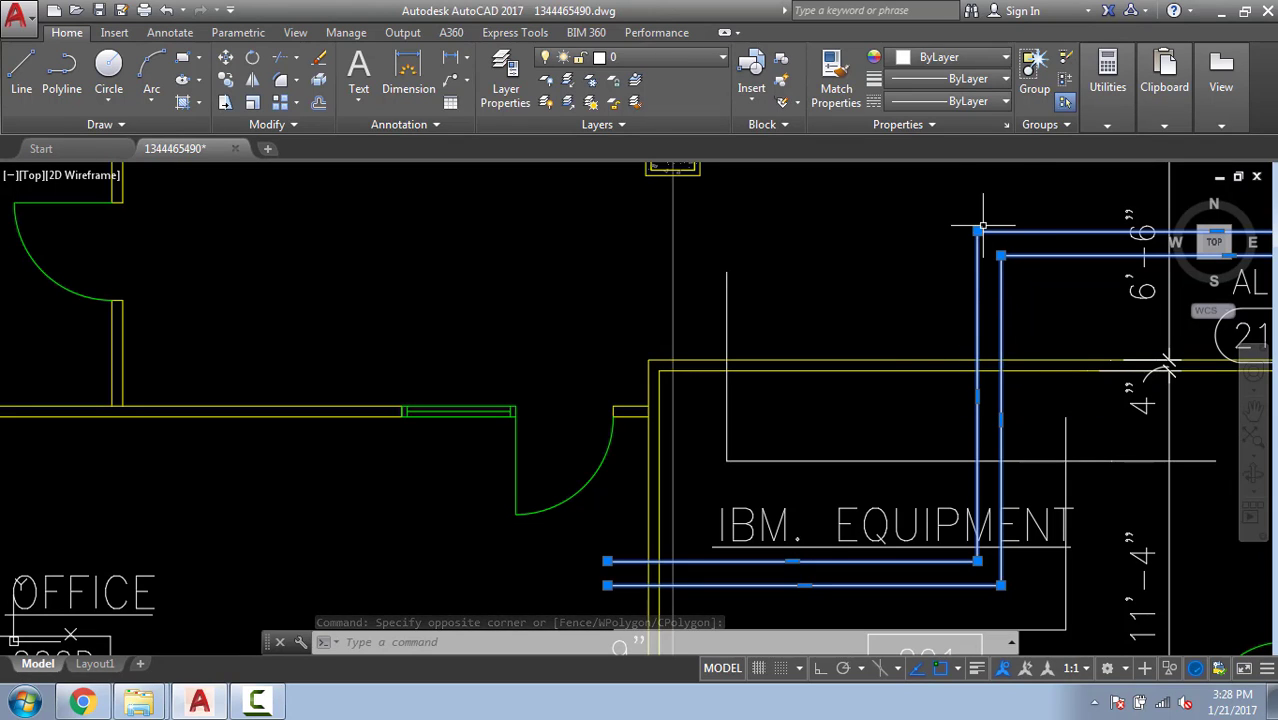
left_click(950, 101)
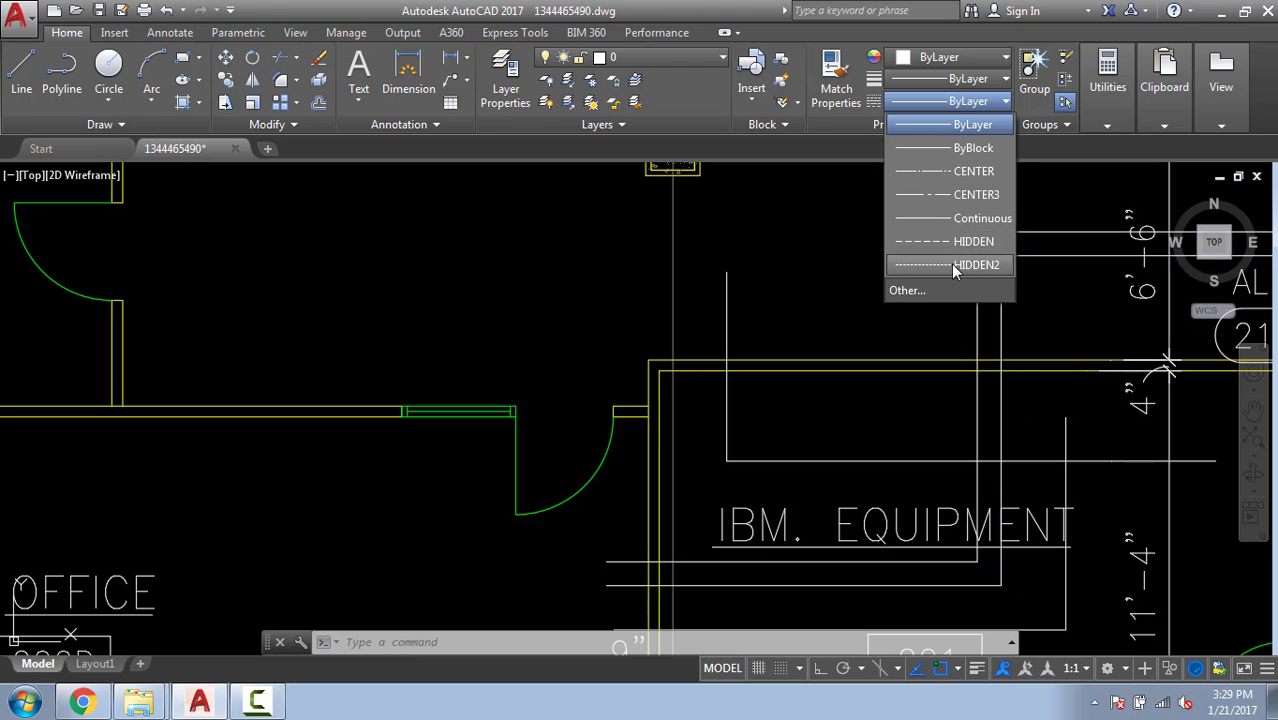
key("Escape")
Load the GAS_LINE linetype from acad.lin into the drawing.
type("LT")
key("Return")
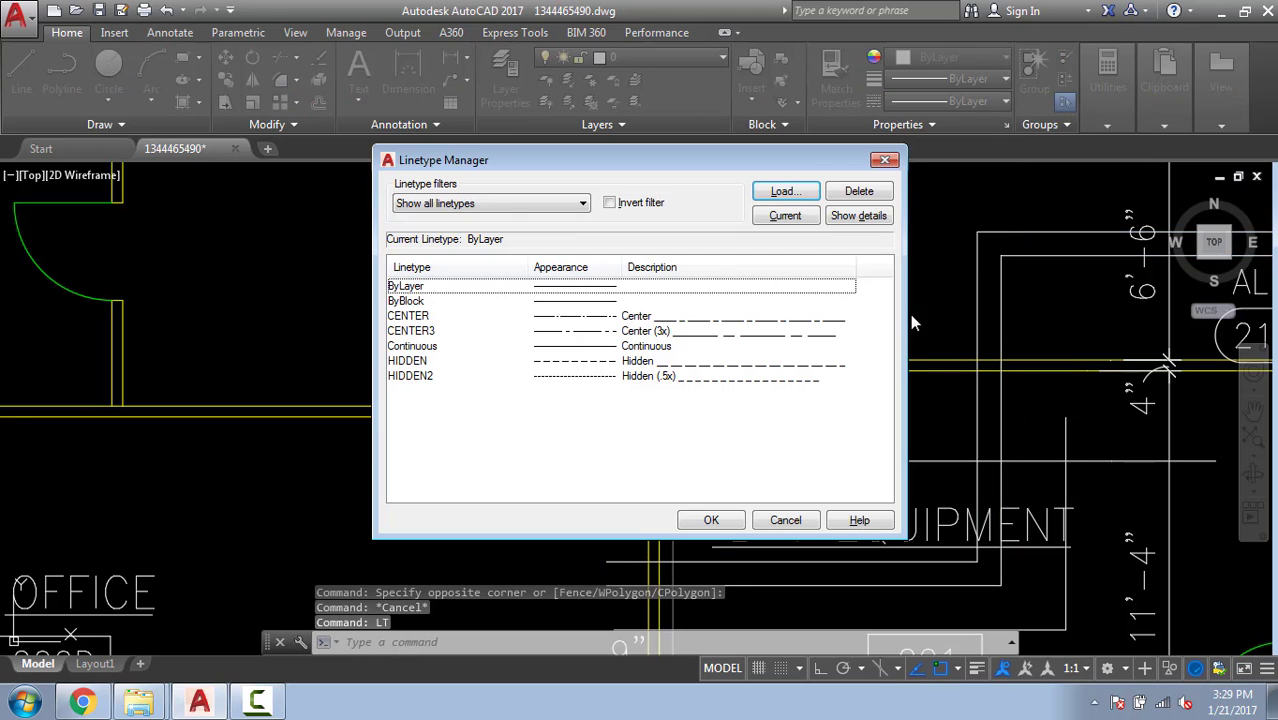
left_click(784, 191)
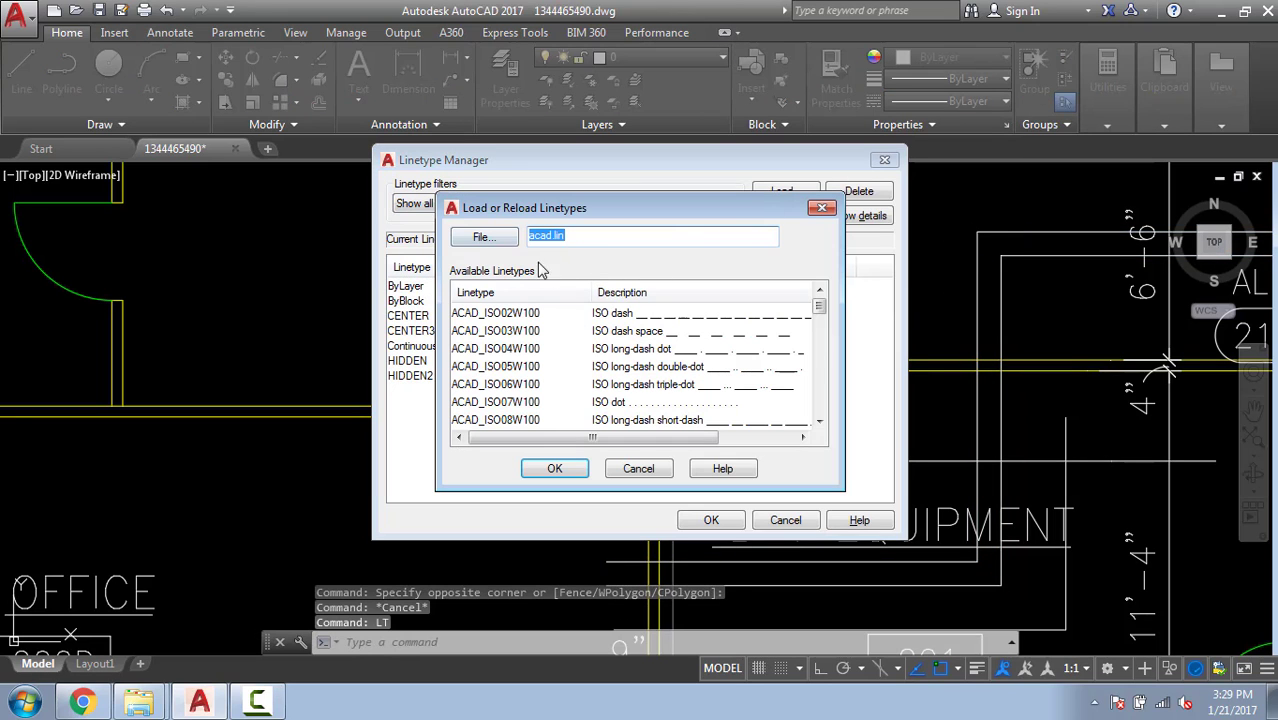
left_click_drag(818, 306, 818, 390)
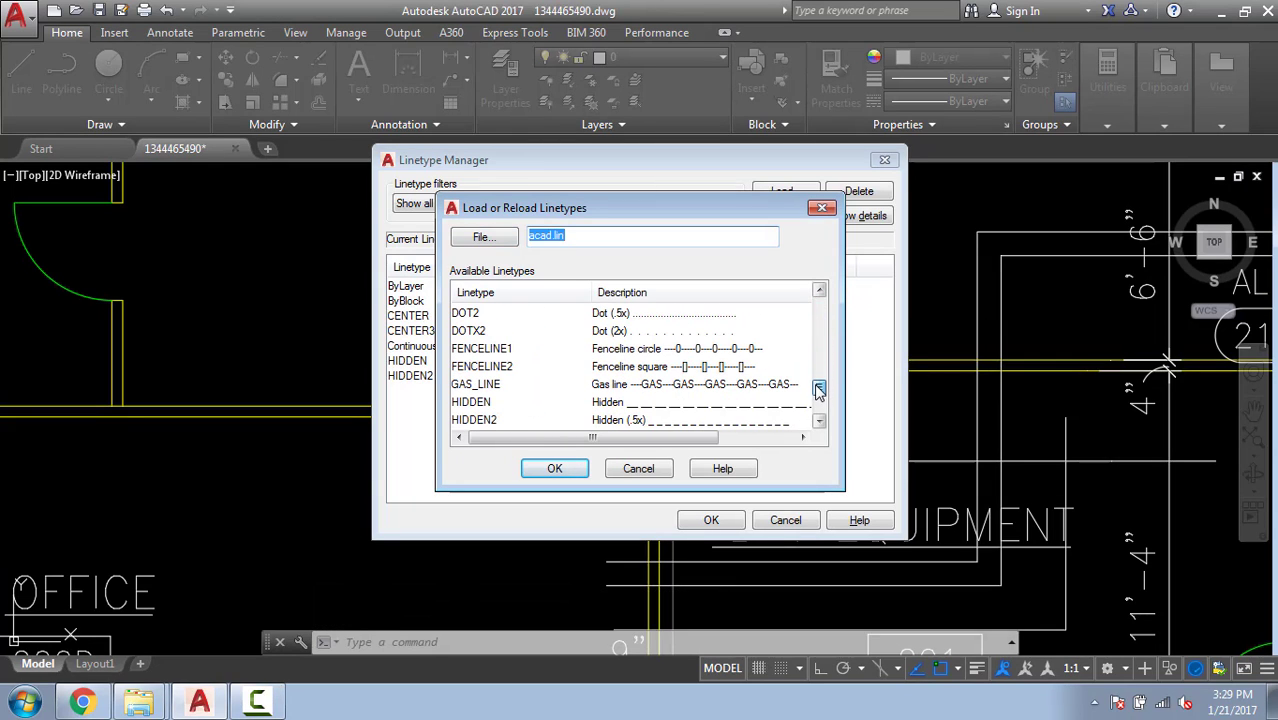
left_click(675, 388)
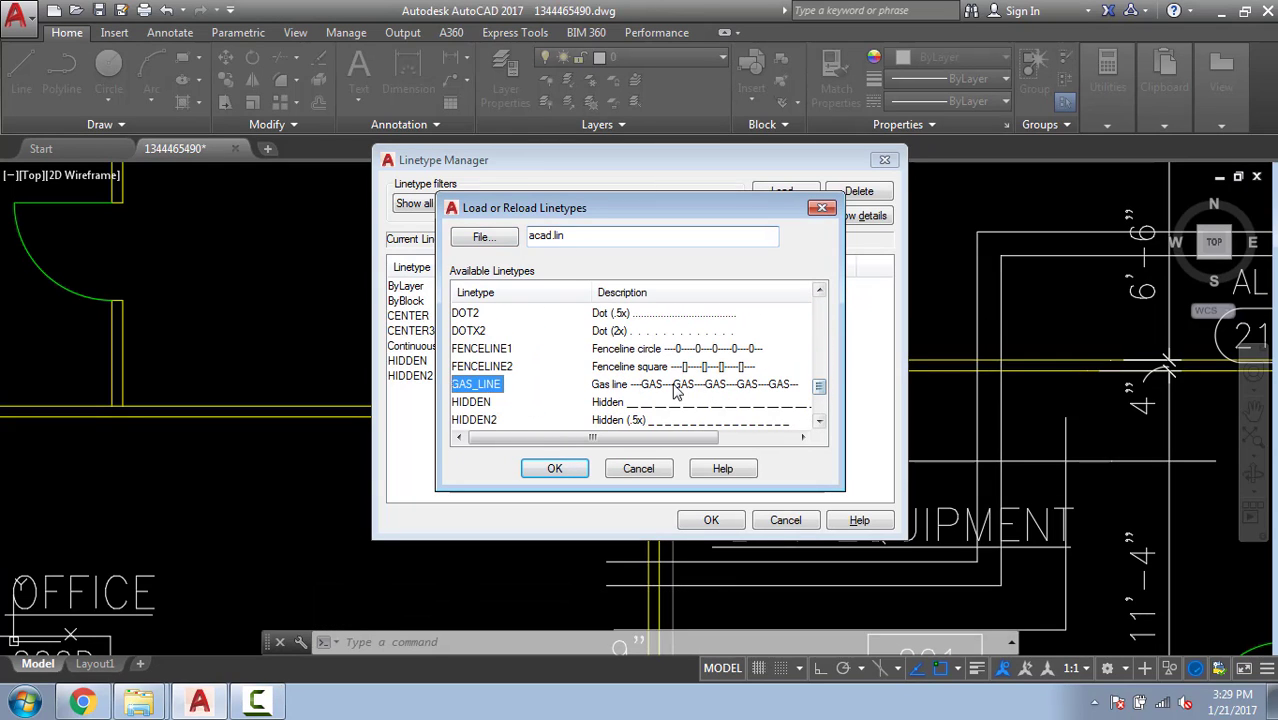
left_click(555, 468)
left_click(711, 524)
Assign the GAS_LINE linetype to the L-shaped polyline just above the IBM Equipment label.
left_click(800, 436)
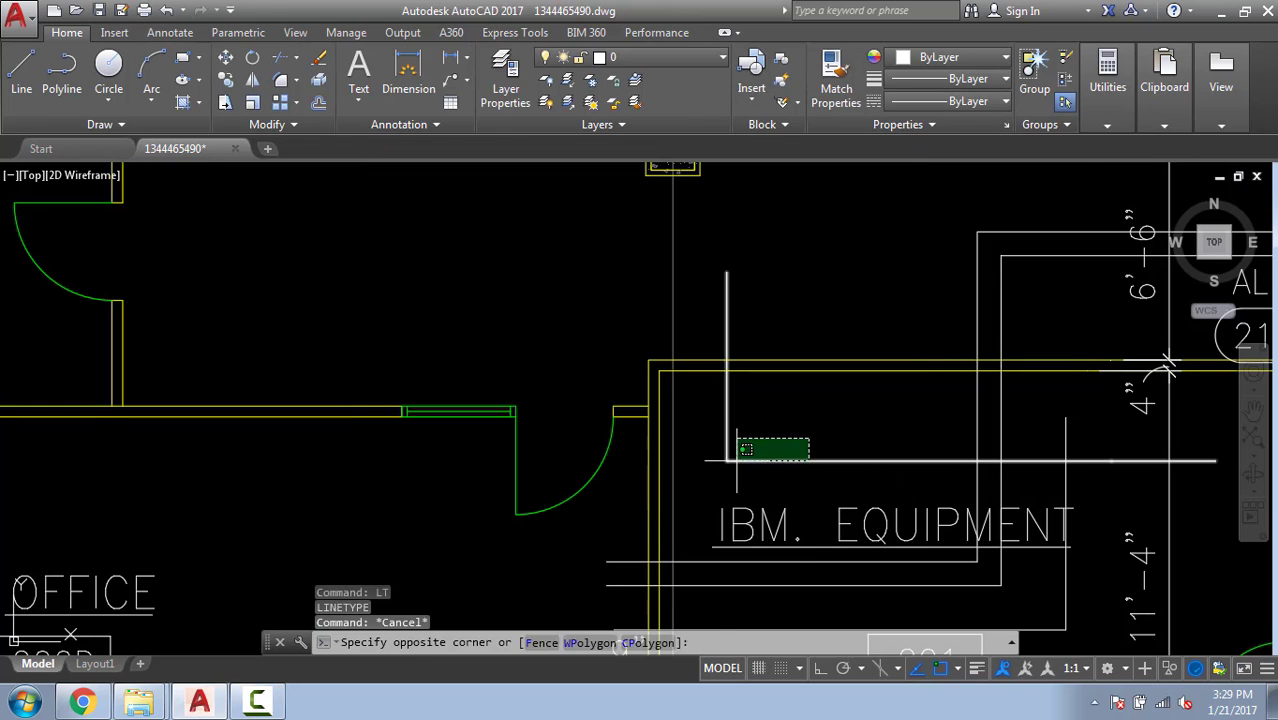
left_click(715, 470)
left_click(960, 101)
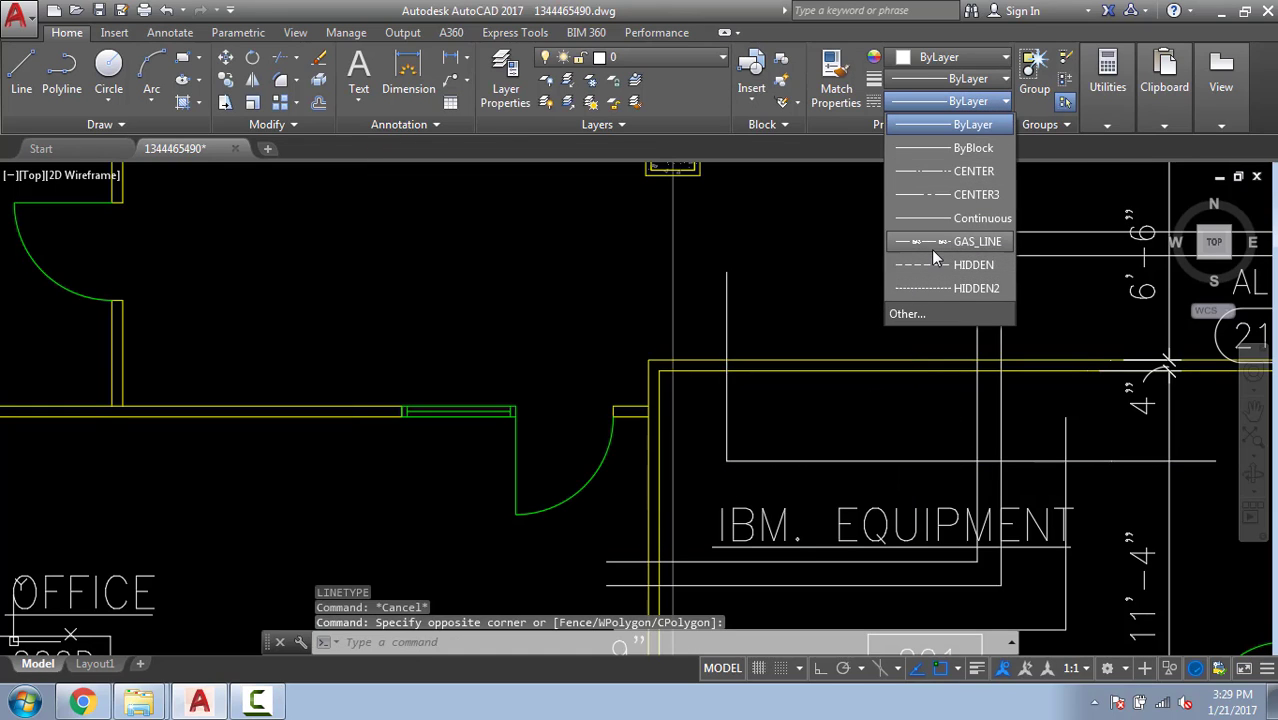
left_click(931, 249)
key("Escape")
scroll(736, 457, "up", 6)
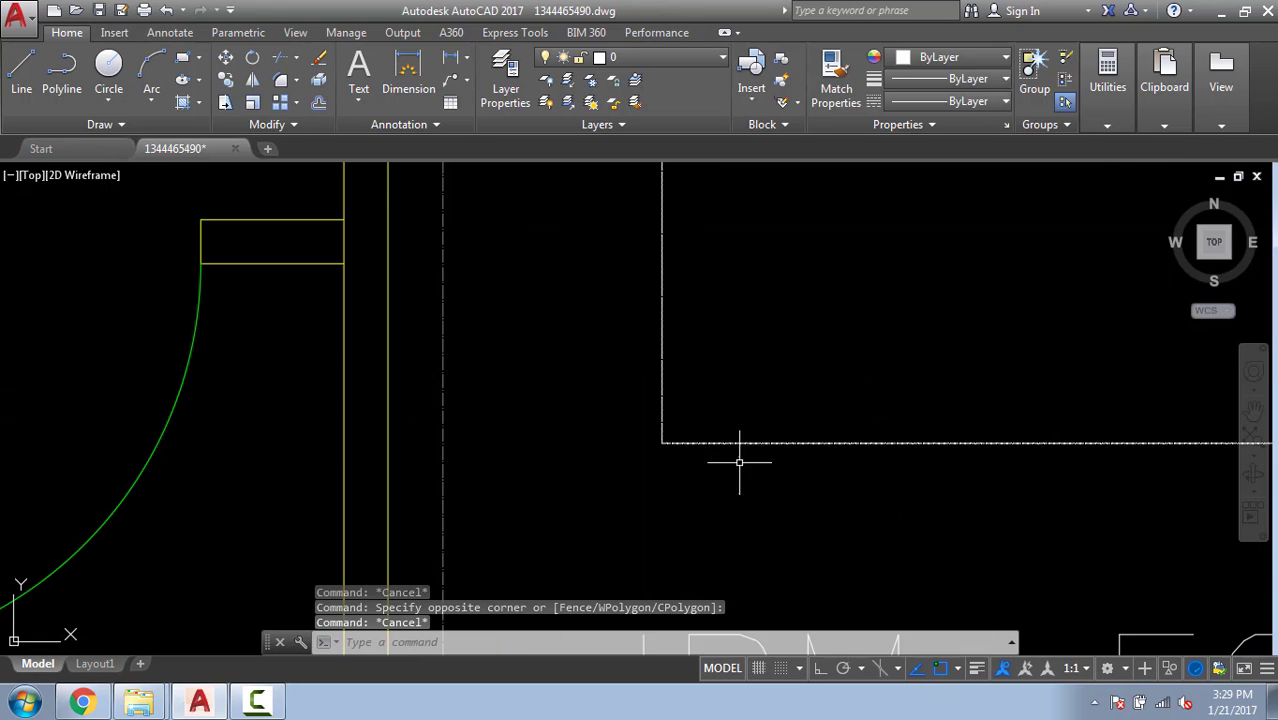
scroll(866, 342, "down", 6)
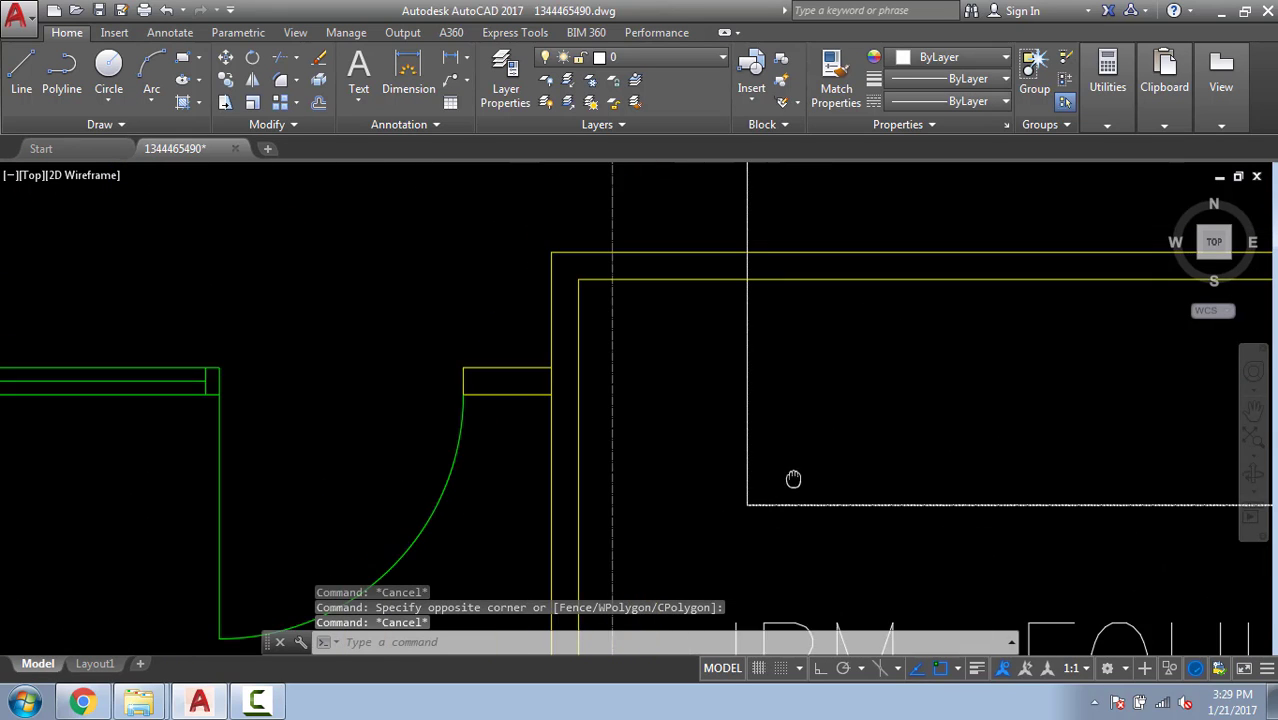
Set the global linetype scale factor to 1 and regenerate the drawing.
key("Escape")
type("LTSCALE")
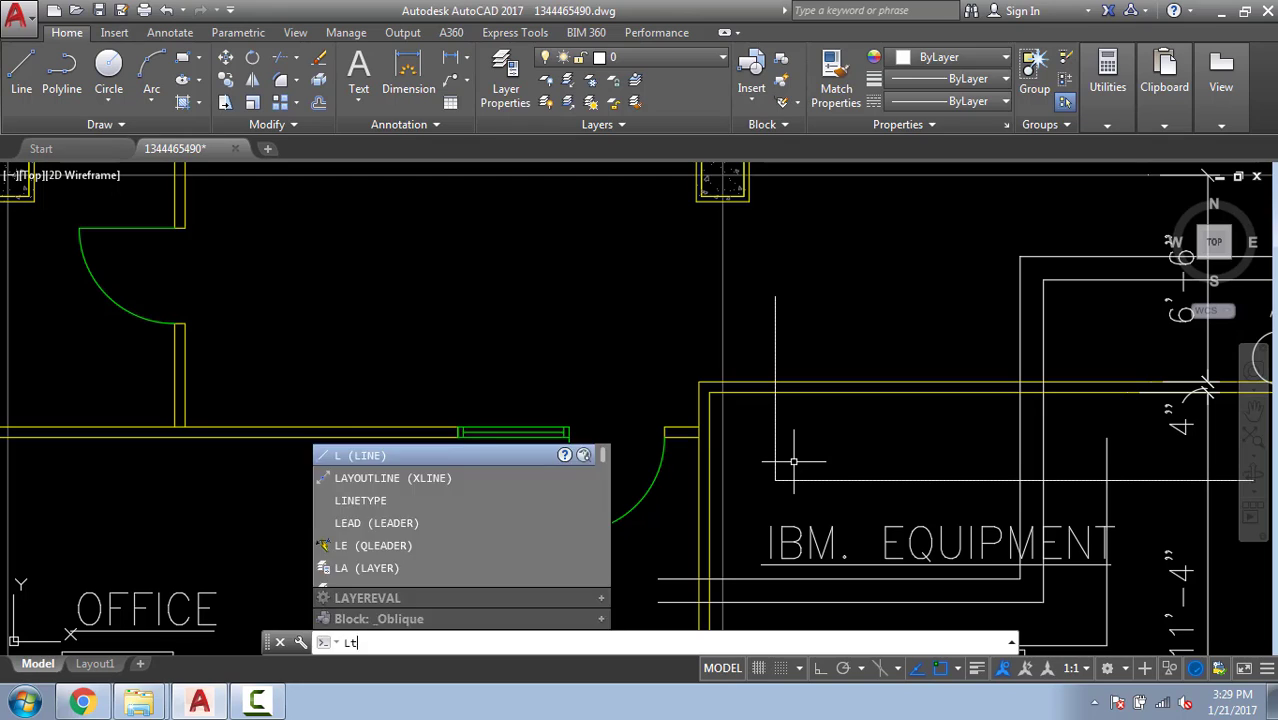
key("Return")
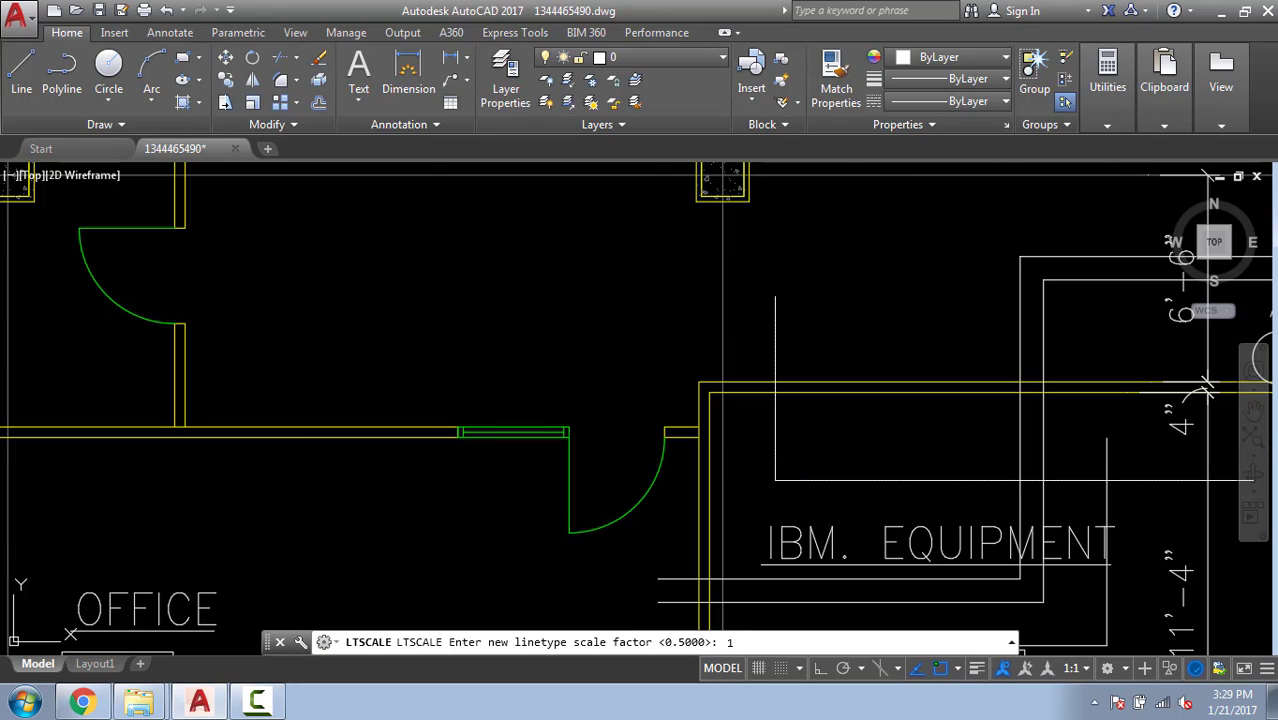
type("1")
key("Return")
type("re")
key("Return")
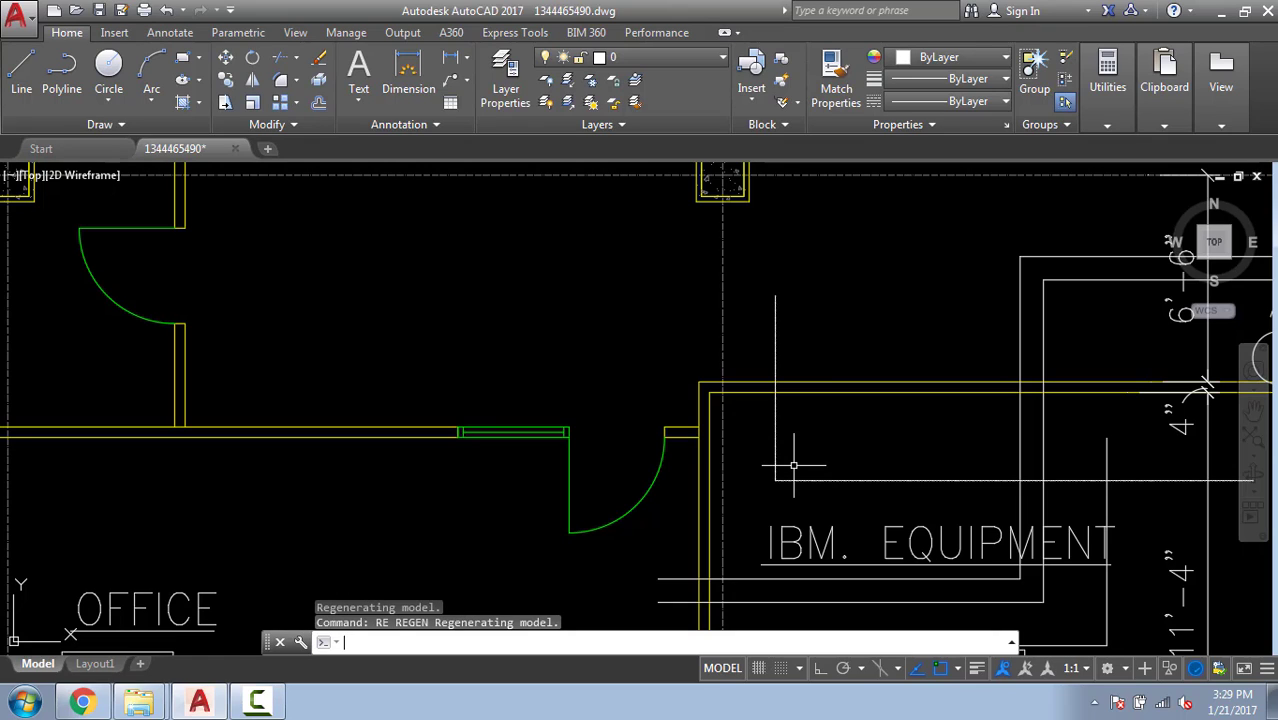
Set the global linetype scale factor to 10 and regenerate the drawing.
type("lts")
key("Return")
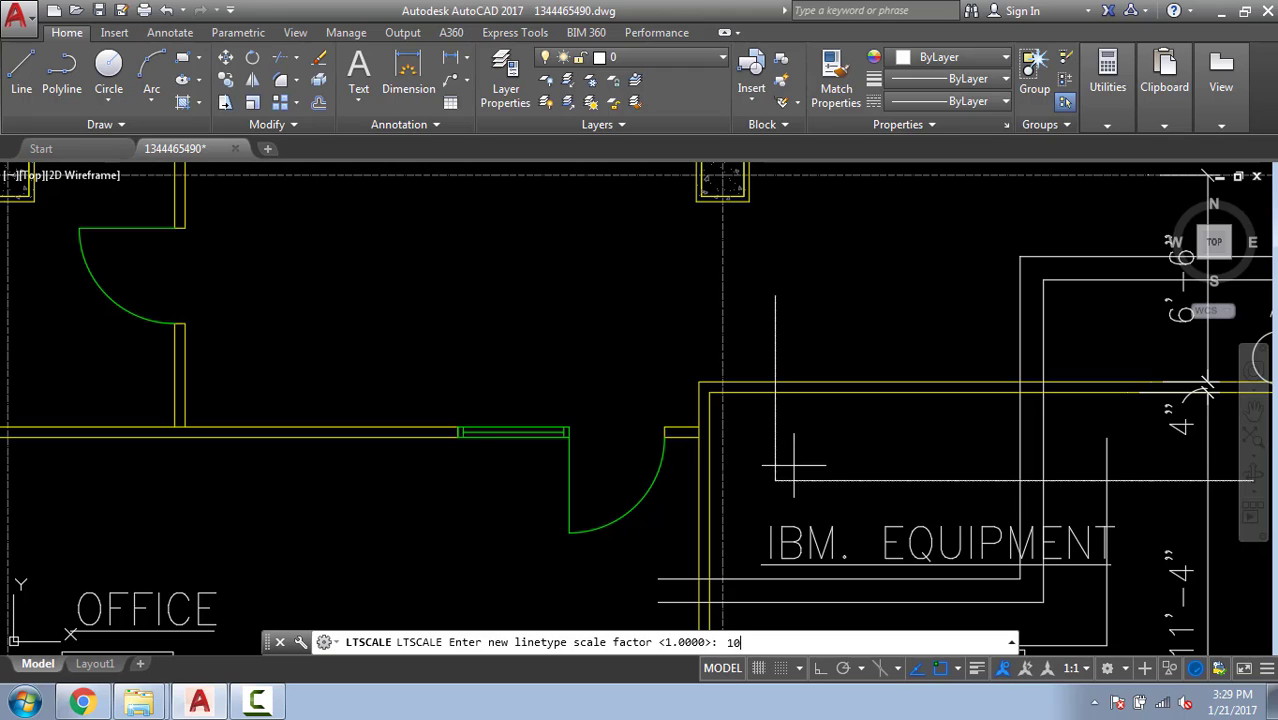
type("10")
key("Return")
type("re")
key("Return")
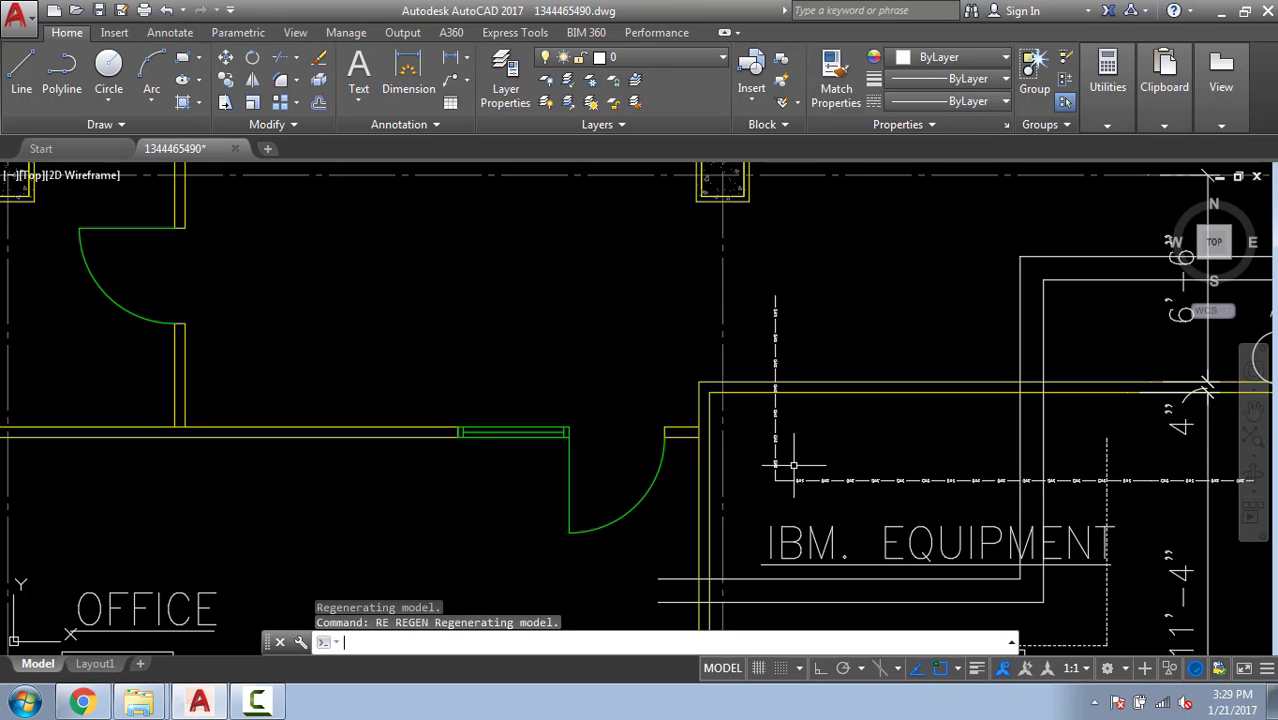
Examine how the gas, dashed and continuous polylines around the IBM Equipment room display, both close up and from the whole plan.
scroll(760, 500, "up", 5)
scroll(854, 362, "down", 8)
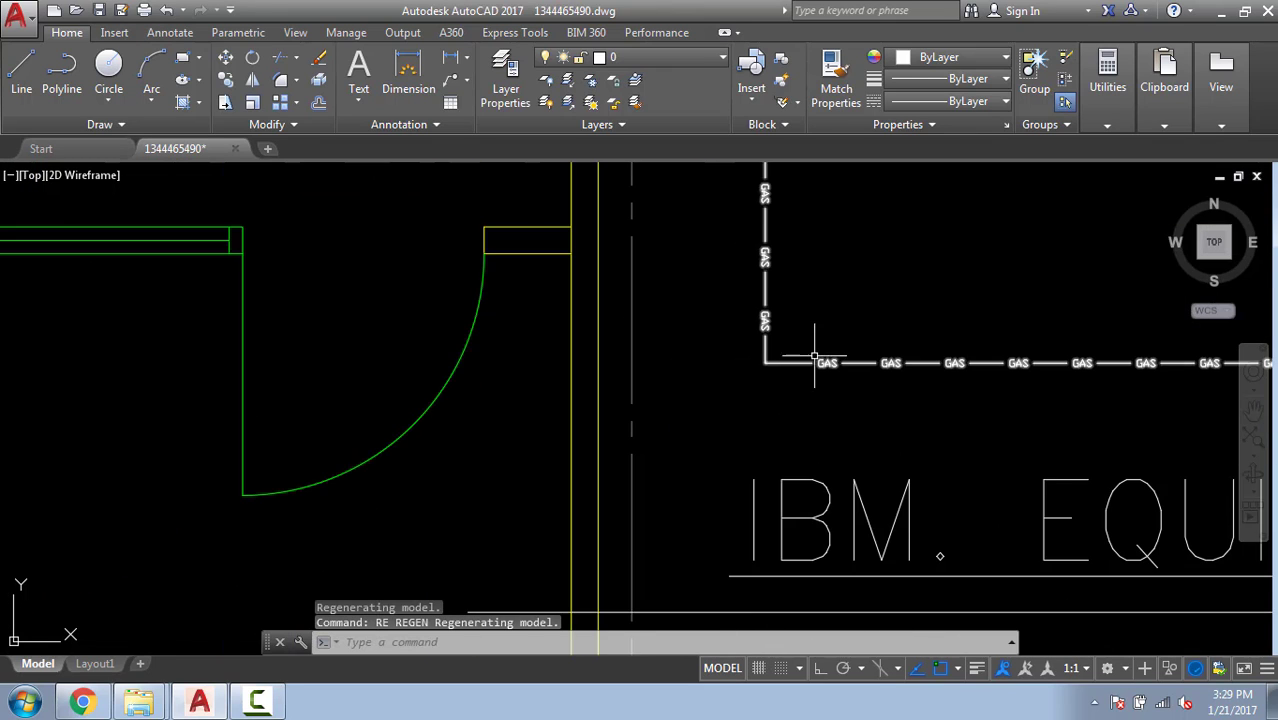
scroll(874, 495, "up", 7)
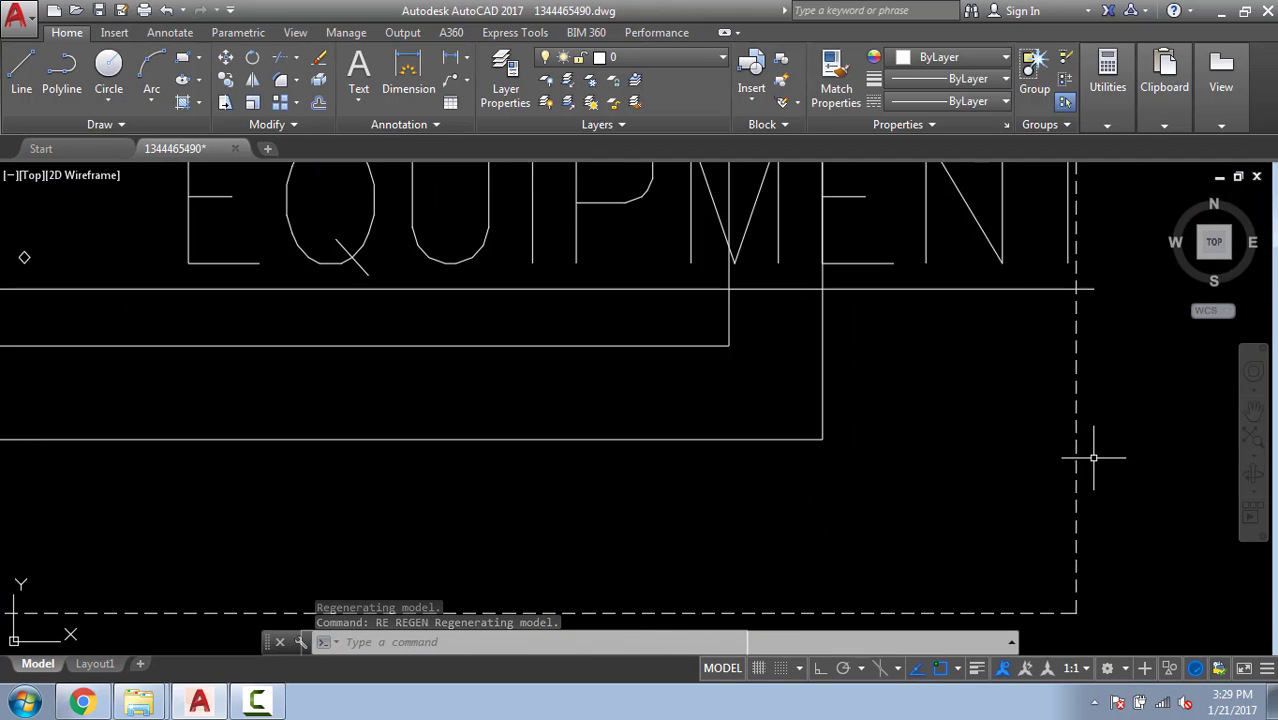
left_click(883, 411)
left_click(765, 455)
middle_click_drag(345, 480, 505, 517)
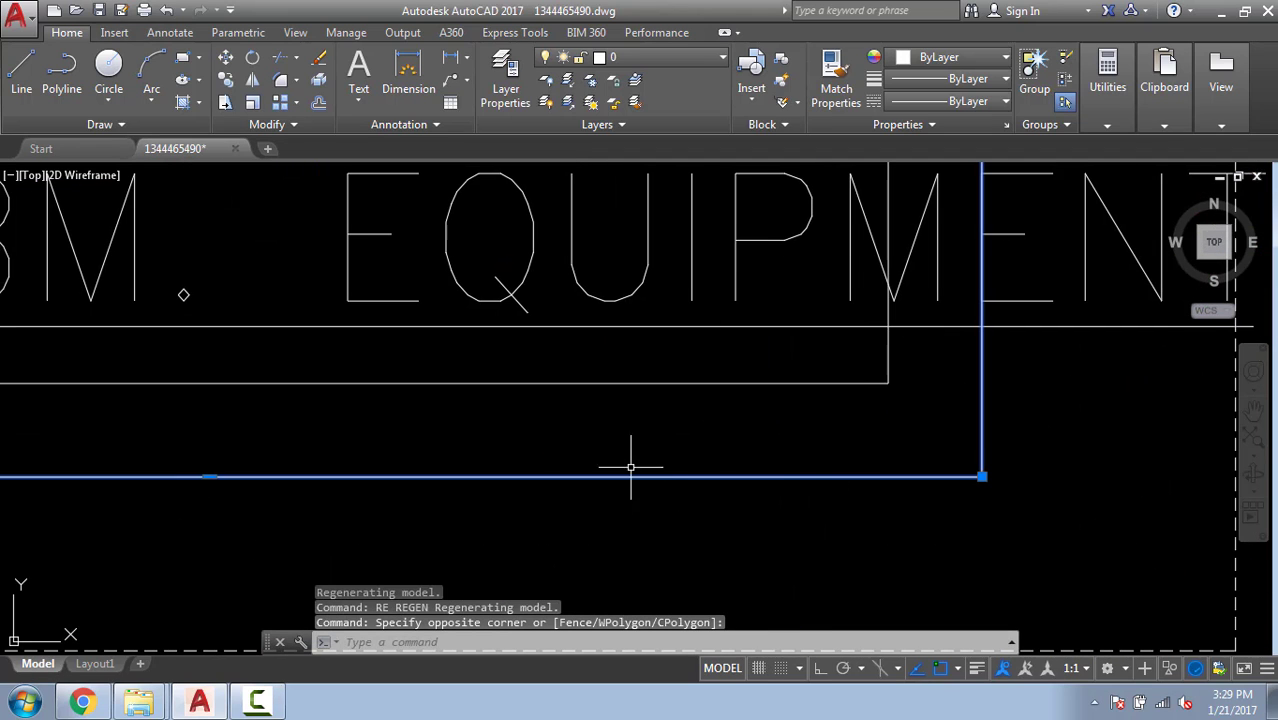
scroll(921, 542, "down", 3)
scroll(907, 357, "up", 3)
key("Escape")
key("Escape")
key("Escape")
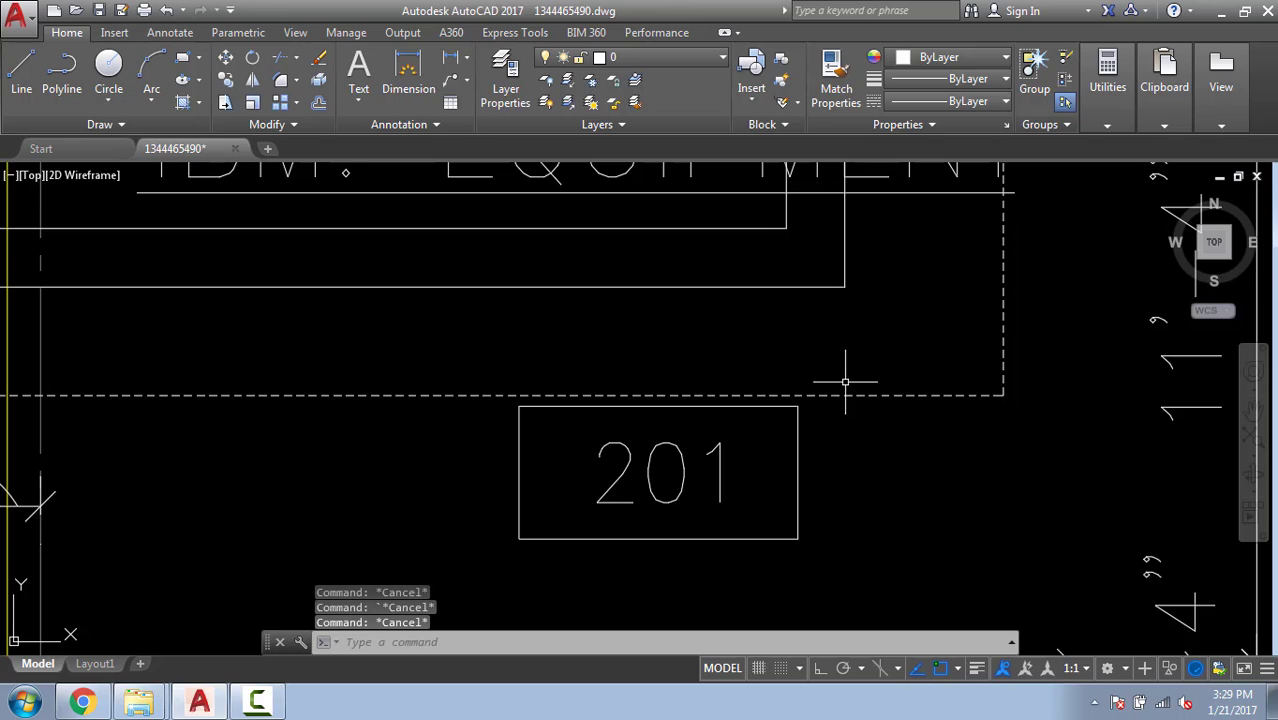
scroll(915, 385, "down", 4)
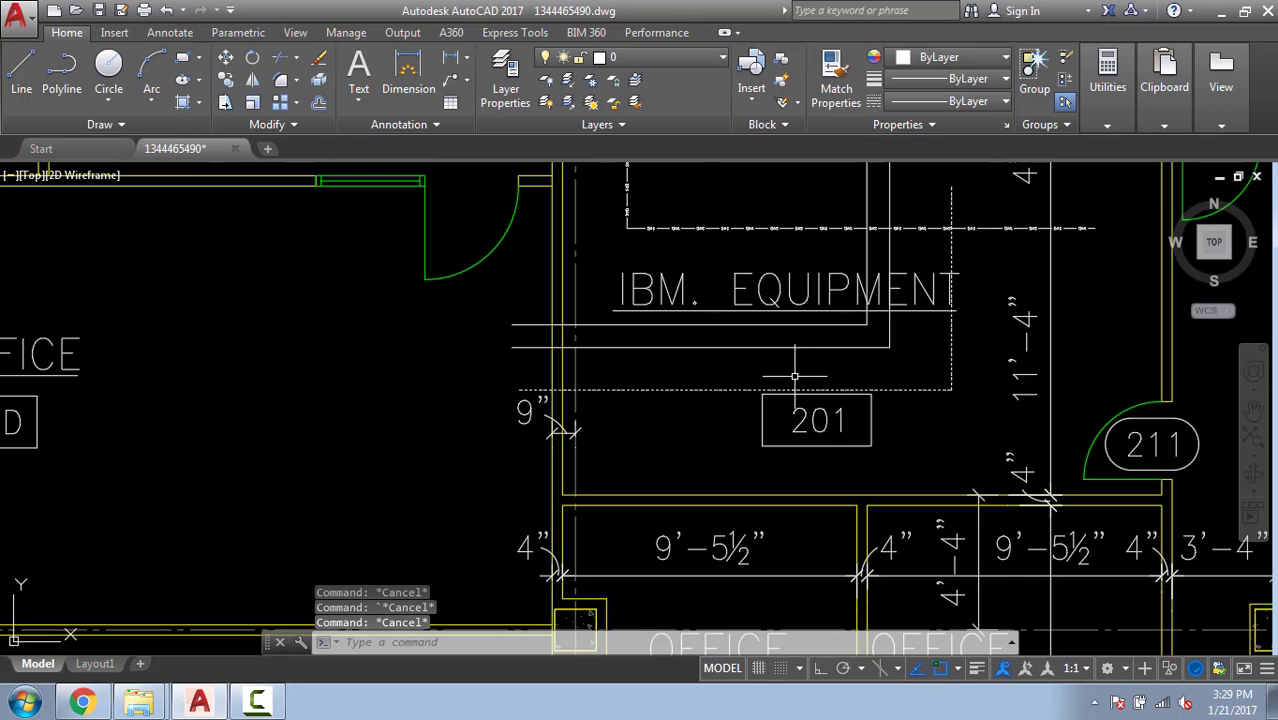
scroll(690, 315, "down", 15)
middle_click_drag(685, 322, 645, 448)
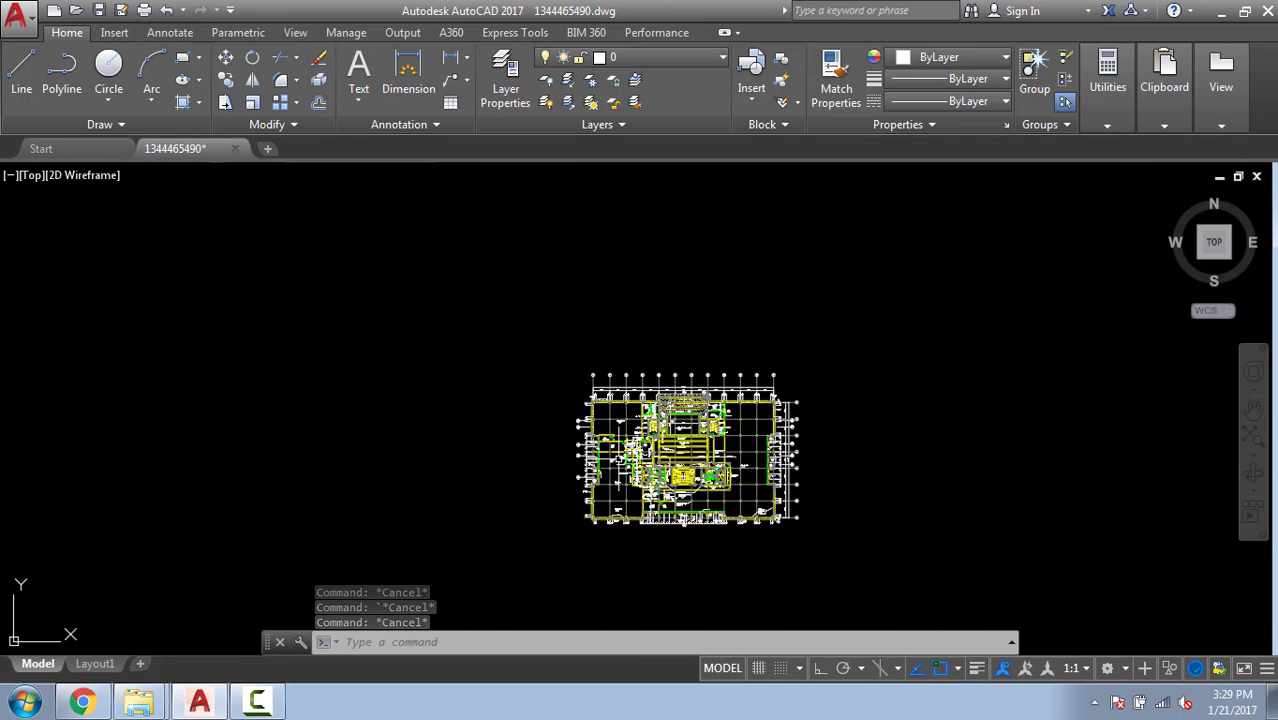
key("Escape")
key("Escape")
type("ec")
key("Return")
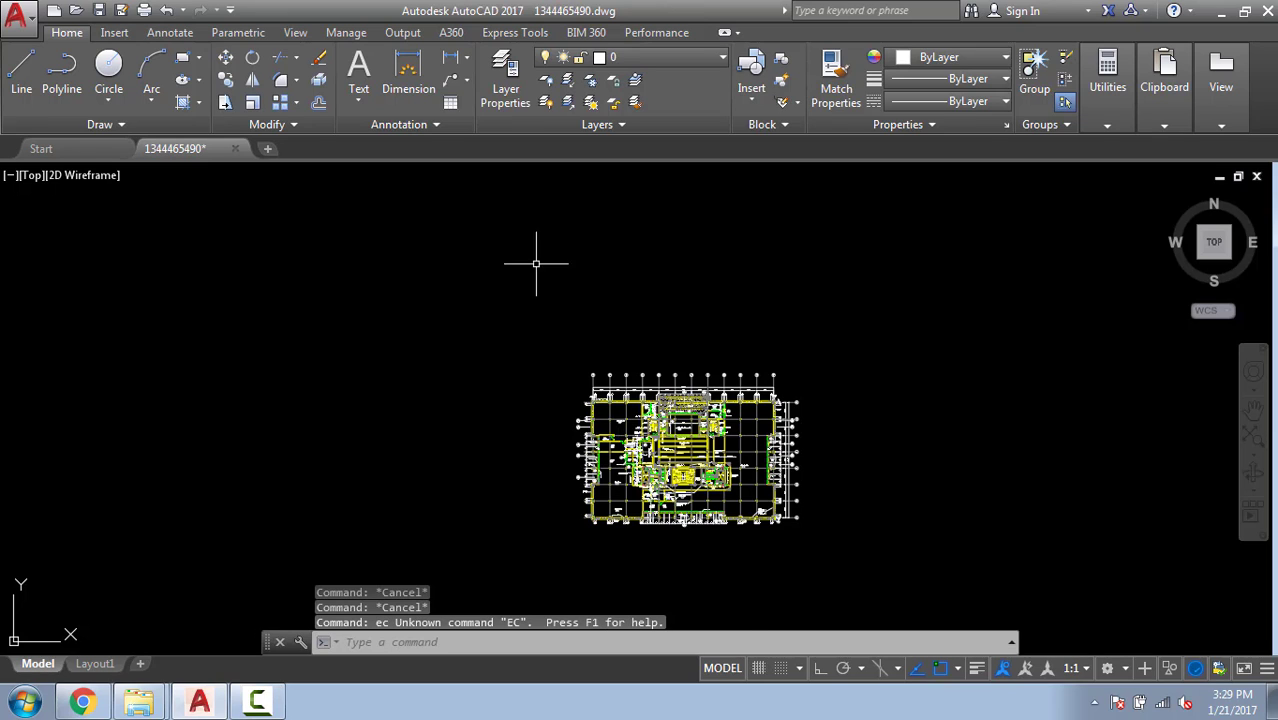
left_click(573, 329)
key("Escape")
Draw a border rectangle around the entire floor plan, leaving a margin on all sides.
type("rec")
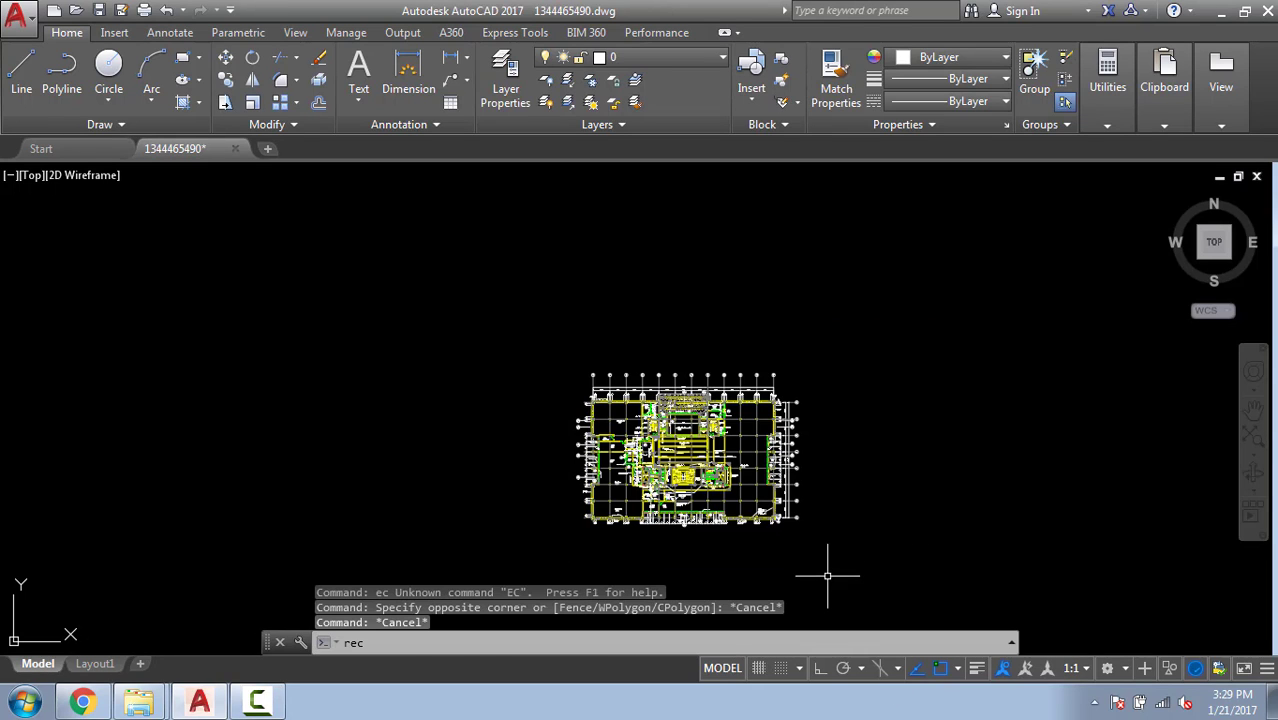
key("Return")
left_click(556, 336)
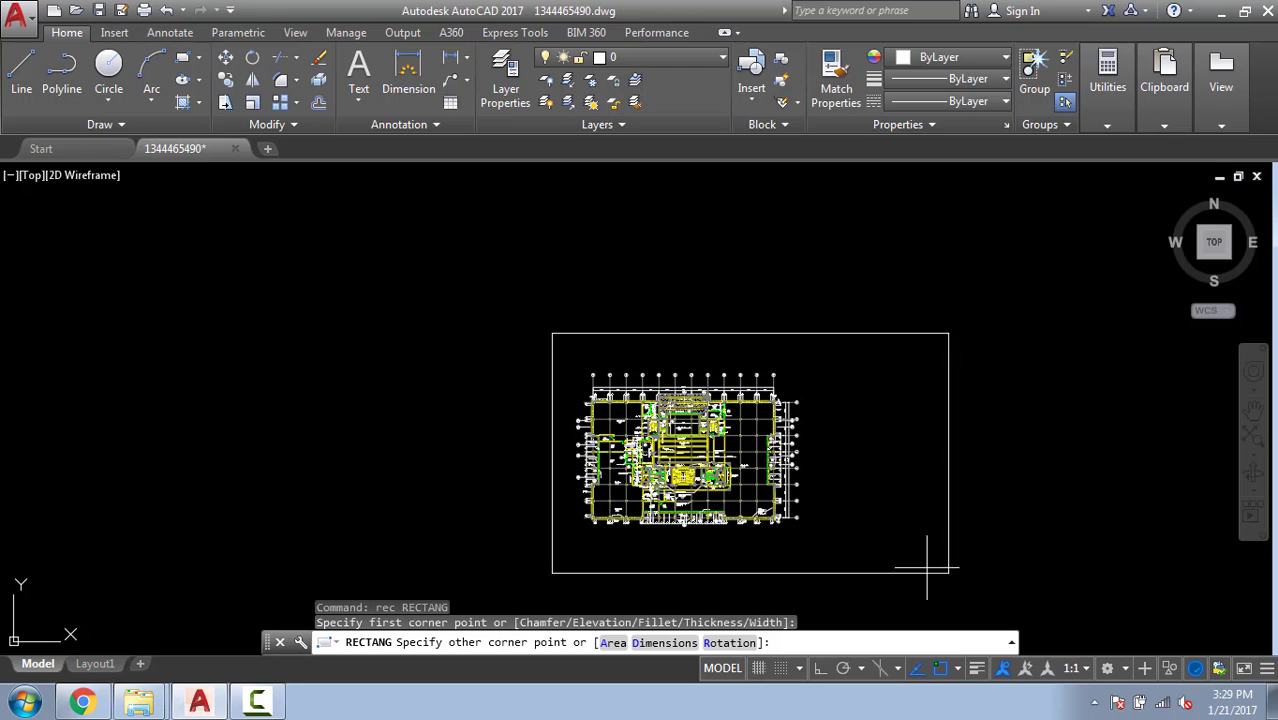
left_click(814, 551)
key("Escape")
key("Escape")
left_click(455, 333)
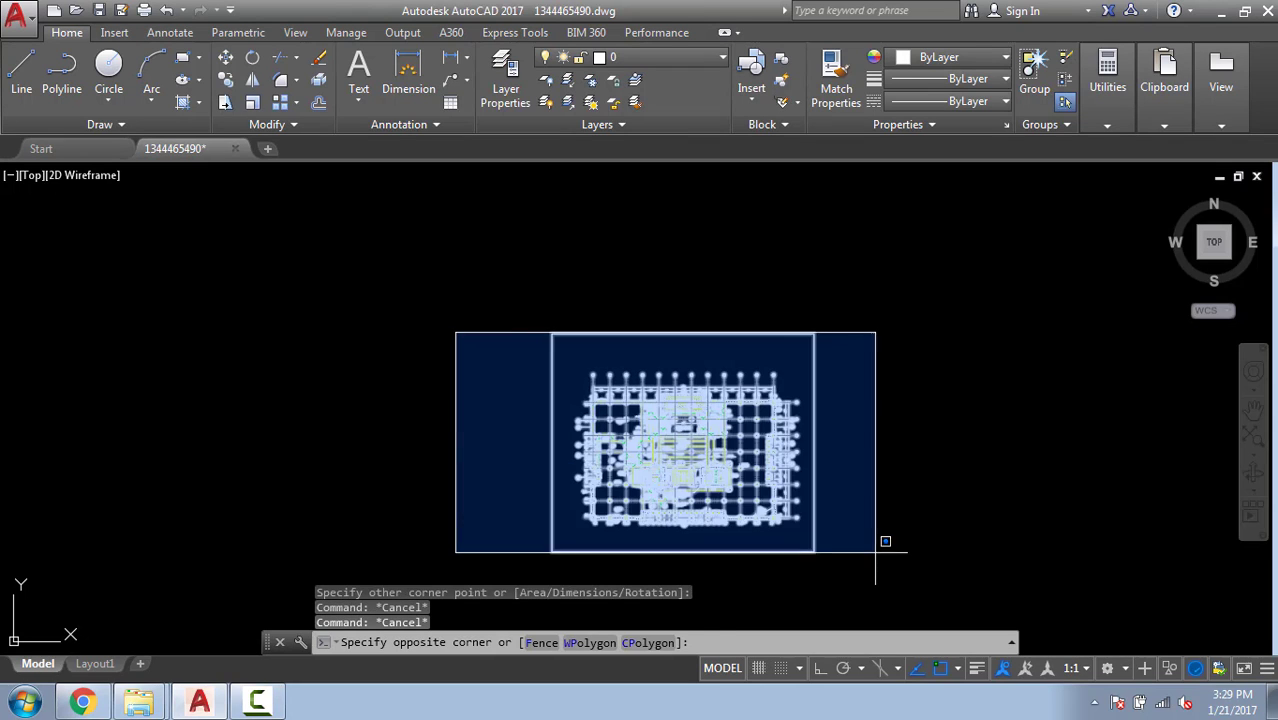
left_click(871, 541)
type("c")
key("Return")
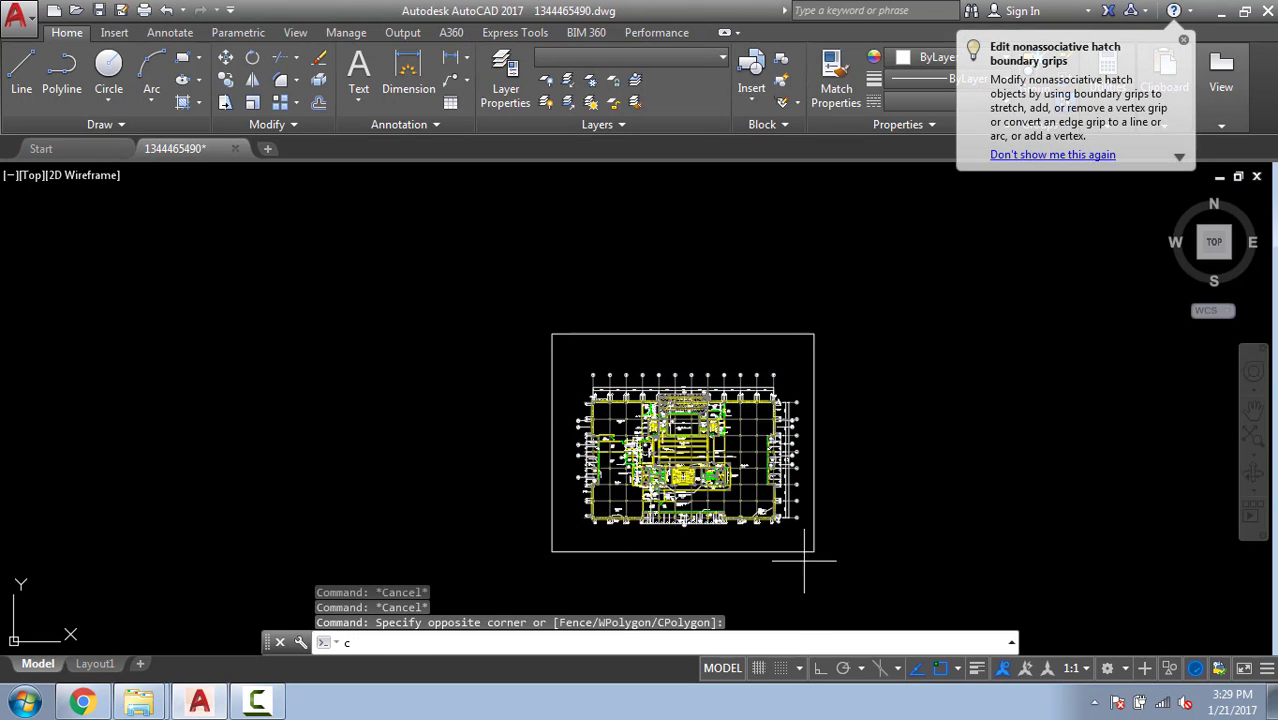
left_click(794, 563)
middle_click_drag(988, 559, 950, 562)
key("Escape")
key("Escape")
Copy the whole floor plan, without its border rectangle, horizontally to the empty area on its right.
left_click(495, 344)
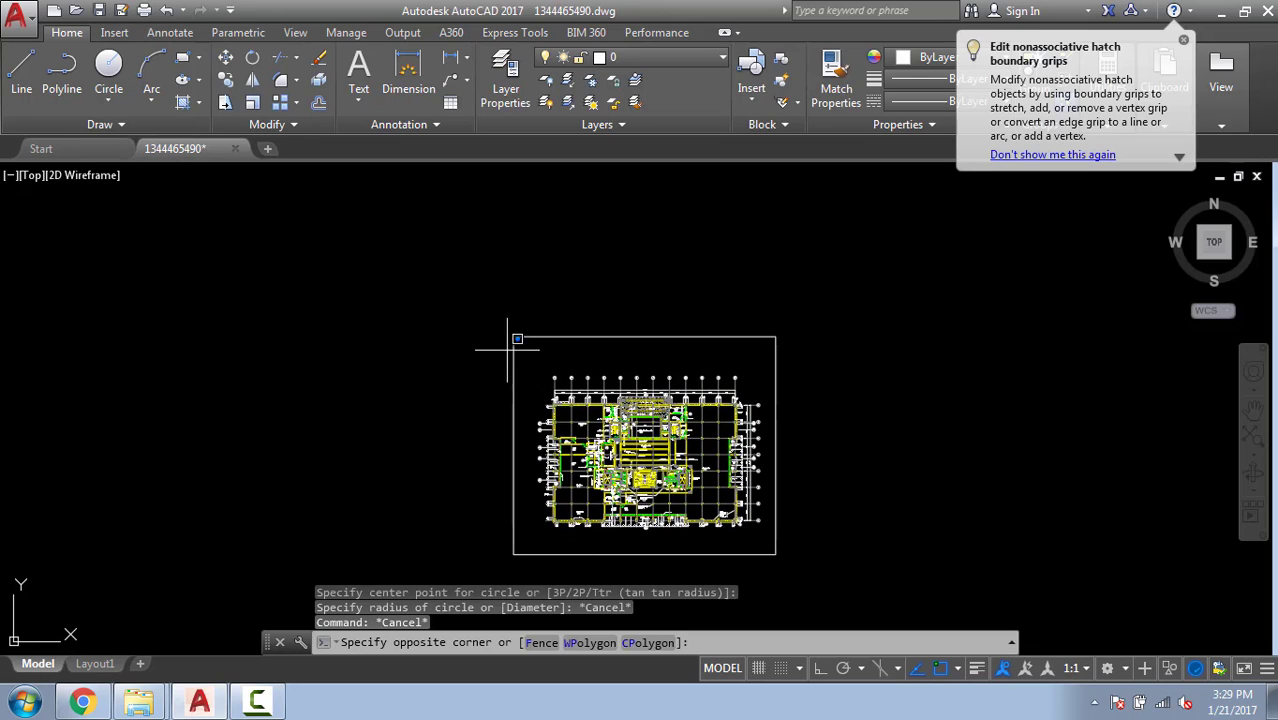
left_click(857, 545)
type("c")
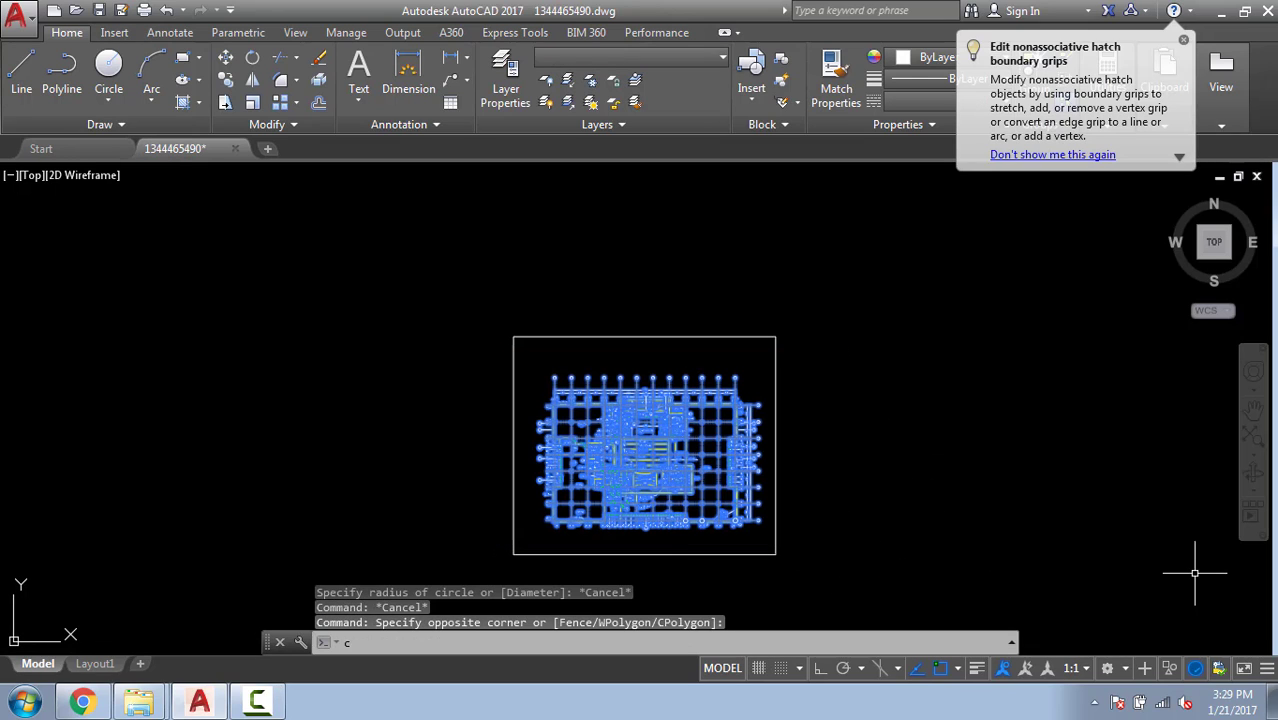
type("o")
key("Return")
left_click(759, 521)
middle_click_drag(1004, 508, 756, 495)
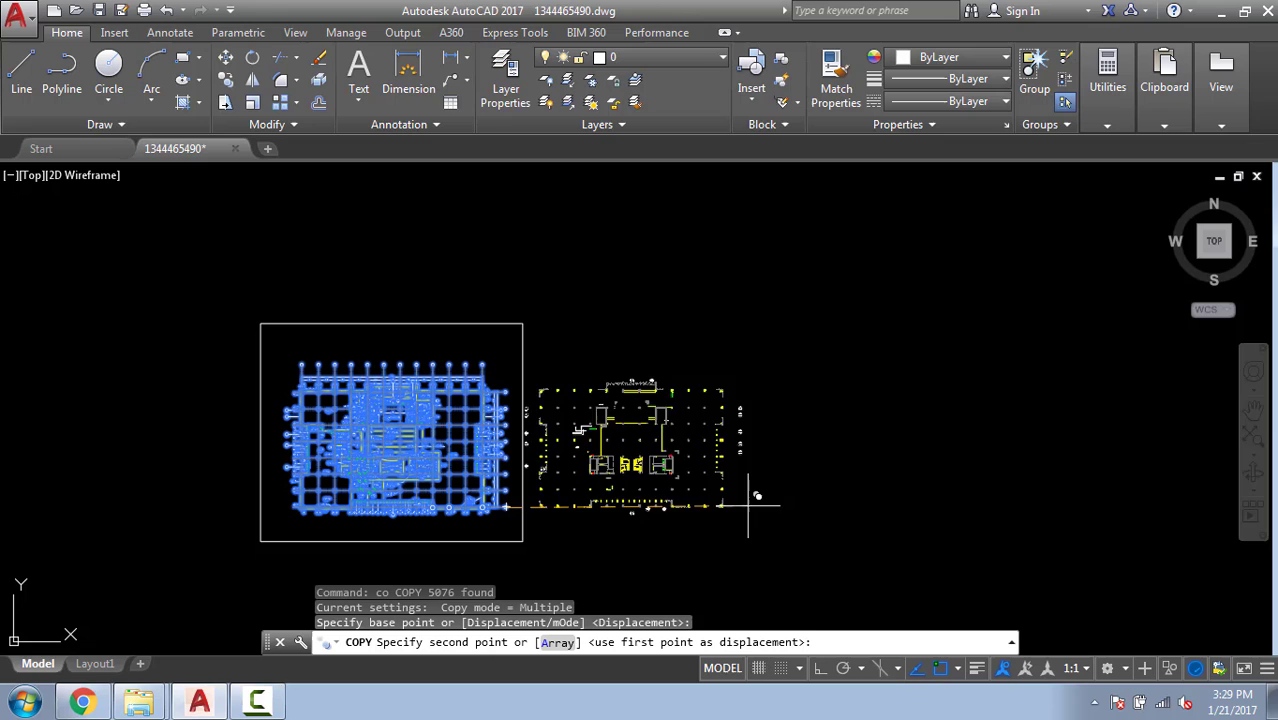
left_click(908, 508)
key("Escape")
key("Escape")
Copy the border rectangle so that it frames the copied floor plan on the right.
left_click(485, 323)
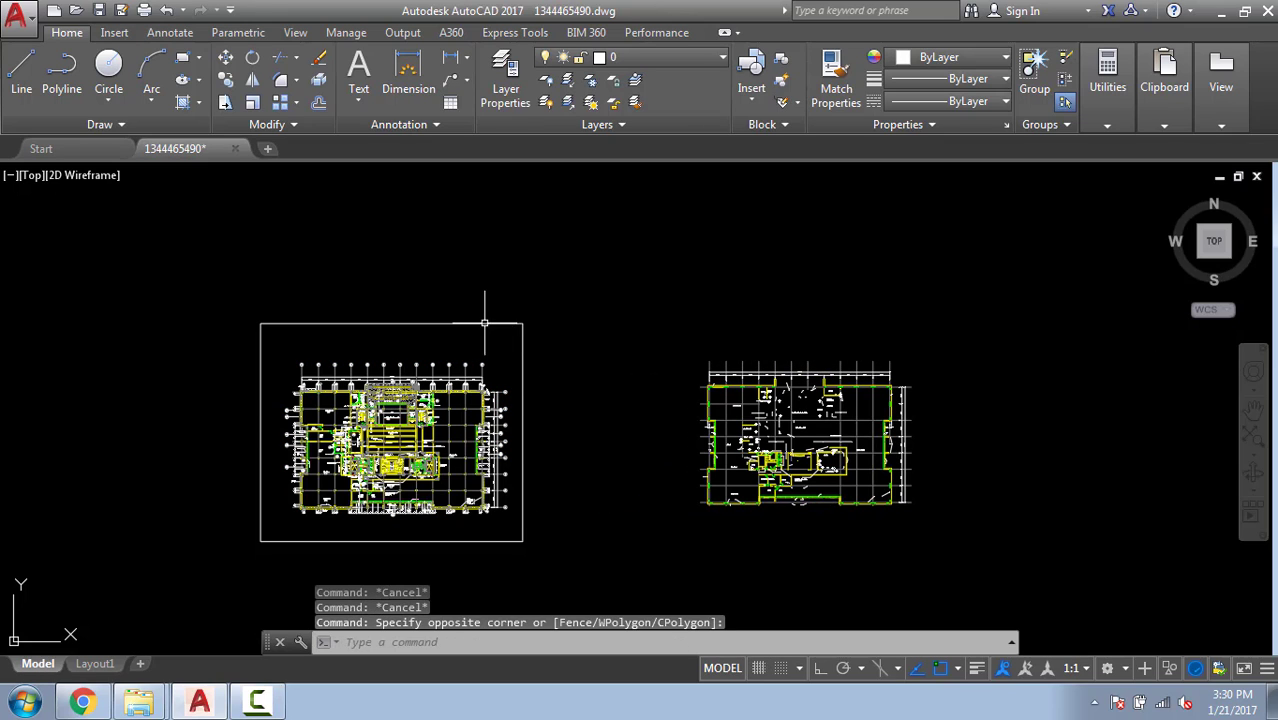
left_click(535, 335)
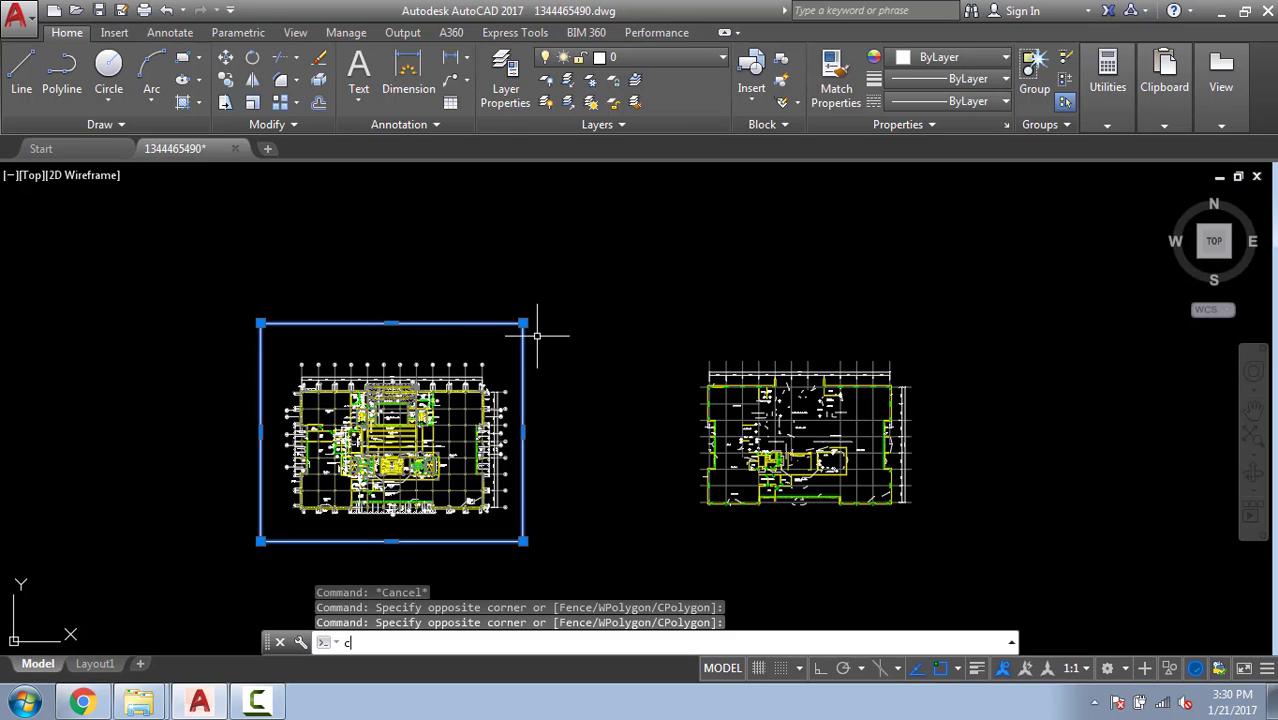
type("co")
key("Return")
left_click(594, 282)
key("Escape")
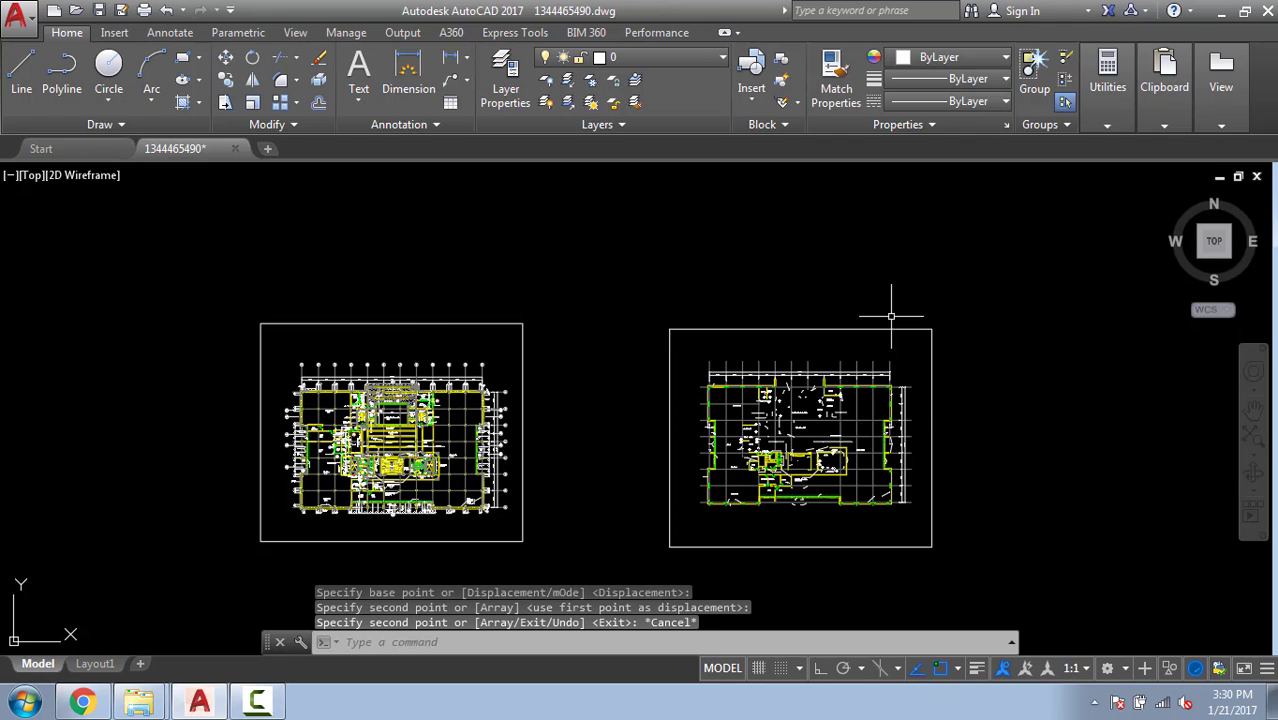
scroll(396, 325, "up", 4)
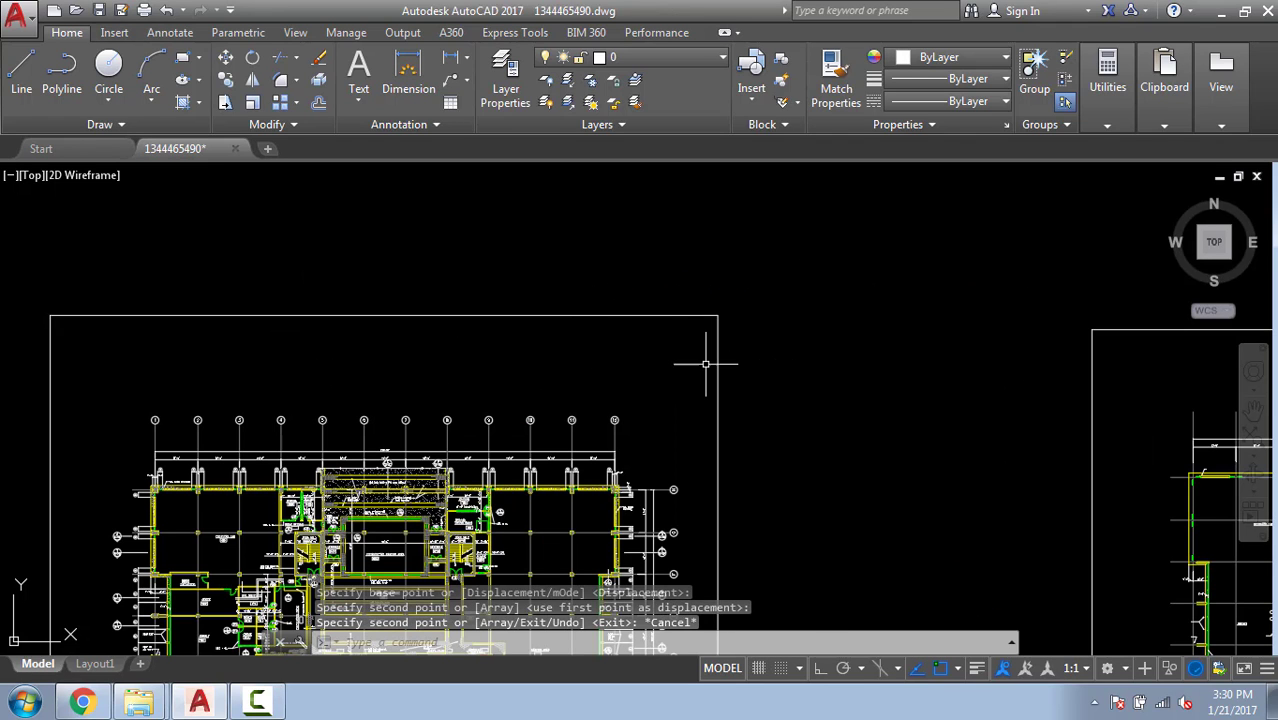
scroll(705, 364, "up", 1)
scroll(700, 485, "down", 3)
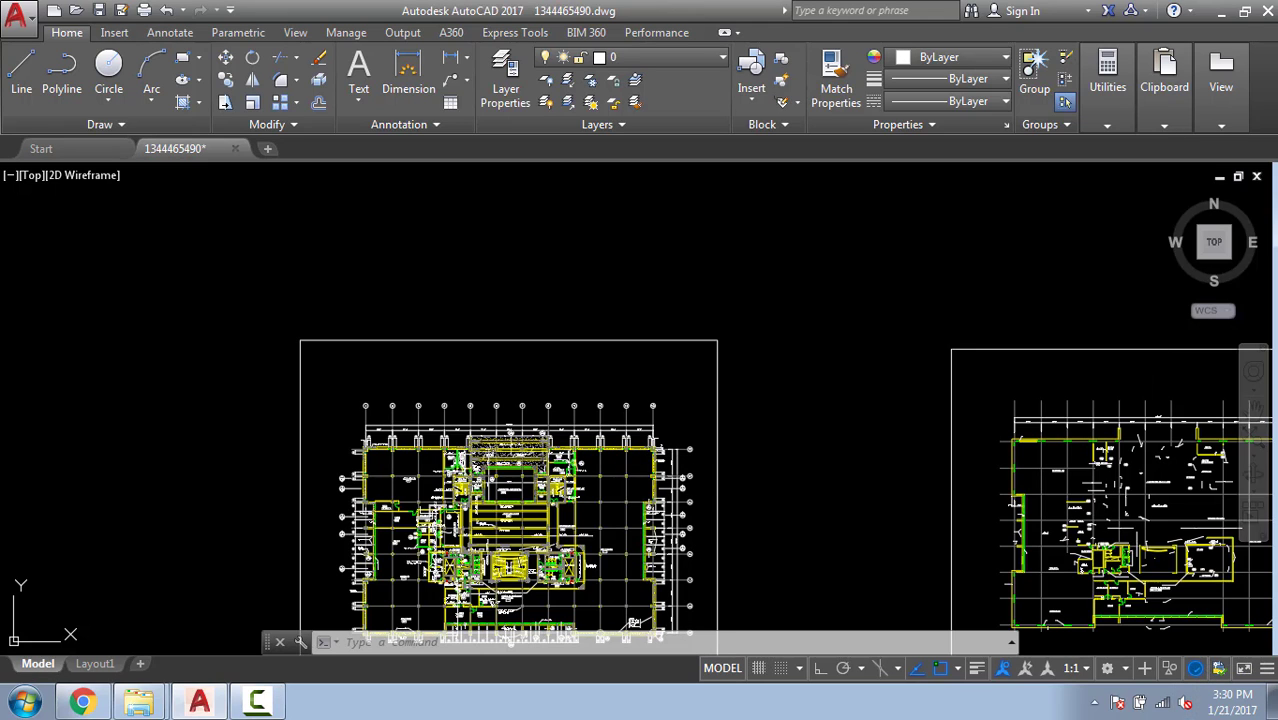
key("Escape")
scroll(665, 381, "down", 2)
middle_click_drag(656, 384, 544, 340)
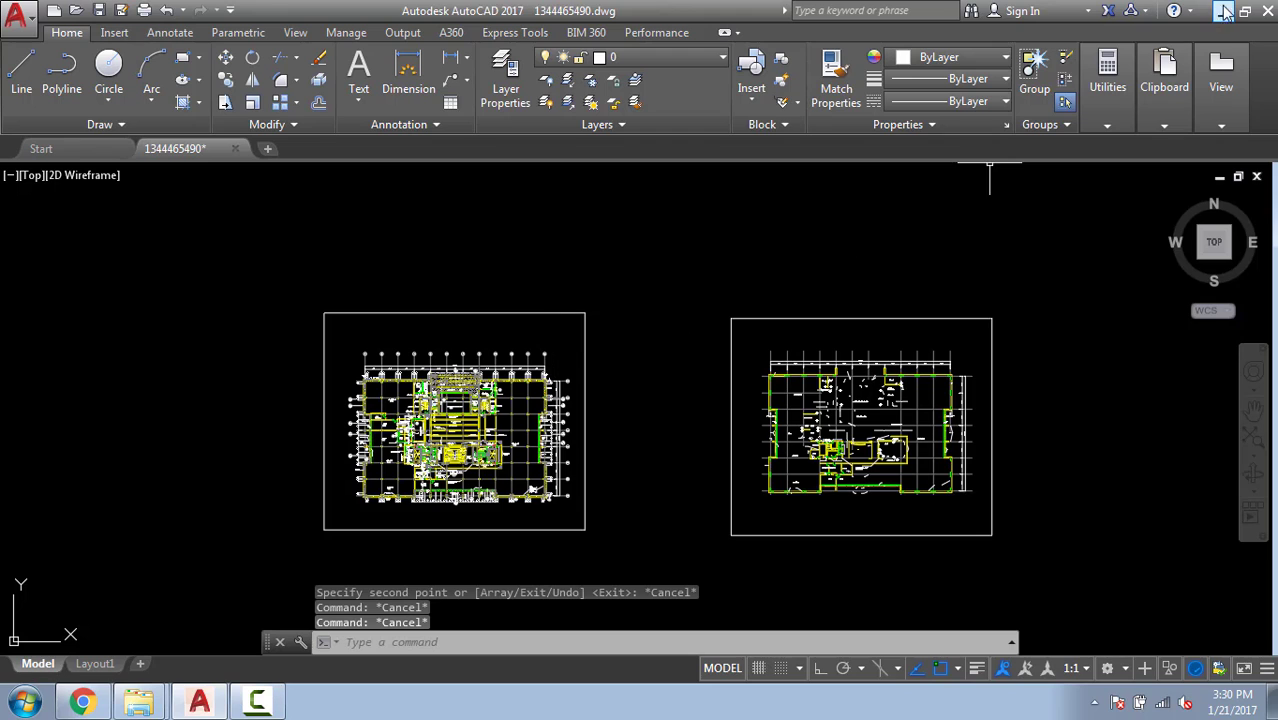
Switch to the linetype folder in Windows Explorer, create a text document with its default name, and open it in Notepad.
left_click(138, 703)
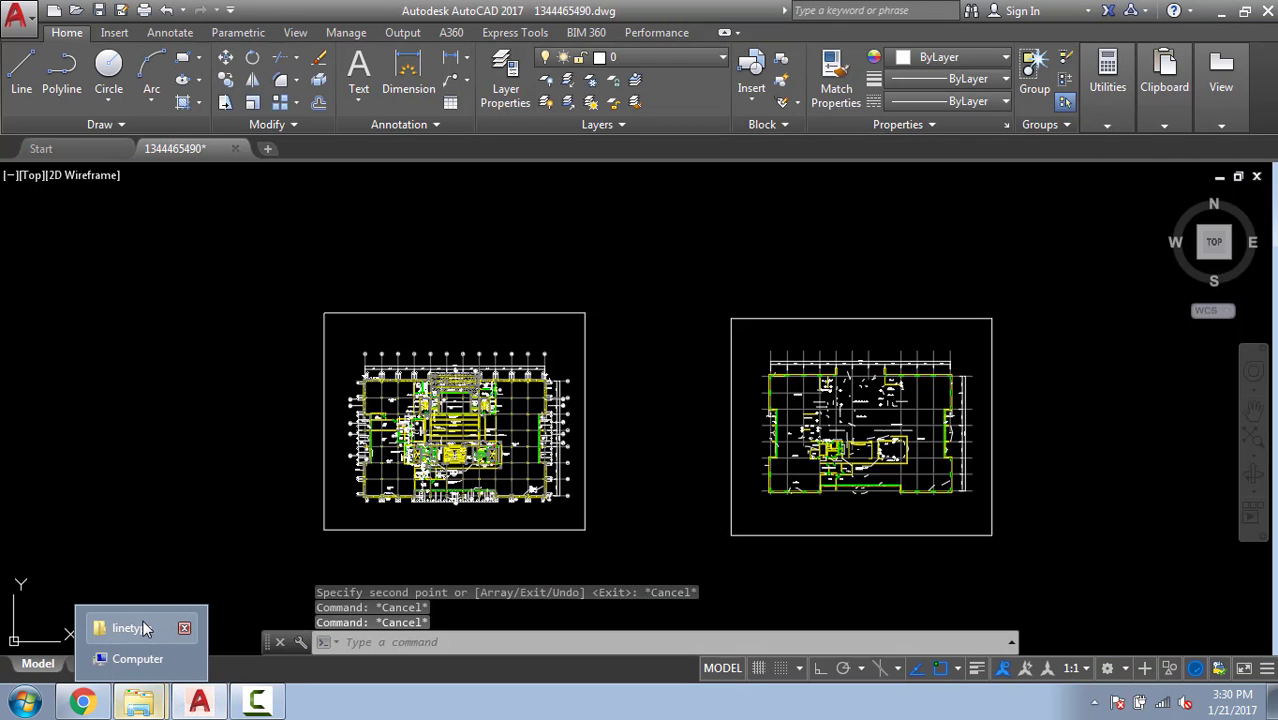
left_click(143, 620)
right_click(1086, 335)
mouse_move(1094, 526)
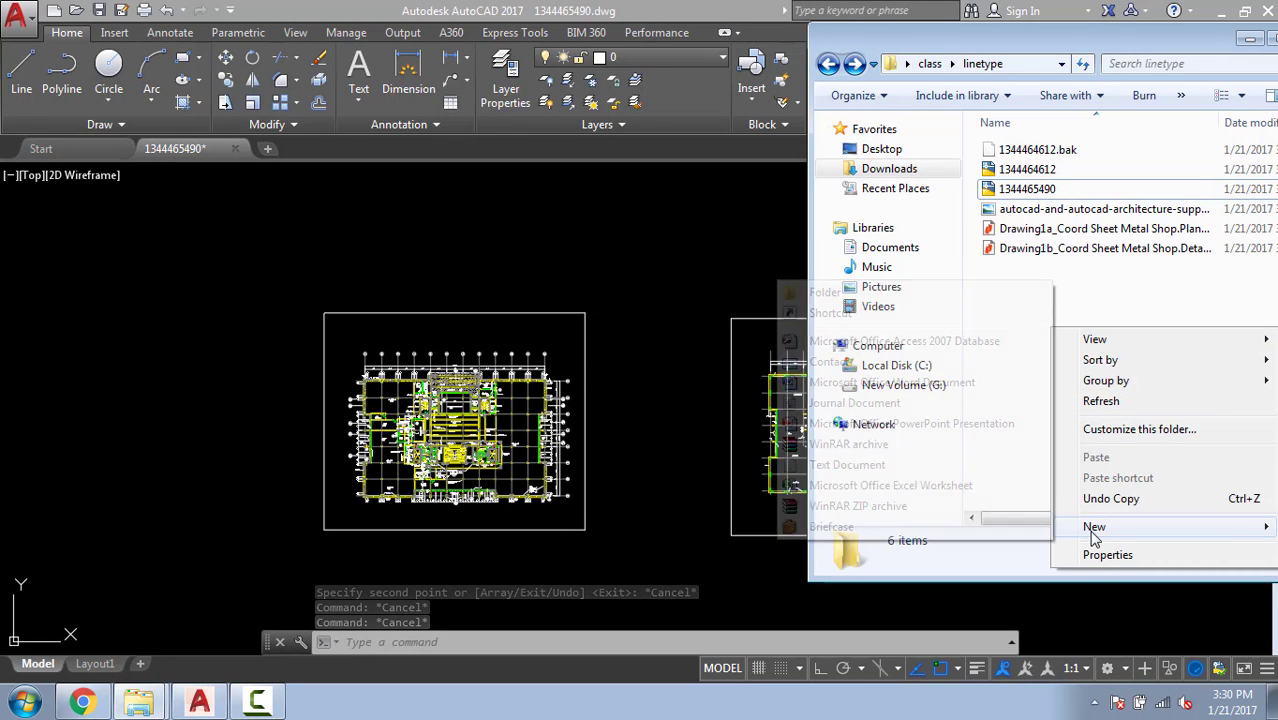
left_click(845, 464)
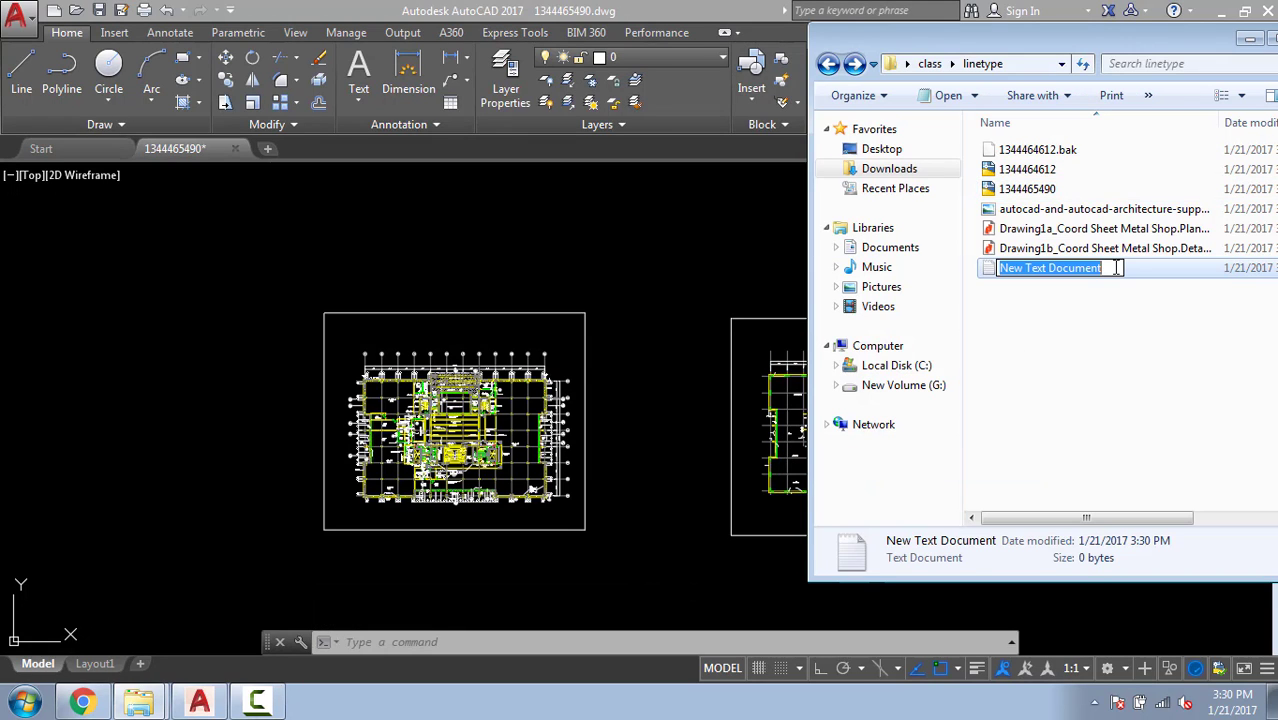
key("Return")
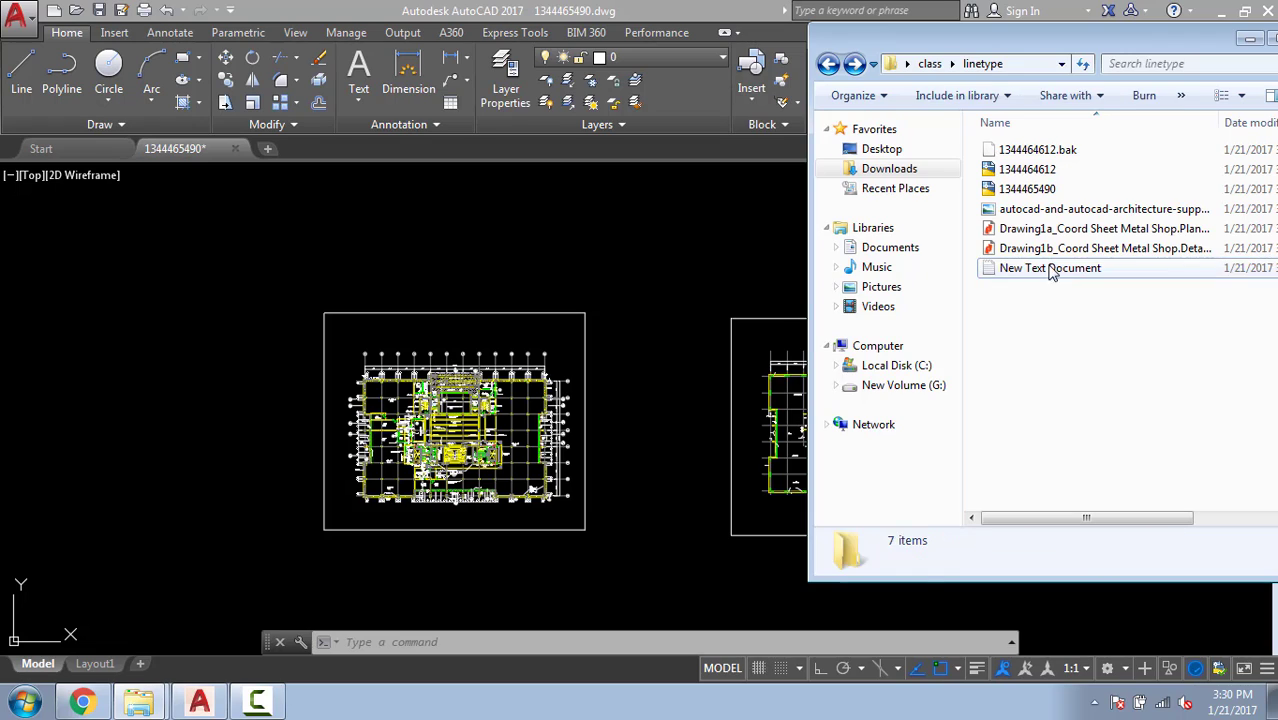
double_click(1052, 268)
left_click_drag(683, 264, 698, 227)
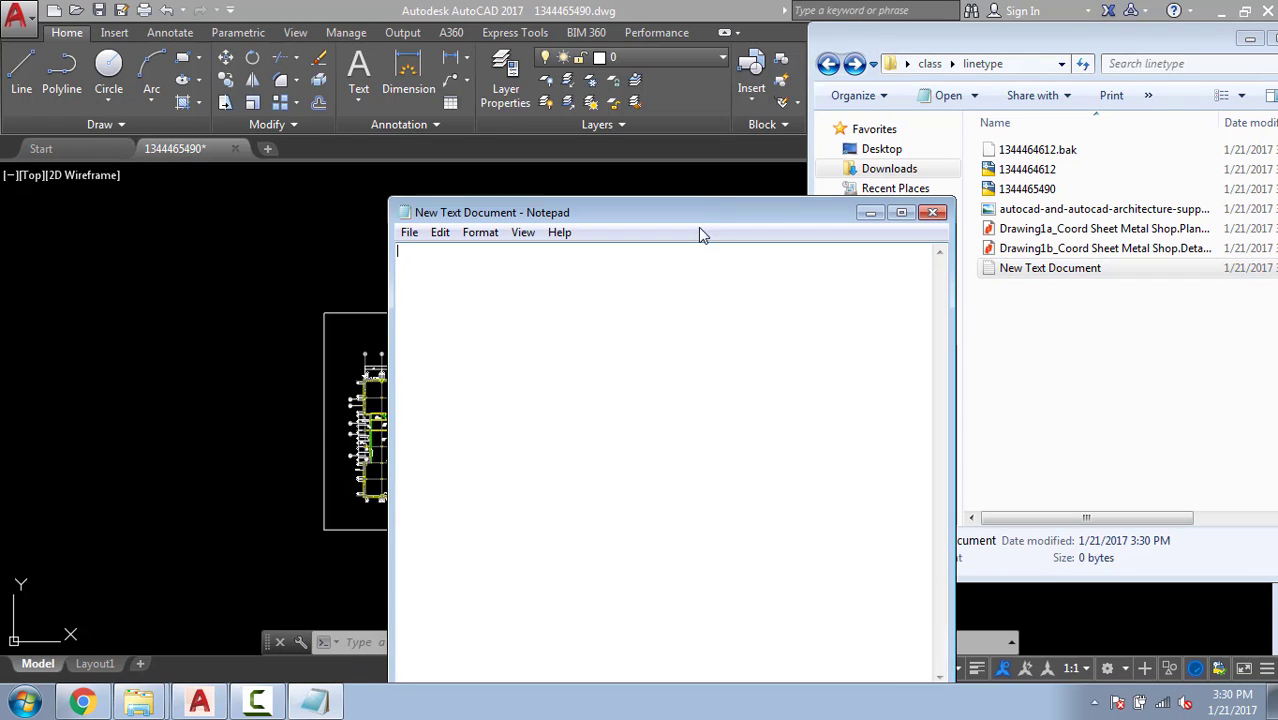
Save the empty document in the linetype folder as linetype.lin, with All Files as the file type.
left_click(409, 232)
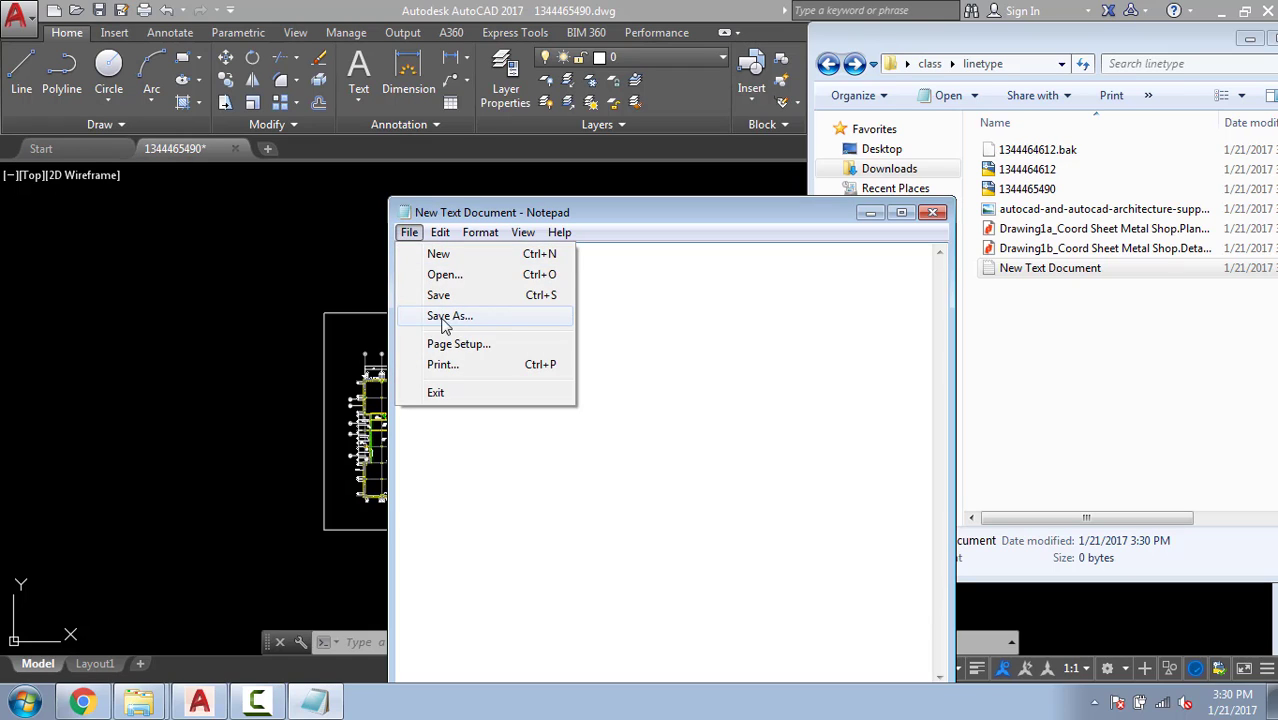
left_click(484, 320)
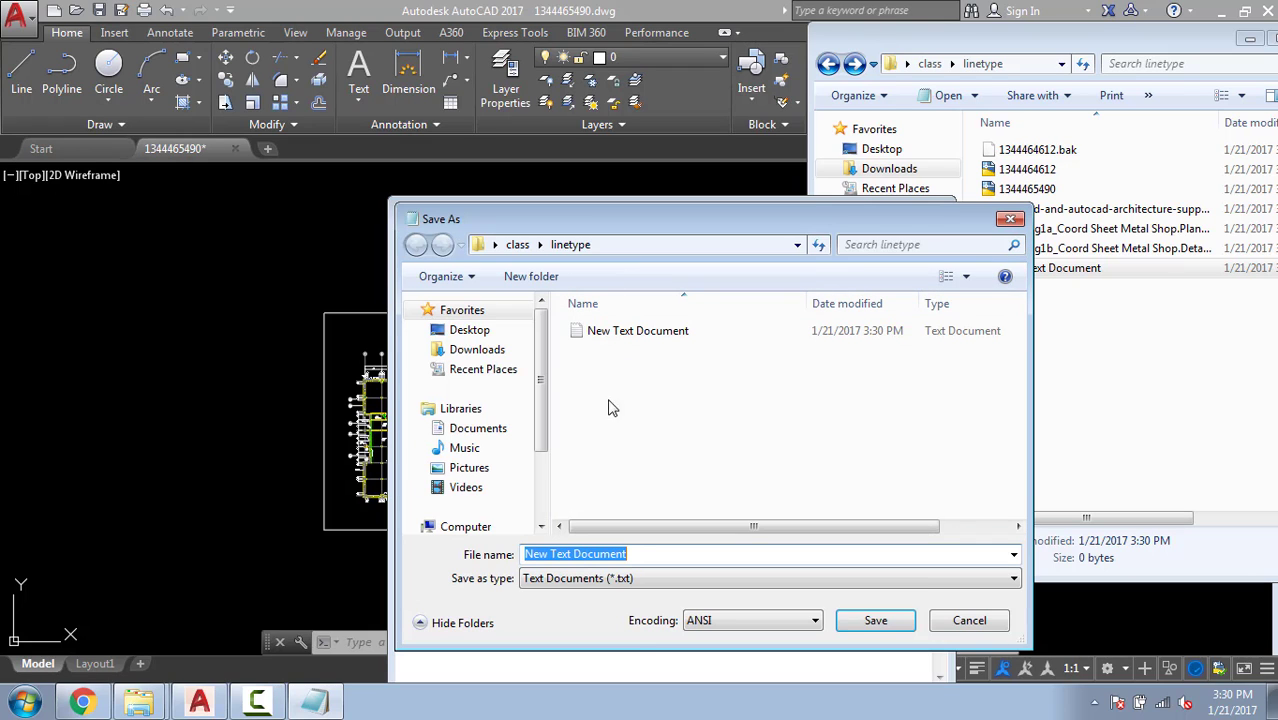
left_click(673, 578)
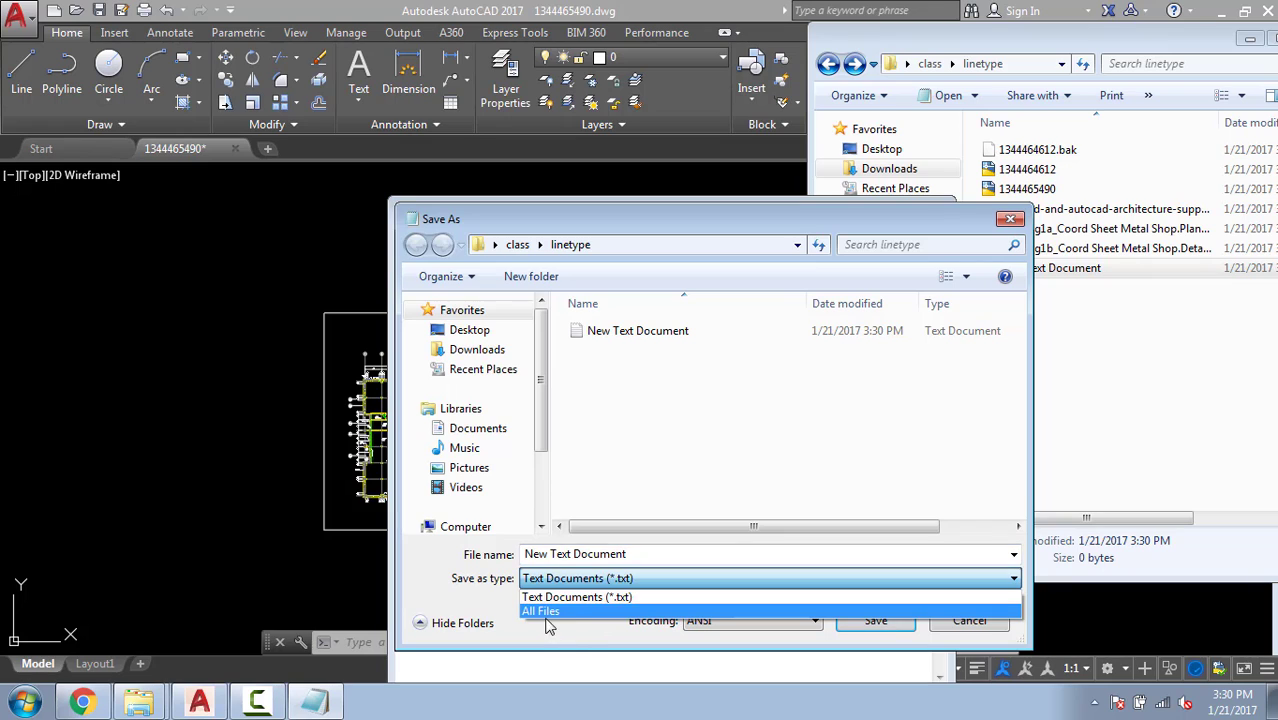
left_click(545, 609)
left_click(644, 556)
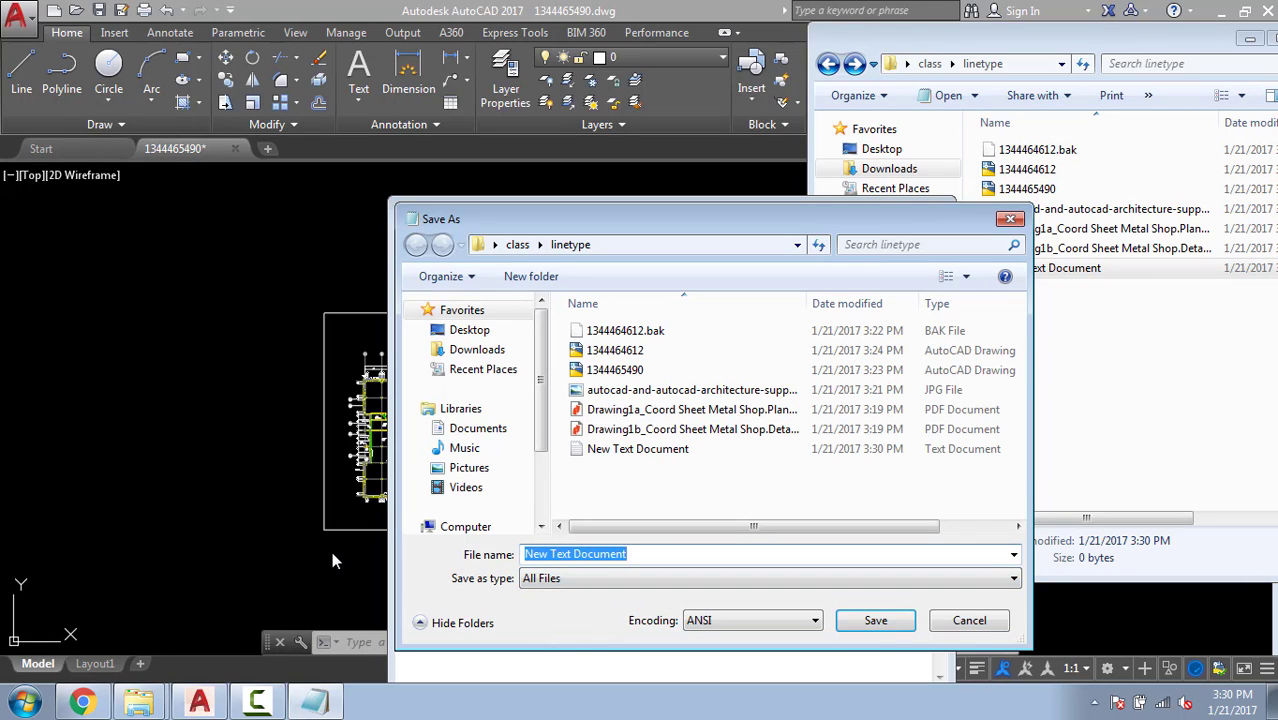
type("linetype.lin")
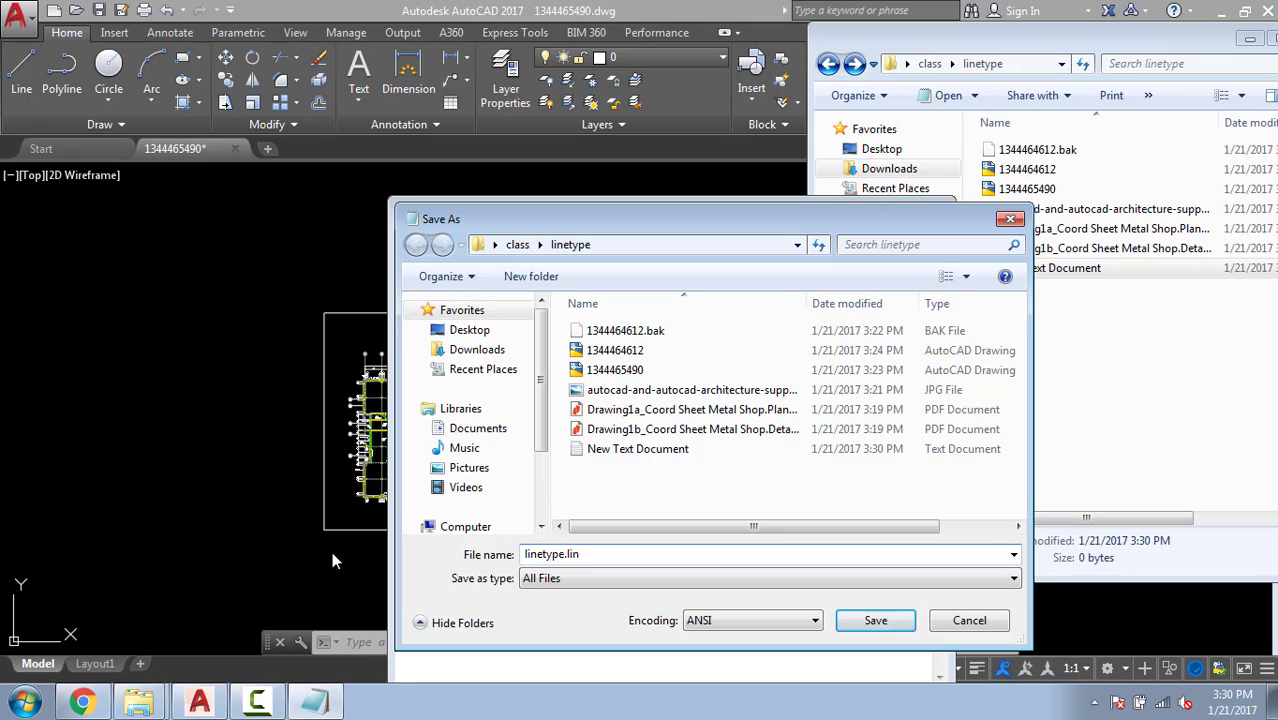
key("Return")
left_click(1121, 457)
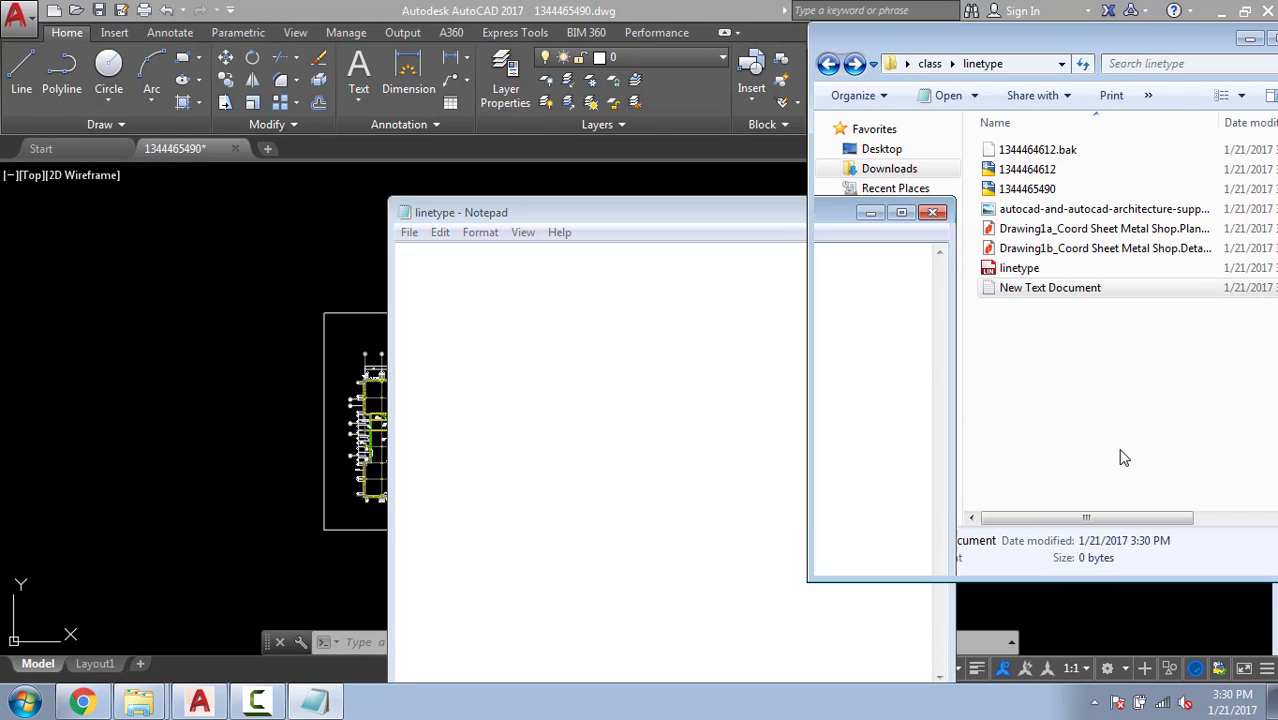
left_click(1005, 268)
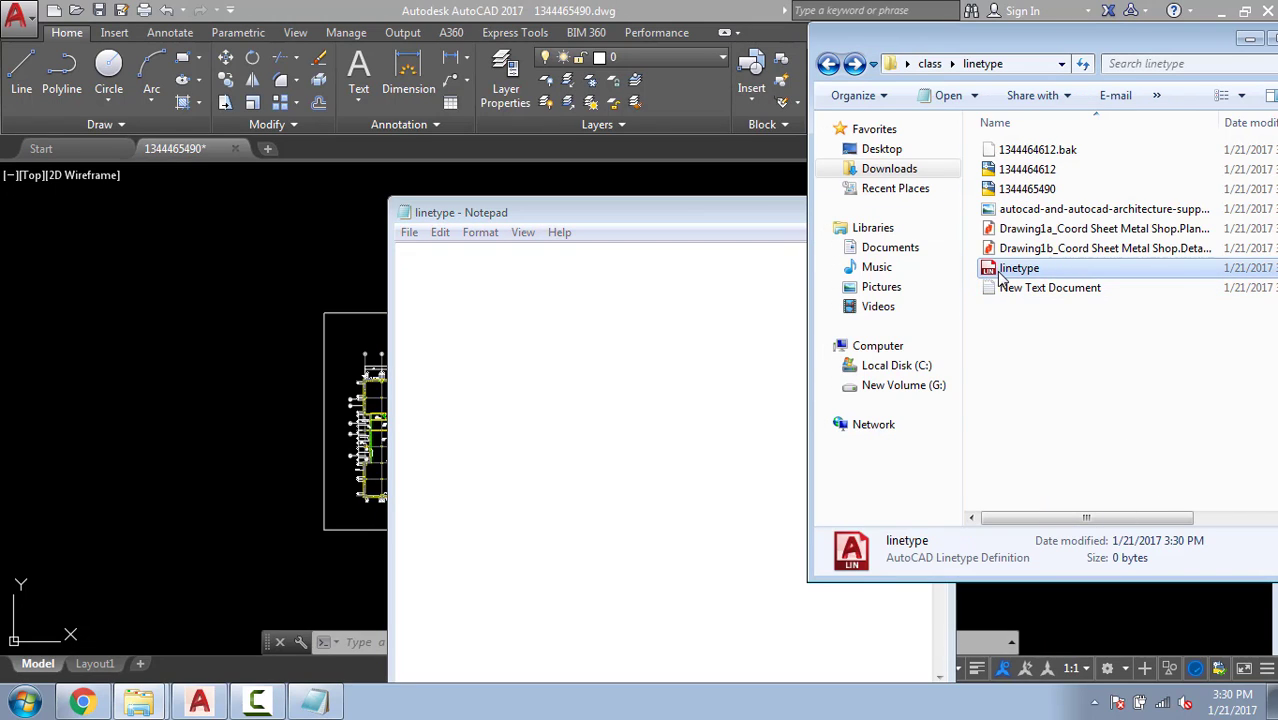
Switch back to AutoCAD and start a new blank drawing.
left_click(602, 4)
key("Escape")
key("Escape")
scroll(496, 331, "down", 1)
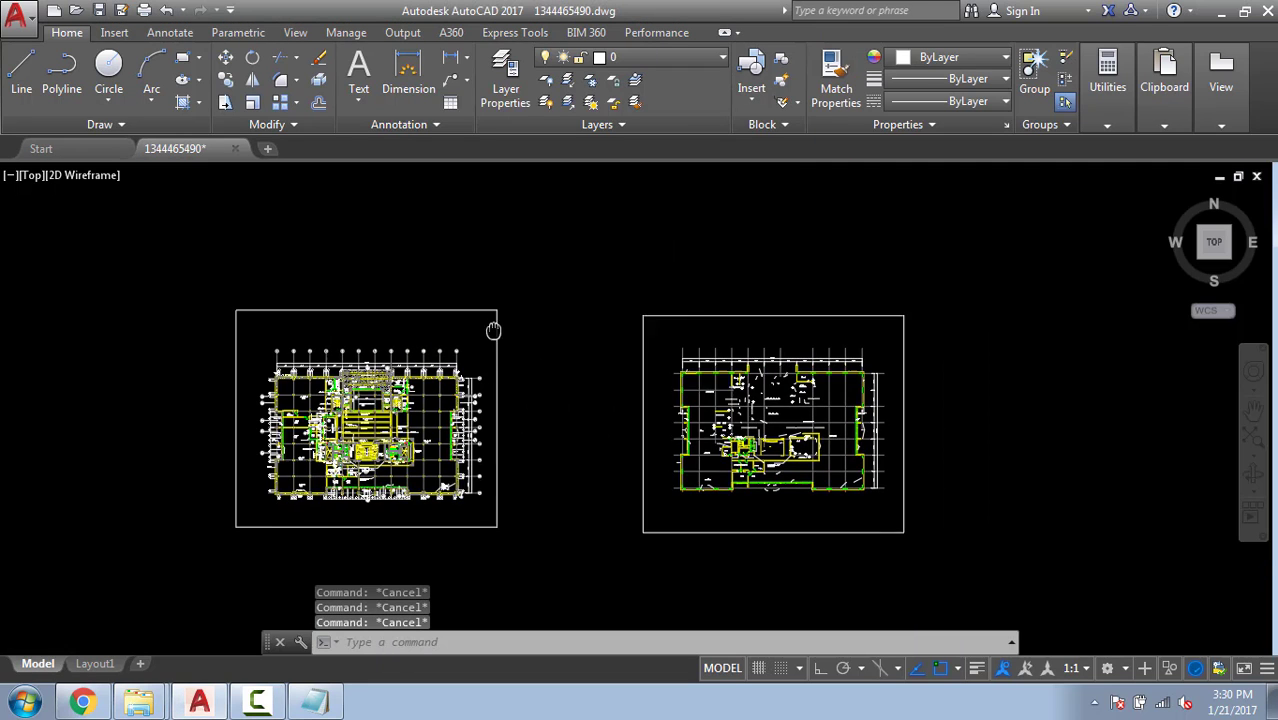
scroll(251, 228, "down", 2)
left_click(263, 148)
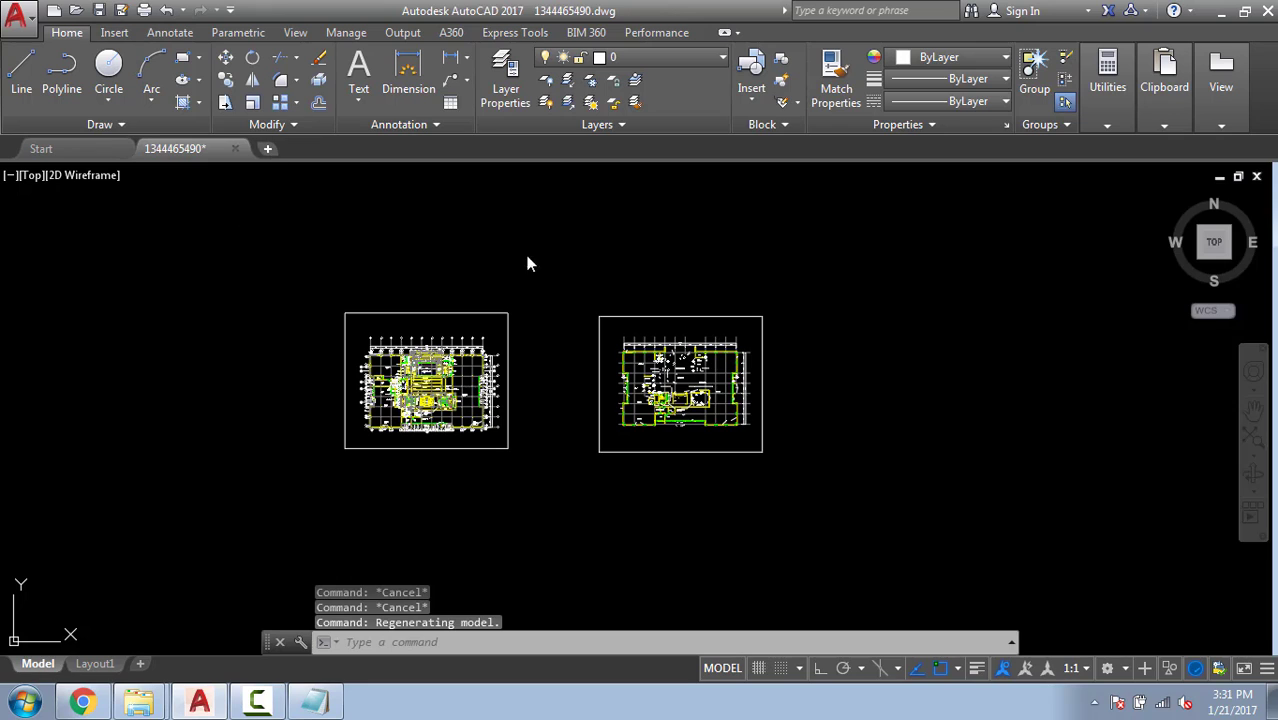
scroll(566, 301, "down", 4)
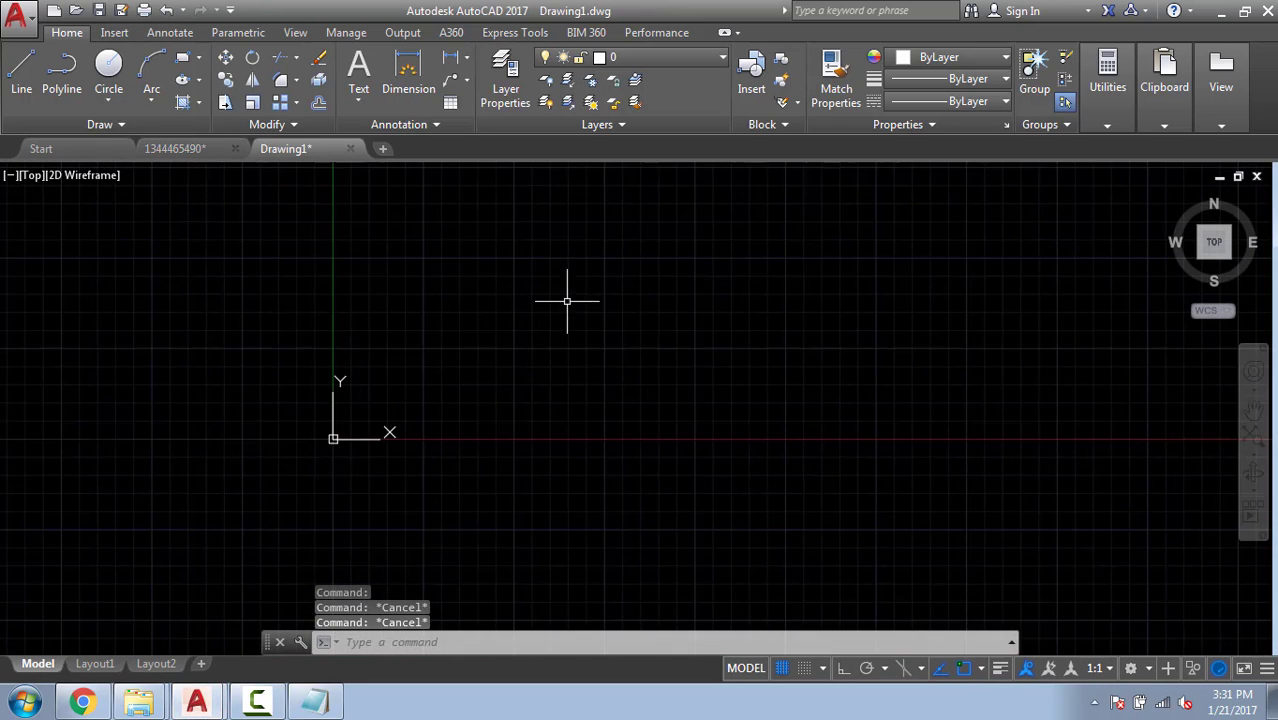
middle_click(566, 301)
middle_click(566, 301)
type("l")
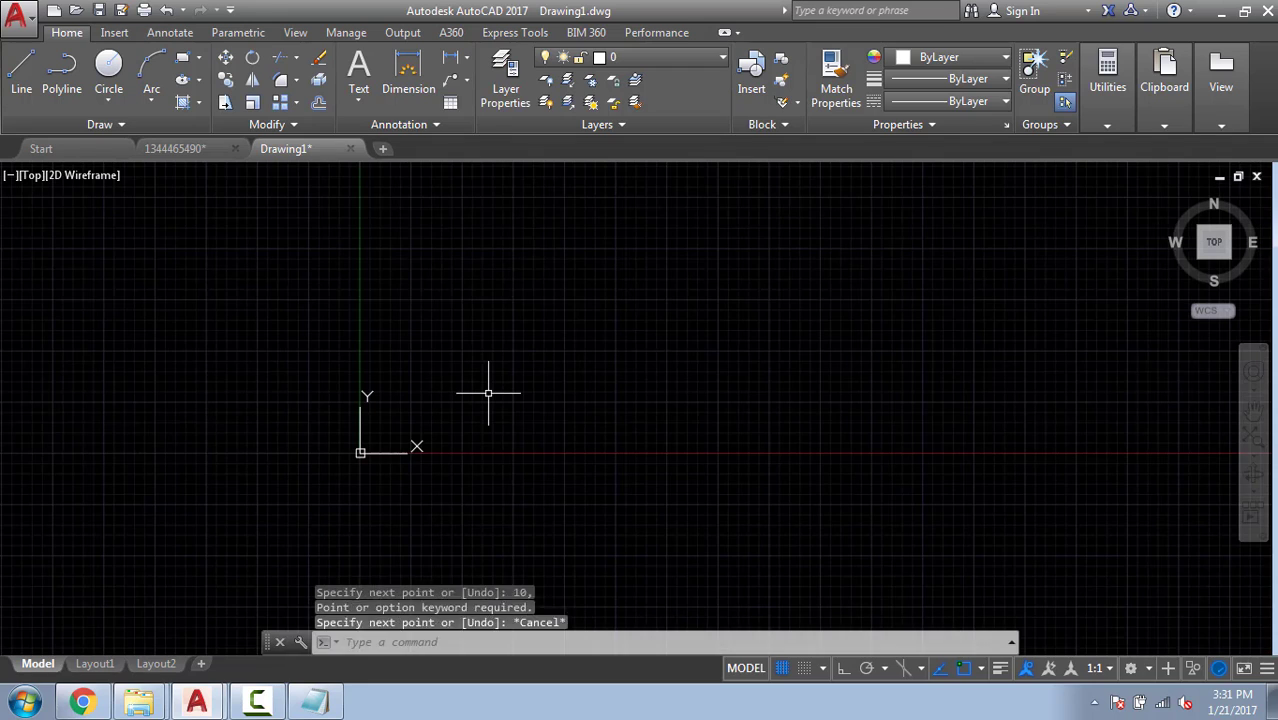
key("Escape")
key("Escape")
Draw a freehand rectangle extending up and to the right from a corner beside the origin.
type("rec")
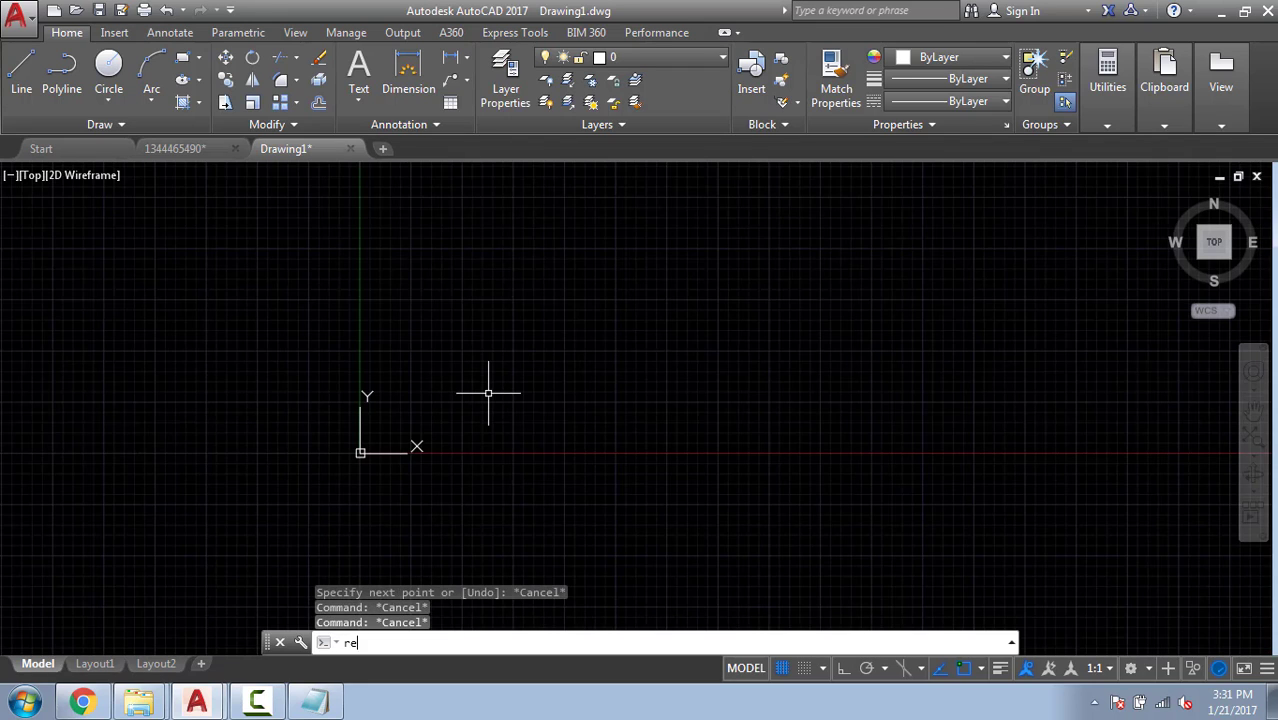
key("Return")
type("c")
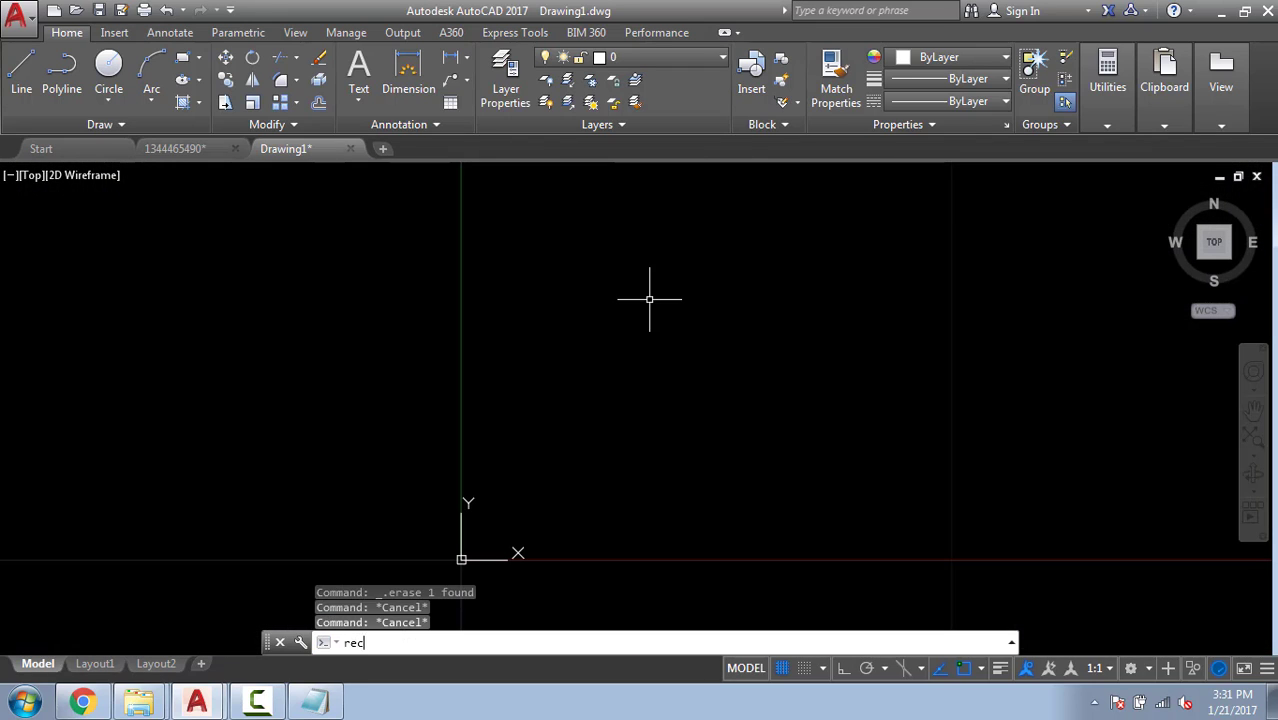
key("Return")
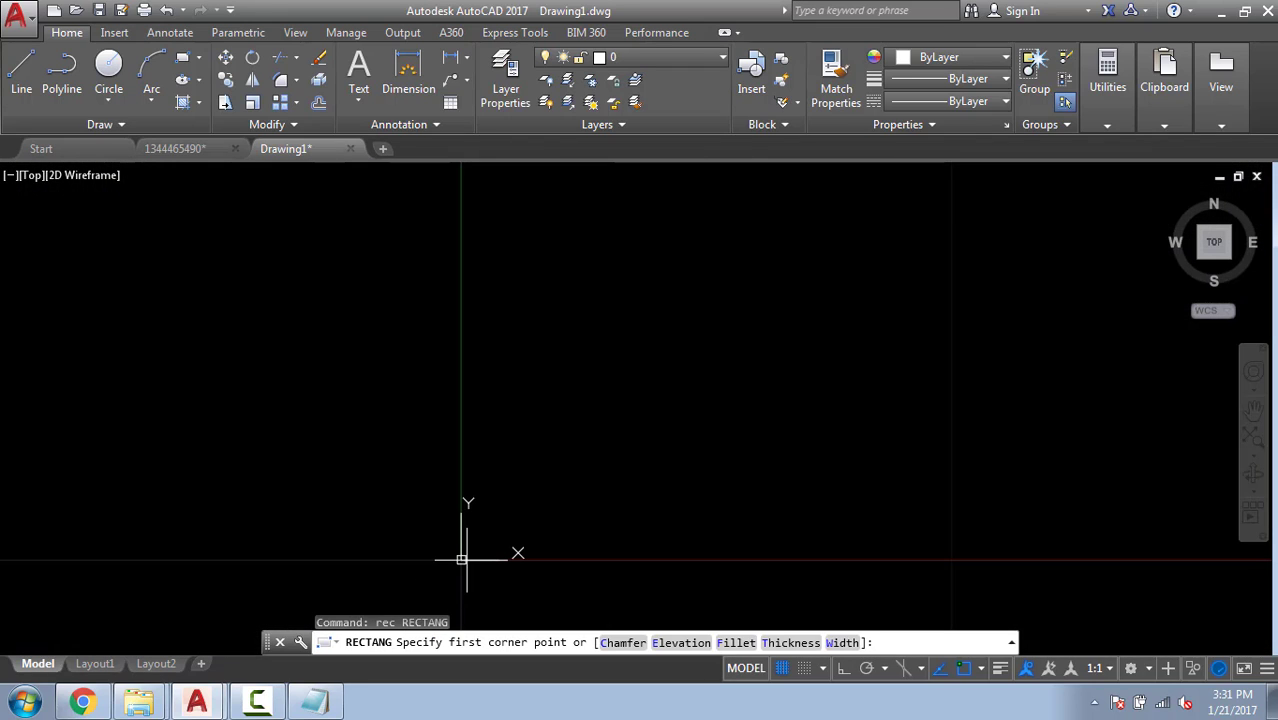
left_click(461, 559)
left_click(1003, 224)
key("Escape")
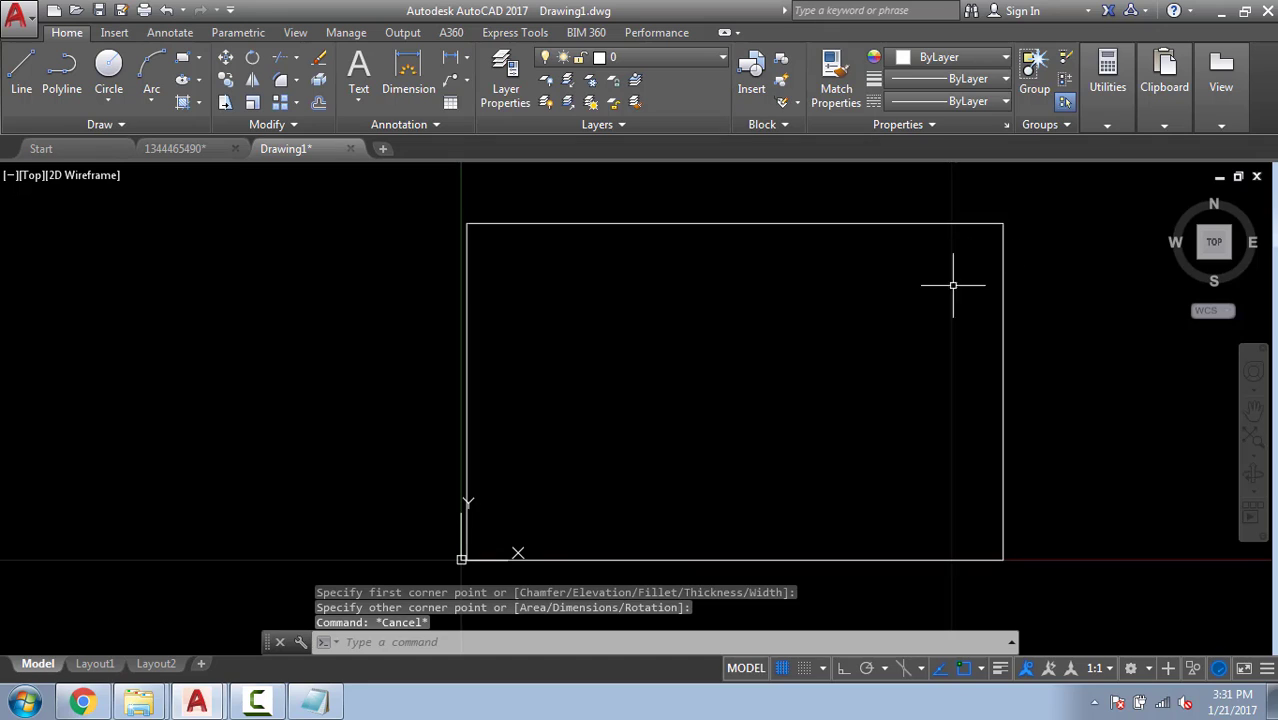
Draw a 10 by 10 rectangle to the right of the first one, using the Dimensions option.
scroll(822, 362, "down", 2)
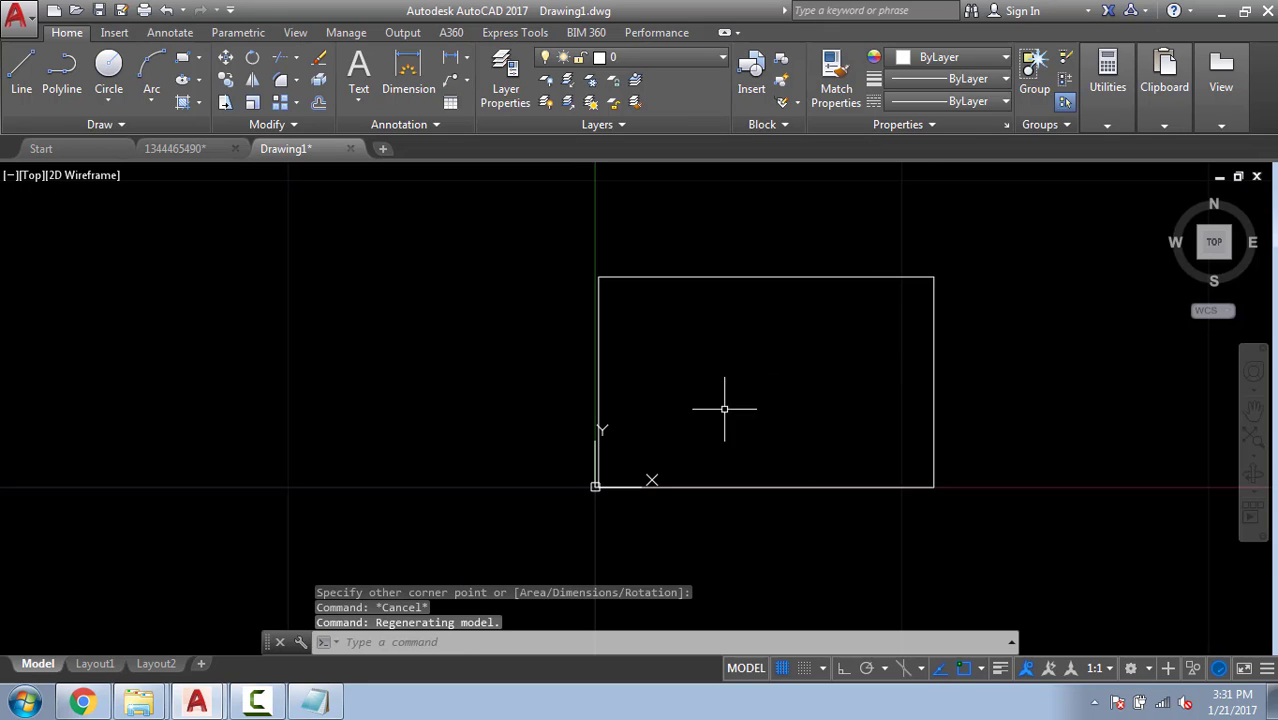
mouse_move(727, 411)
middle_mouse_down()
mouse_move(679, 431)
mouse_move(590, 371)
mouse_move(473, 384)
middle_mouse_up()
key("Escape")
key("Escape")
type("rec")
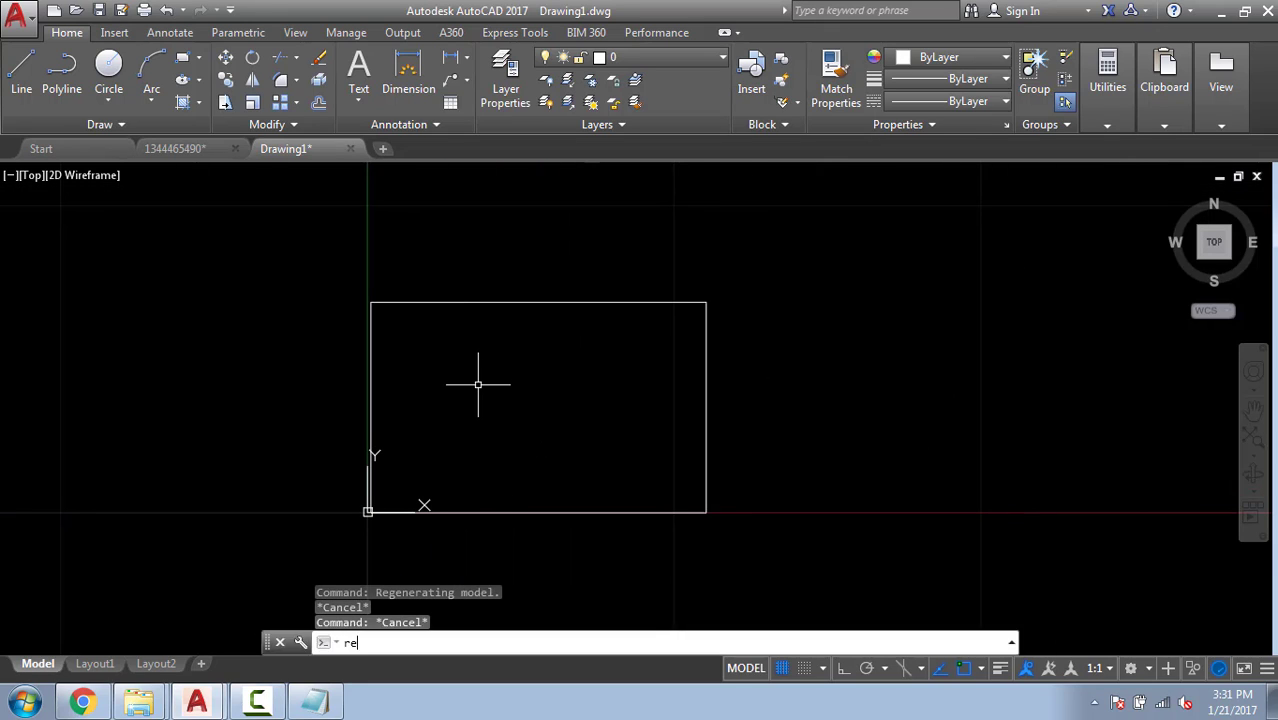
key("Return")
left_click(759, 495)
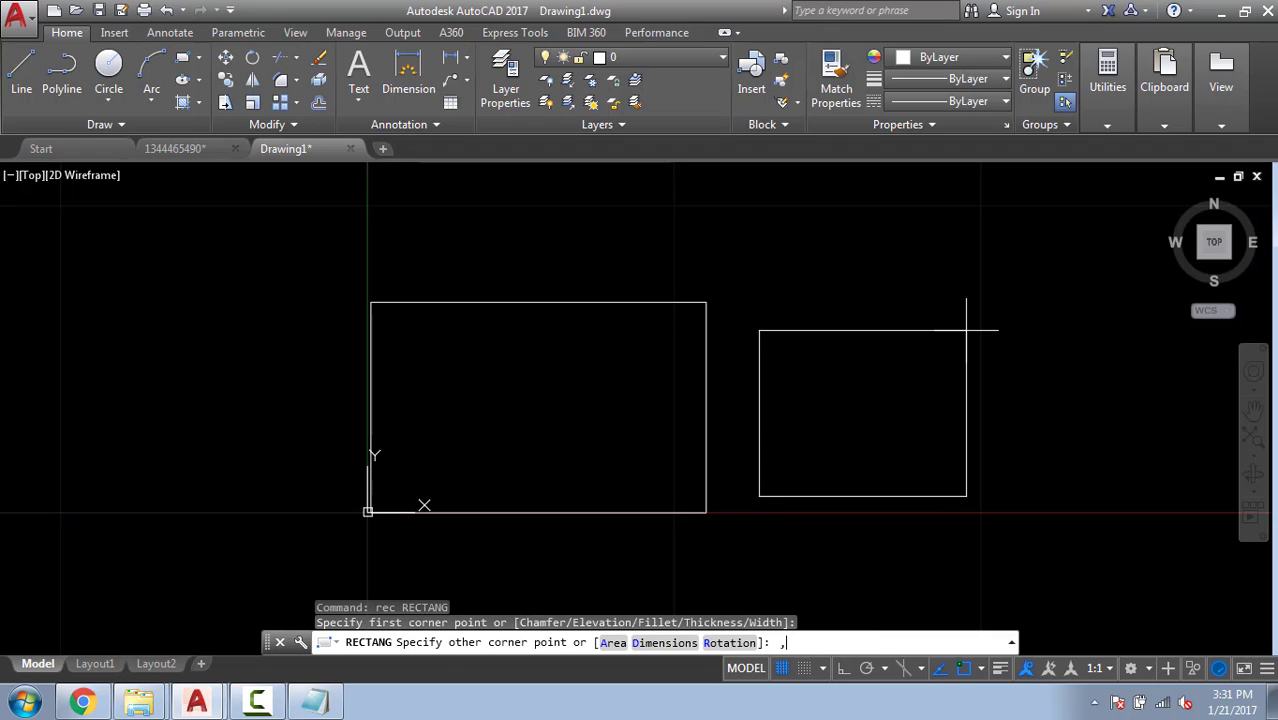
type("D")
key("Return")
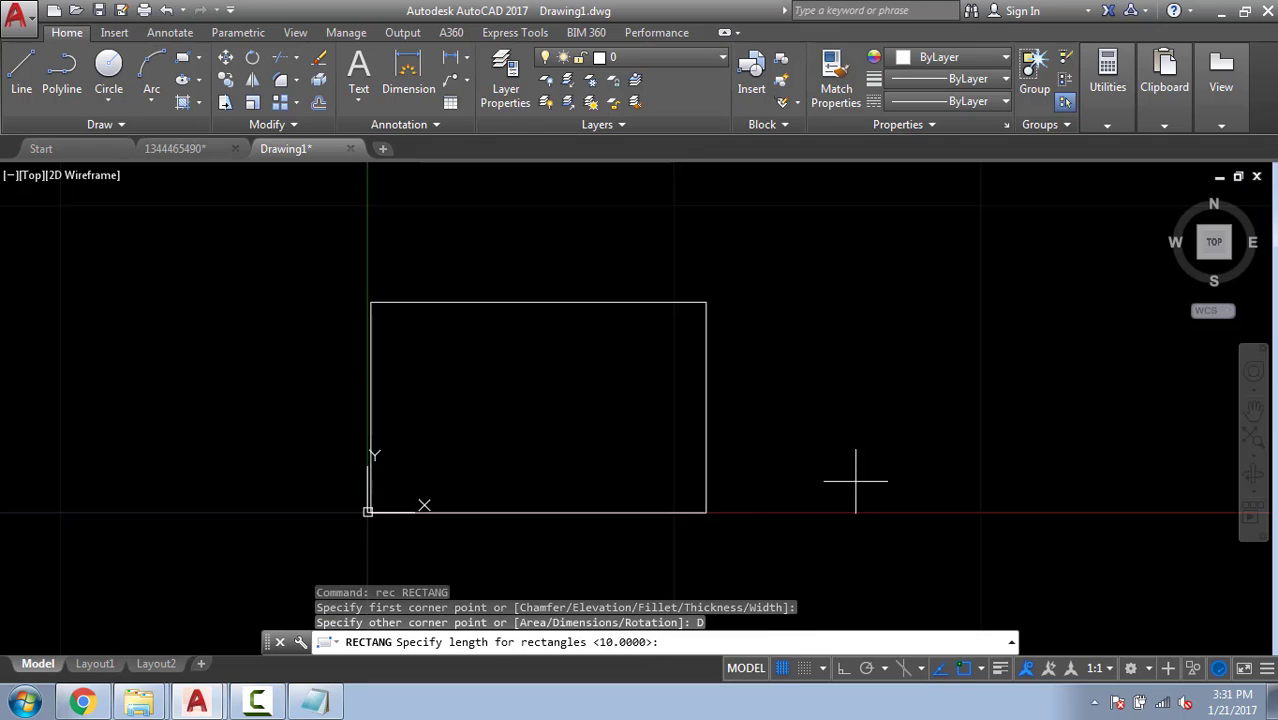
type("10")
key("Return")
type("10")
key("Return")
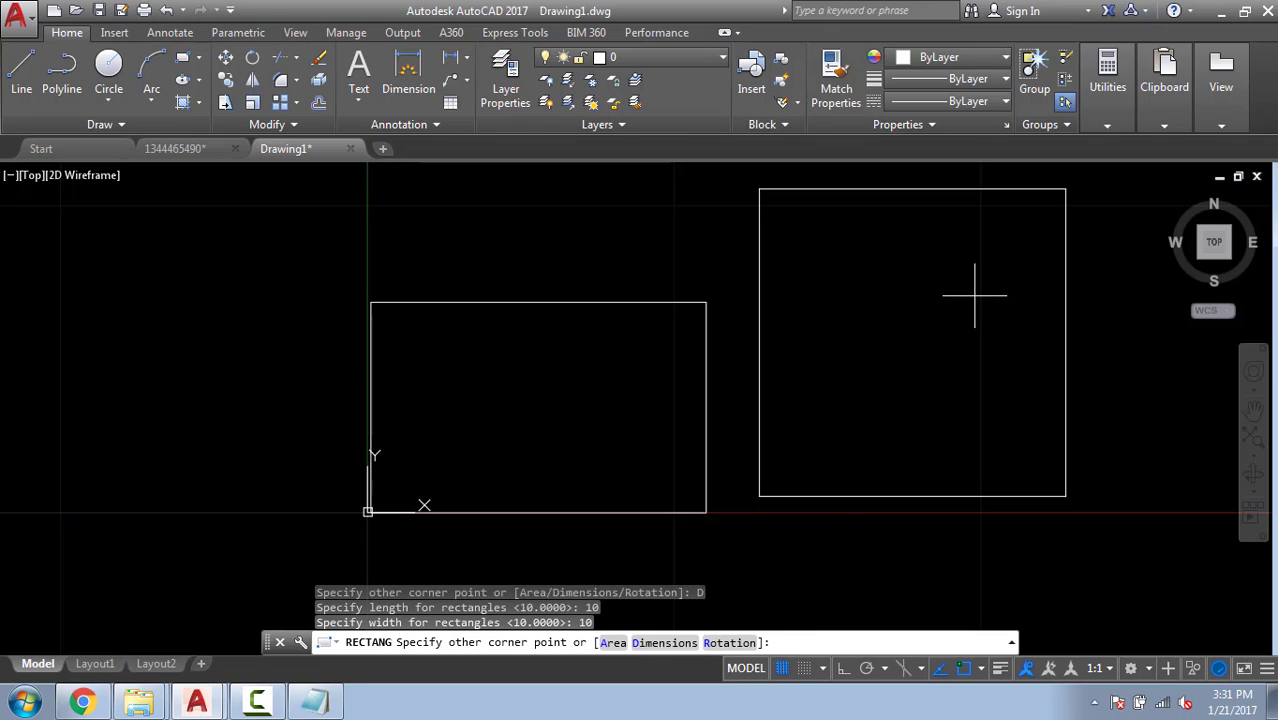
left_click(977, 271)
key("Escape")
Delete the freehand rectangle beside the origin, keeping the 10 by 10 square.
left_click(755, 350)
left_click(631, 355)
key("Delete")
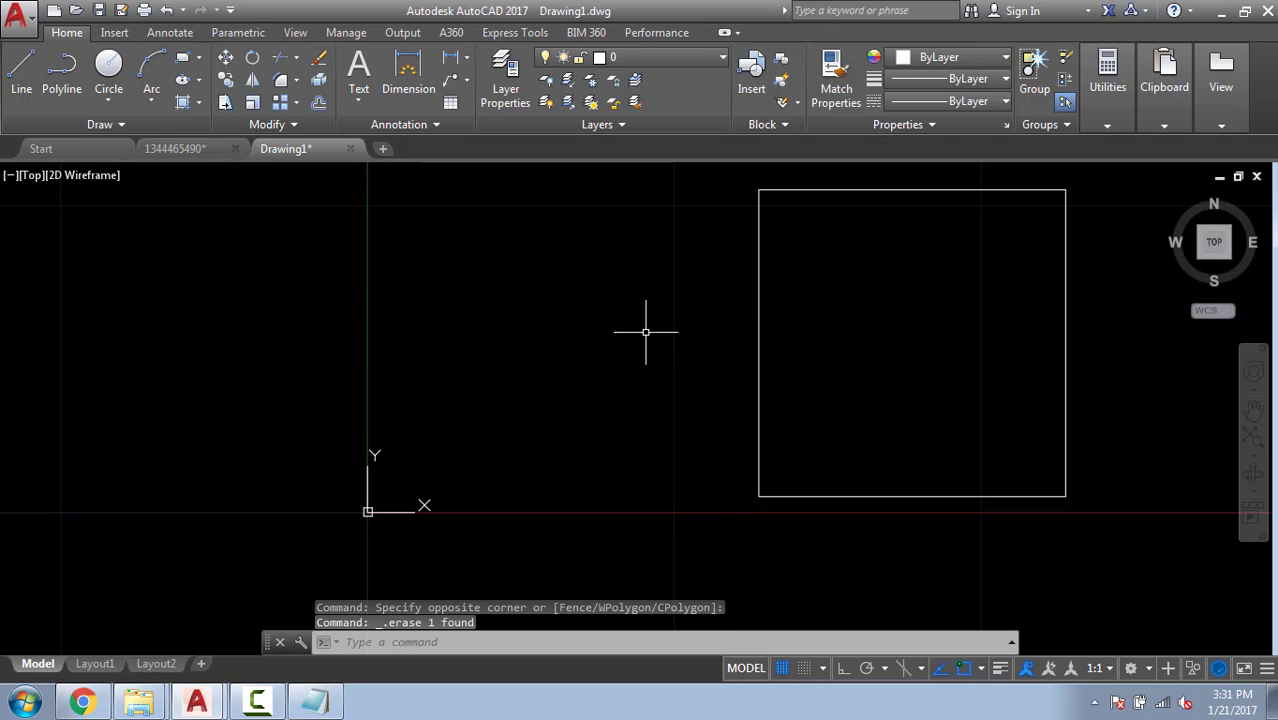
middle_click_drag(636, 335, 338, 423)
scroll(703, 385, "down", 1)
middle_click_drag(693, 395, 653, 361)
key("Escape")
key("Escape")
key("Escape")
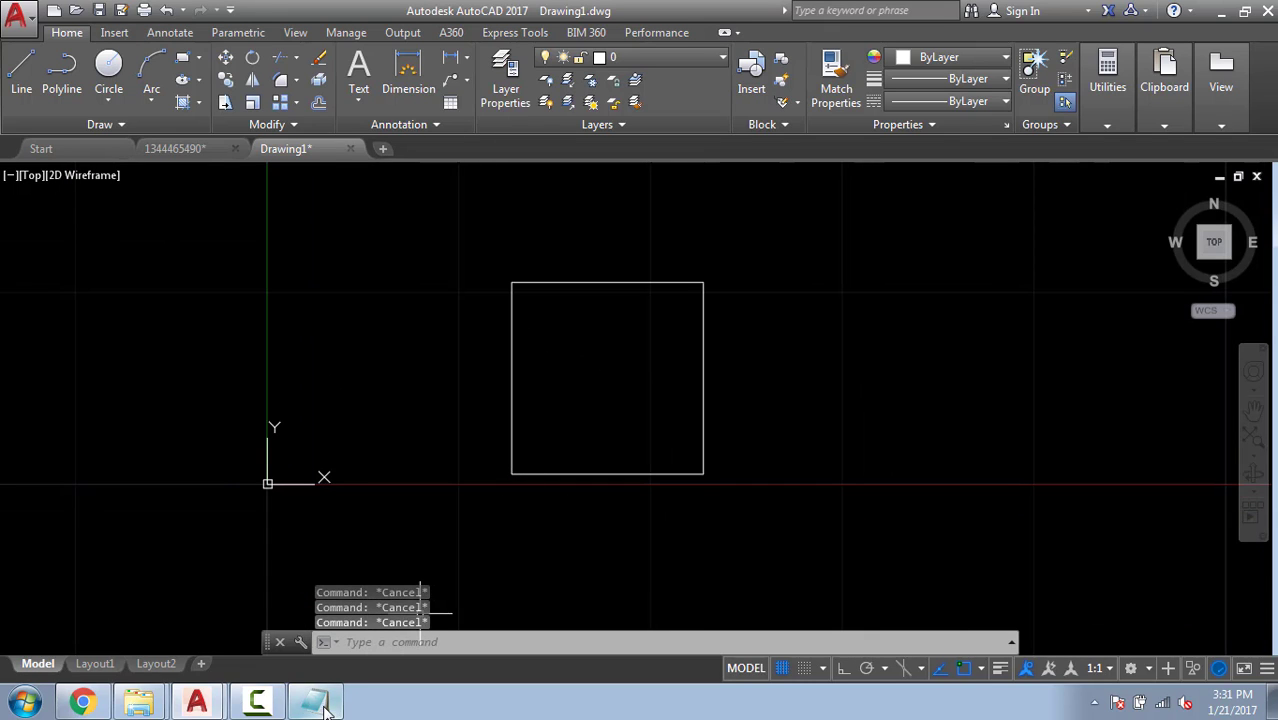
Switch to the linetype file in Notepad and begin the definition's first line with "*linetype-1,".
left_click(322, 702)
left_click_drag(607, 215, 741, 364)
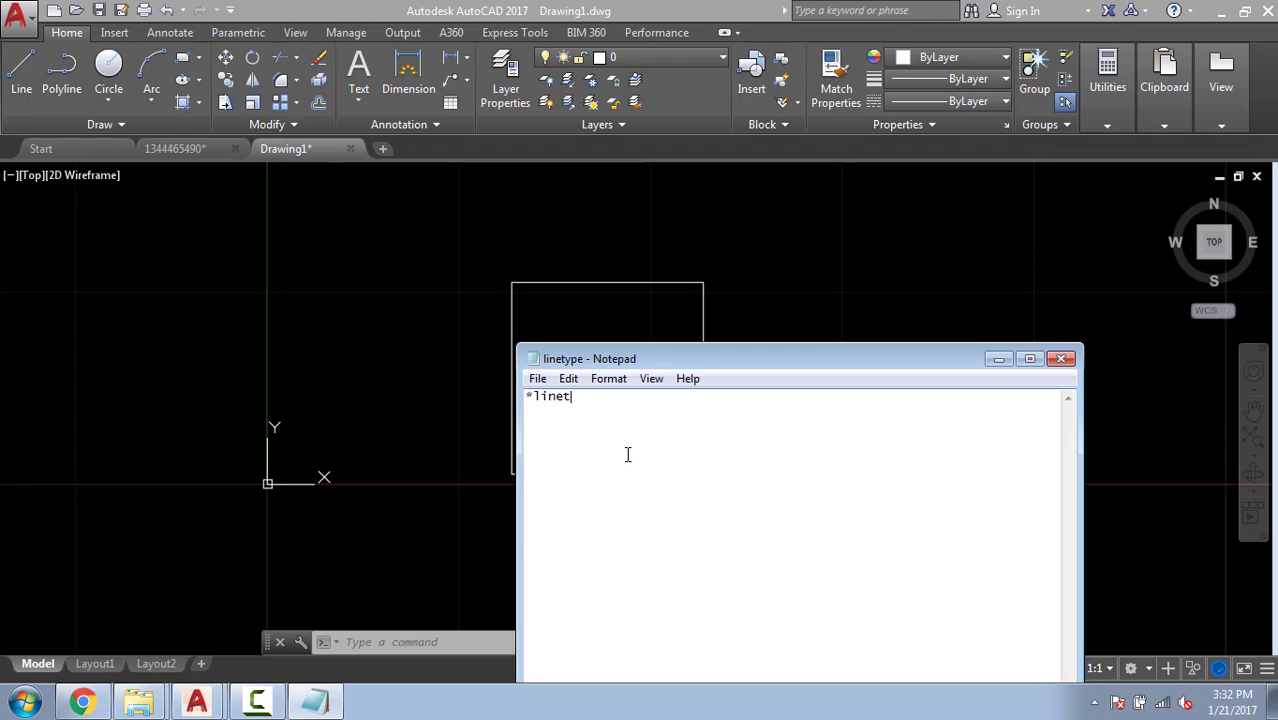
type("ype-1,")
Examine the names and descriptions of the loadable linetypes from acadiso.lin in AutoCAD, comparing them with the definition line in Notepad.
left_click(644, 320)
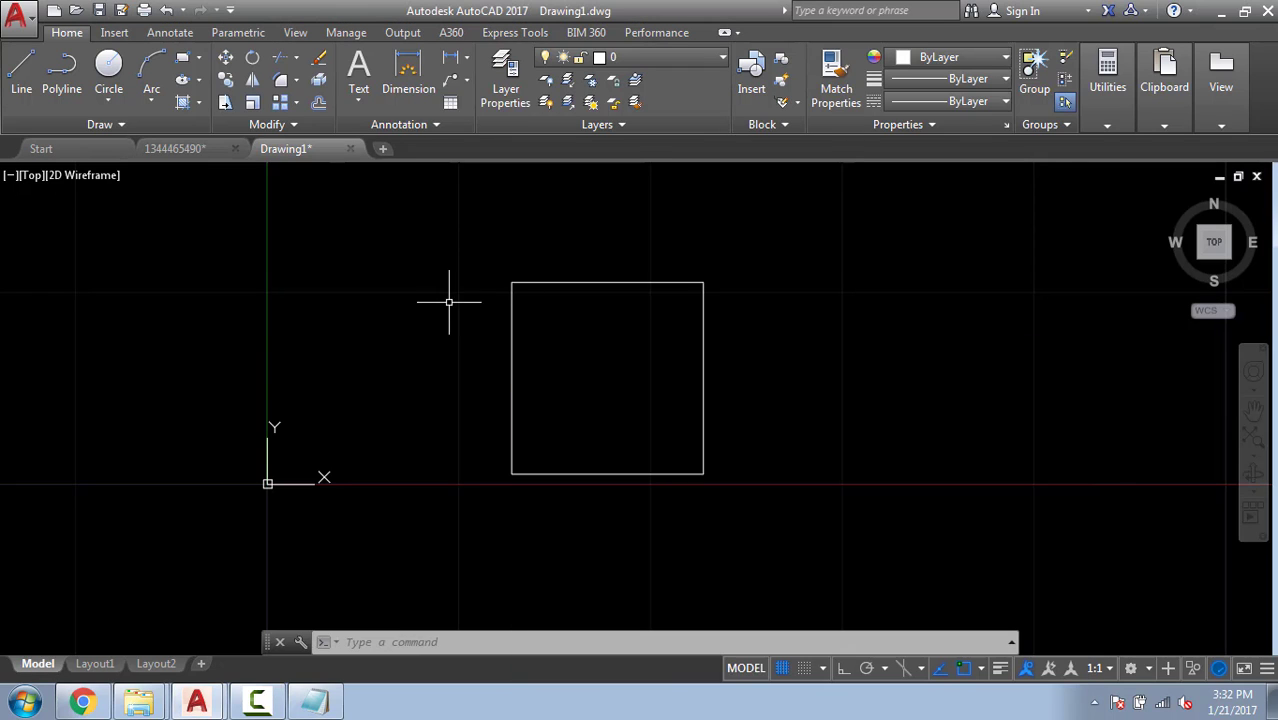
key("Escape")
key("Escape")
key("Escape")
type("1")
type("t")
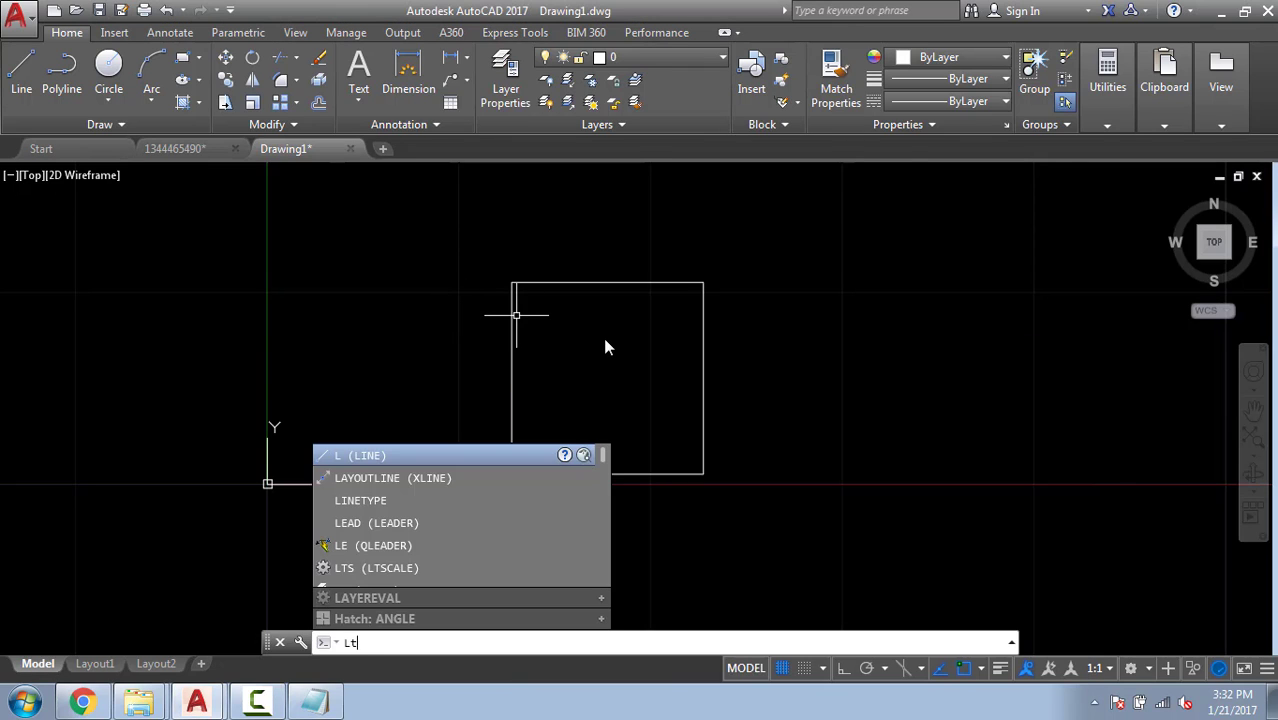
key("Return")
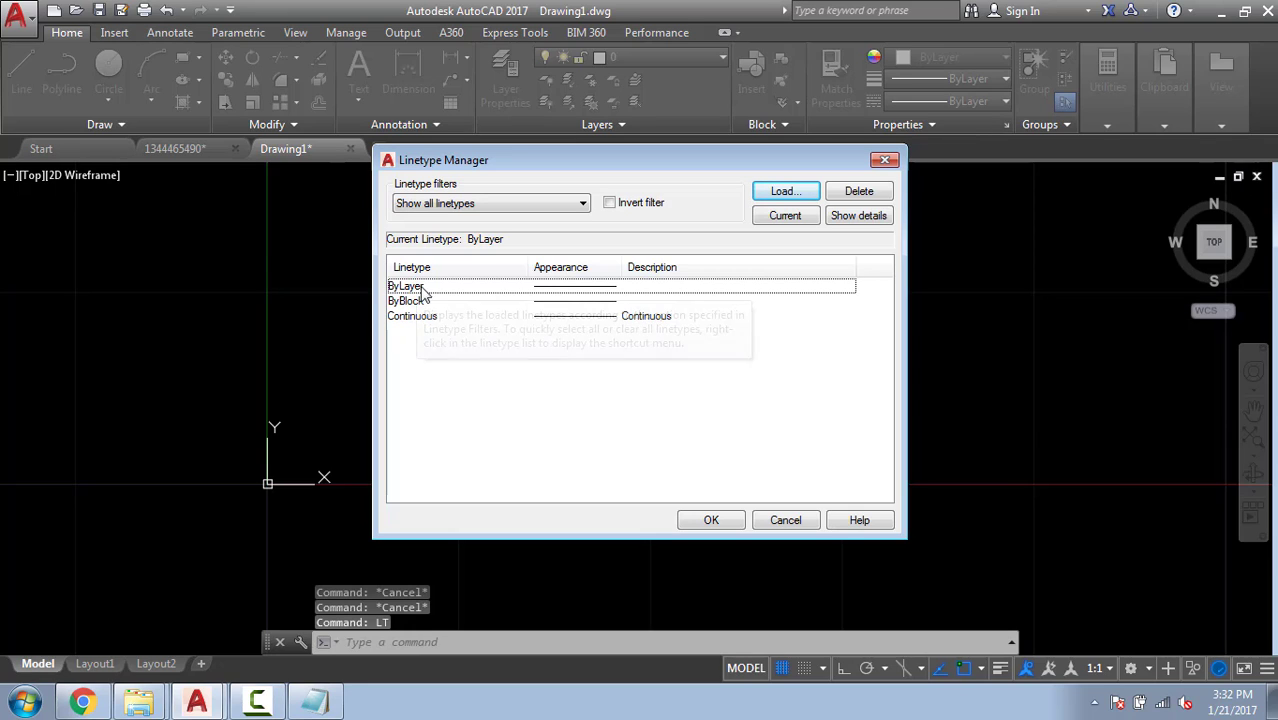
left_click(814, 192)
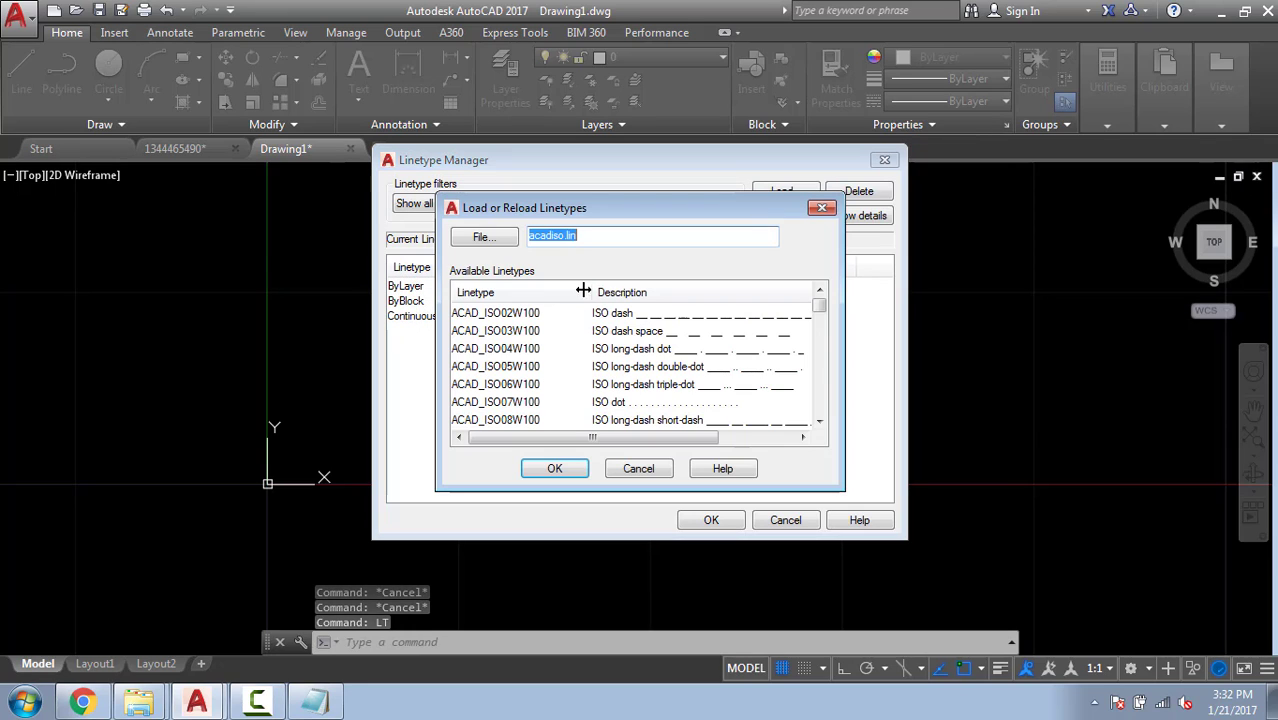
left_click(495, 348)
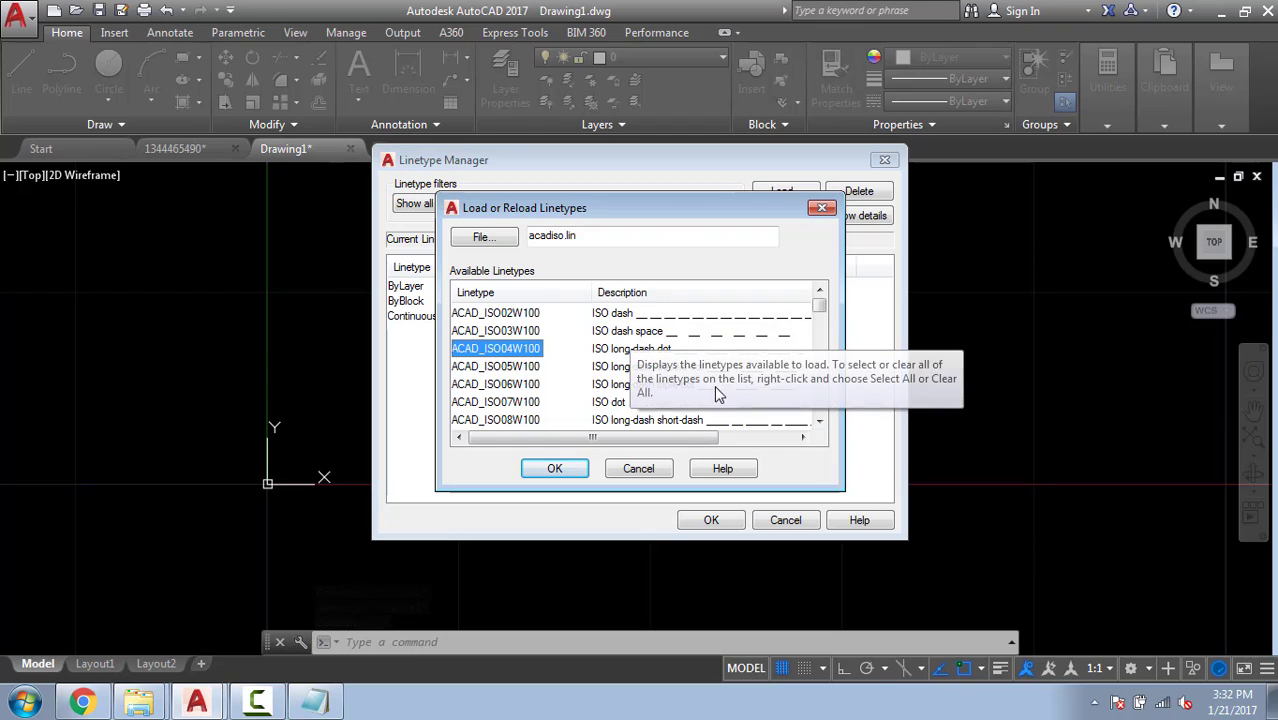
left_click(328, 703)
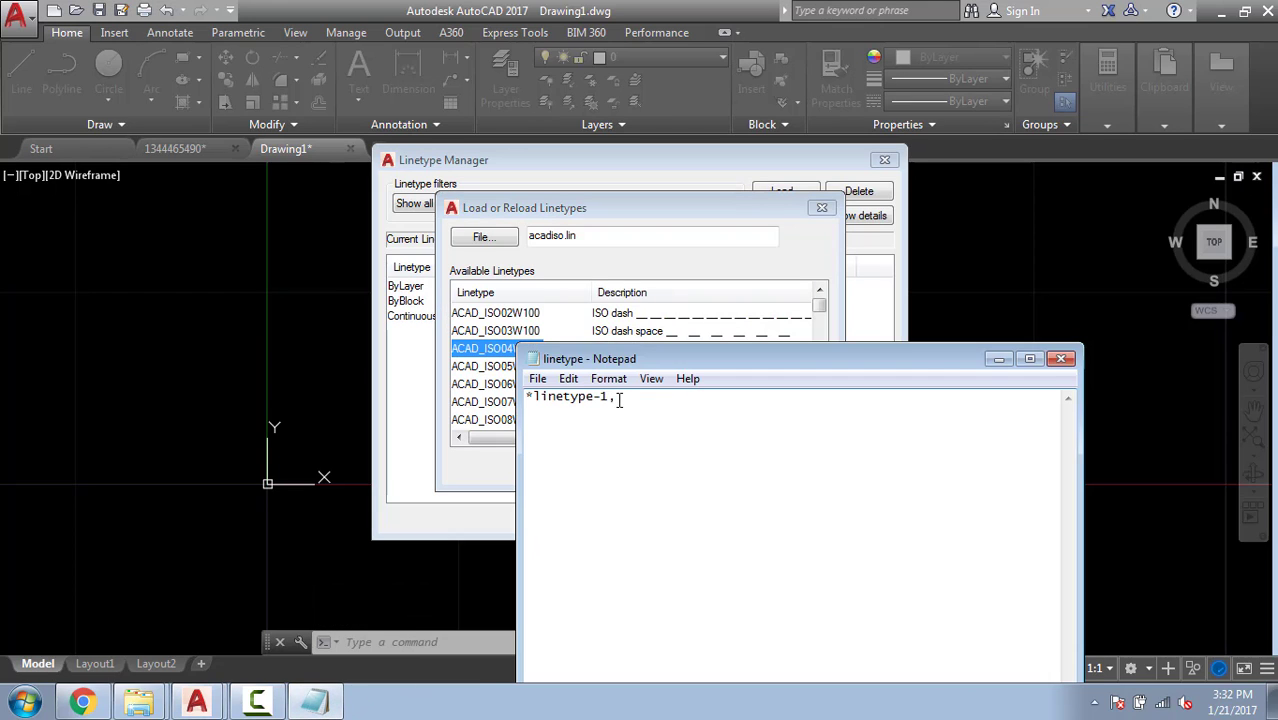
left_click(686, 207)
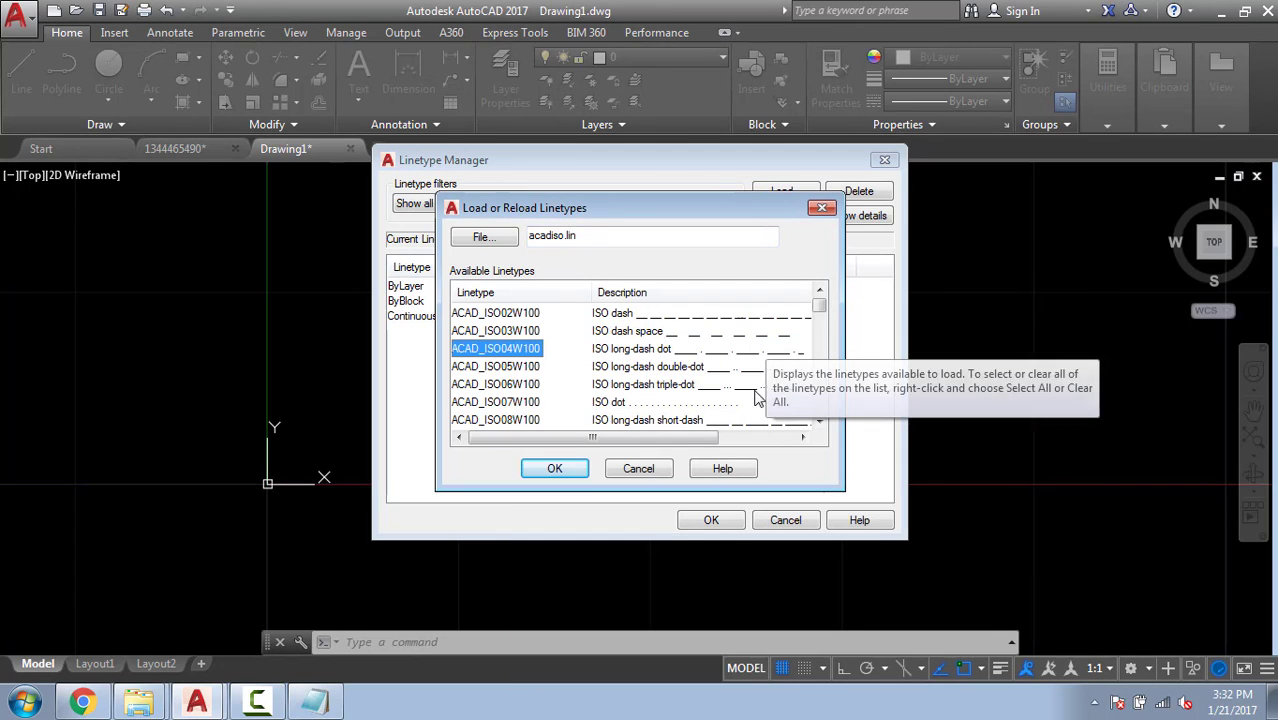
Switch to Notepad, describe linetype-1 as "-----", begin its pattern line with "A," and note the values 1, 0 and -1 underneath.
left_click(326, 701)
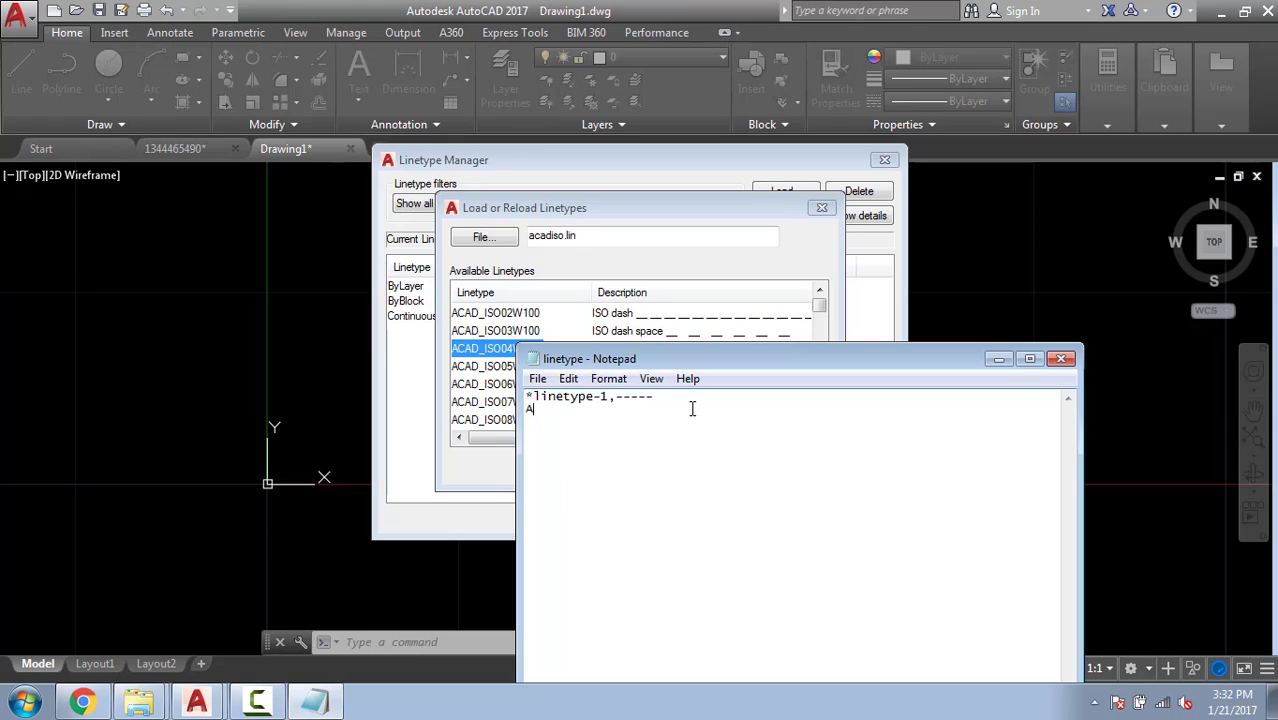
type(",")
left_click(542, 408)
type("\\")
key("BackSpace")
key("Return")
key("Return")
Compare the noted values with AutoCAD's listed linetypes, delete the notes and complete the pattern line as "A,1,-1,1,-1".
left_click_drag(519, 446, 536, 446)
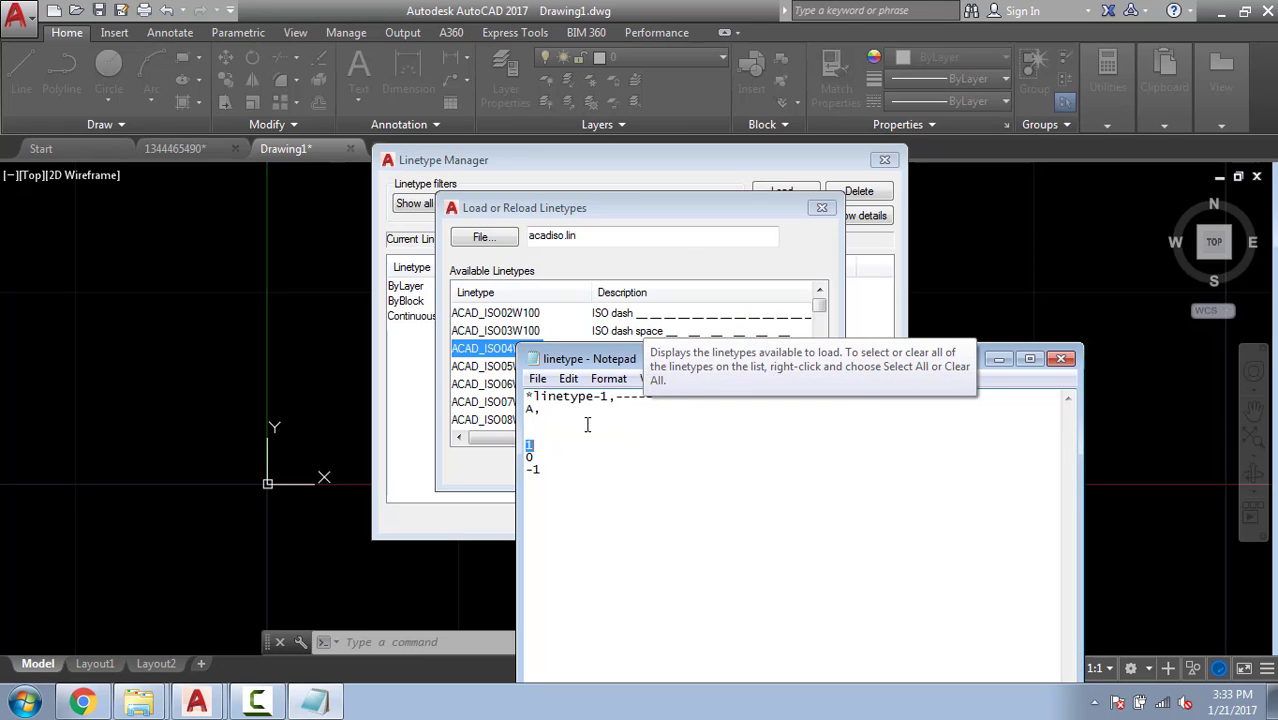
left_click_drag(535, 458, 524, 459)
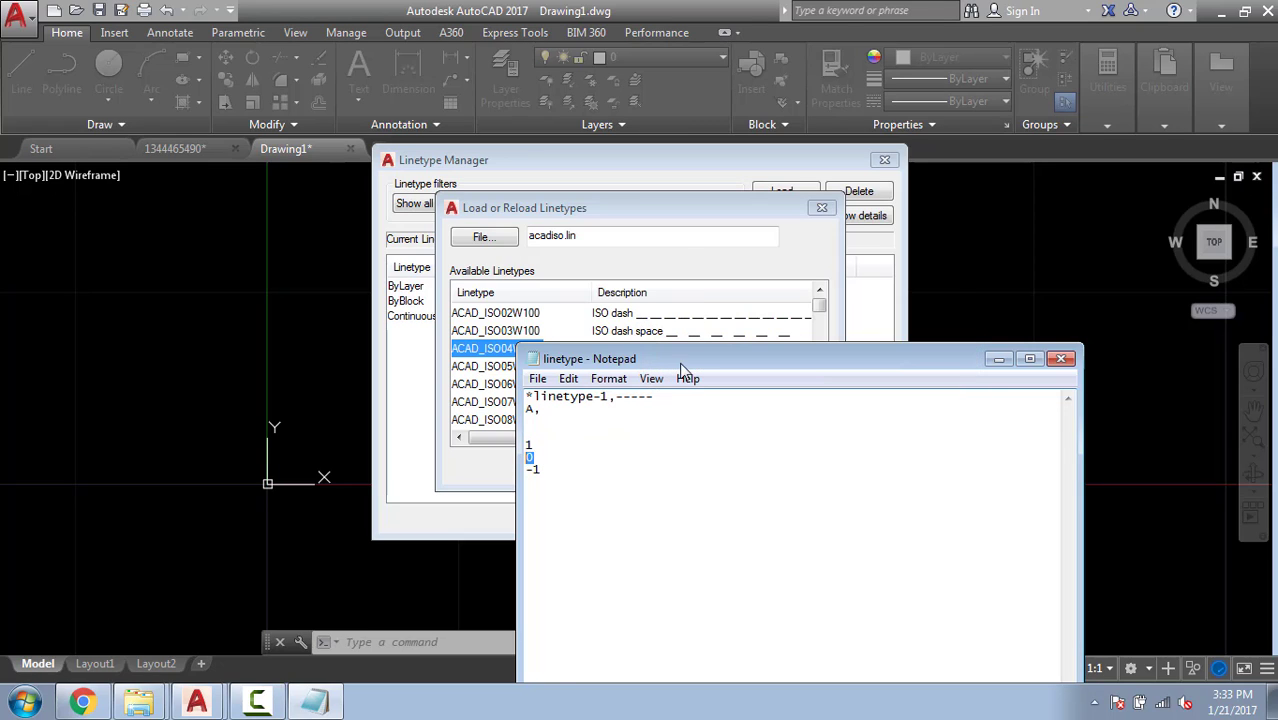
left_click_drag(680, 360, 721, 449)
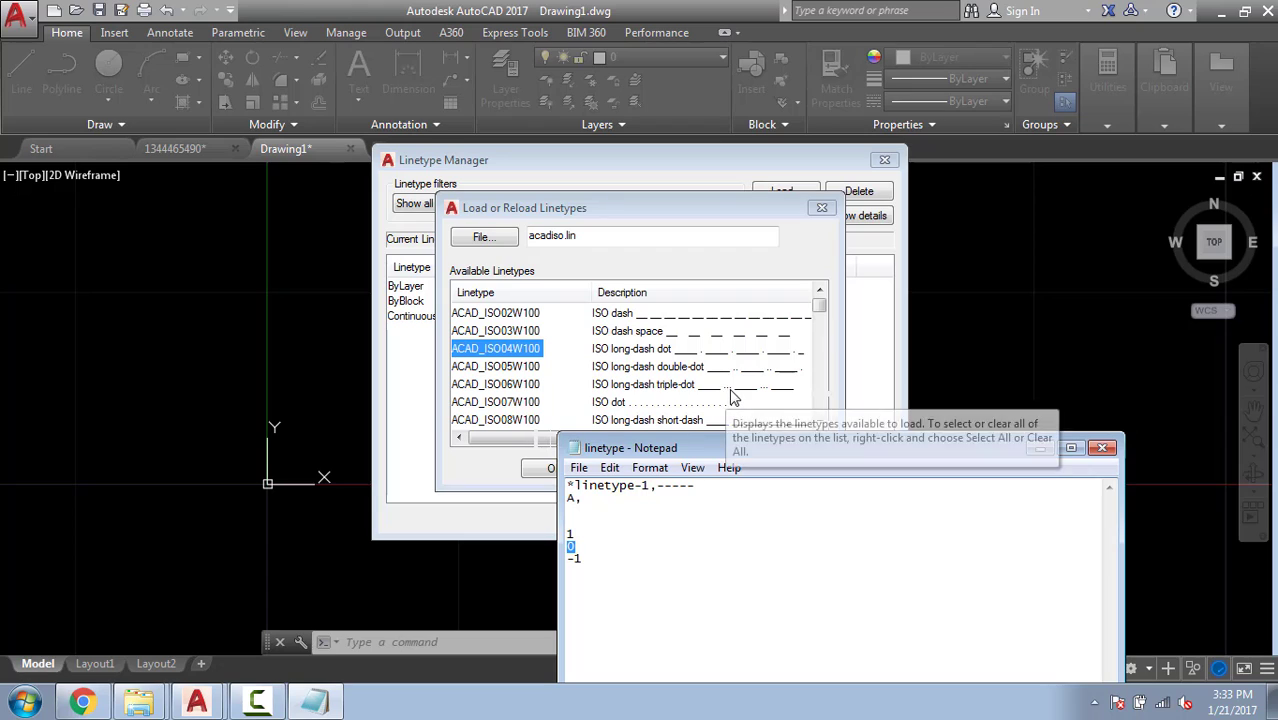
left_click_drag(584, 558, 566, 558)
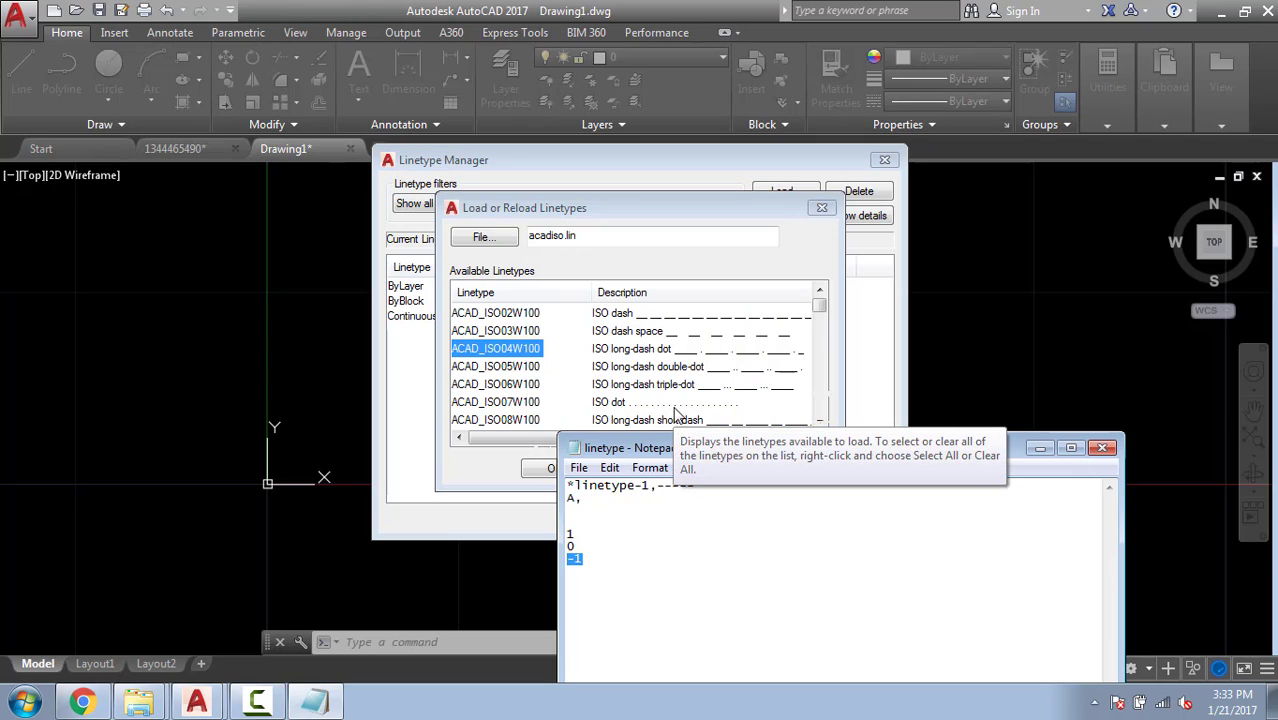
left_click_drag(622, 557, 566, 521)
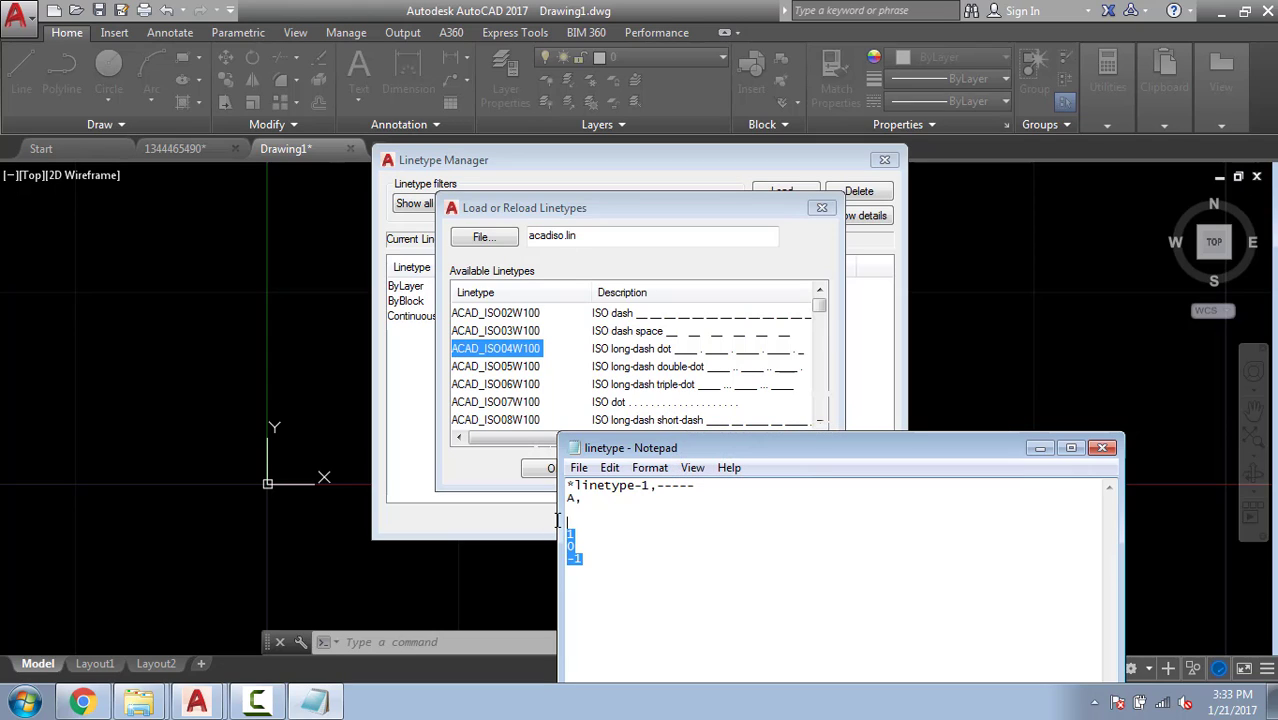
key("BackSpace")
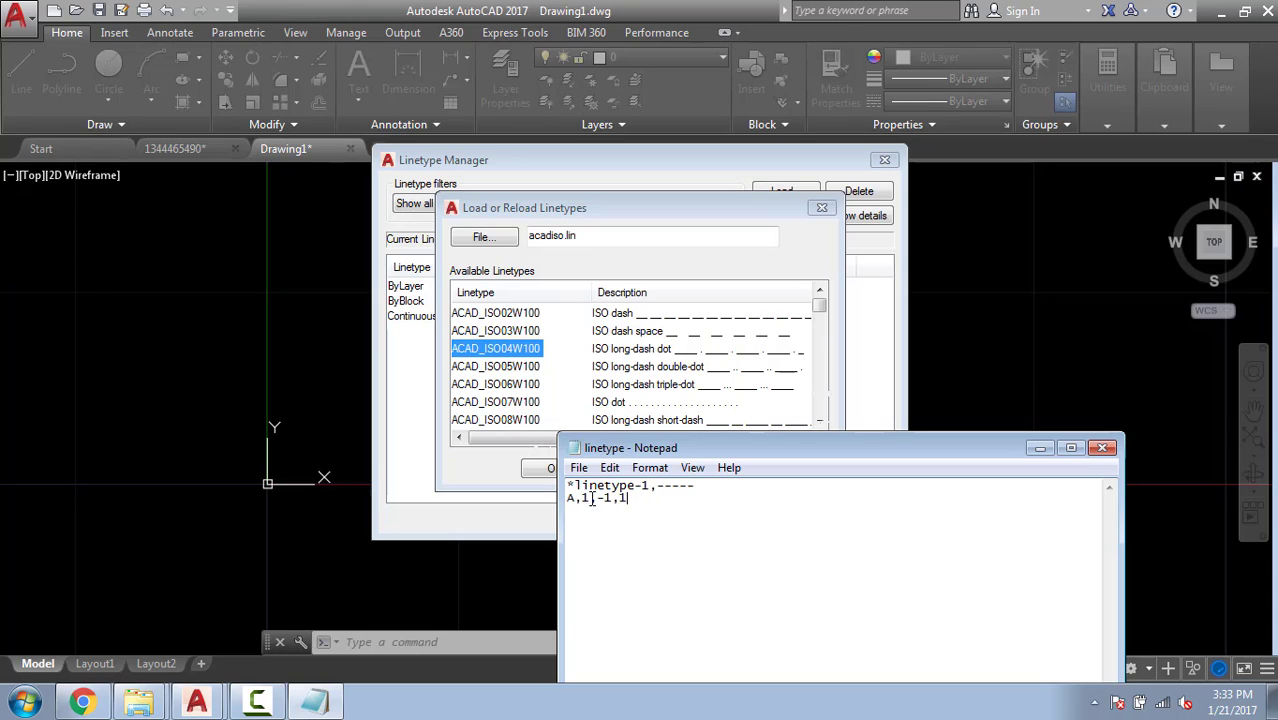
type("1,-1,1,-1")
Switch to AutoCAD and choose linetype.lin from the Desktop's class\linetype folder as the linetype source file.
left_click(690, 237)
left_click(486, 238)
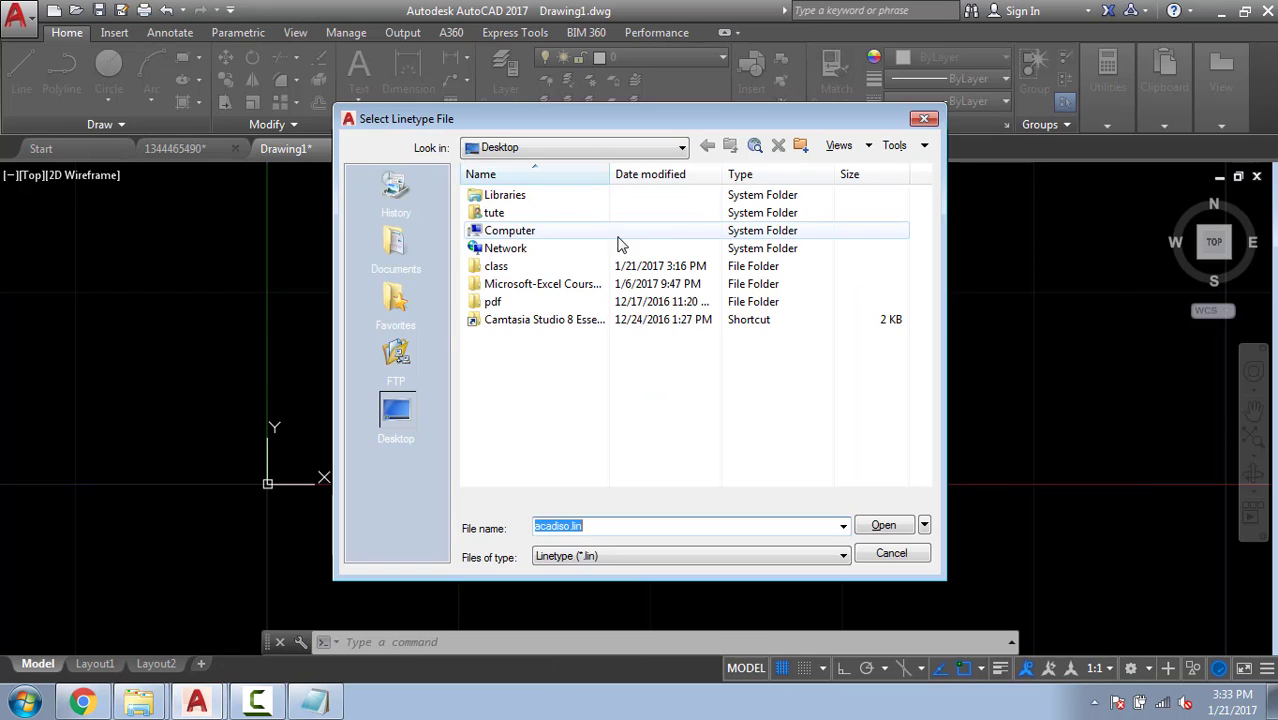
left_click(400, 403)
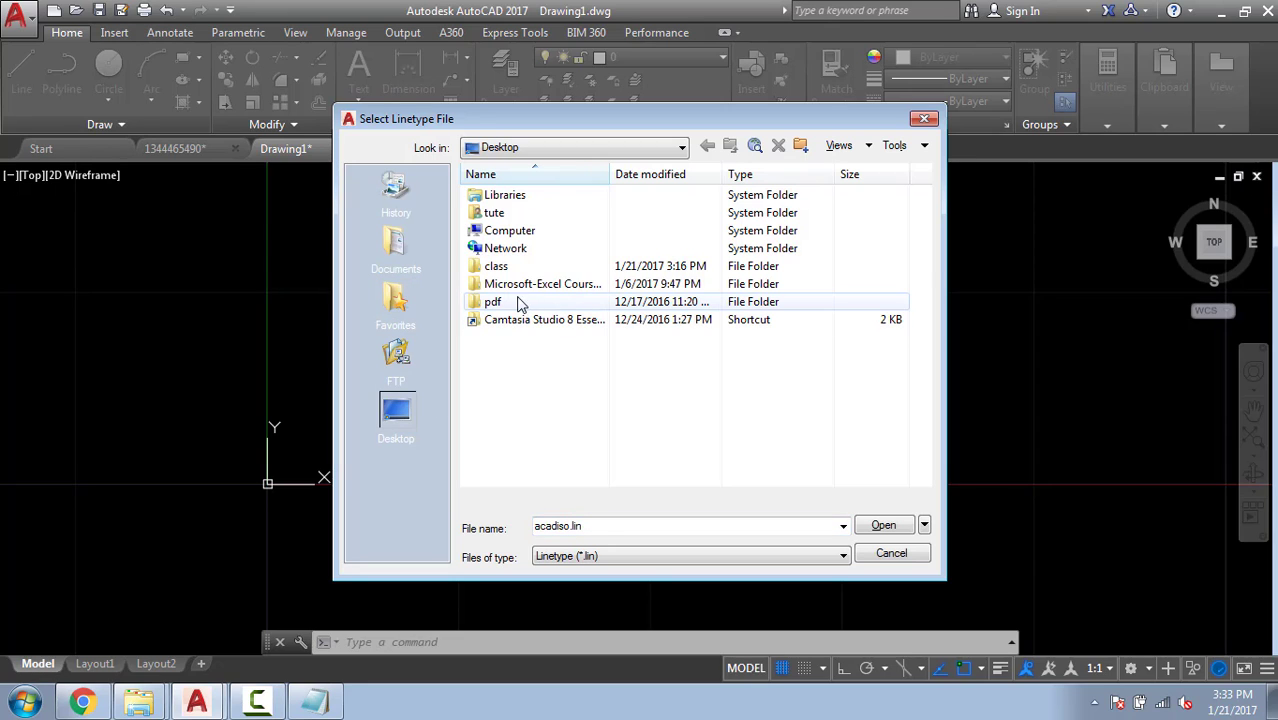
double_click(496, 266)
double_click(520, 198)
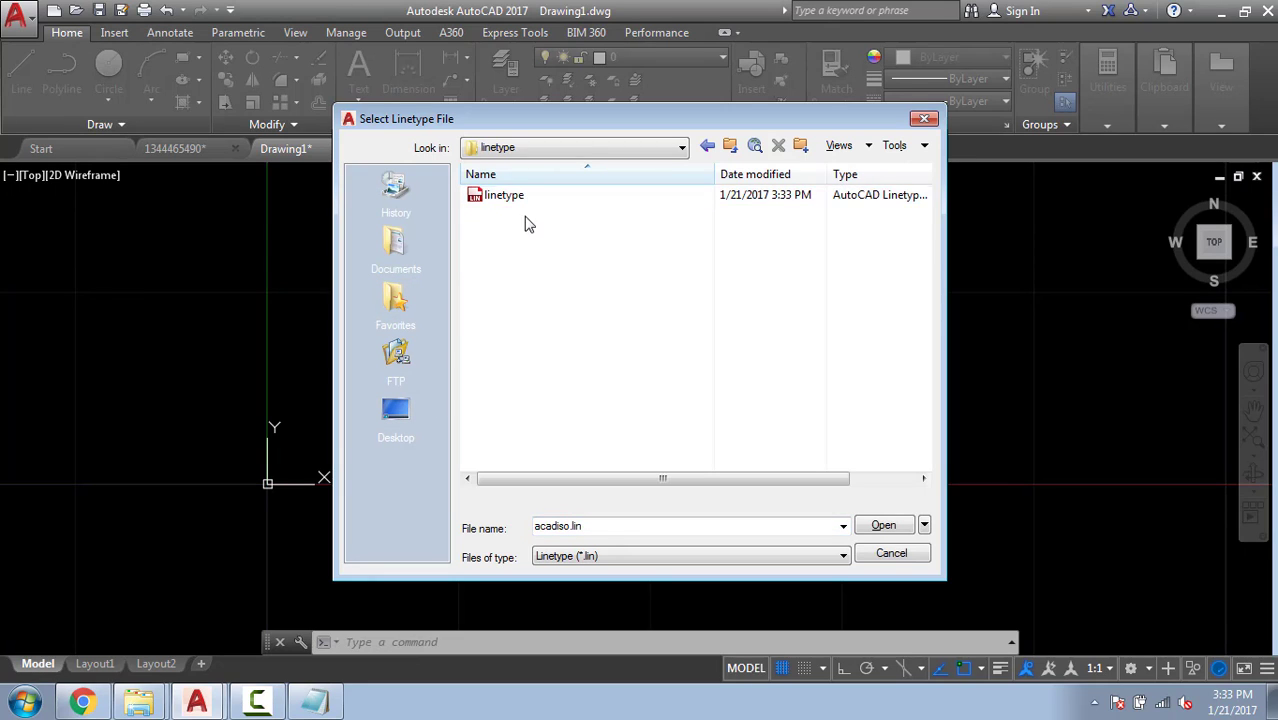
double_click(522, 199)
Load linetype-1 into the drawing and close the Linetype Manager.
left_click(484, 314)
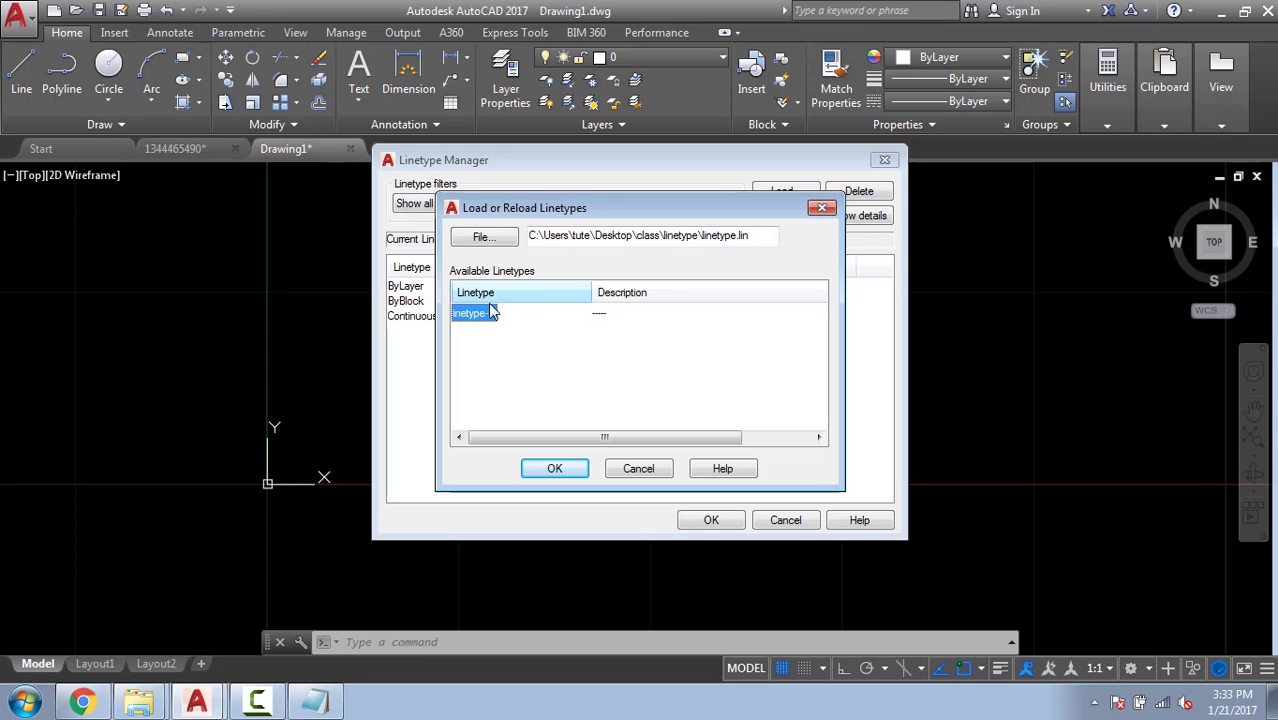
left_click(314, 700)
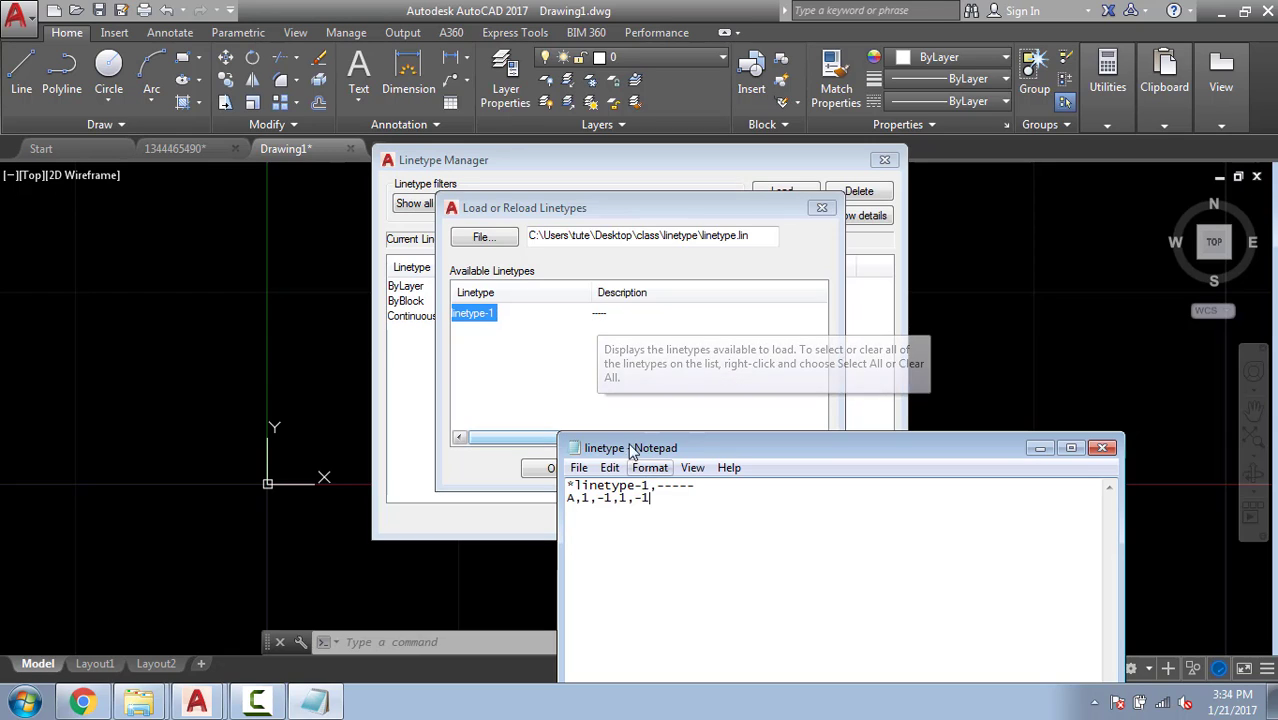
left_click(571, 348)
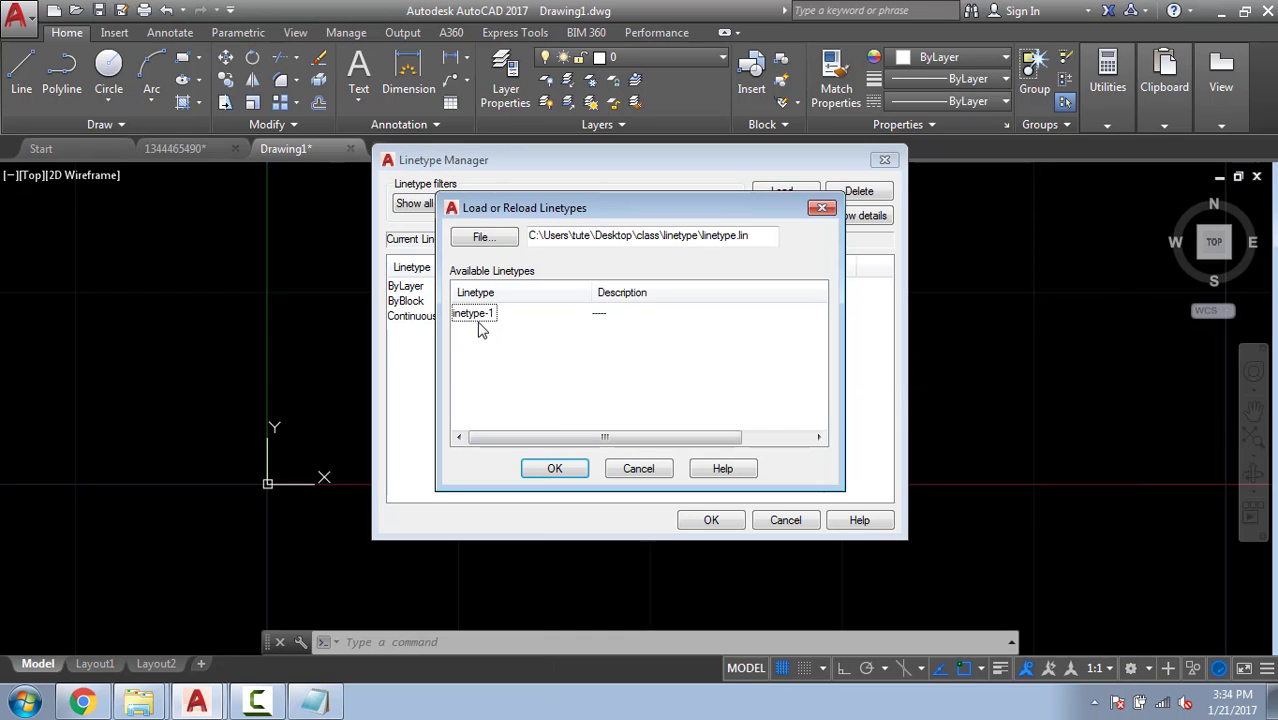
left_click(559, 472)
left_click(711, 520)
Apply linetype-1 to the 10 by 10 square.
left_click(869, 257)
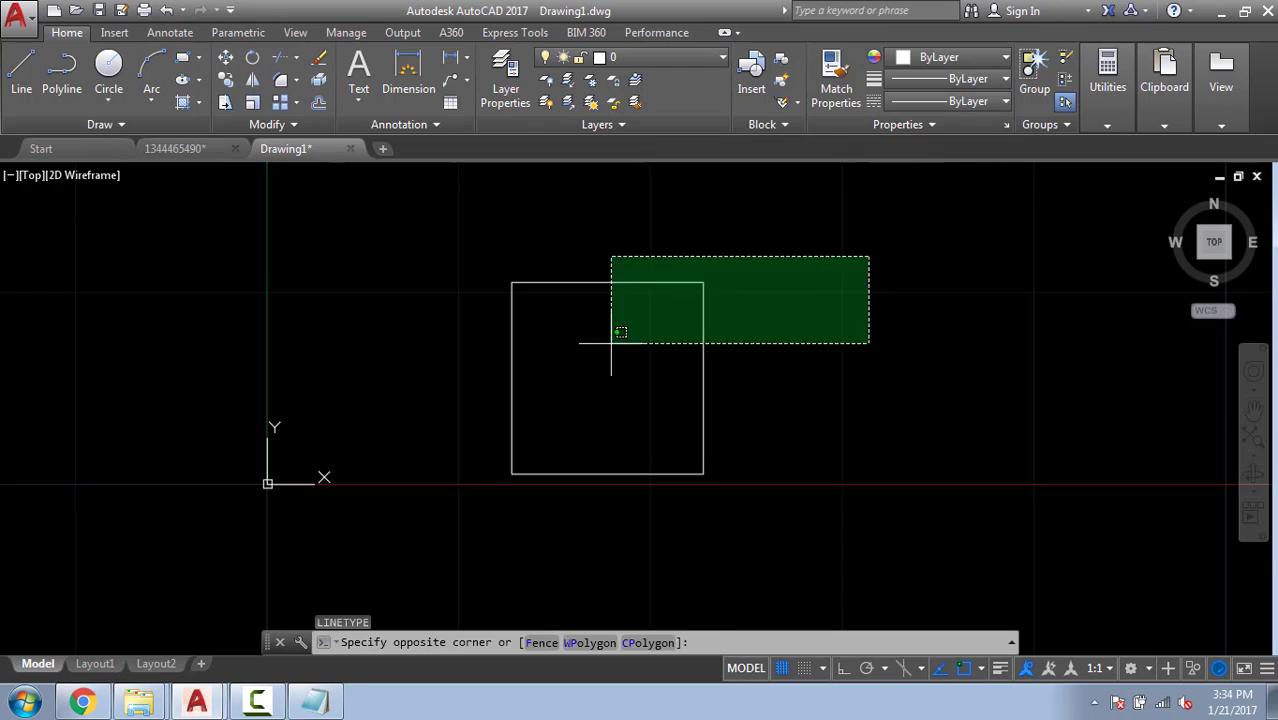
left_click(611, 343)
left_click(960, 101)
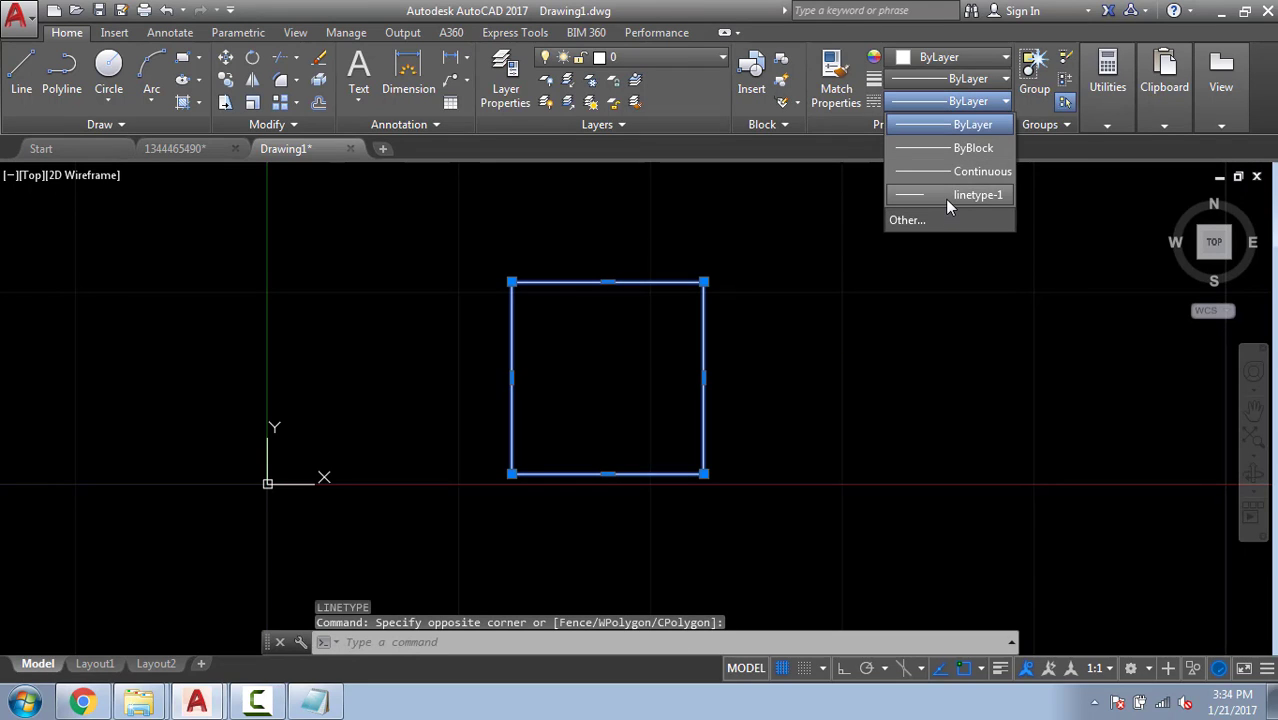
left_click(947, 197)
key("Escape")
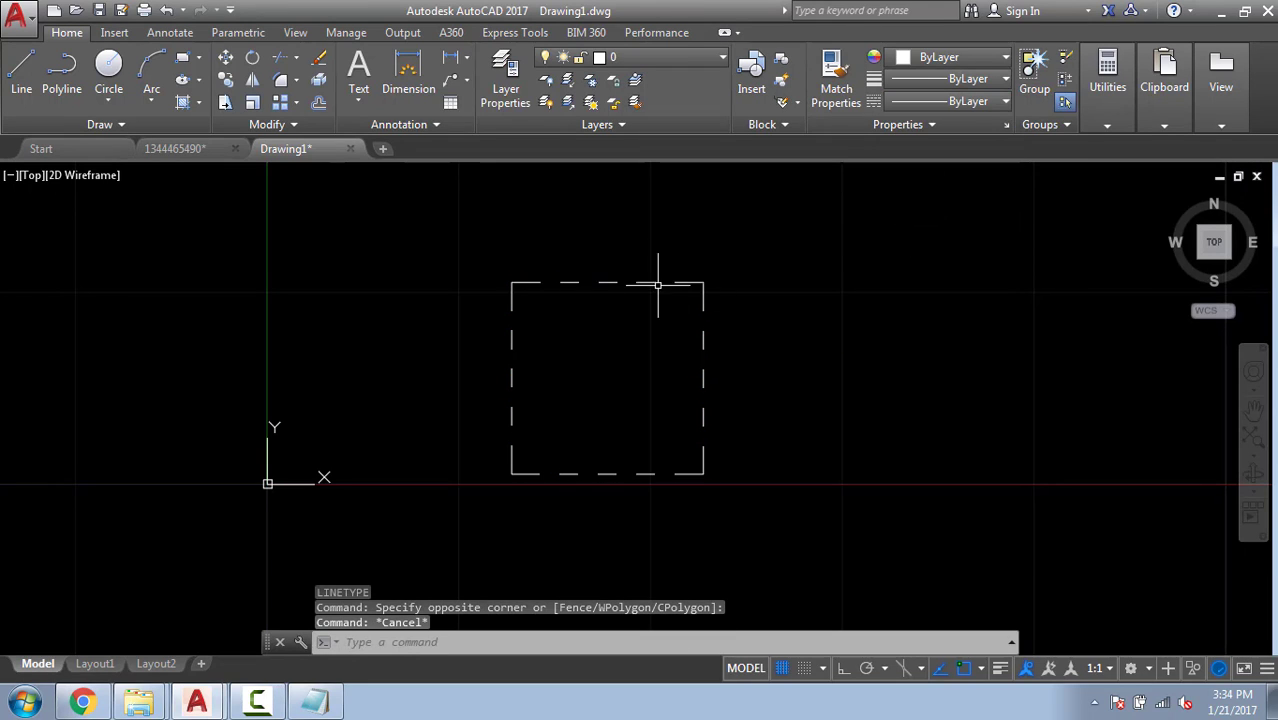
Switch to Notepad and compare linetype-1's description and pattern line with the dashed square in the drawing.
key("alt+Tab")
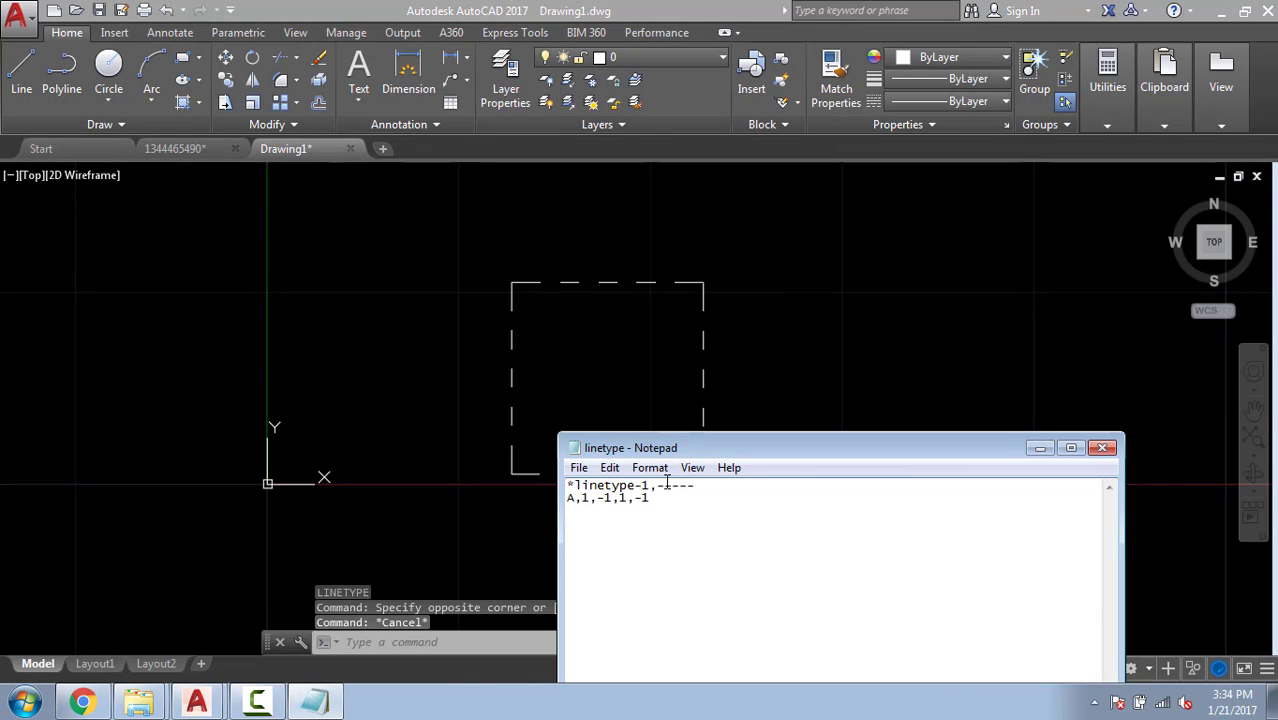
left_click_drag(656, 486, 719, 487)
left_click_drag(650, 498, 558, 500)
left_click(578, 507)
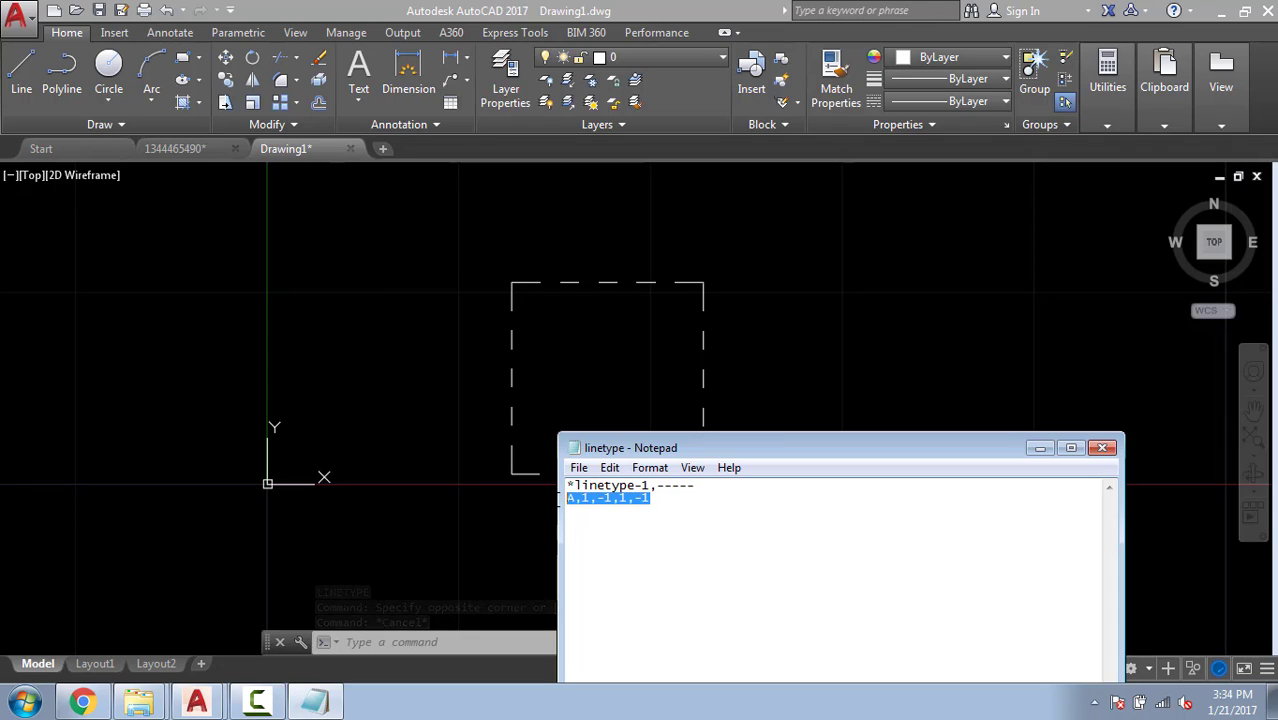
left_click(651, 512)
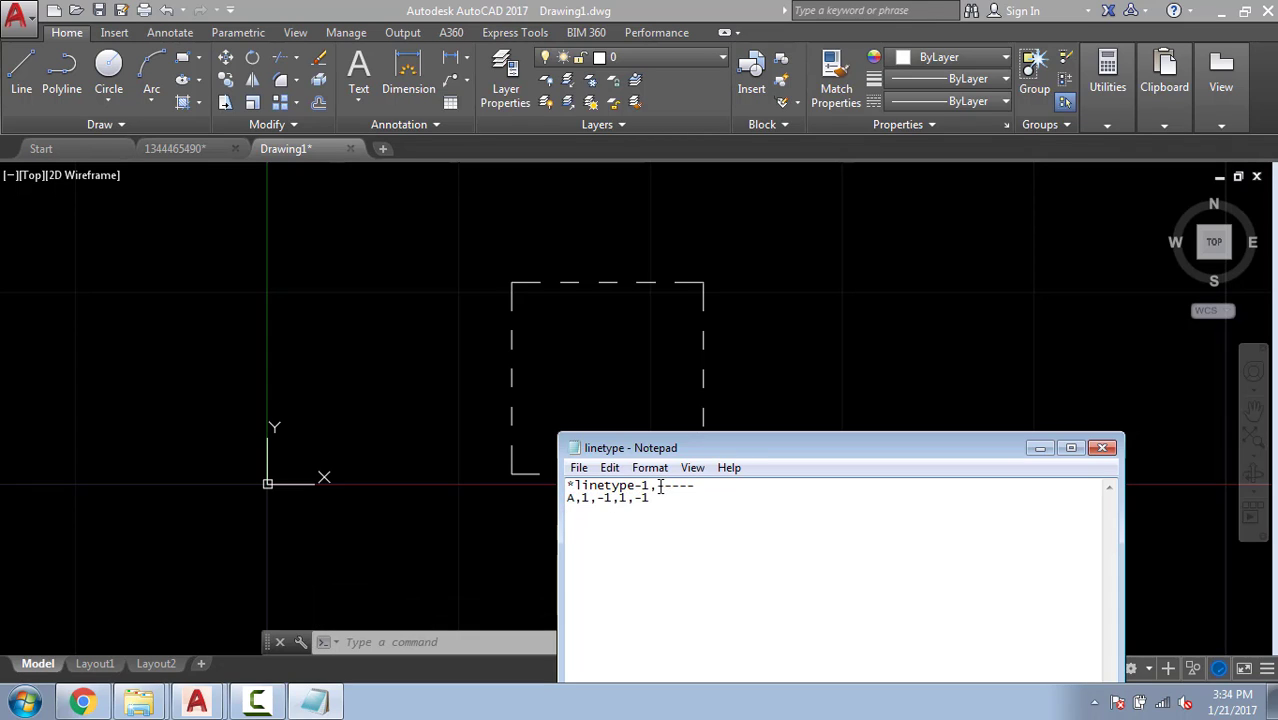
left_click_drag(657, 487, 736, 484)
Duplicate the linetype-1 definition below itself, renaming the copy linetype-2 with the description "xxxxx".
key("ctrl+a")
key("ctrl+c")
left_click(661, 513)
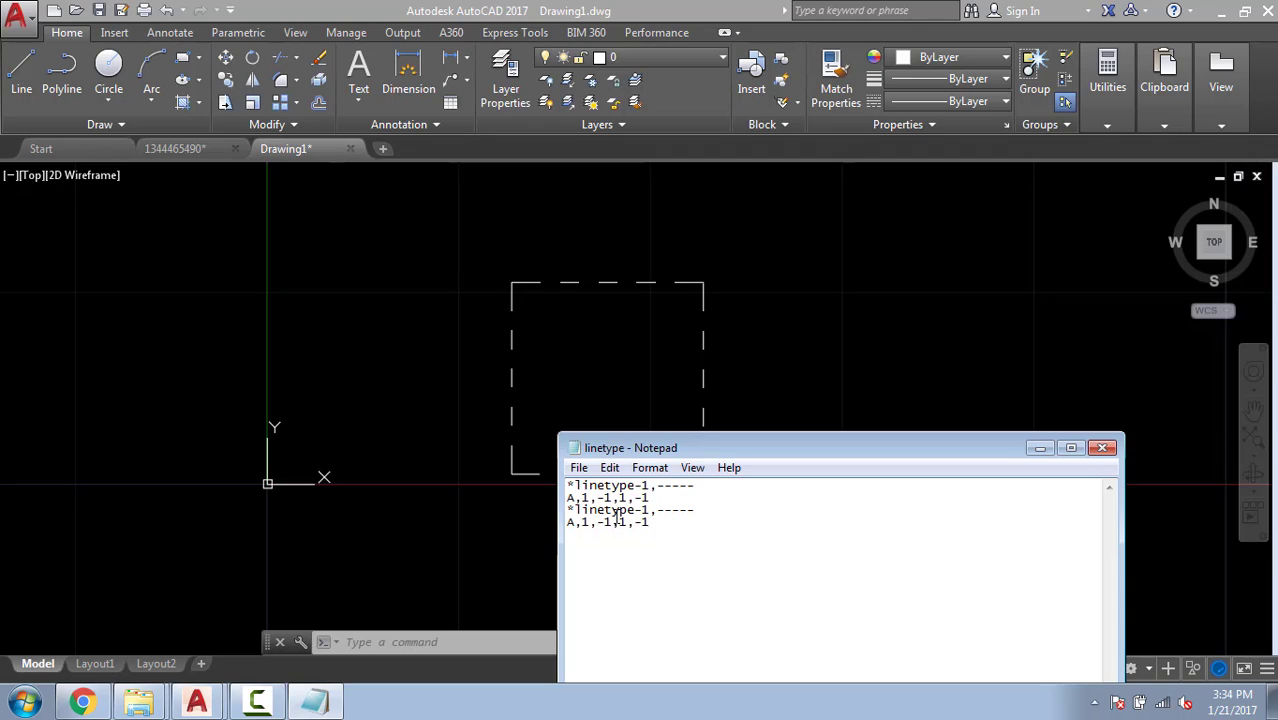
left_click_drag(653, 510, 698, 511)
type("2,xxxxx")
Switch to AutoCAD and load linetype-2 from the custom file linetype.lin into the drawing.
left_click(808, 251)
key("Escape")
key("Escape")
key("Escape")
type("lt")
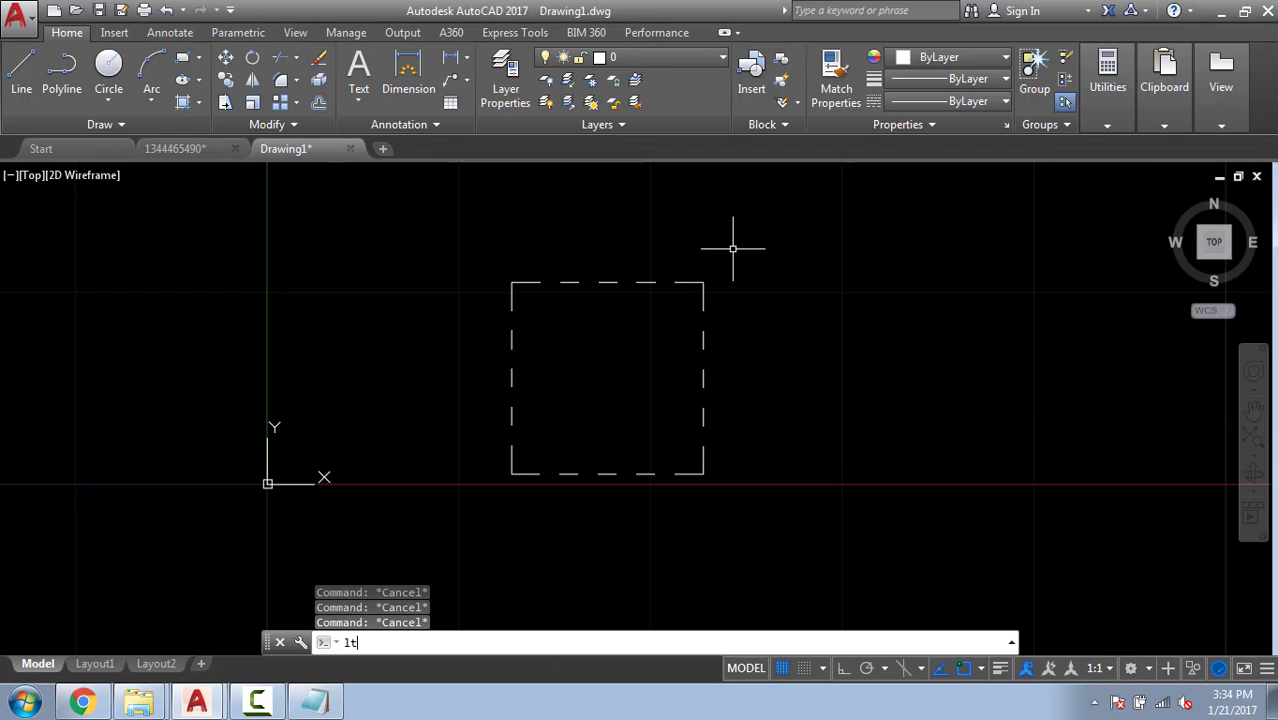
key("Return")
left_click(785, 191)
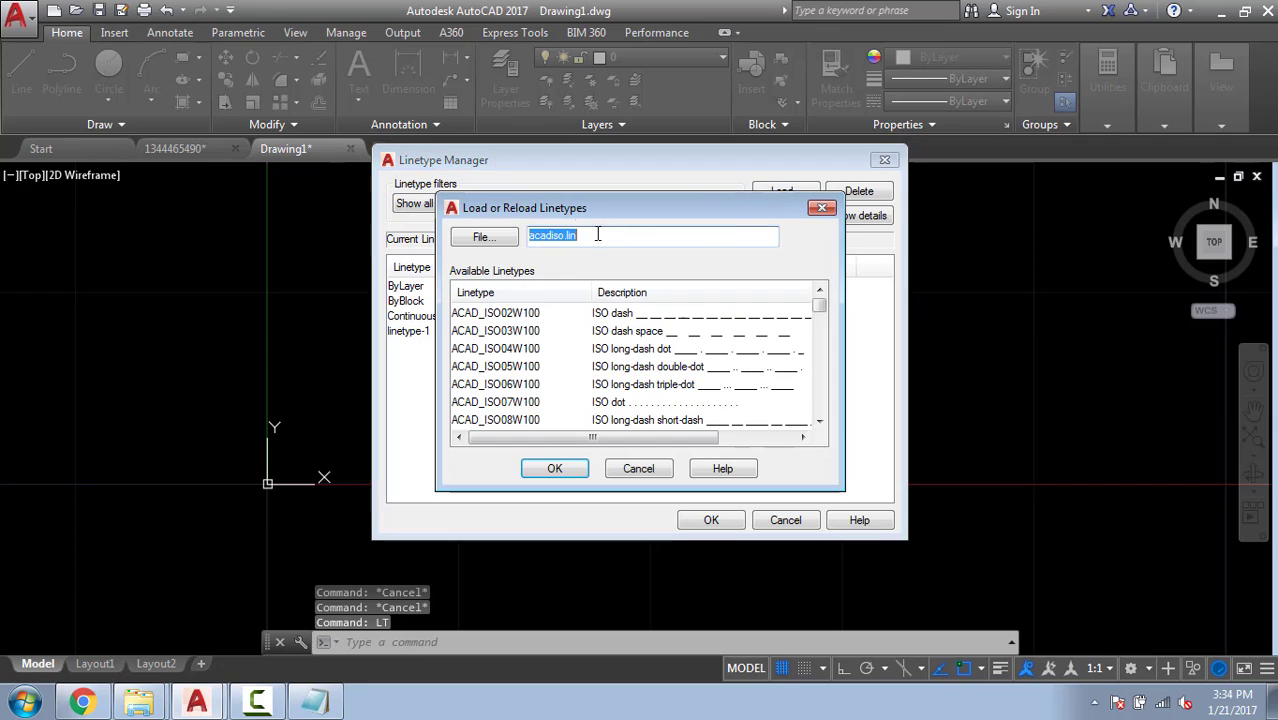
left_click(484, 238)
double_click(499, 196)
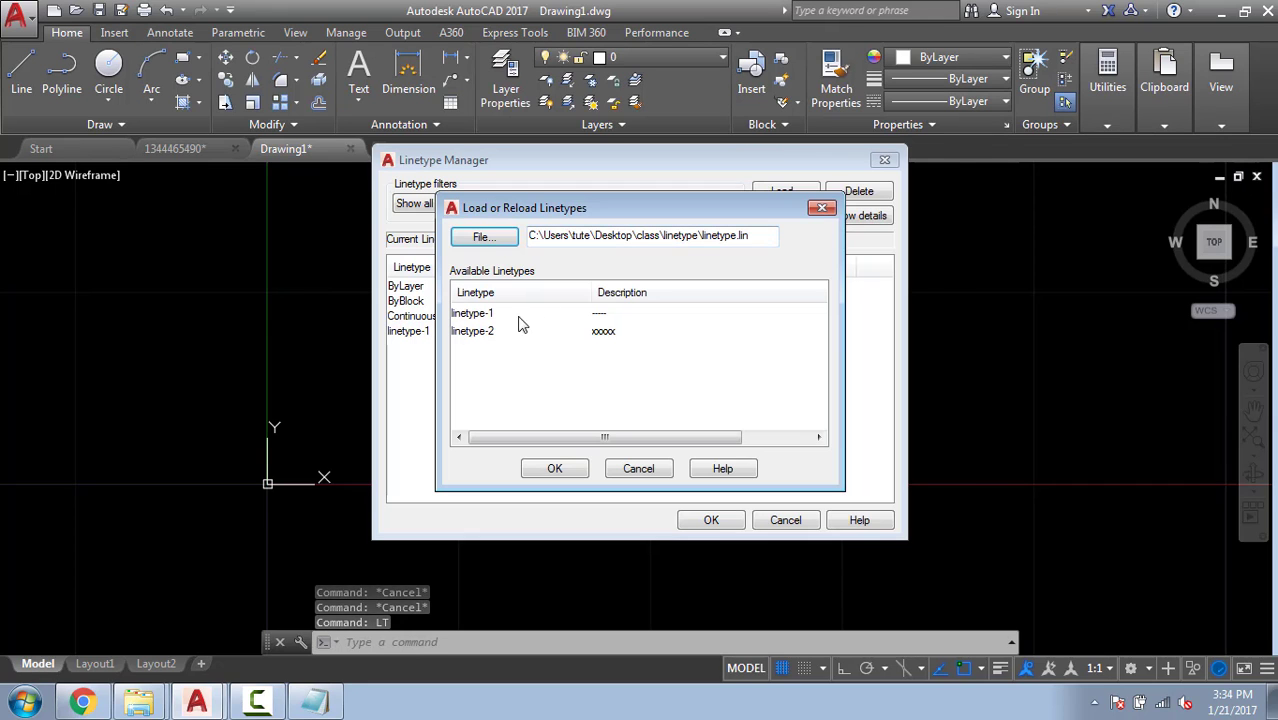
left_click(487, 332)
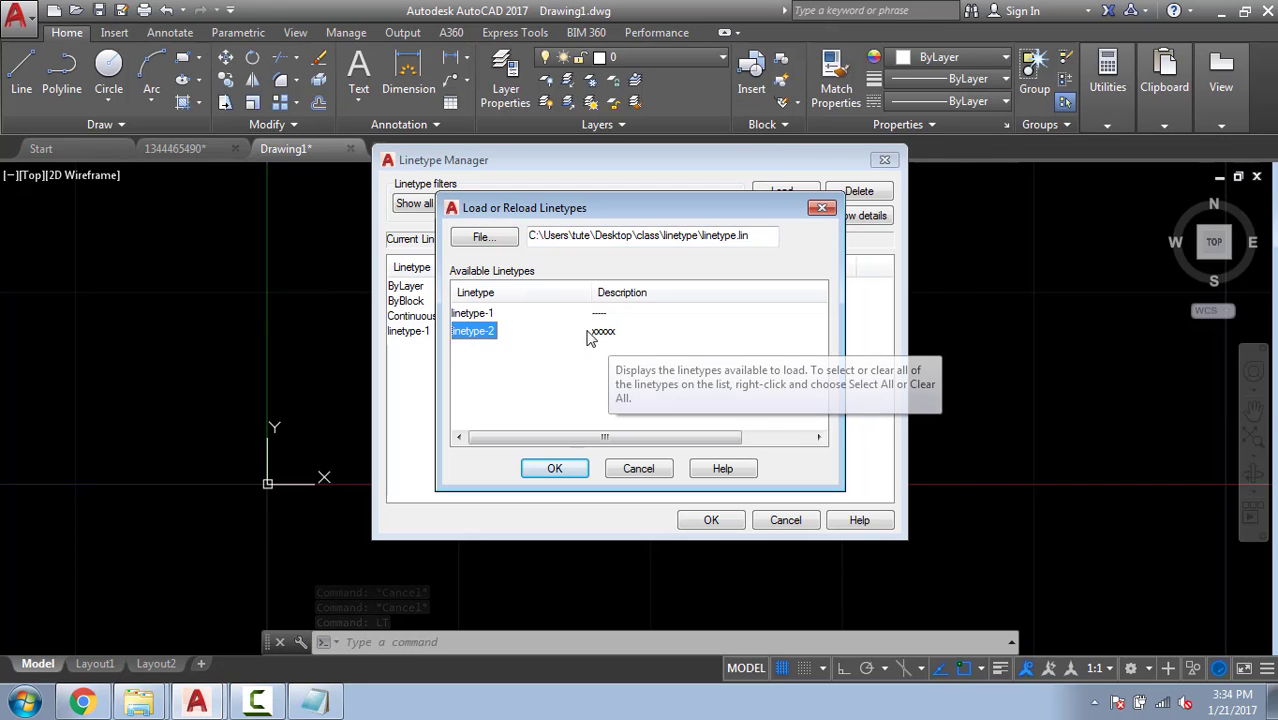
left_click(555, 468)
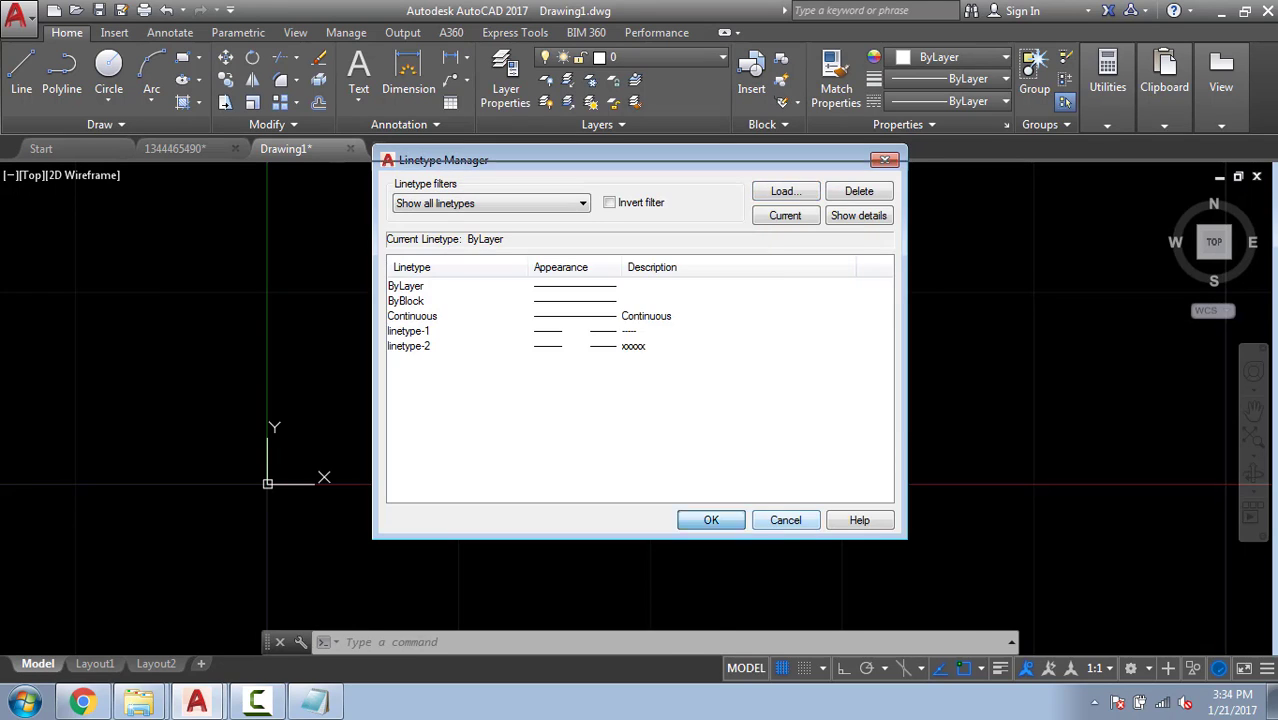
left_click(711, 520)
left_click(838, 438)
left_click(569, 409)
key("Escape")
key("Escape")
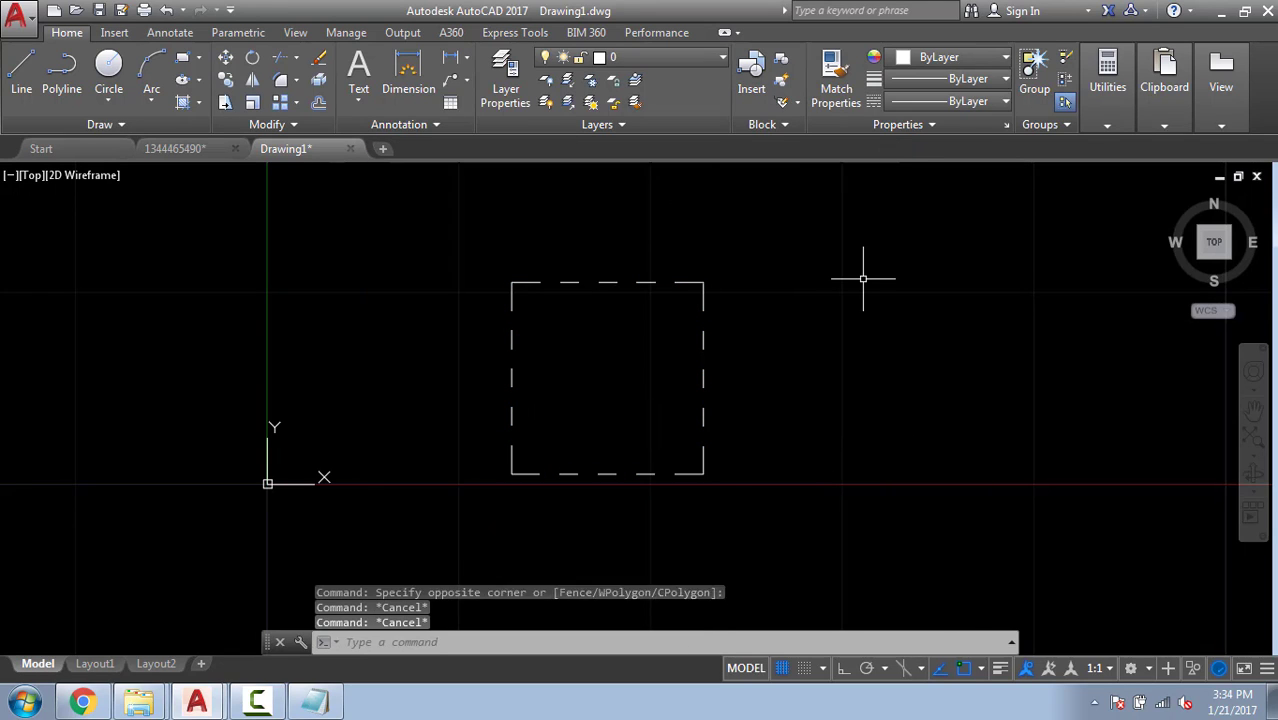
Draw a second, freehand rectangle to the upper right of the dashed square.
key("Escape")
type("rec")
key("Return")
left_click(836, 318)
left_click(1000, 218)
key("Escape")
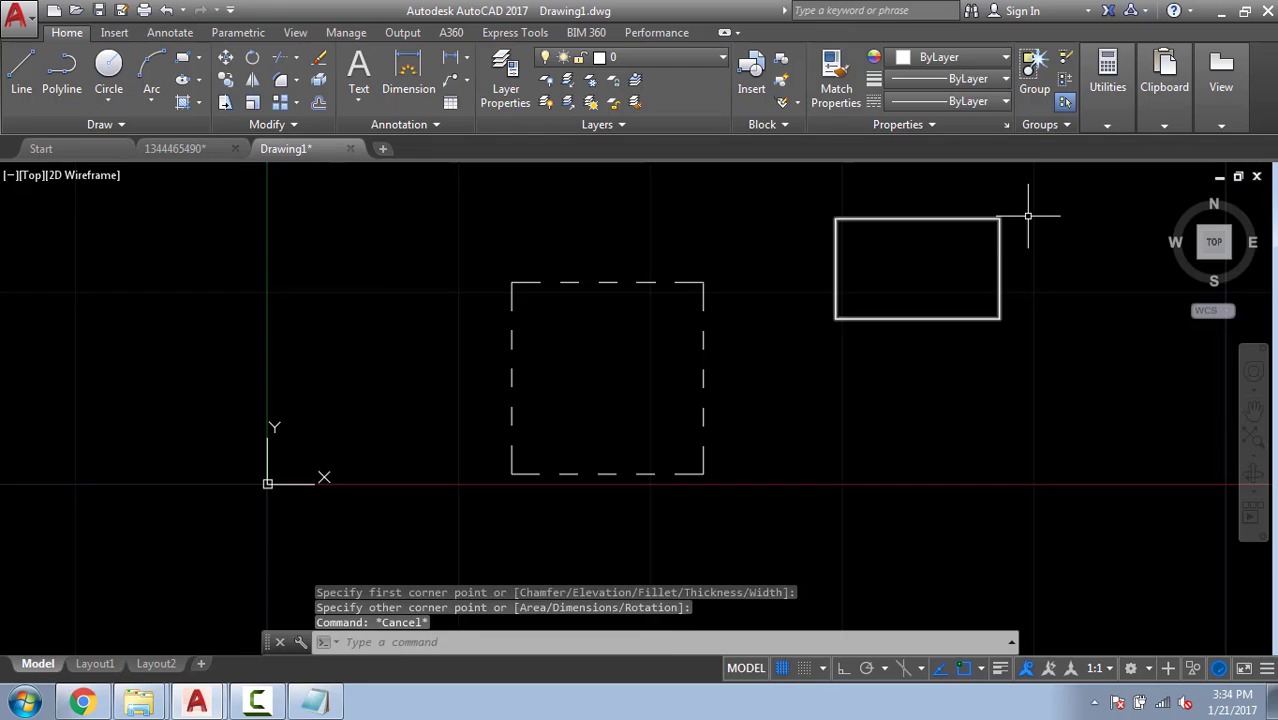
Apply linetype-2 to the new rectangle beside the dashed square.
left_click(1028, 214)
left_click(714, 338)
left_click(935, 101)
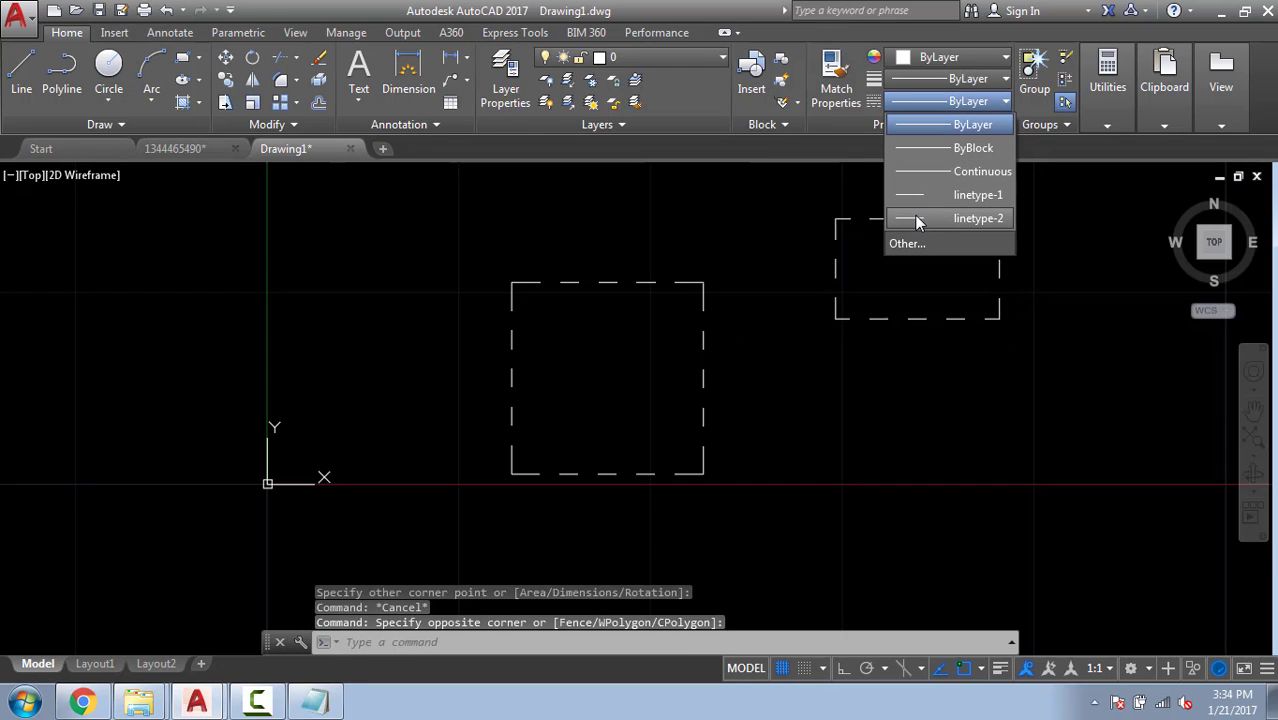
left_click(914, 214)
key("Escape")
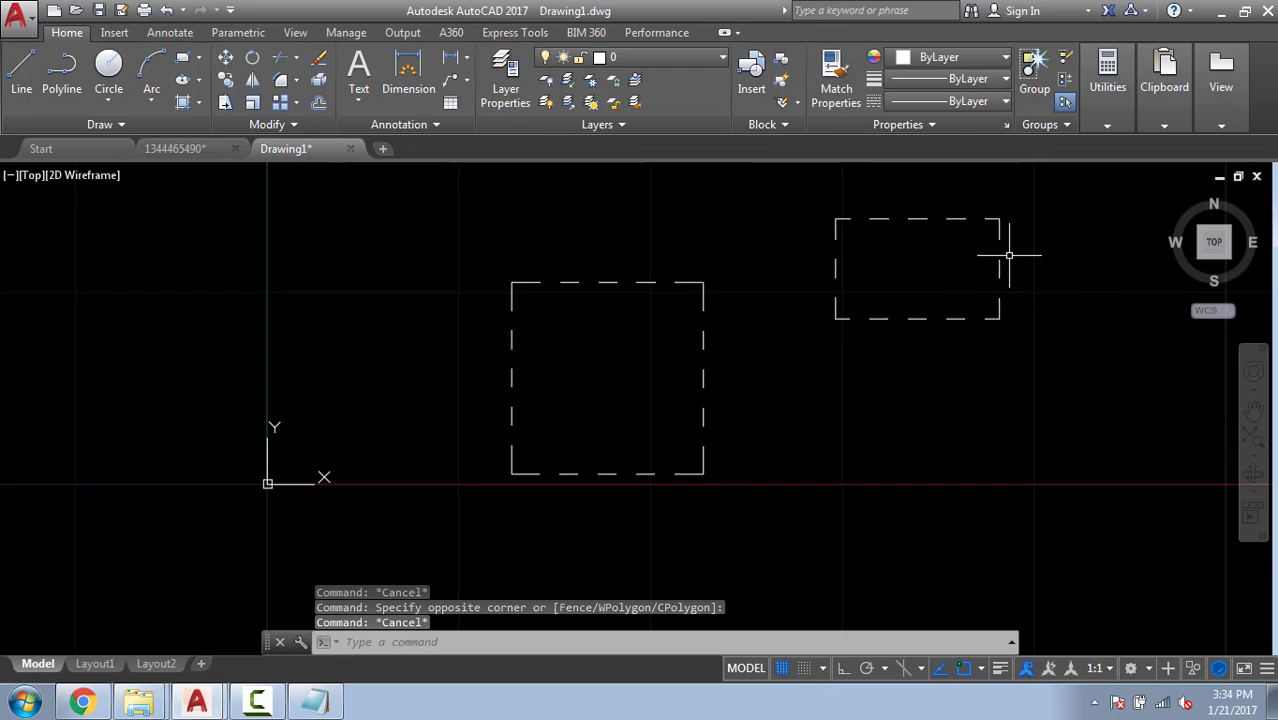
Switch to Notepad, review linetype-2's pattern line and paste another copy of the linetype-1 definition at the end of the file.
left_click(314, 702)
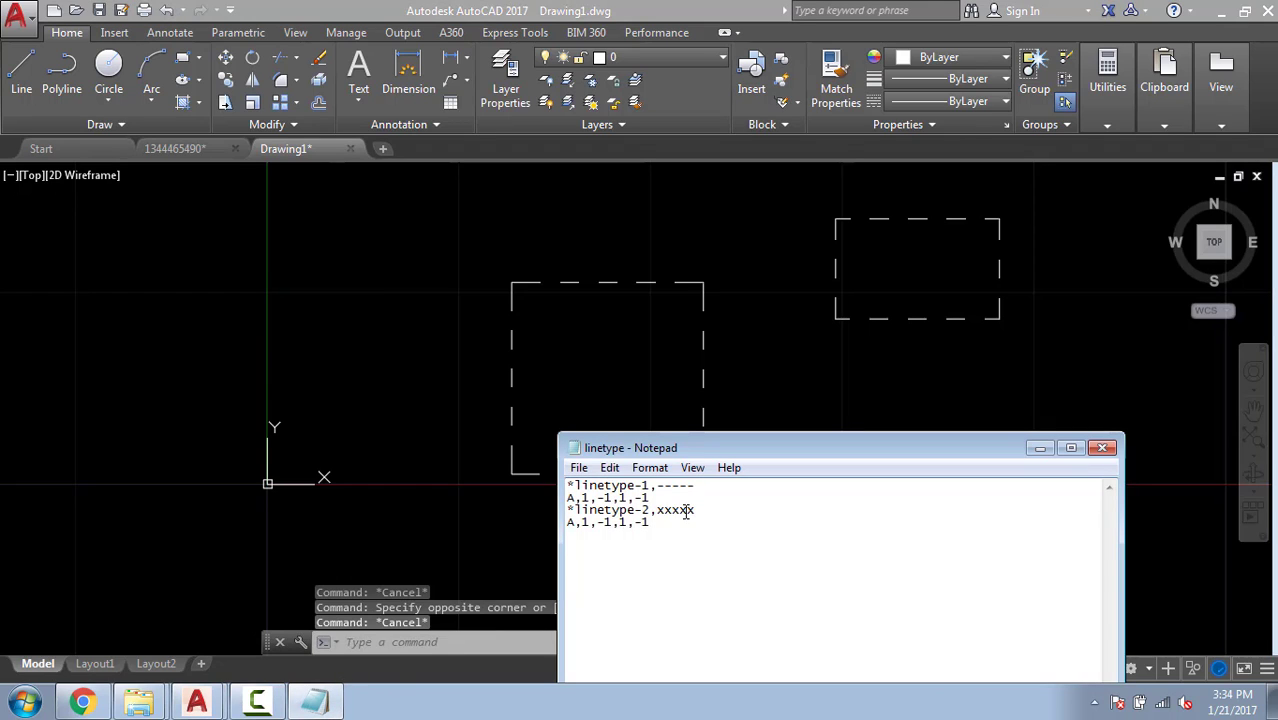
left_click_drag(688, 510, 566, 526)
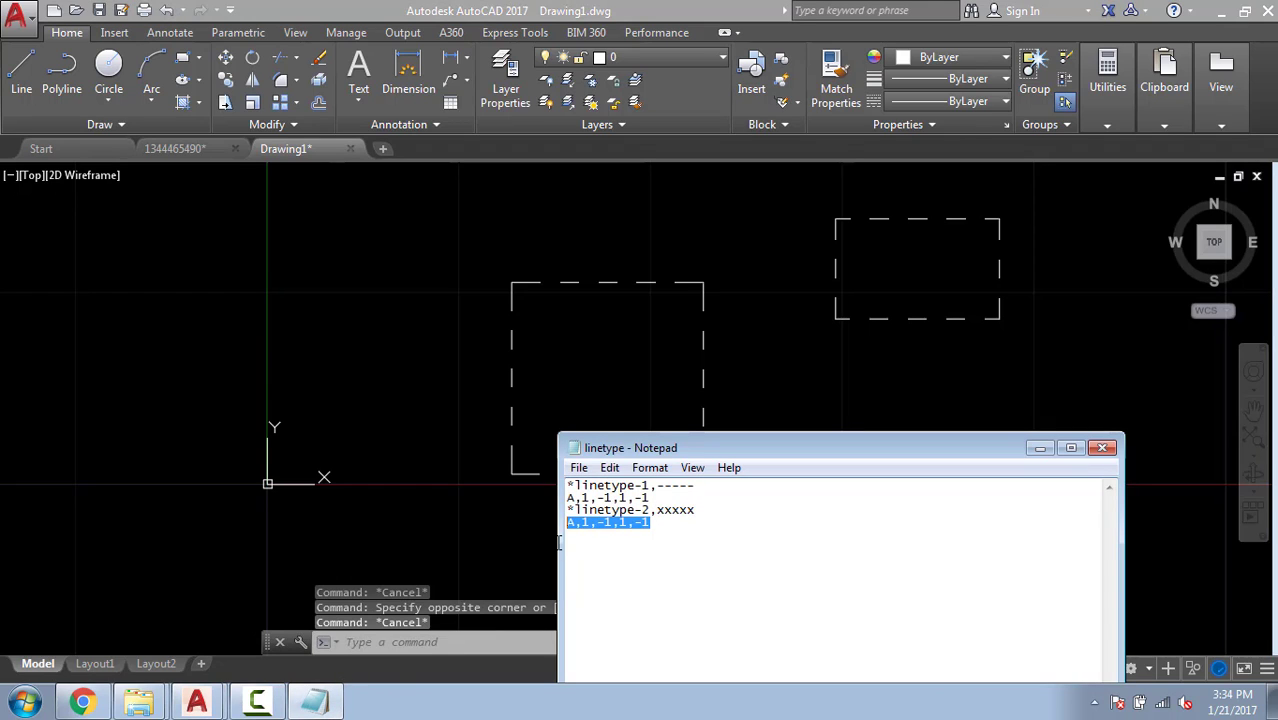
left_click(716, 562)
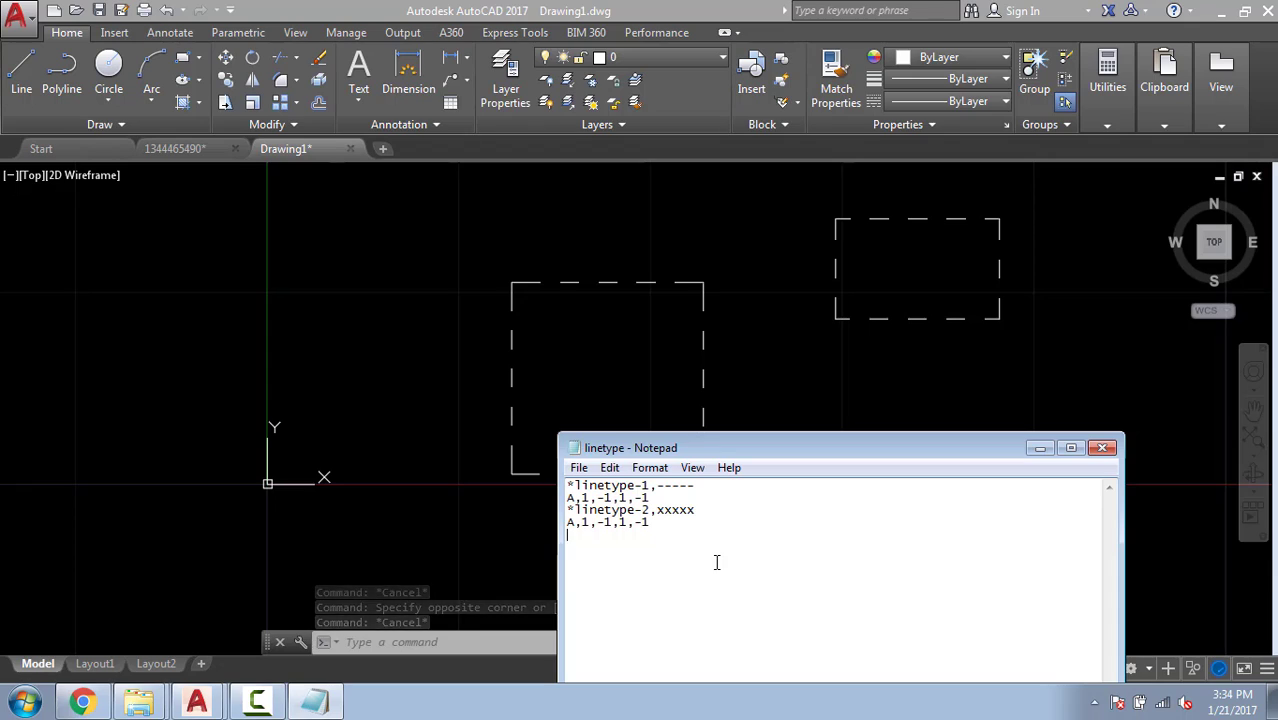
key("ctrl+v")
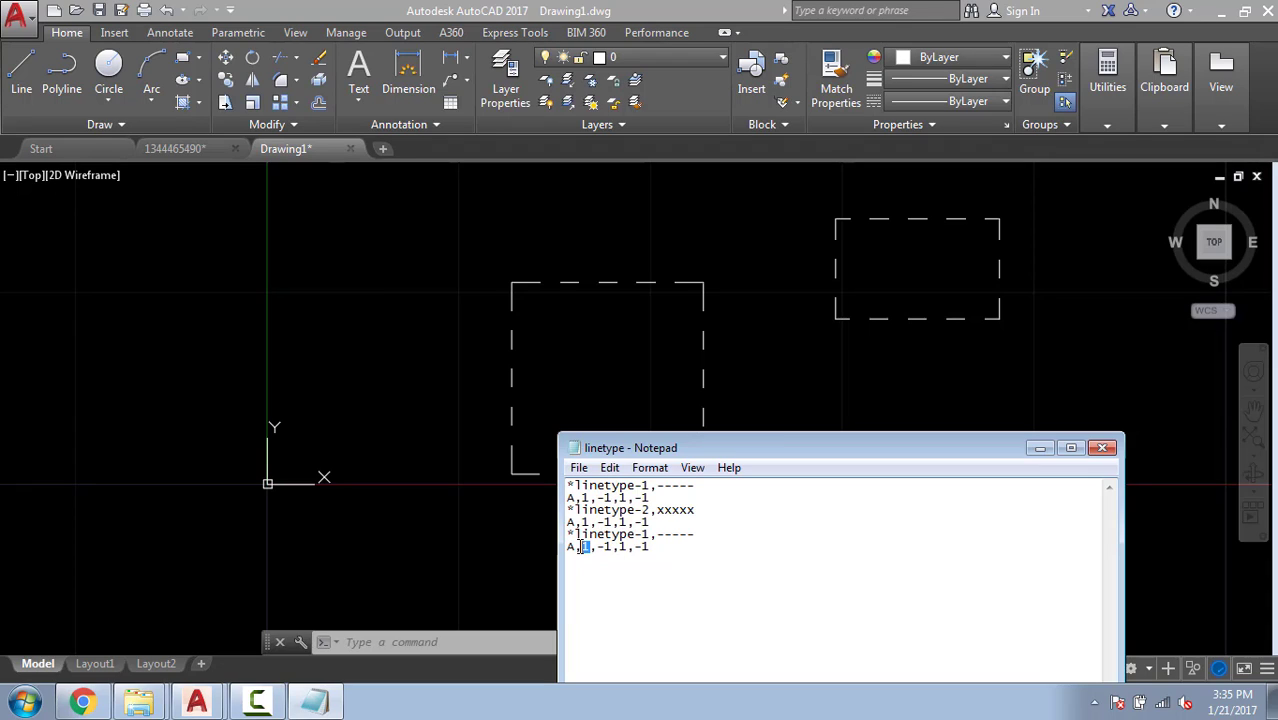
Edit the pasted definition's pattern line with "0,-1" for a dot and a gap, and select its name for editing.
left_click_drag(597, 546, 606, 547)
type("0,-1")
key("Delete")
key("Right")
left_click_drag(582, 547, 607, 549)
left_click(621, 549)
left_click_drag(634, 548, 652, 548)
double_click(645, 534)
Switch to AutoCAD and load linetype-3 from the custom linetype.lin file into the drawing.
left_click(428, 360)
key("Escape")
key("Escape")
key("Escape")
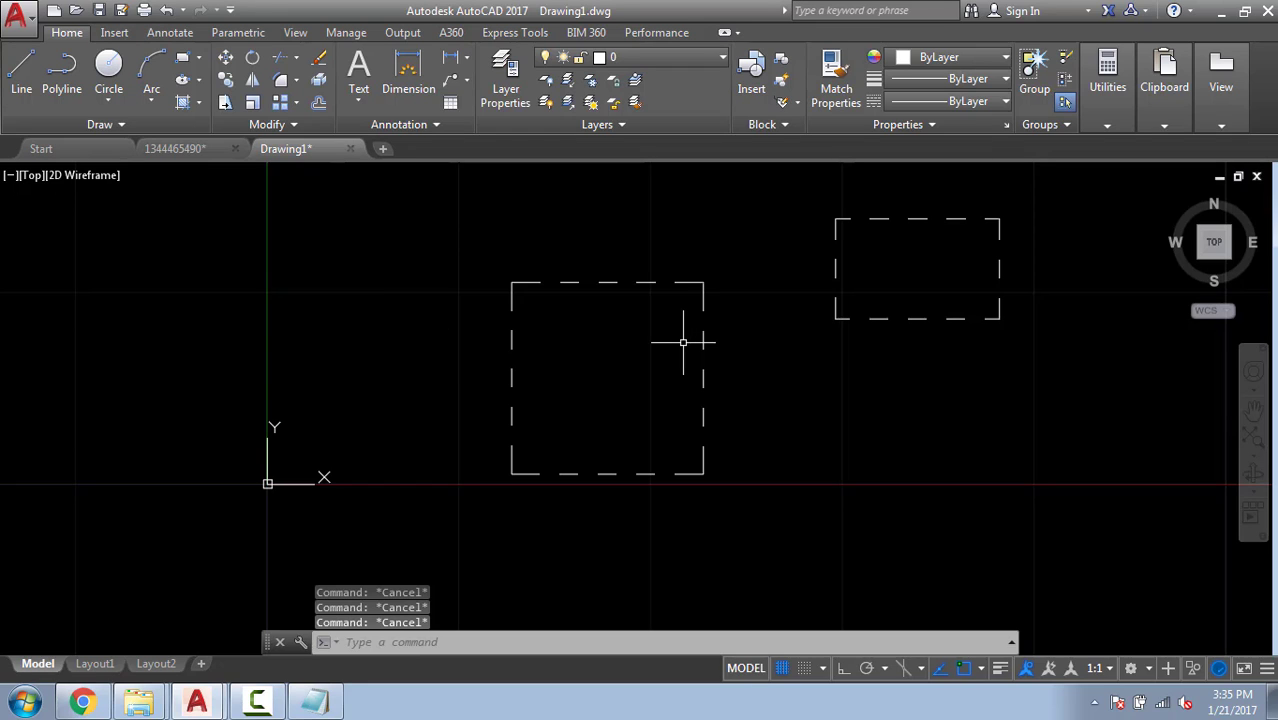
type("1t")
key("Return")
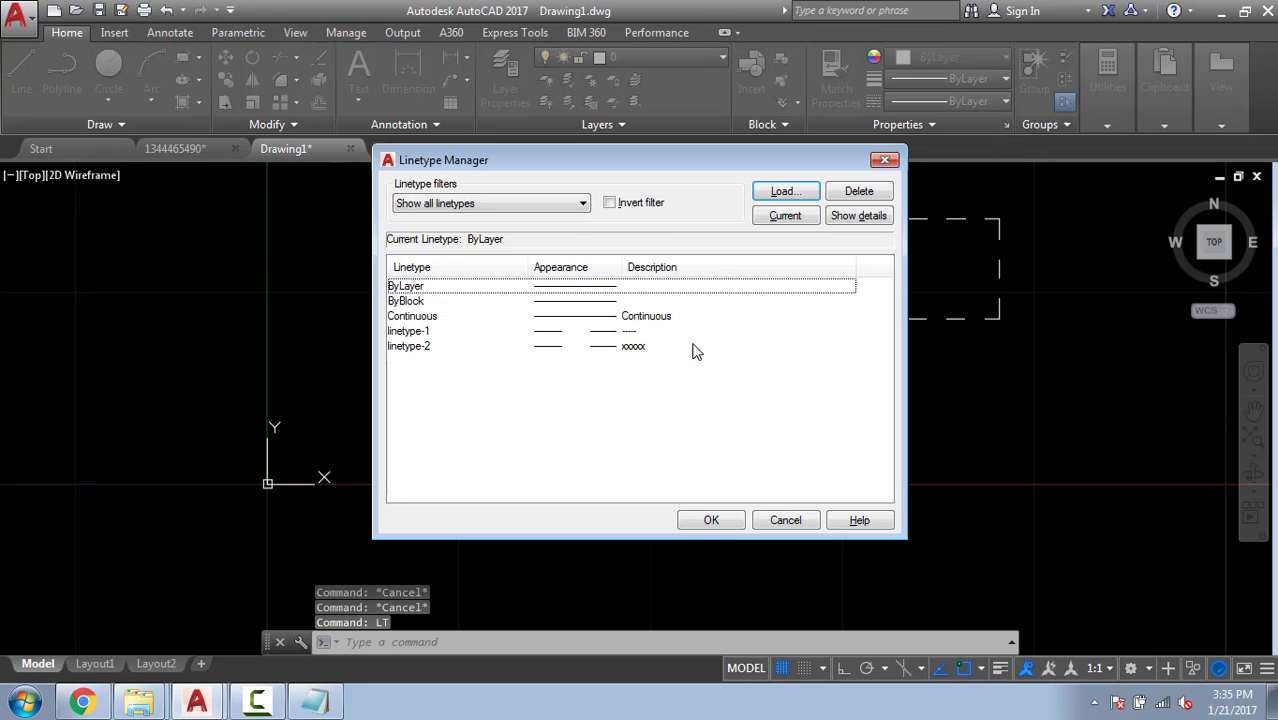
left_click(775, 193)
left_click(487, 236)
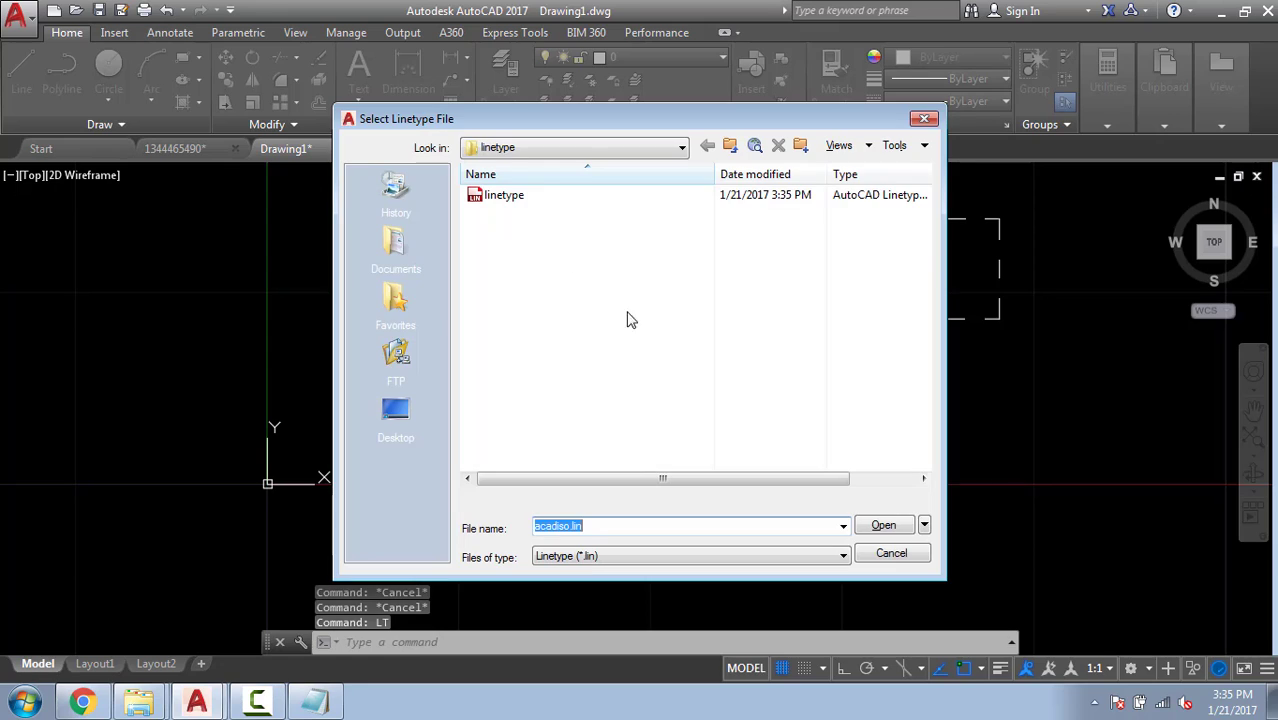
double_click(503, 196)
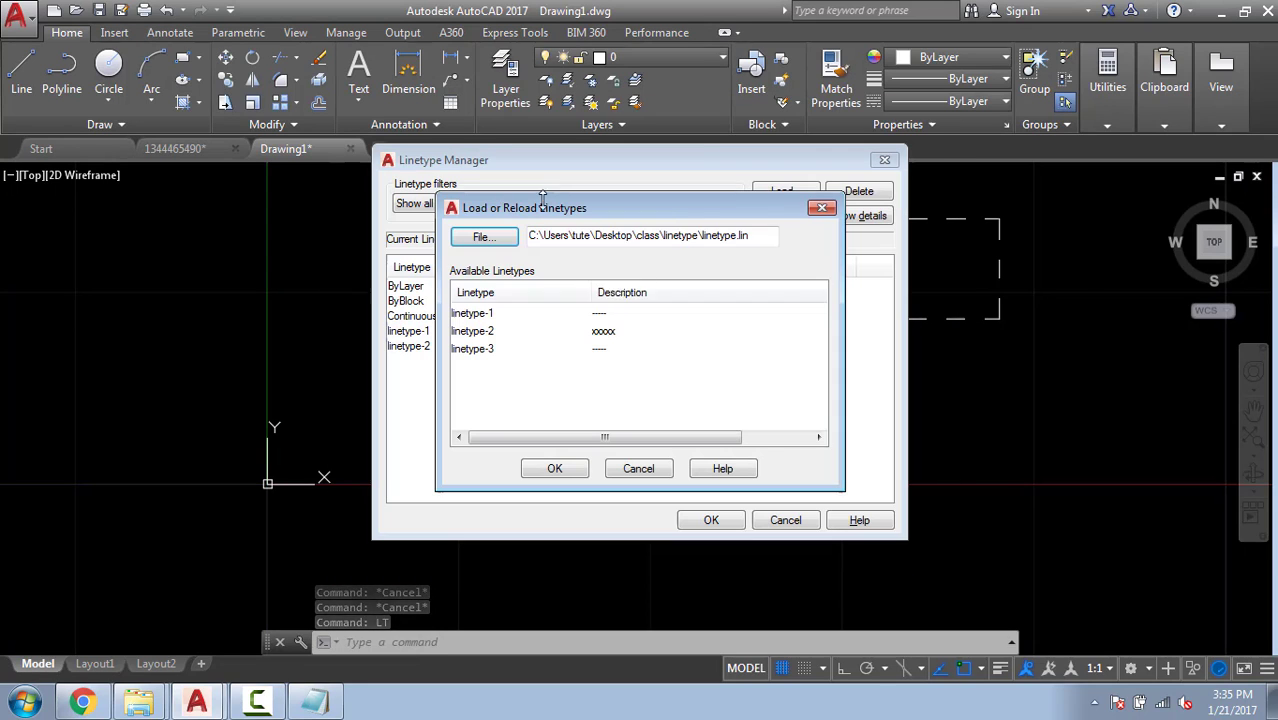
left_click(474, 350)
left_click(556, 467)
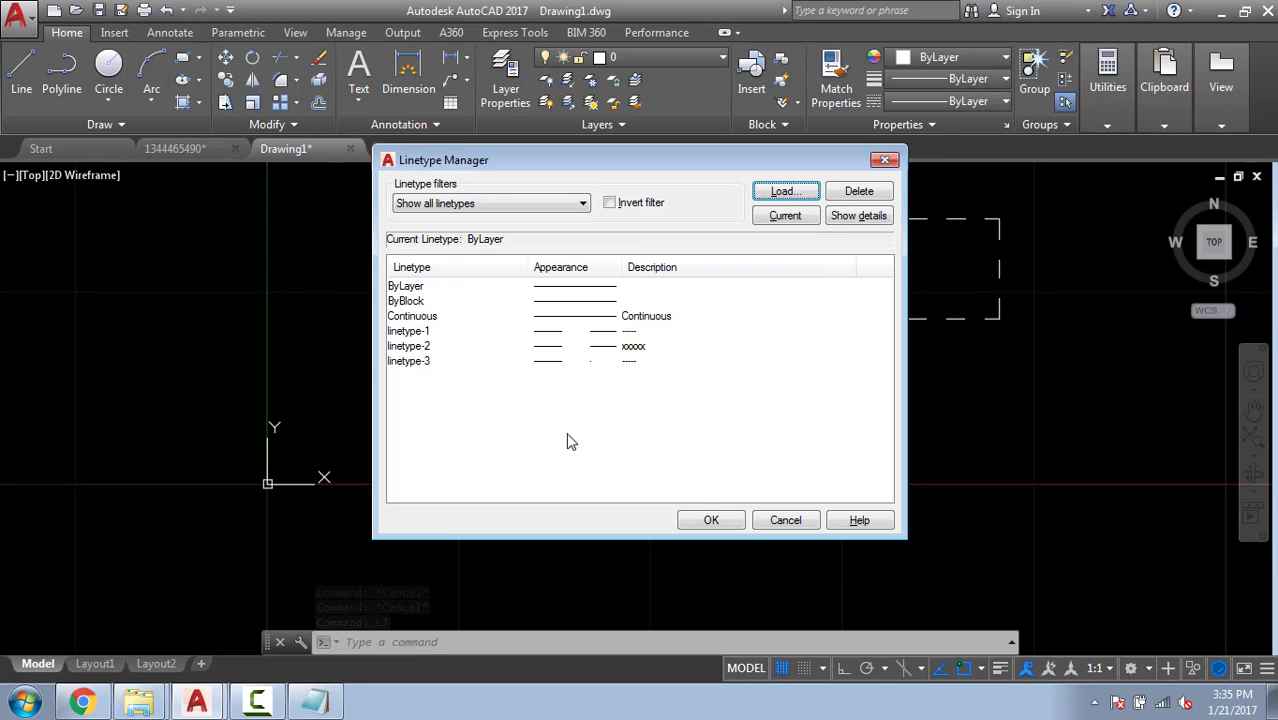
left_click(711, 523)
Apply linetype-3 to the large dashed square.
left_click(939, 414)
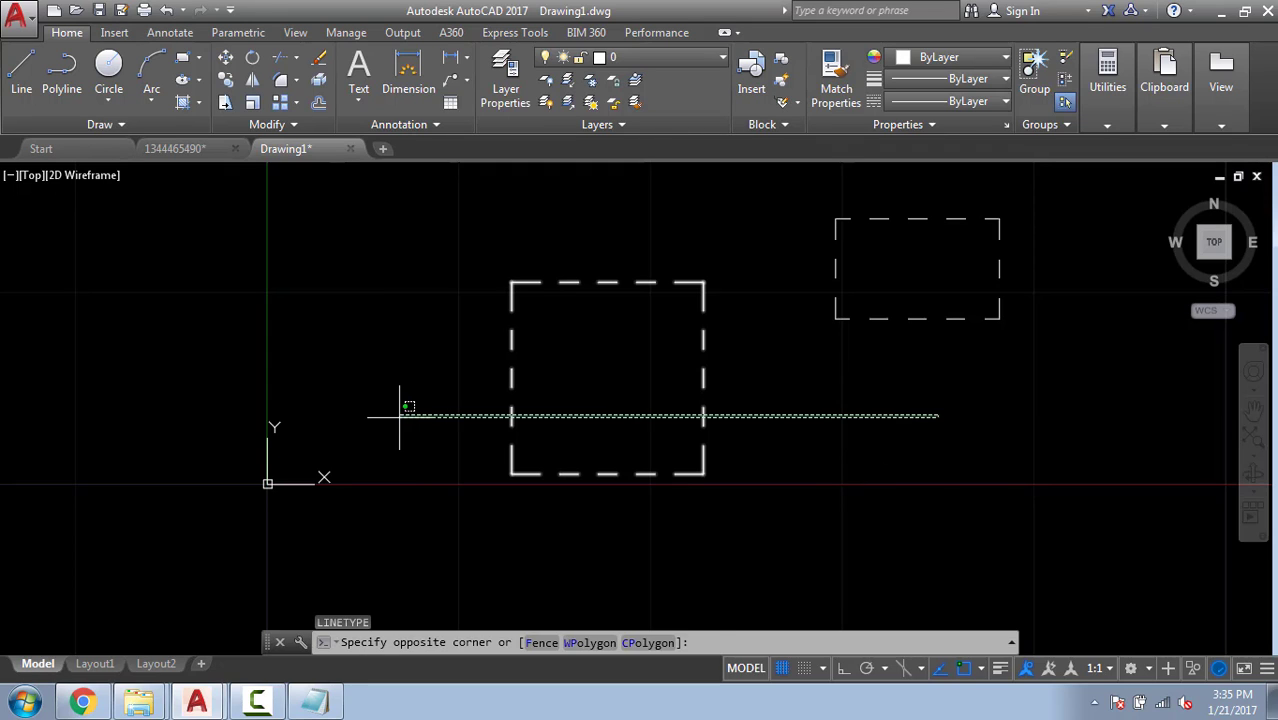
left_click(387, 403)
left_click(991, 103)
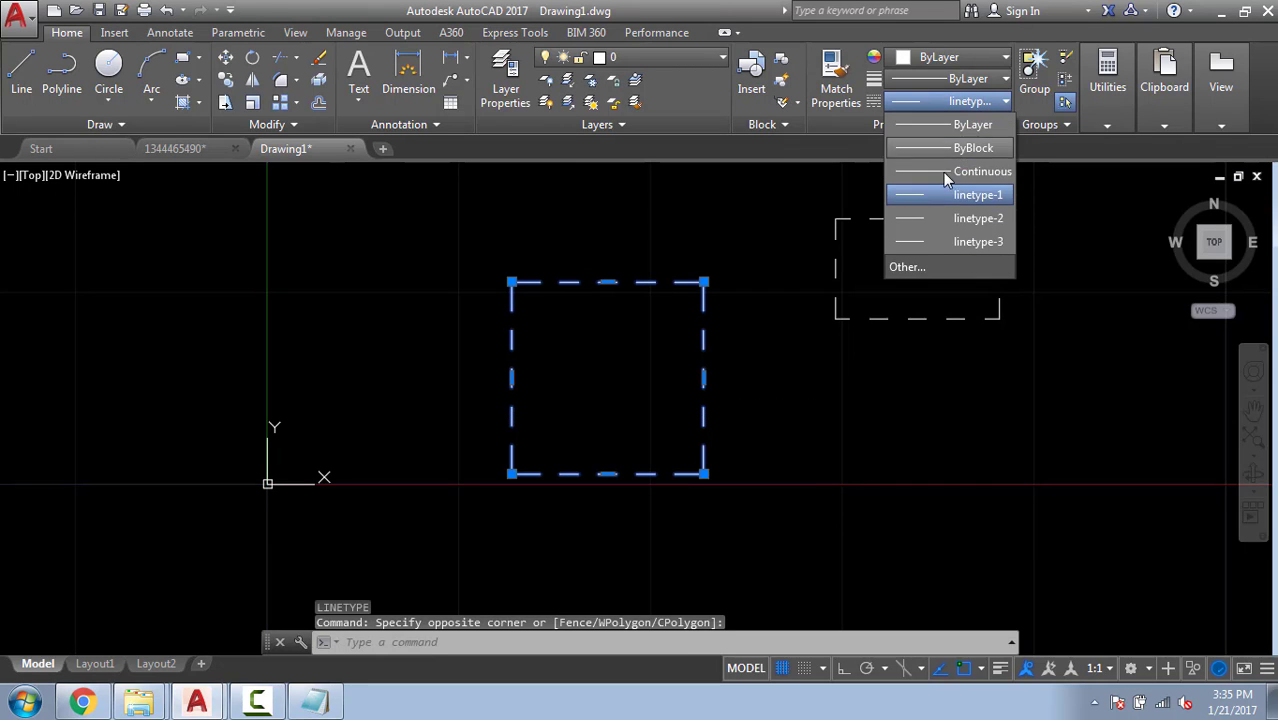
left_click(928, 242)
key("Escape")
key("Escape")
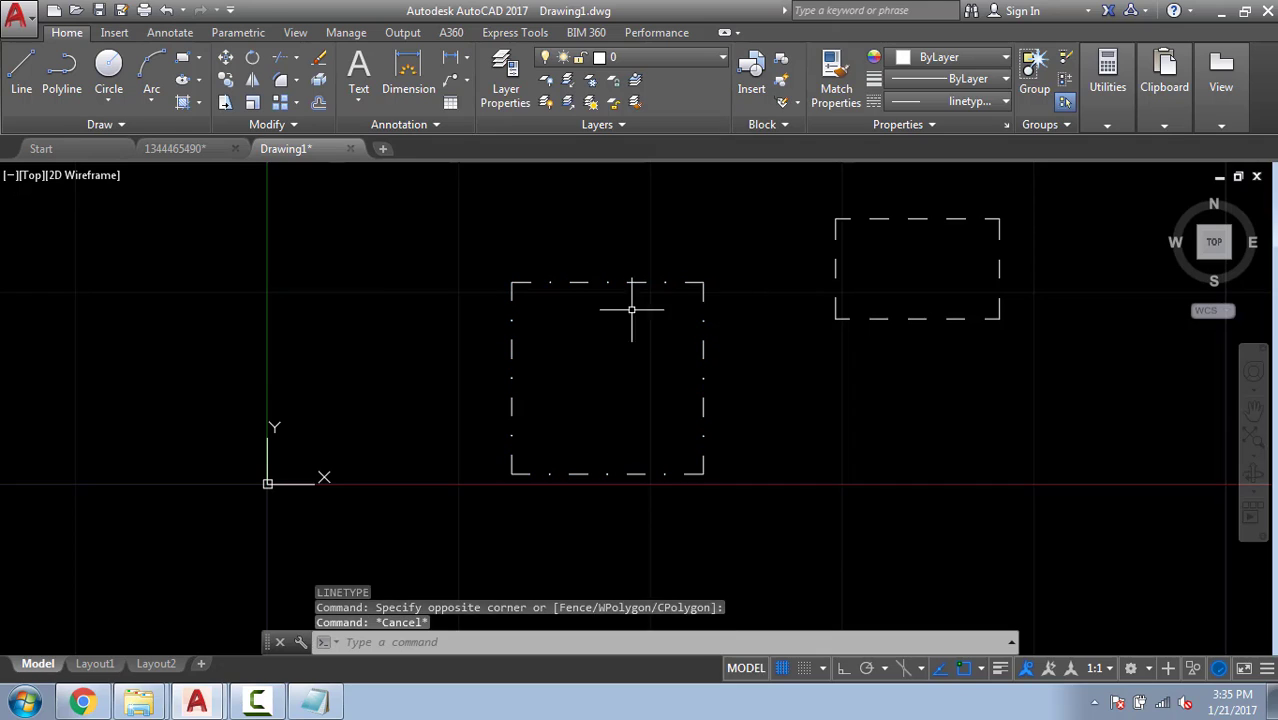
Draw a short vertical line upward from the square's upper-left corner.
scroll(560, 285, "up", 4)
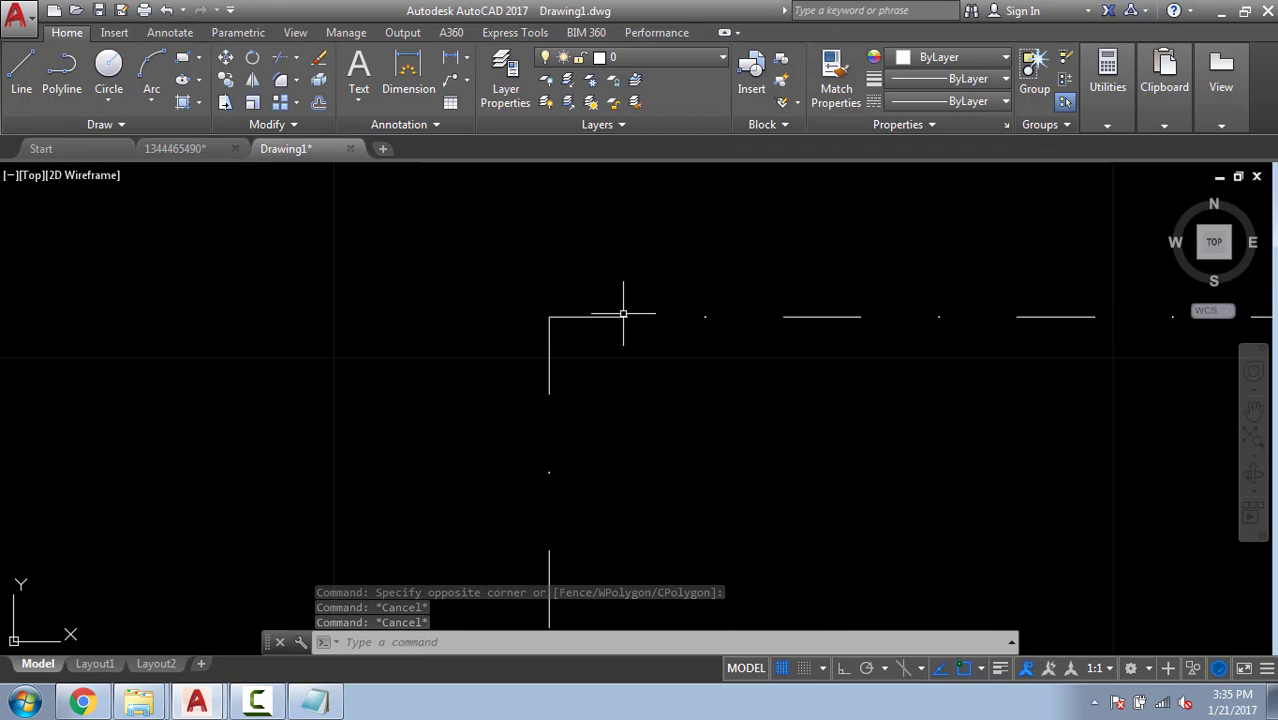
key("Escape")
type("l")
key("Return")
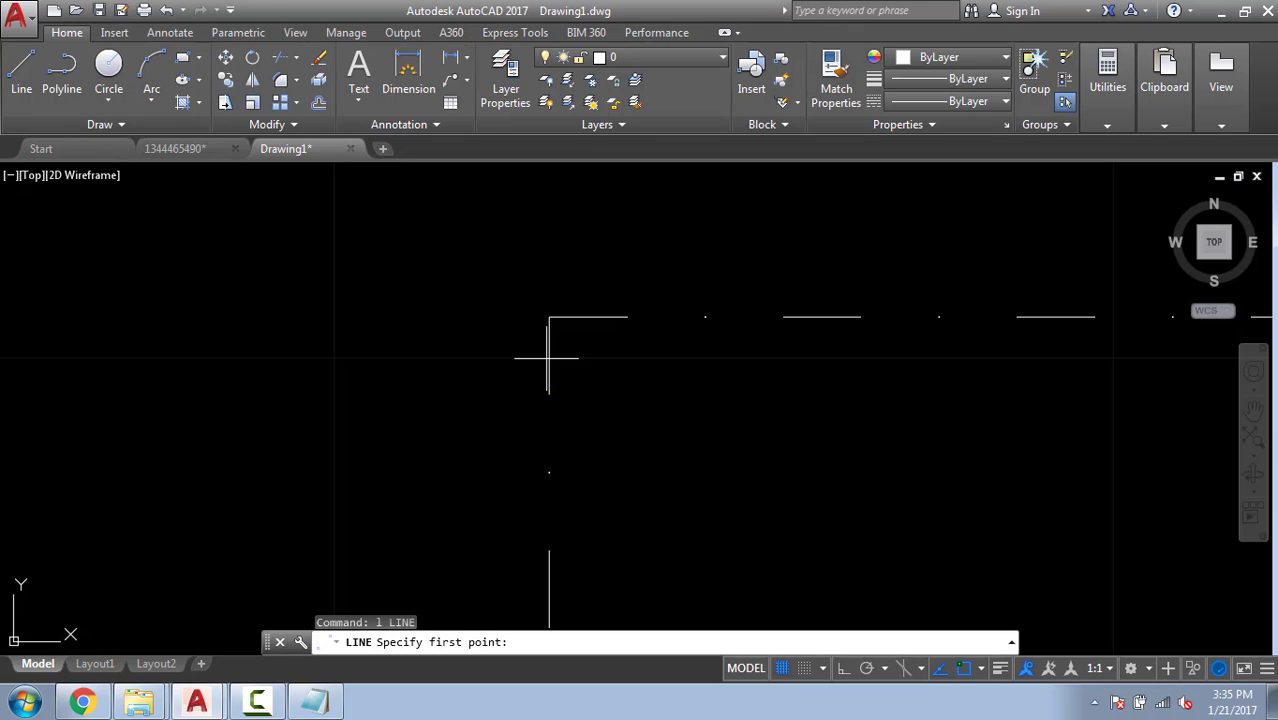
left_click(549, 317)
left_click(549, 255)
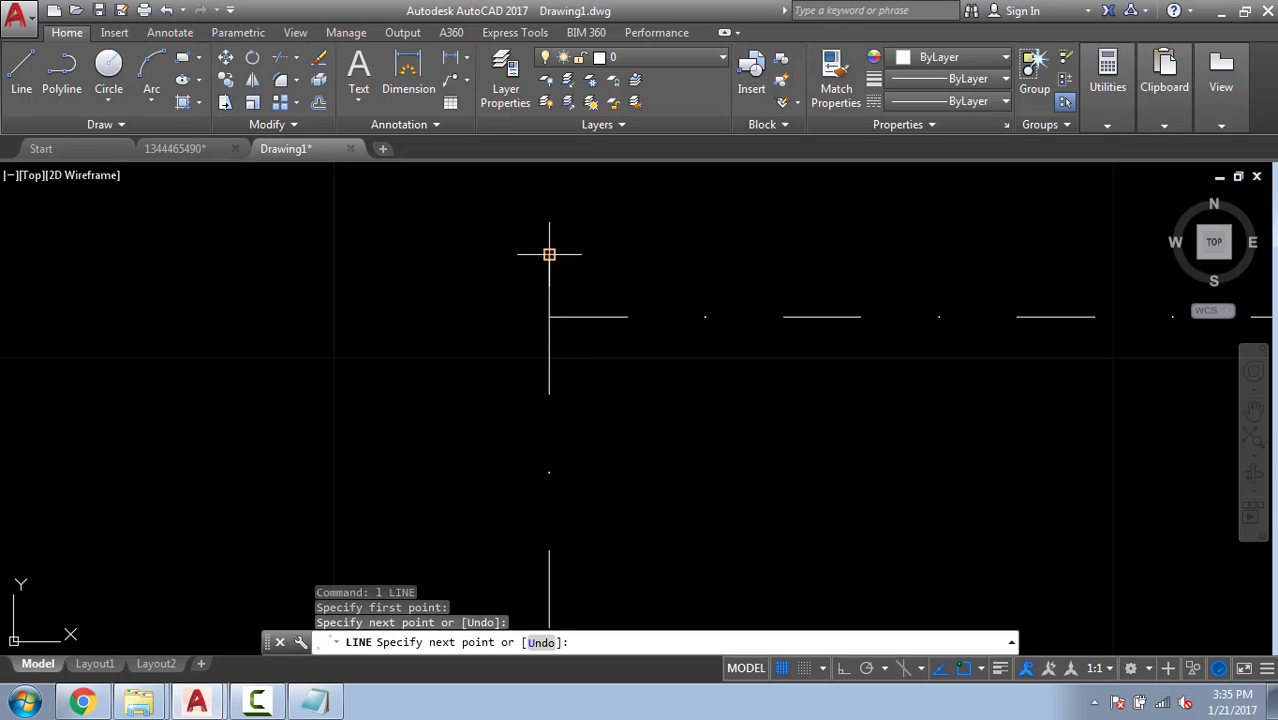
key("Escape")
Move the short vertical line's lower endpoint horizontally off the square's corner to the left, leaving its upper end in place.
left_click(571, 262)
left_click(522, 271)
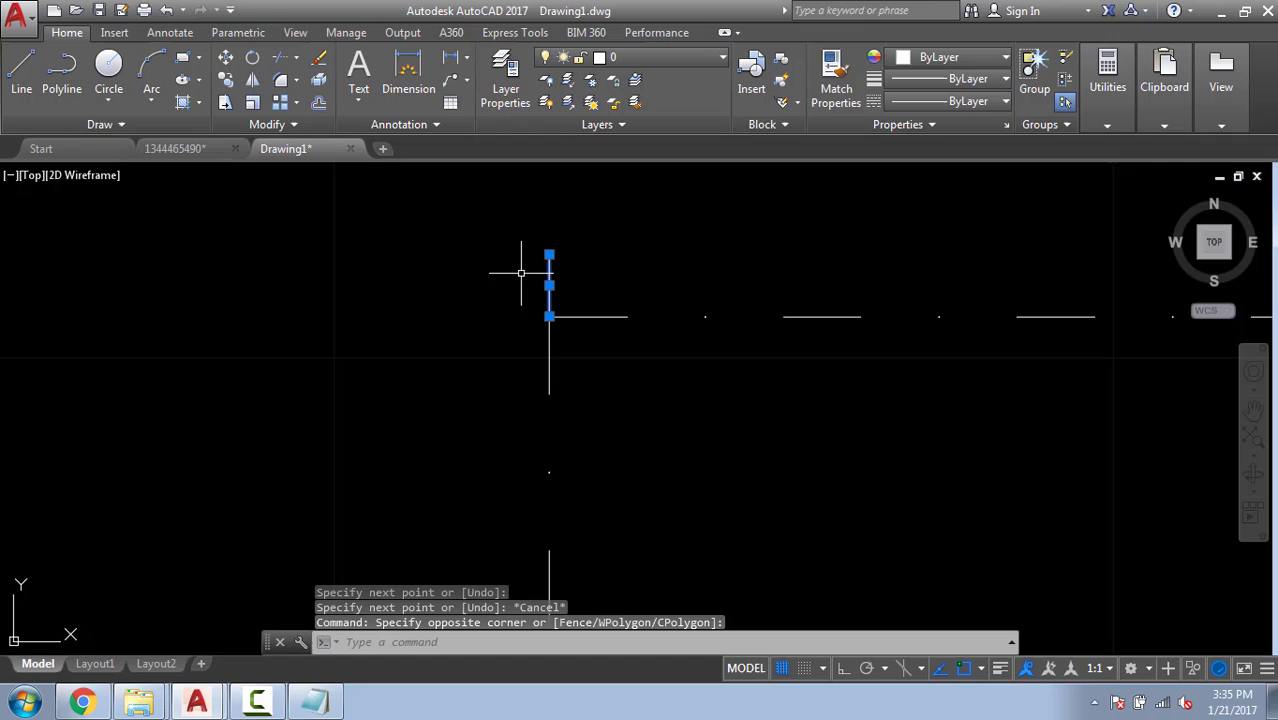
left_click(549, 317)
left_click(493, 317)
key("Escape")
key("Escape")
Draw a horizontal line 1 unit long above the square's first dash for comparing lengths.
type("l")
key("Return")
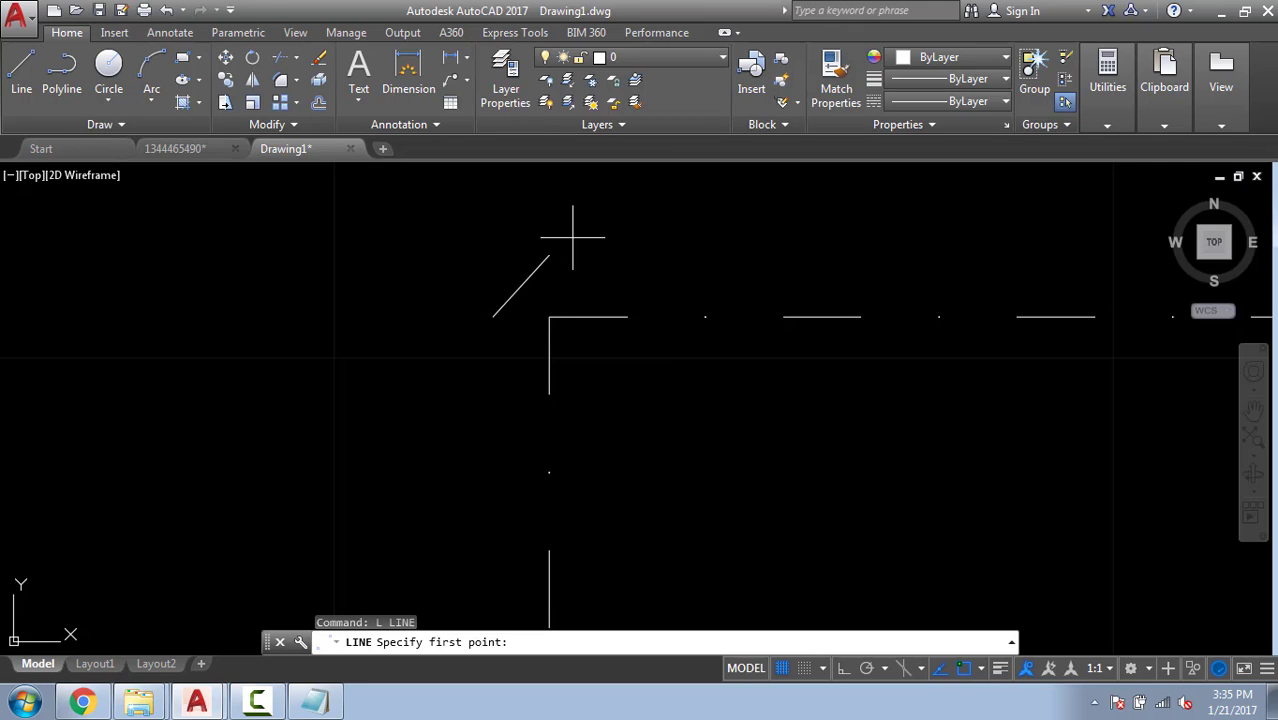
left_click(556, 253)
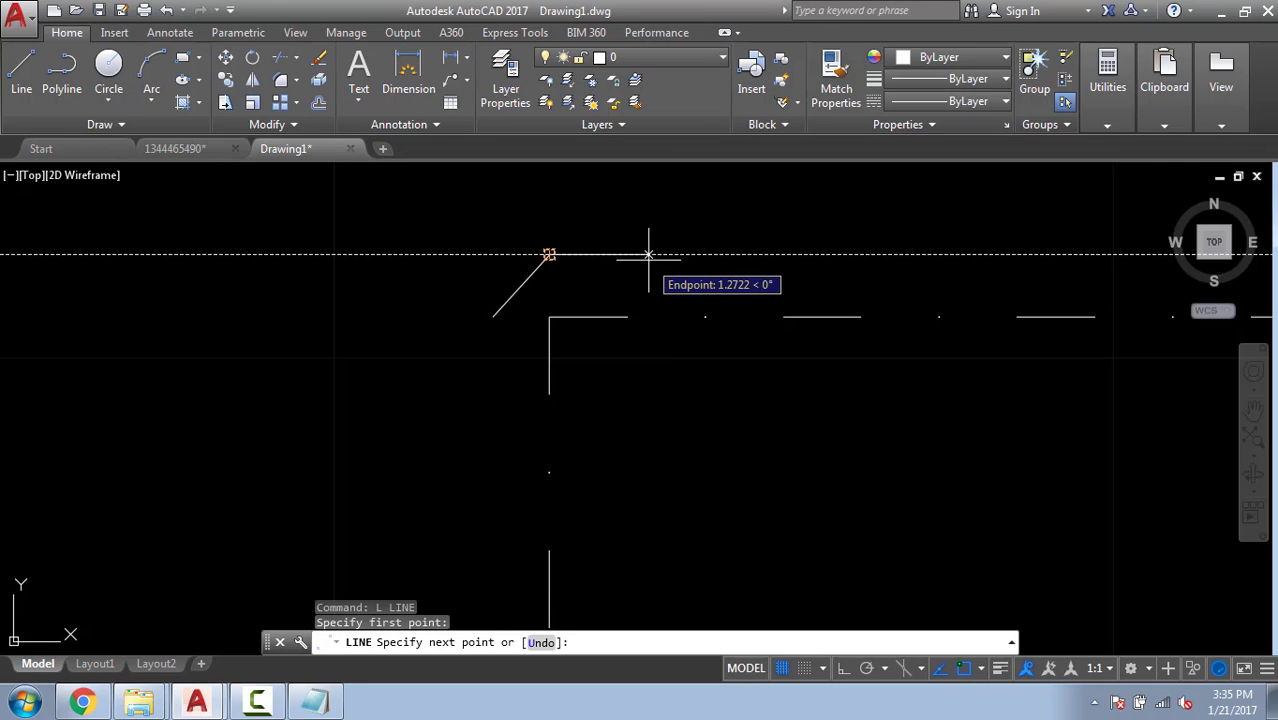
type("1")
key("Return")
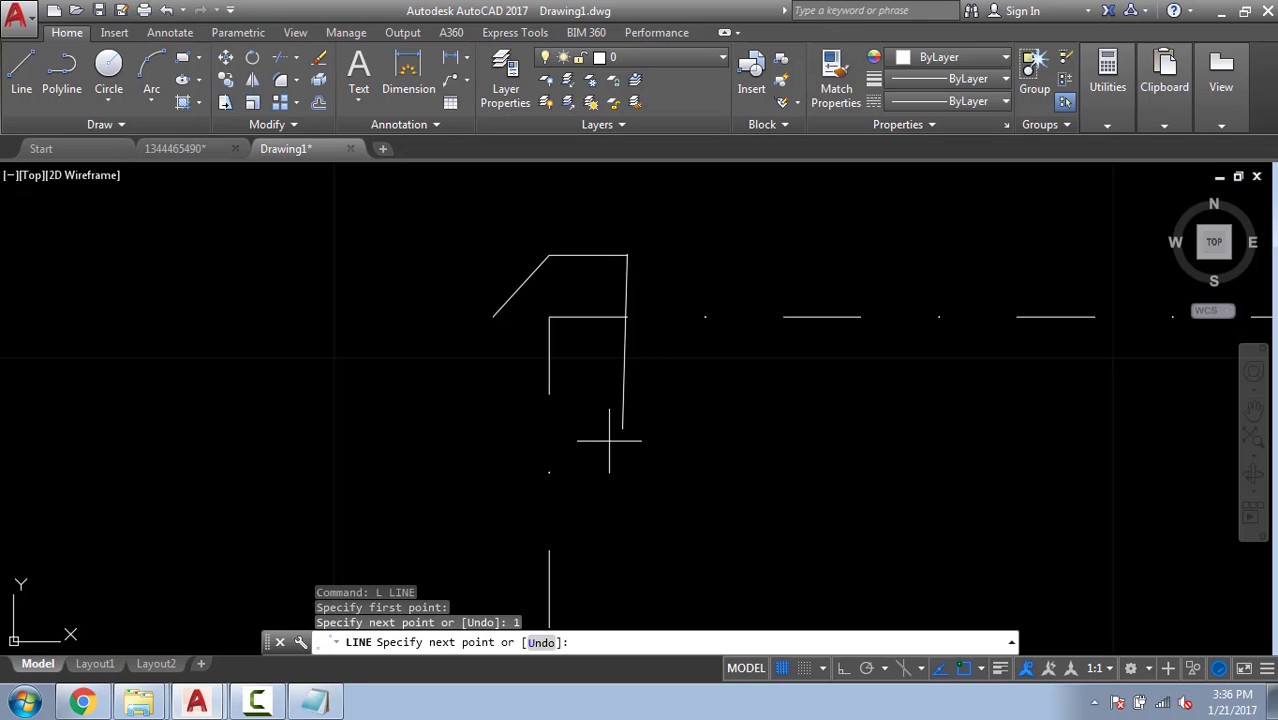
key("Escape")
left_click(616, 263)
left_click(571, 200)
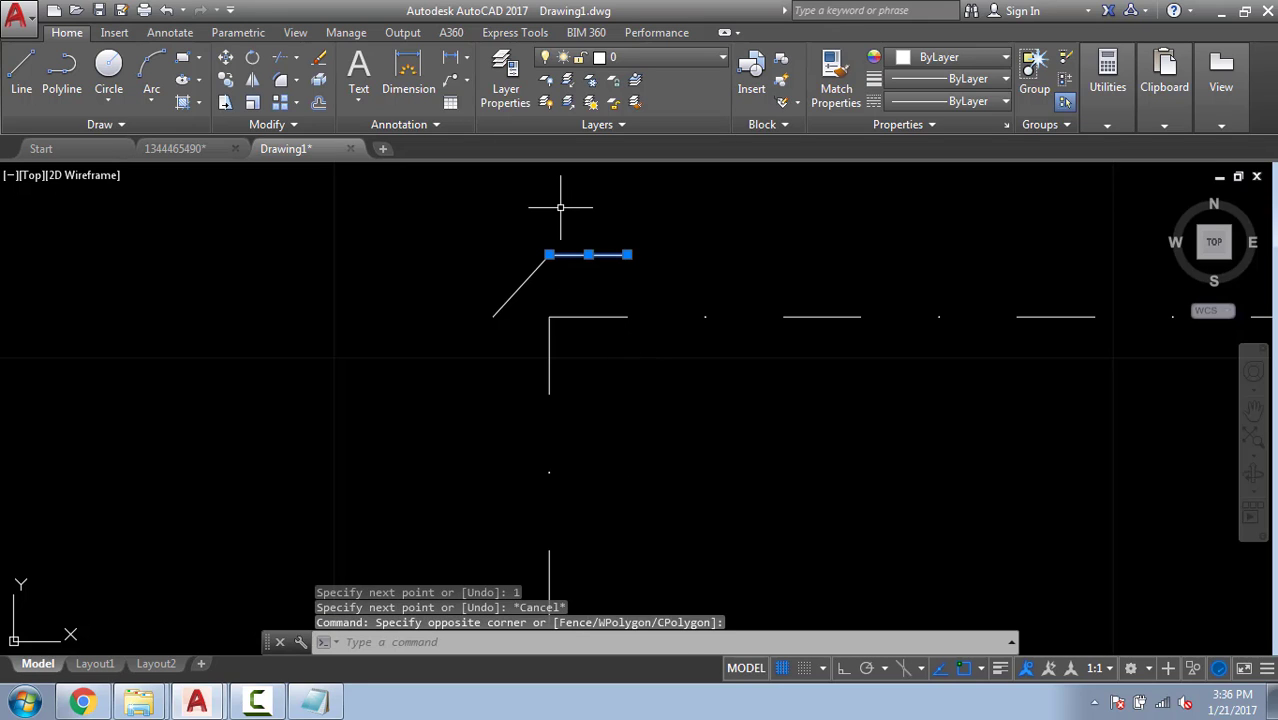
key("Escape")
Erase the slanted line beside the square's upper-left corner.
left_click(536, 277)
left_click(440, 281)
key("Delete")
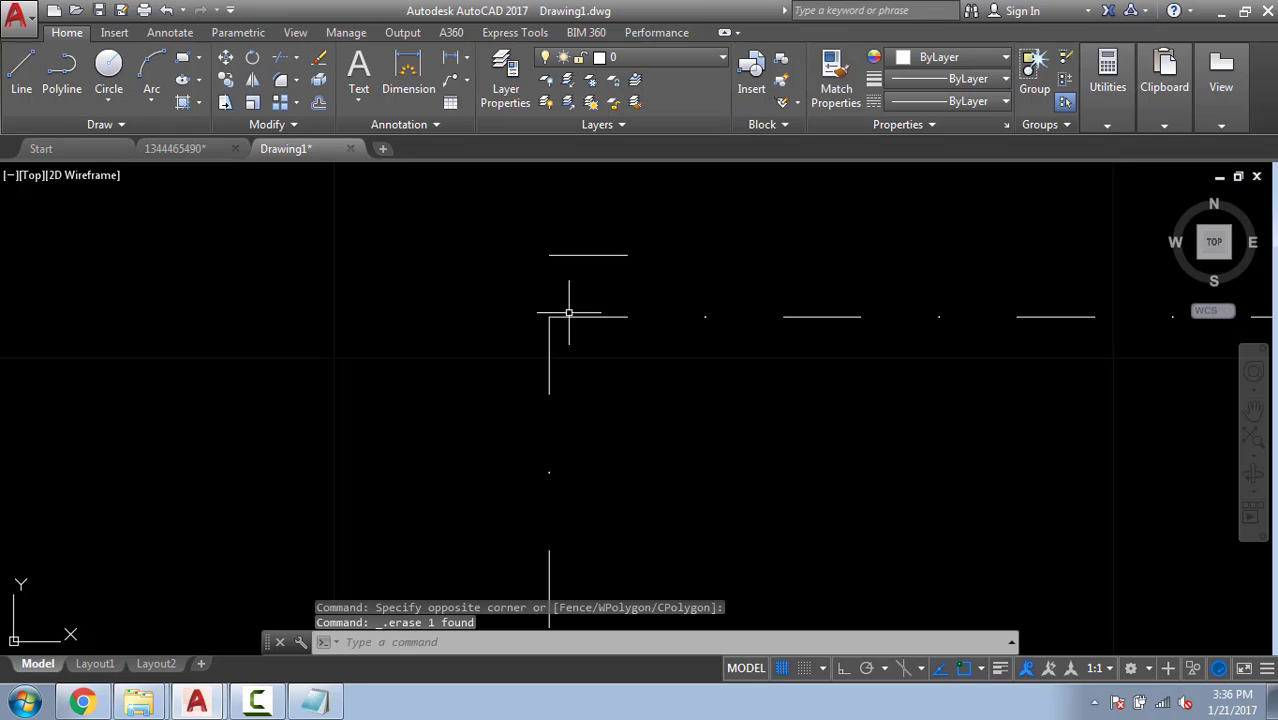
Switch to Notepad and review linetype-3's pattern line against the dashes and dots on the square.
left_click(312, 703)
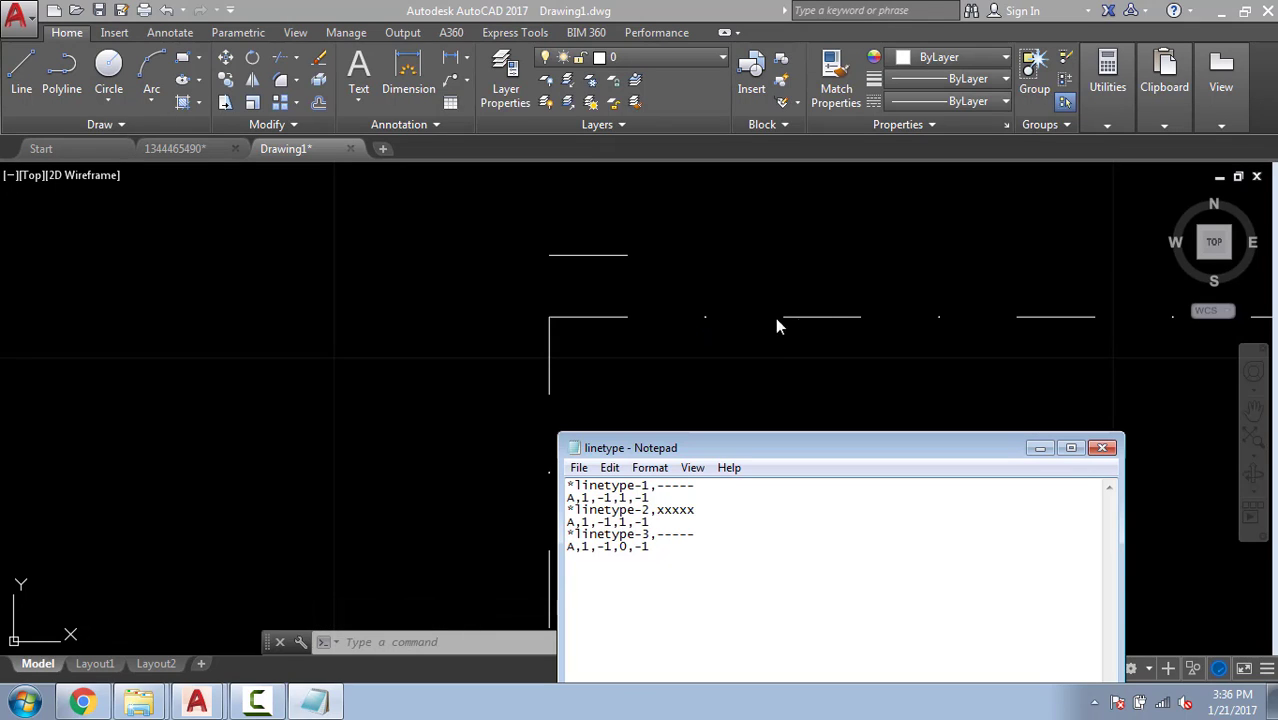
left_click_drag(652, 545, 562, 547)
left_click(779, 574)
Return to AutoCAD, look through the standard linetypes available in acadiso.lin and close the Linetype Manager without changes.
left_click(372, 643)
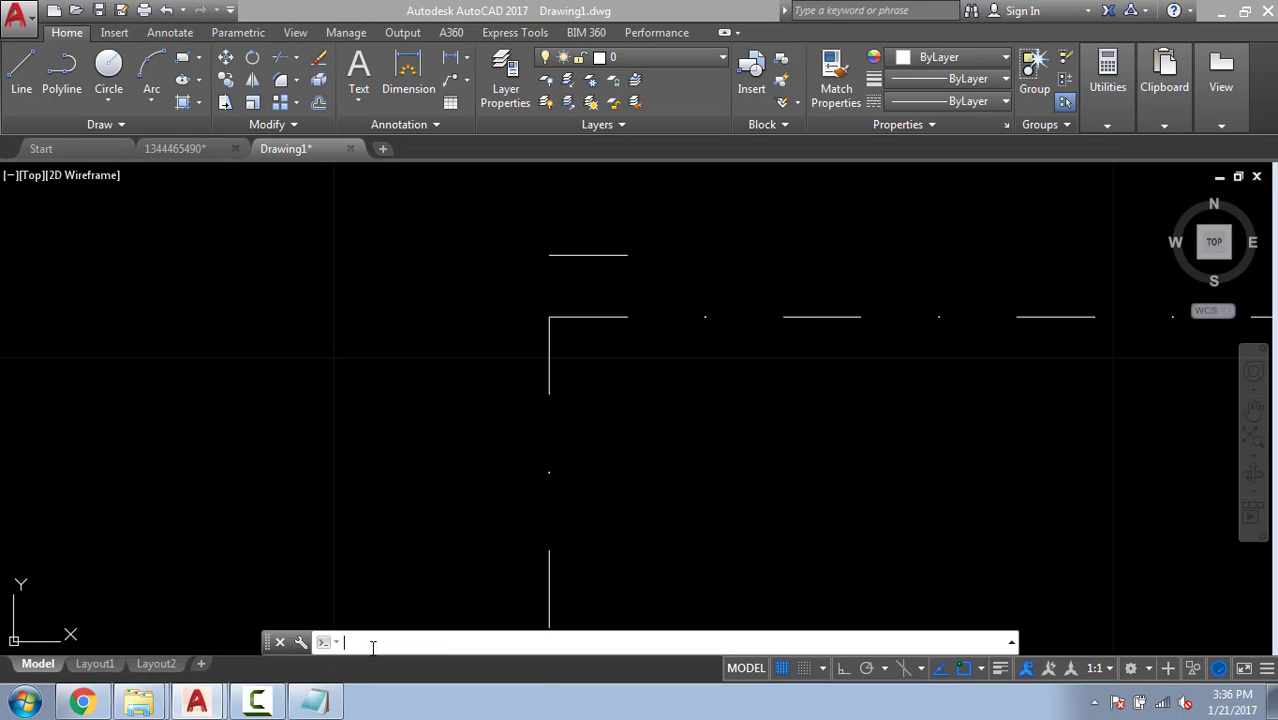
type("lt")
key("Return")
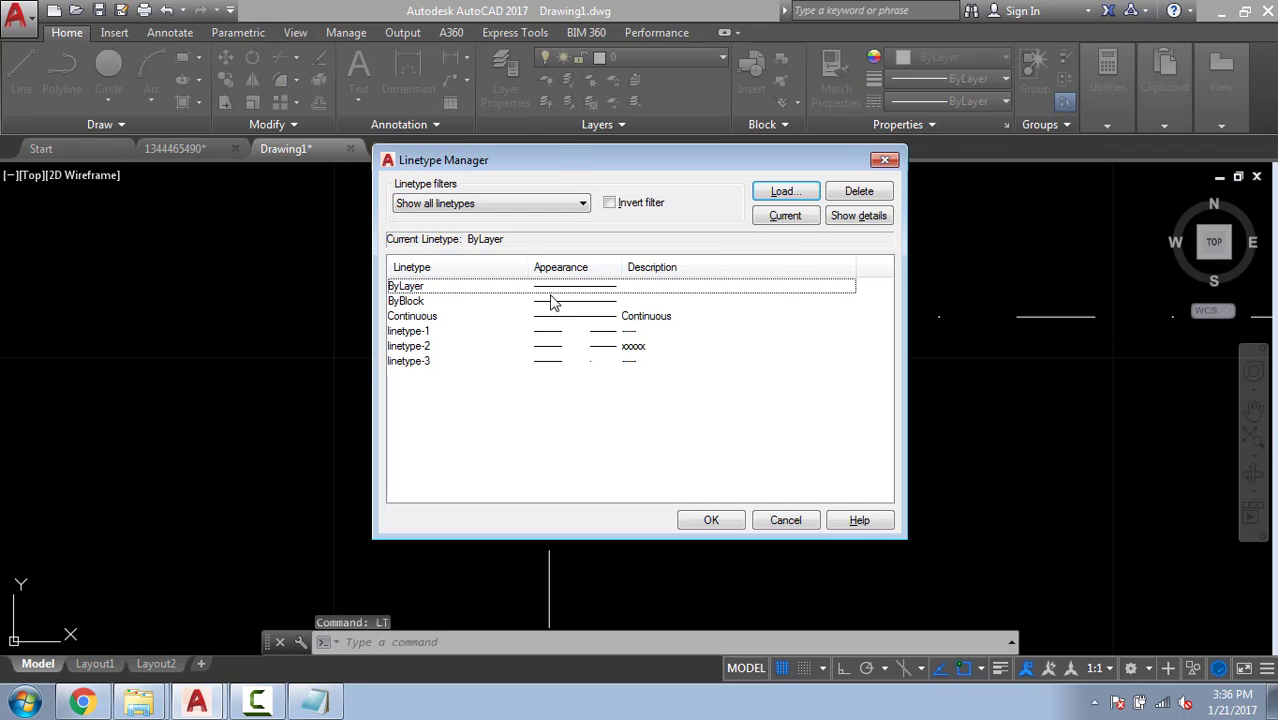
left_click(800, 192)
left_click_drag(817, 300, 819, 410)
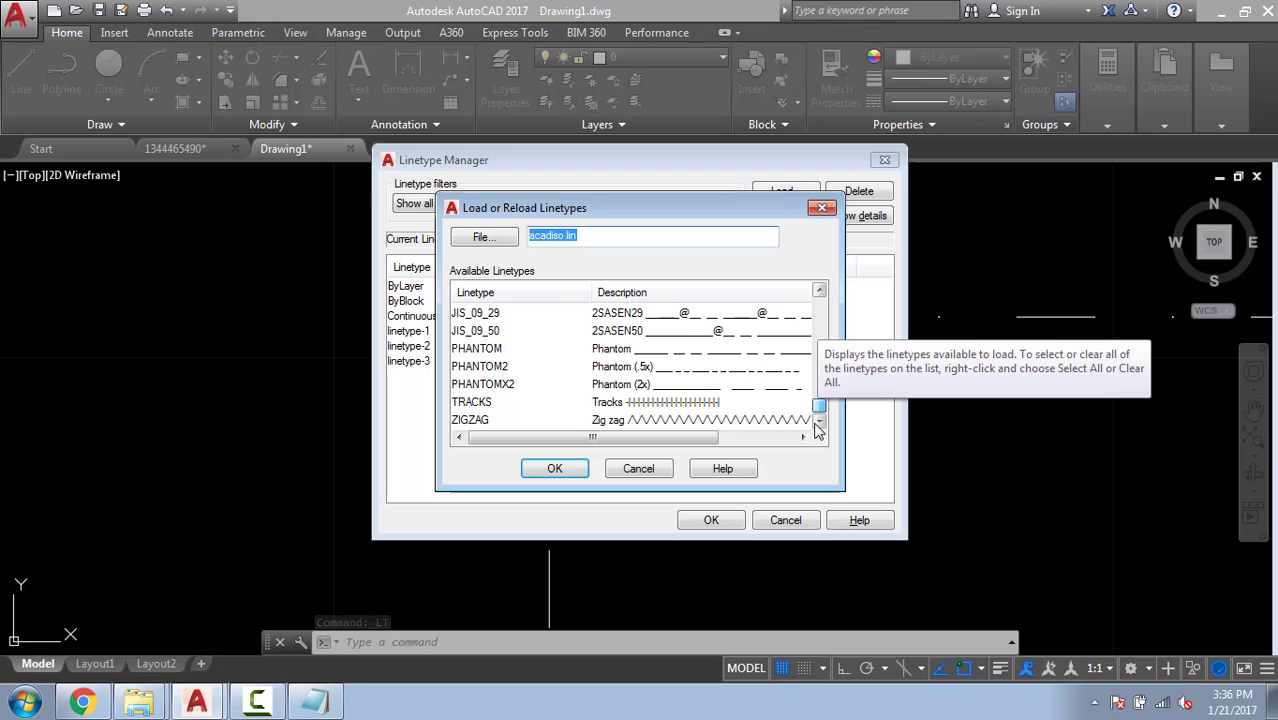
left_click(585, 470)
left_click(793, 517)
key("Escape")
key("Escape")
key("Escape")
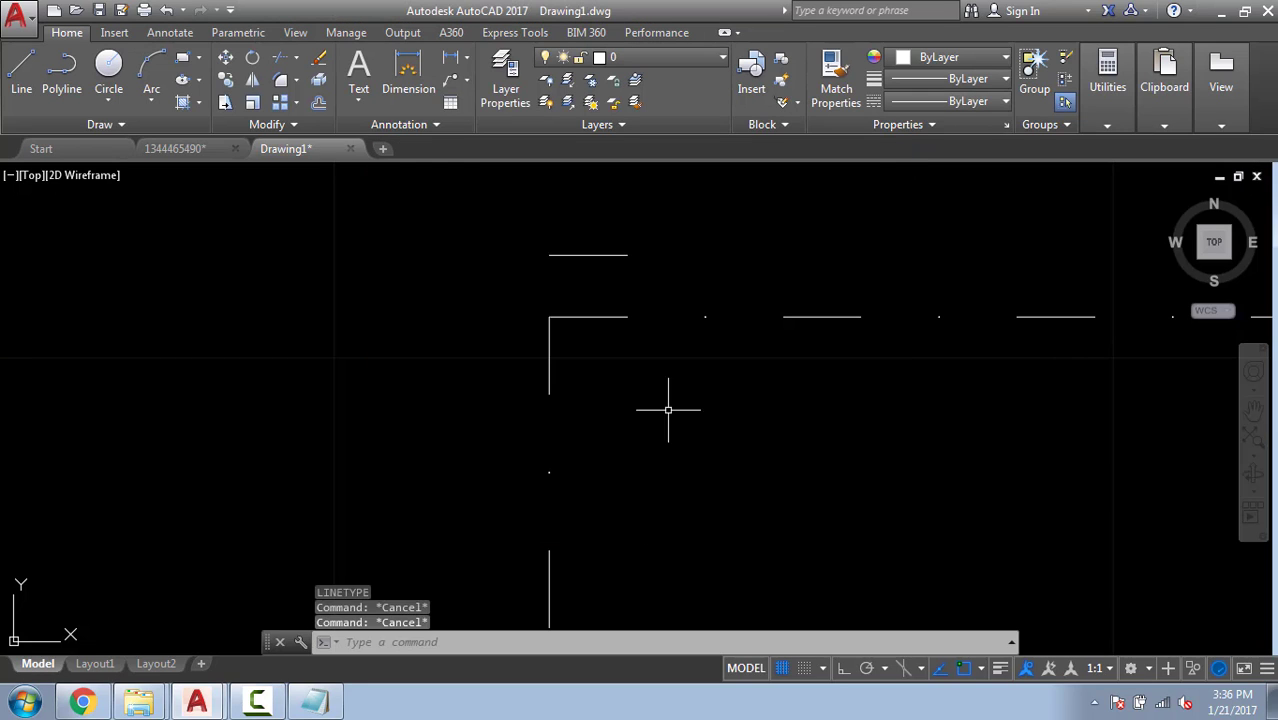
Erase the 1-unit horizontal line above the square.
left_click(645, 228)
left_click(346, 275)
key("Delete")
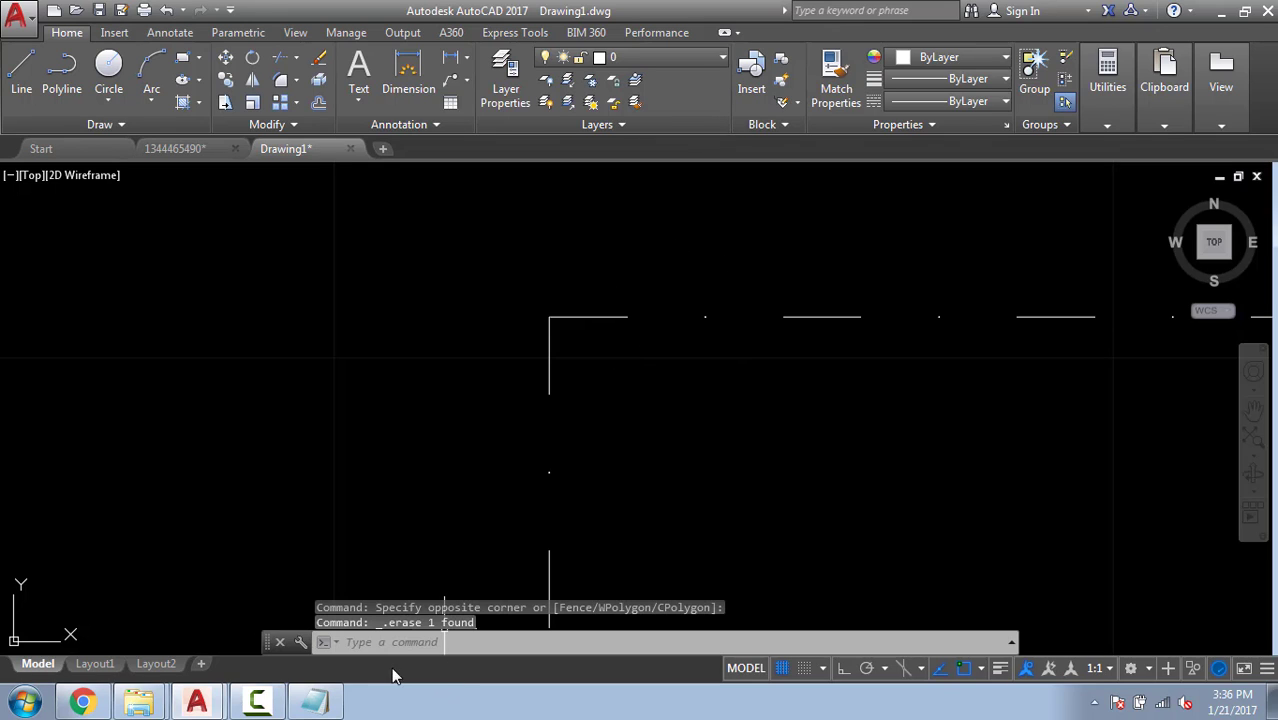
Switch to Notepad and paste a copy of the two-line linetype-3 definition at the end of the file.
left_click(318, 705)
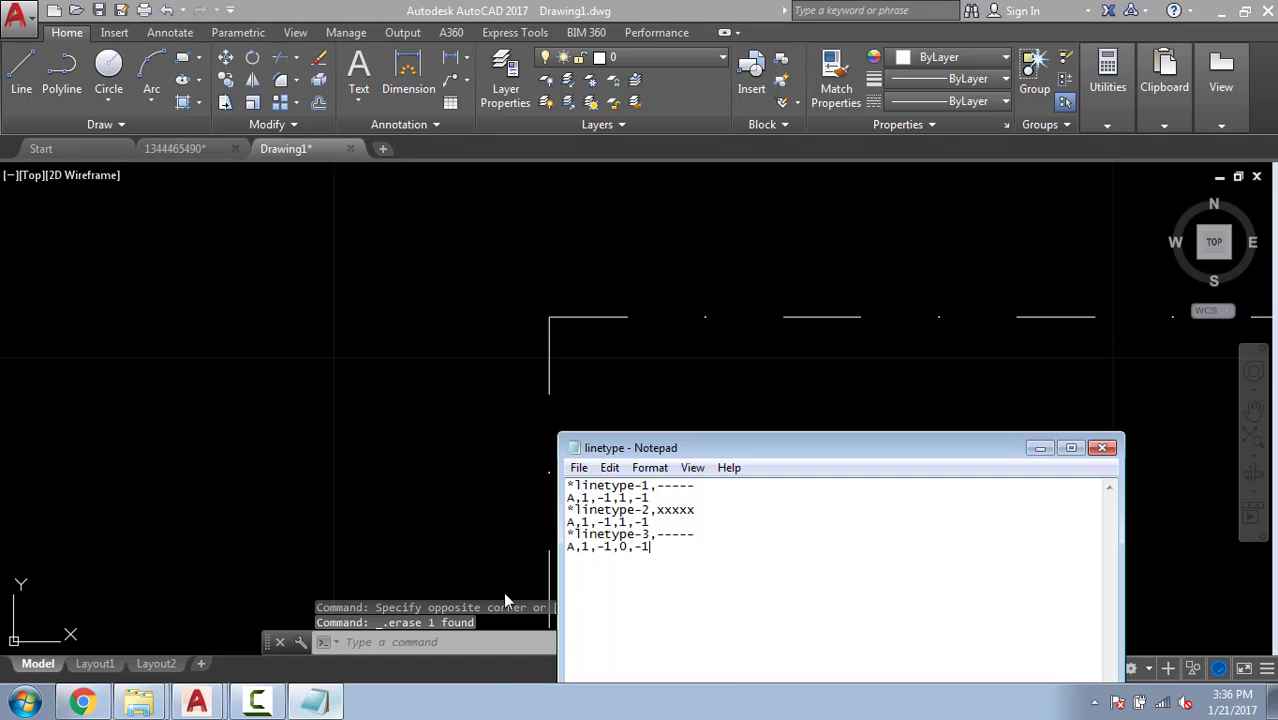
left_click_drag(660, 550, 561, 539)
key("ctrl+c")
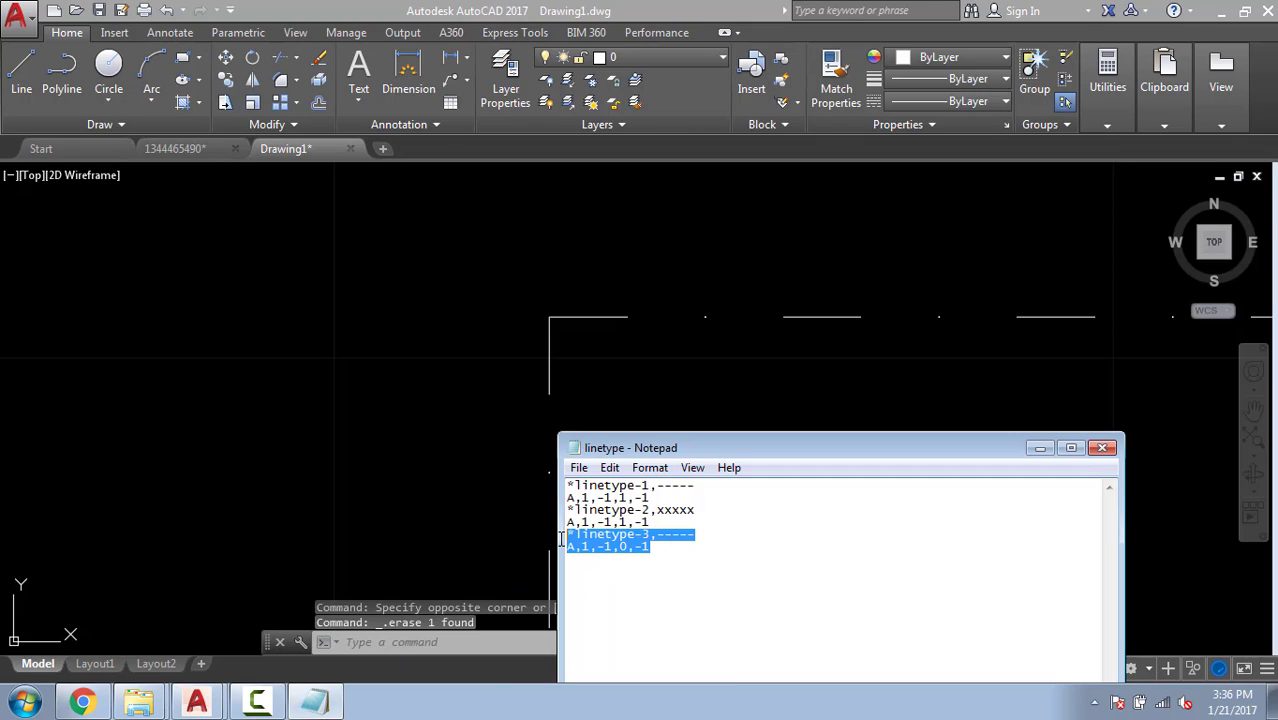
left_click(699, 551)
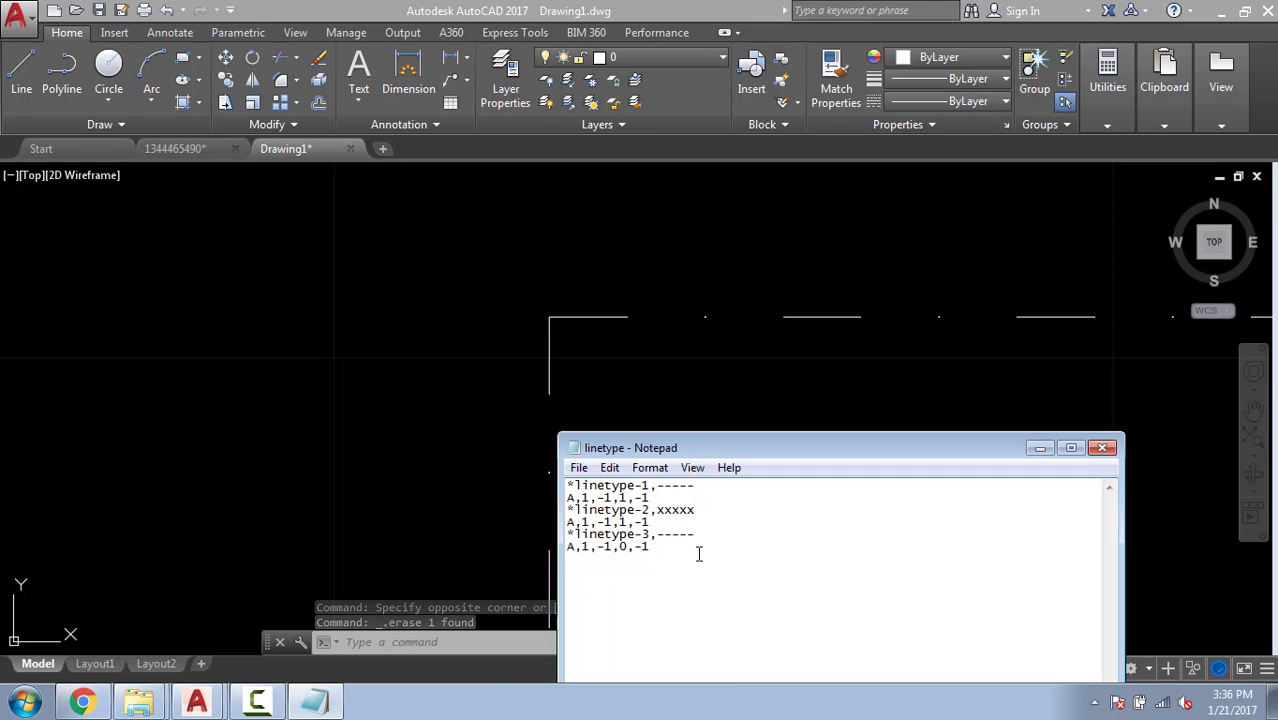
key("Return")
key("ctrl+v")
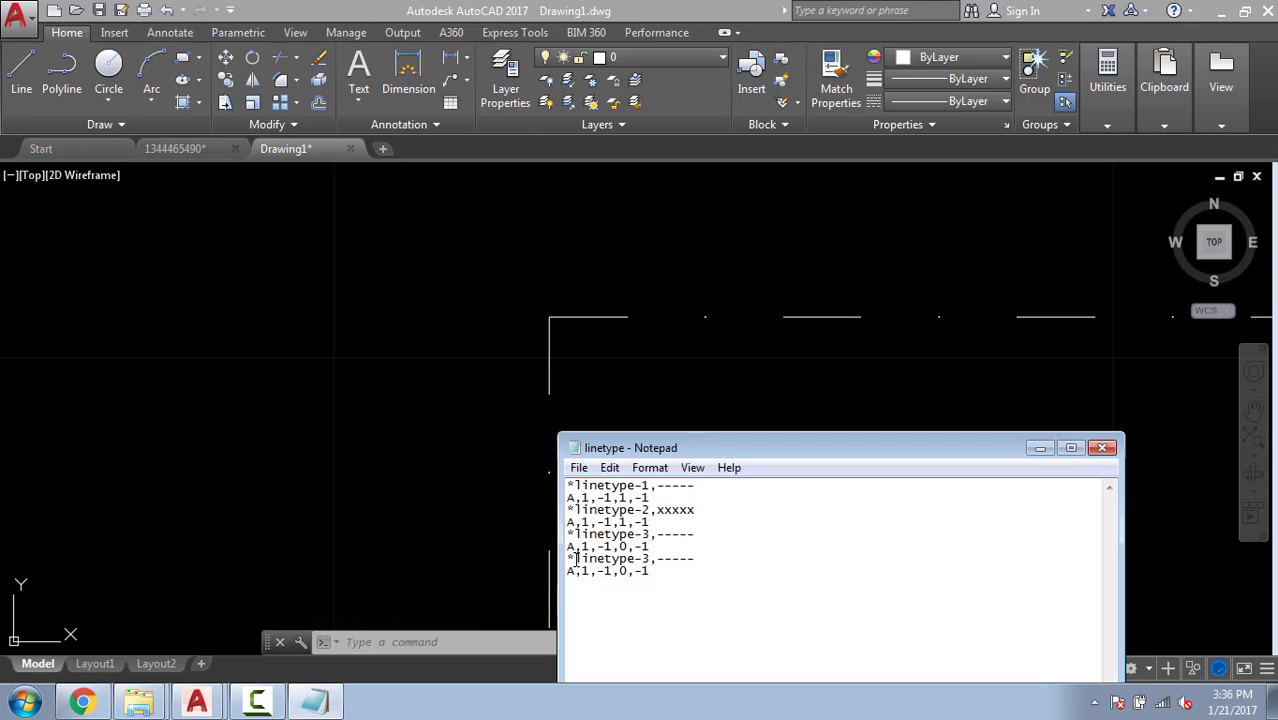
Rename the pasted definition linetype-4 and set its description to "--wp--wp--wp--".
double_click(645, 559)
type("4")
left_click_drag(657, 559, 699, 558)
type("-")
type("-wp")
type("wp--")
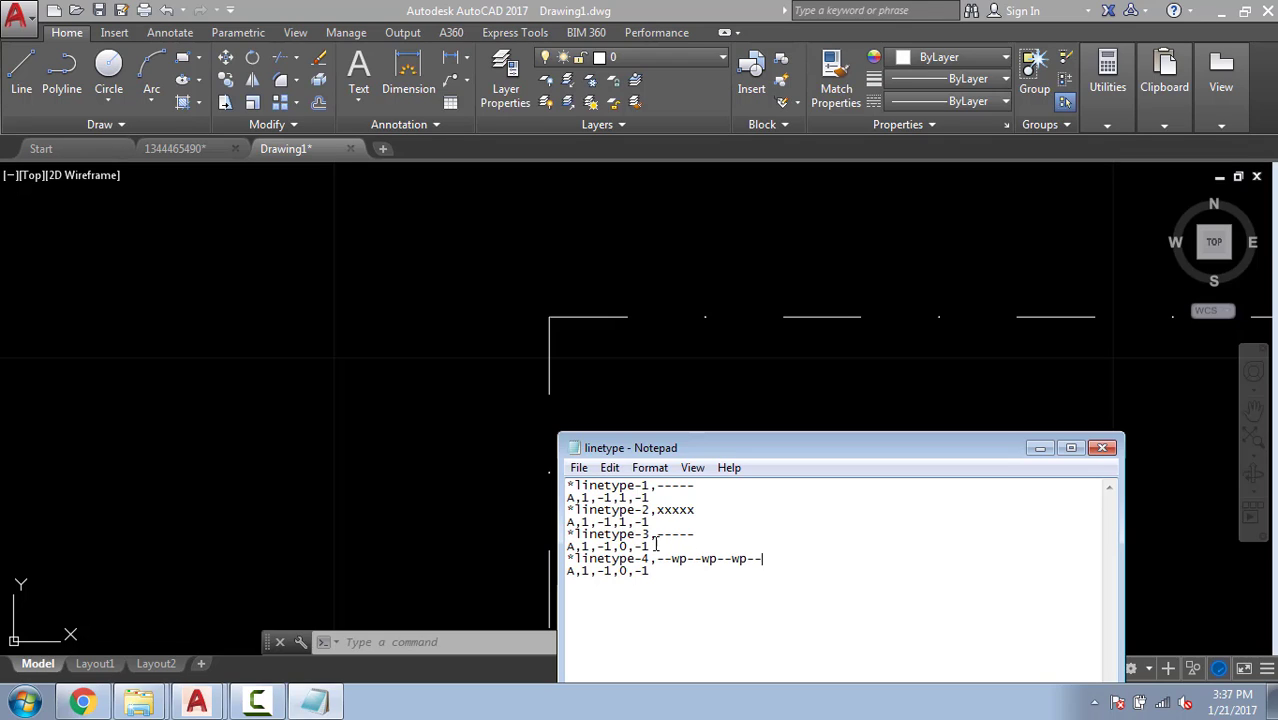
left_click_drag(686, 561, 656, 564)
left_click_drag(668, 559, 641, 560)
left_click(674, 560)
Change linetype-4's pattern line to A,1,-1,1,-1,["WP",STANDARD,S=1,X=0,Y=0].
left_click_drag(619, 571, 708, 571)
key("Delete")
type("1,-")
type("wp")
key("Left")
key("Left")
key("BackSpace")
key("BackSpace")
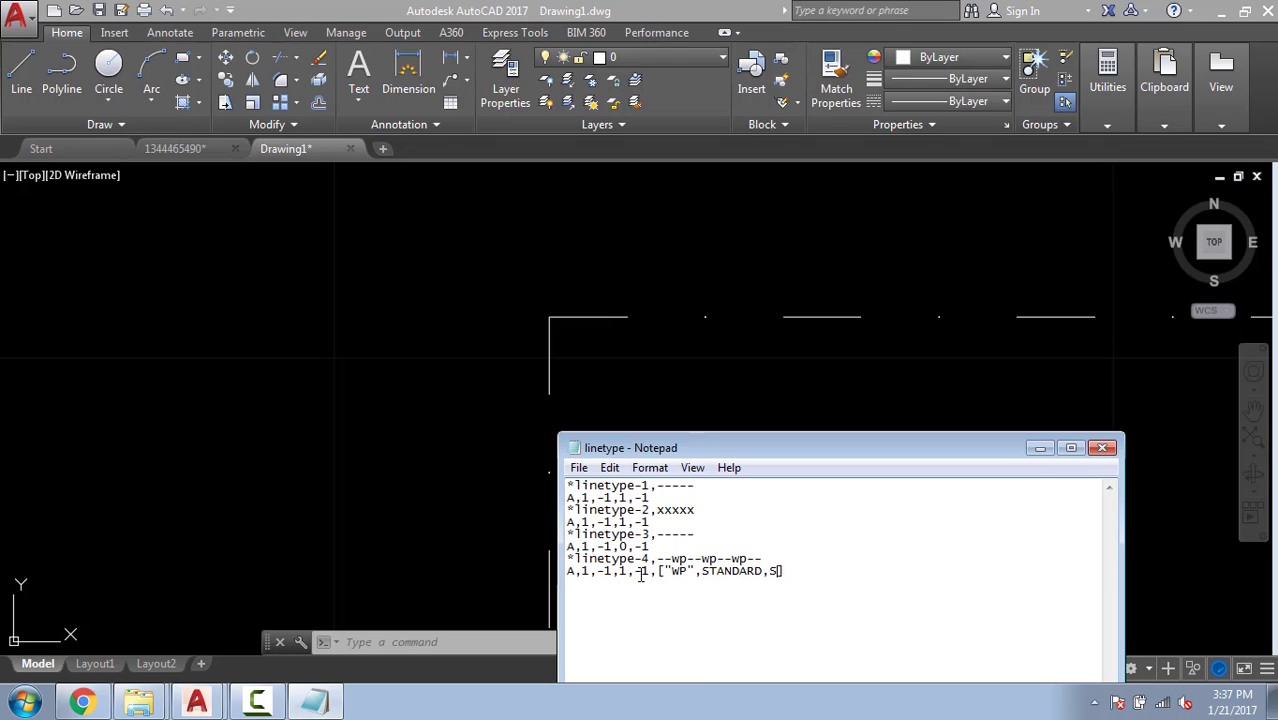
type("=1,X=1,Y")
key("BackSpace")
type("0")
key("Right")
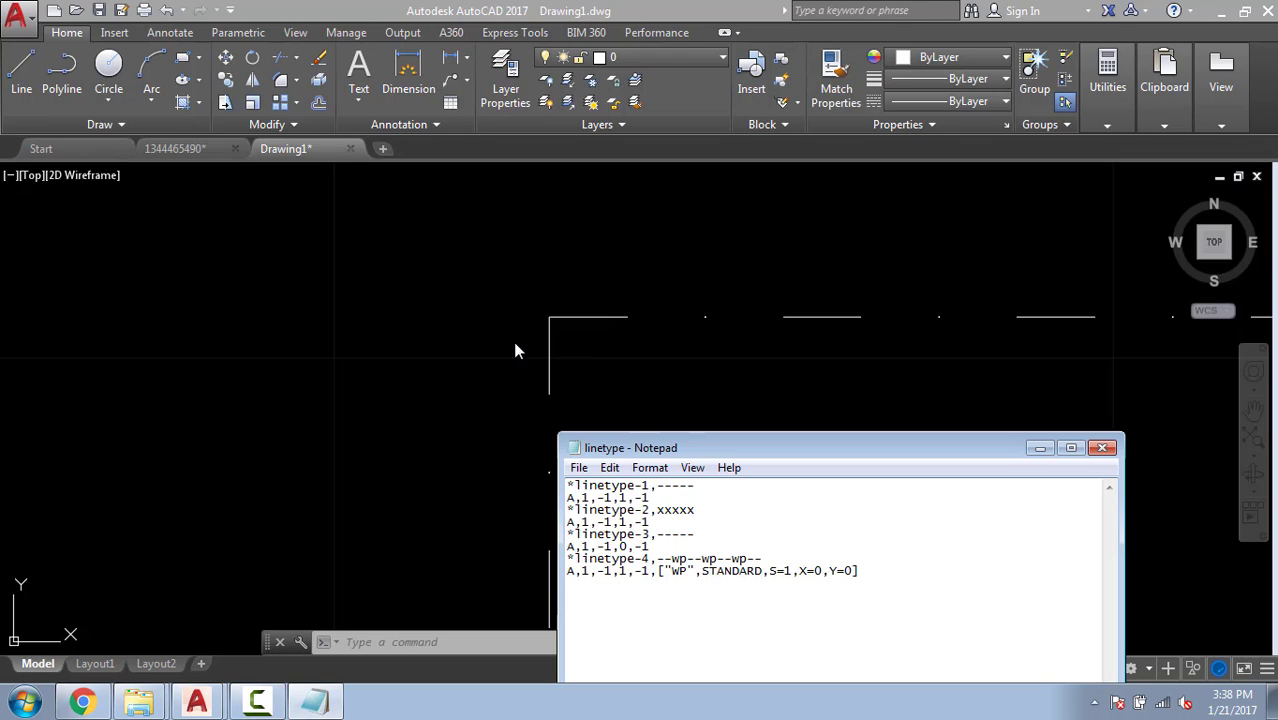
Switch to AutoCAD and load linetype-4 from the custom linetype.lin file.
left_click(451, 406)
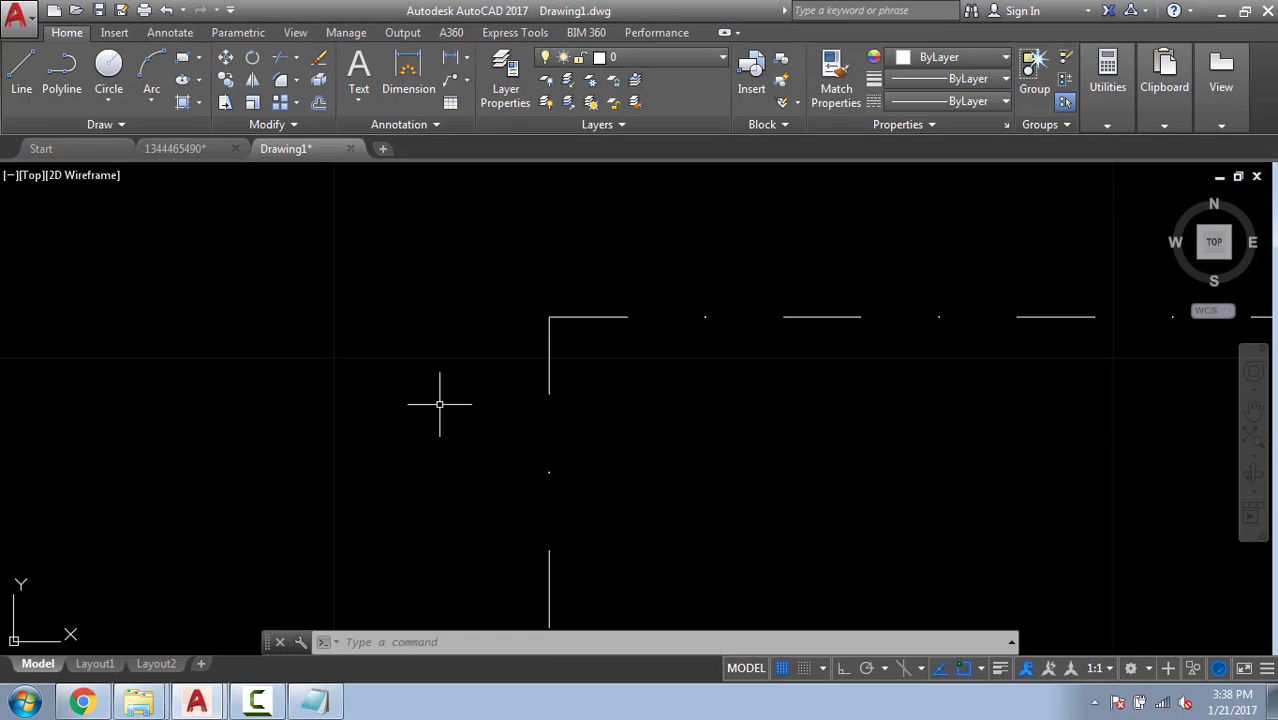
key("Escape")
key("Escape")
key("Escape")
scroll(322, 388, "down", 5)
key("Escape")
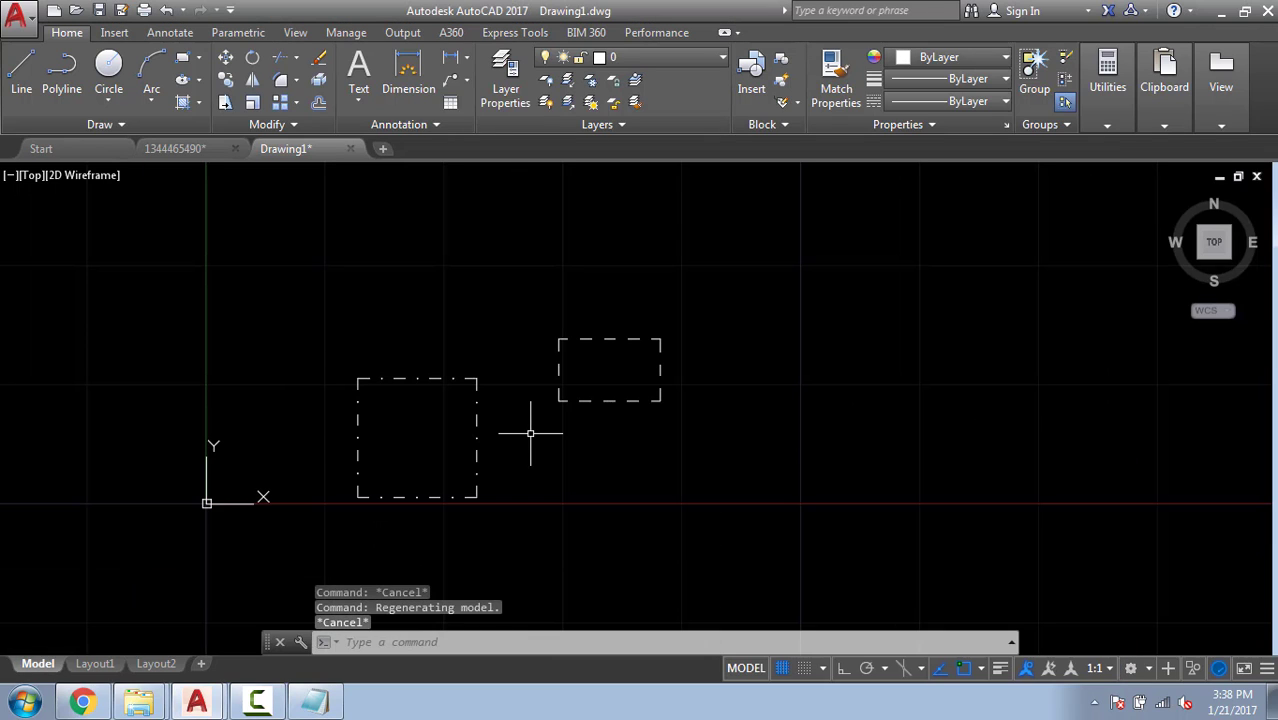
type("LT")
key("Return")
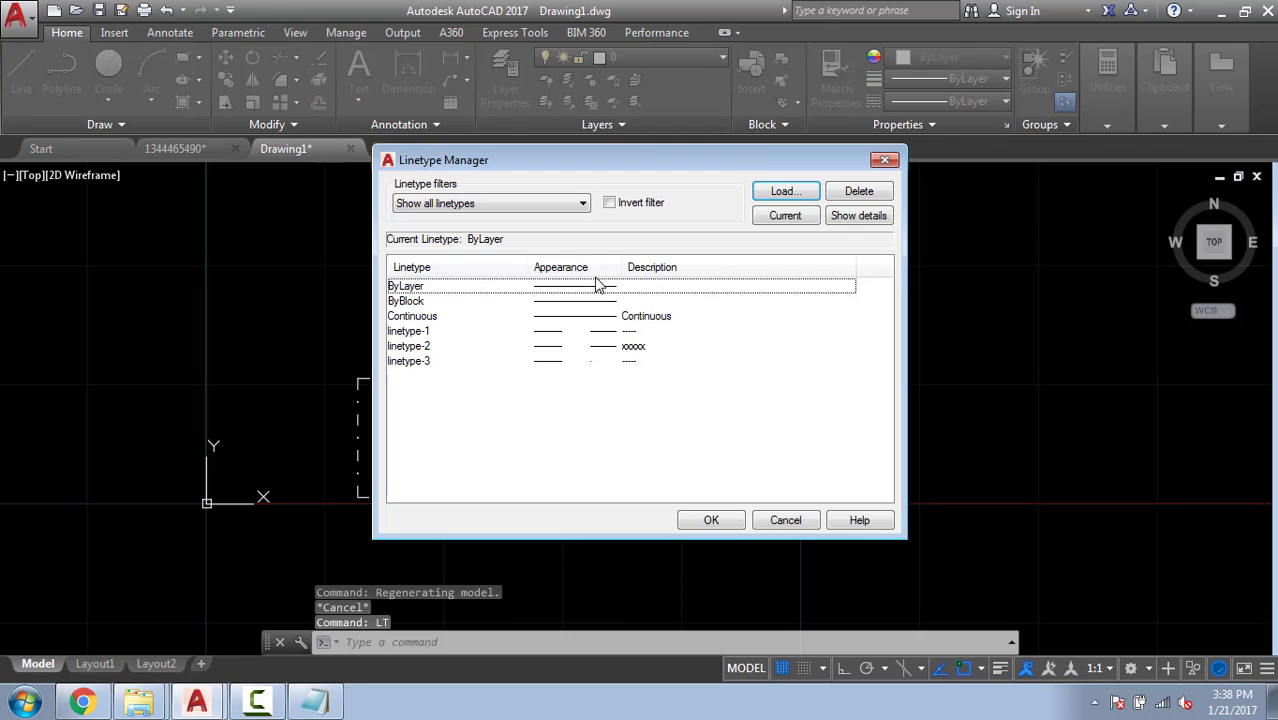
left_click(776, 192)
left_click(481, 237)
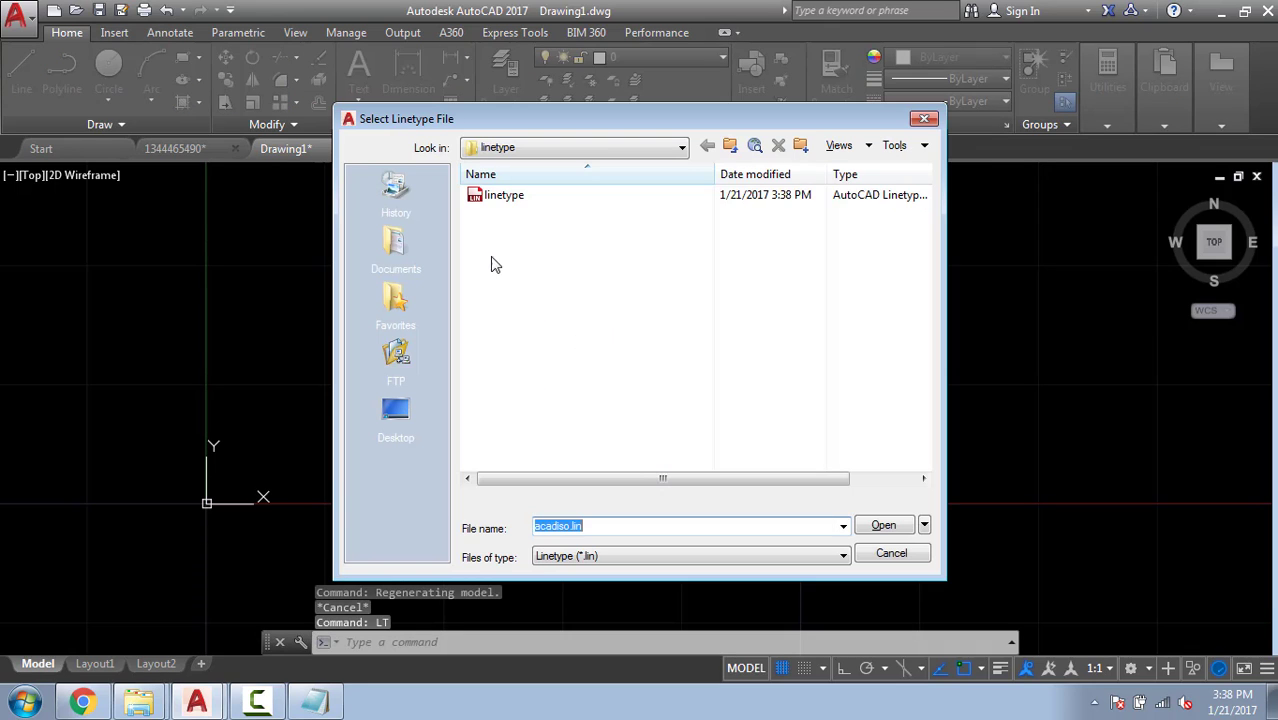
double_click(500, 194)
double_click(488, 367)
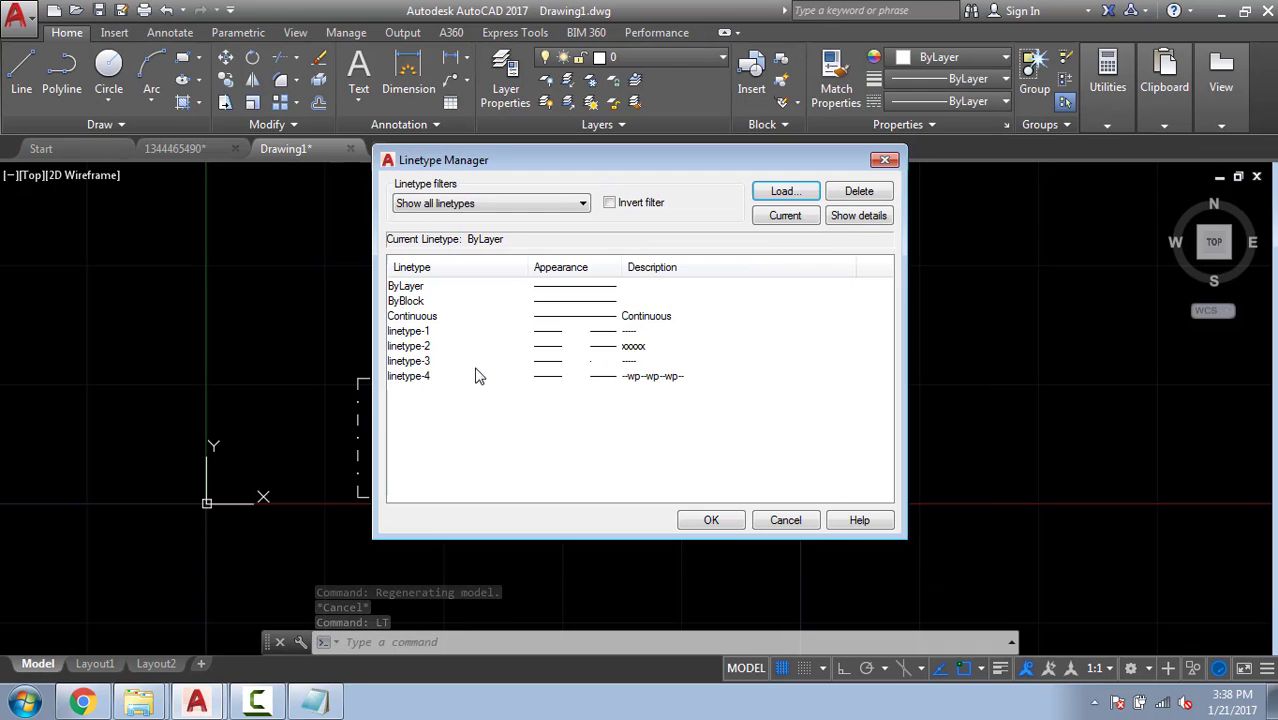
Close the linetype manager and draw a large rectangle beside the two existing ones, overlapping the small dashed one.
left_click(711, 520)
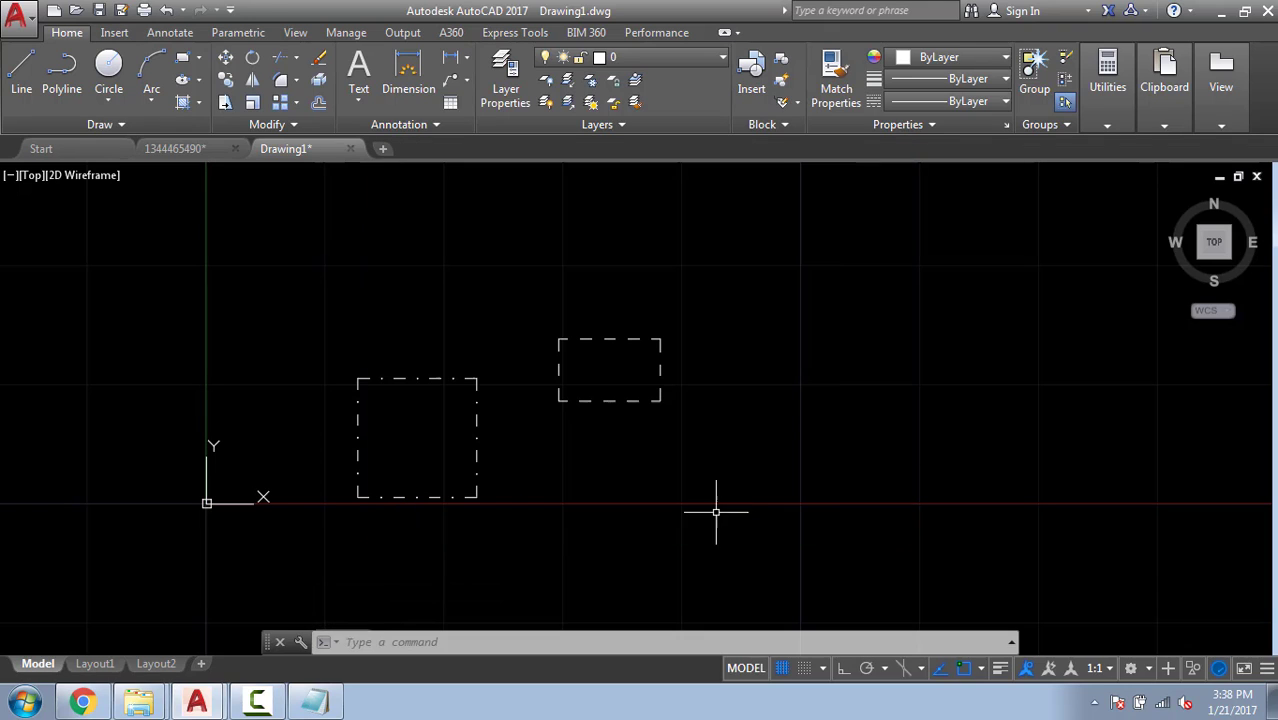
key("Escape")
key("Escape")
key("Escape")
type("rec")
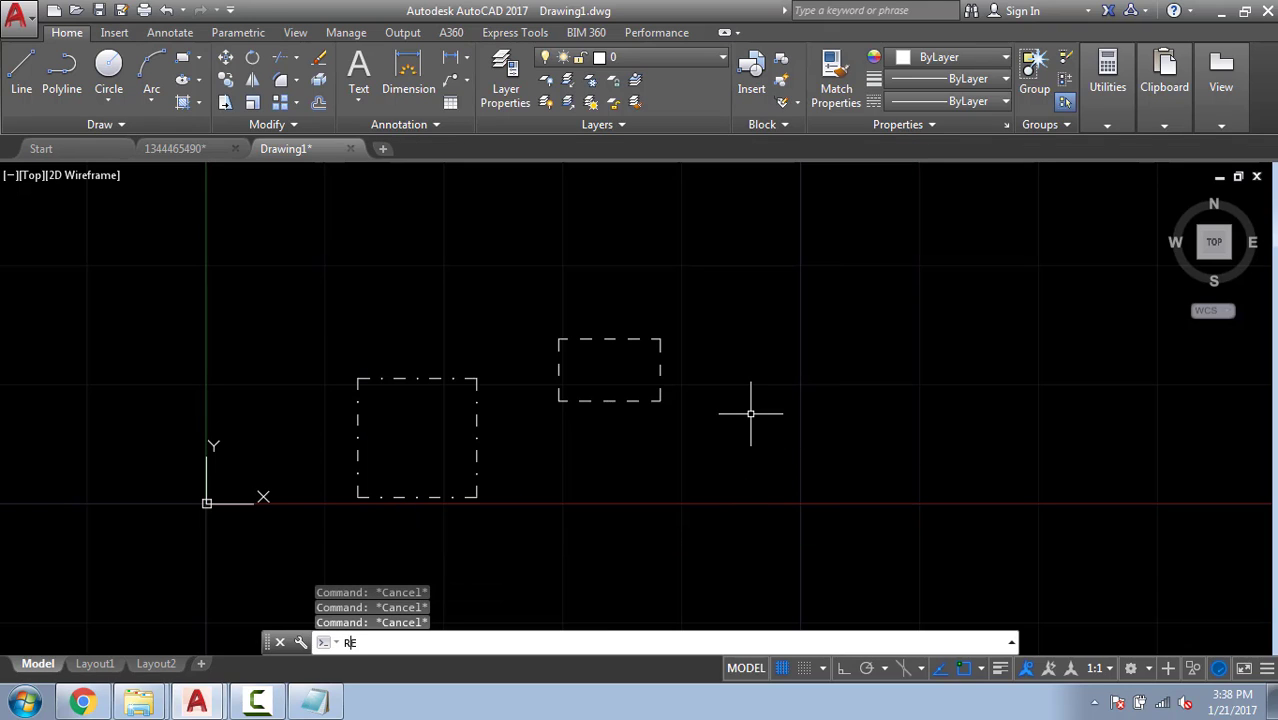
key("Return")
left_click(655, 488)
left_click(973, 292)
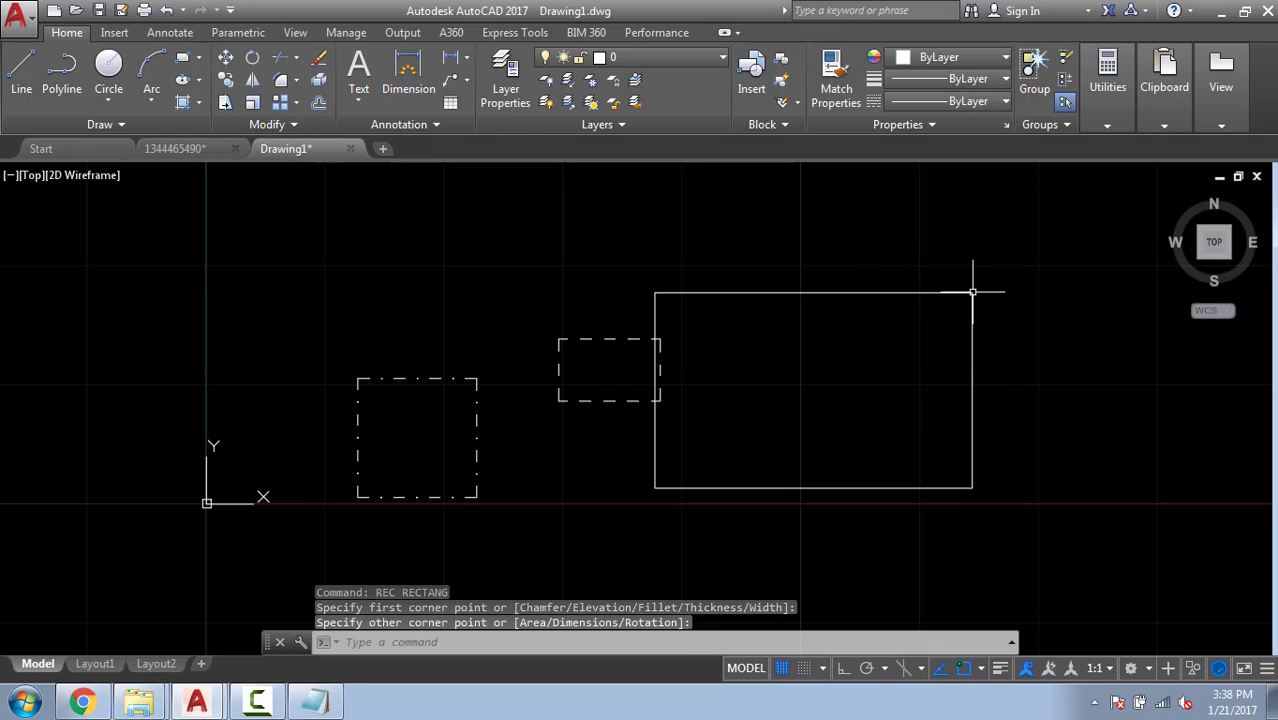
Assign linetype-4 to the new large rectangle and inspect the WP text along its lower edge.
left_click(1060, 320)
left_click(805, 434)
left_click(955, 103)
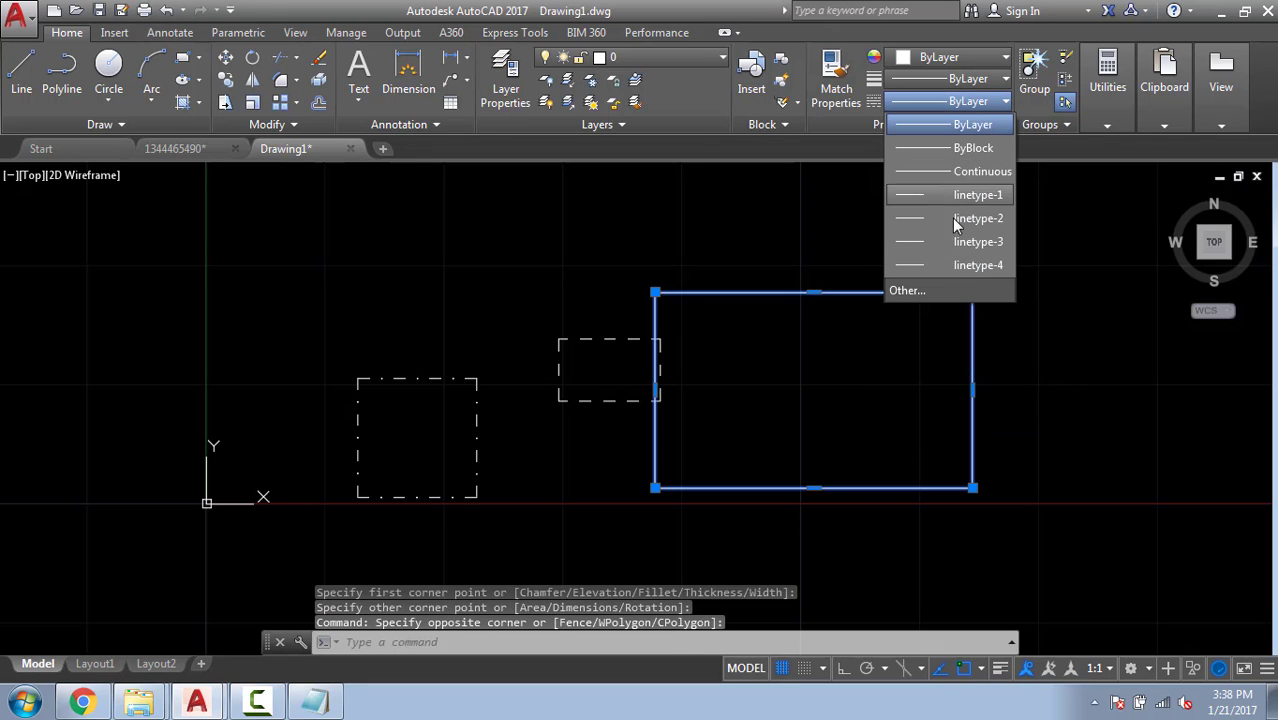
left_click(947, 266)
key("Escape")
scroll(853, 303, "up", 2)
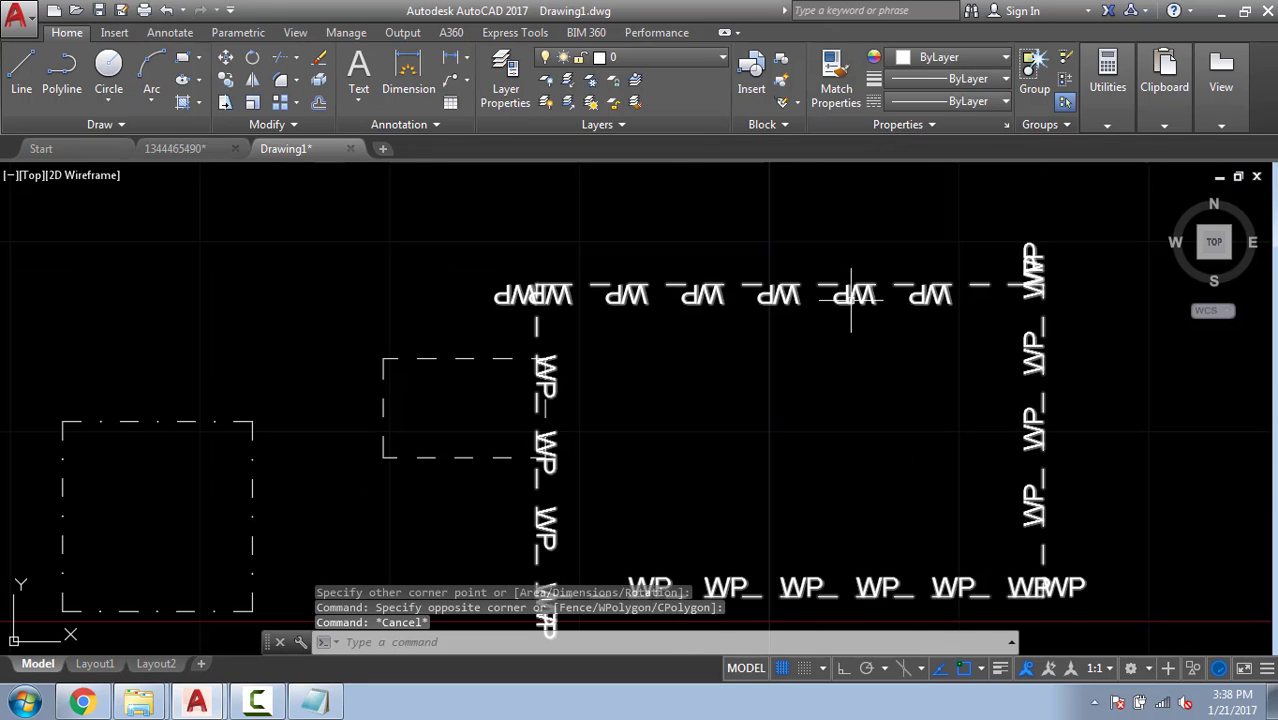
middle_click_drag(664, 404, 657, 196)
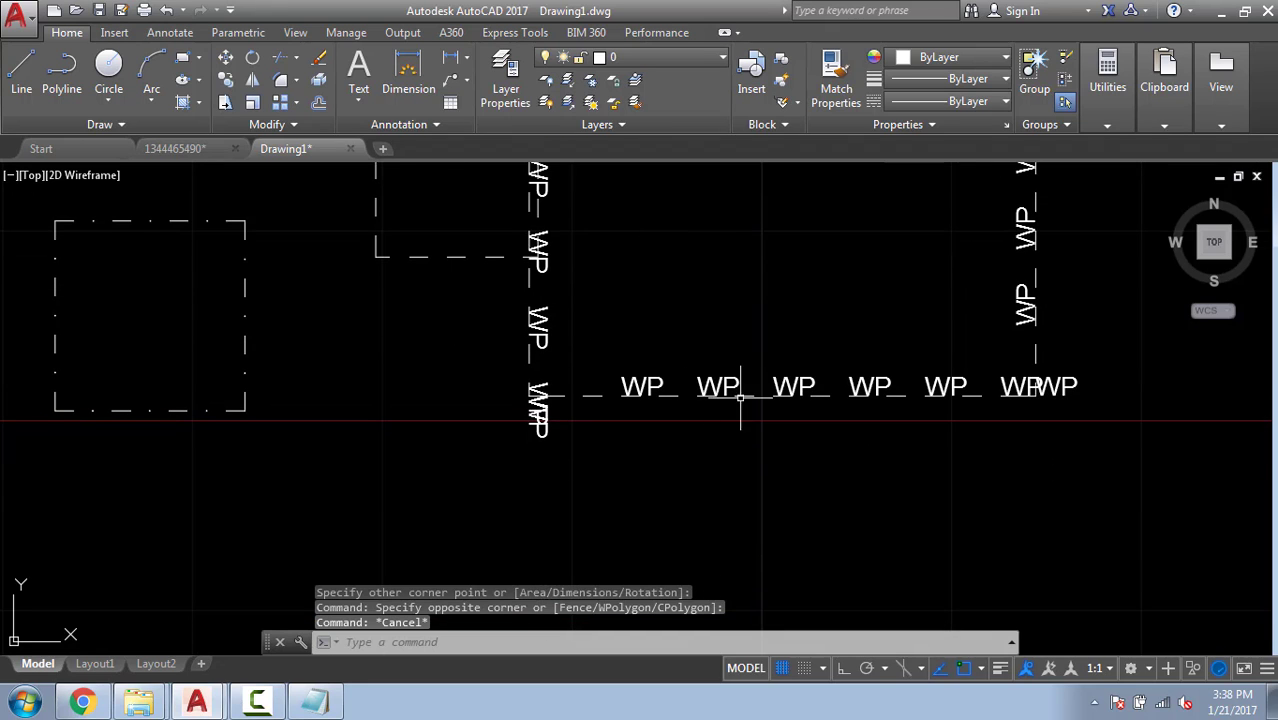
scroll(730, 400, "up", 5)
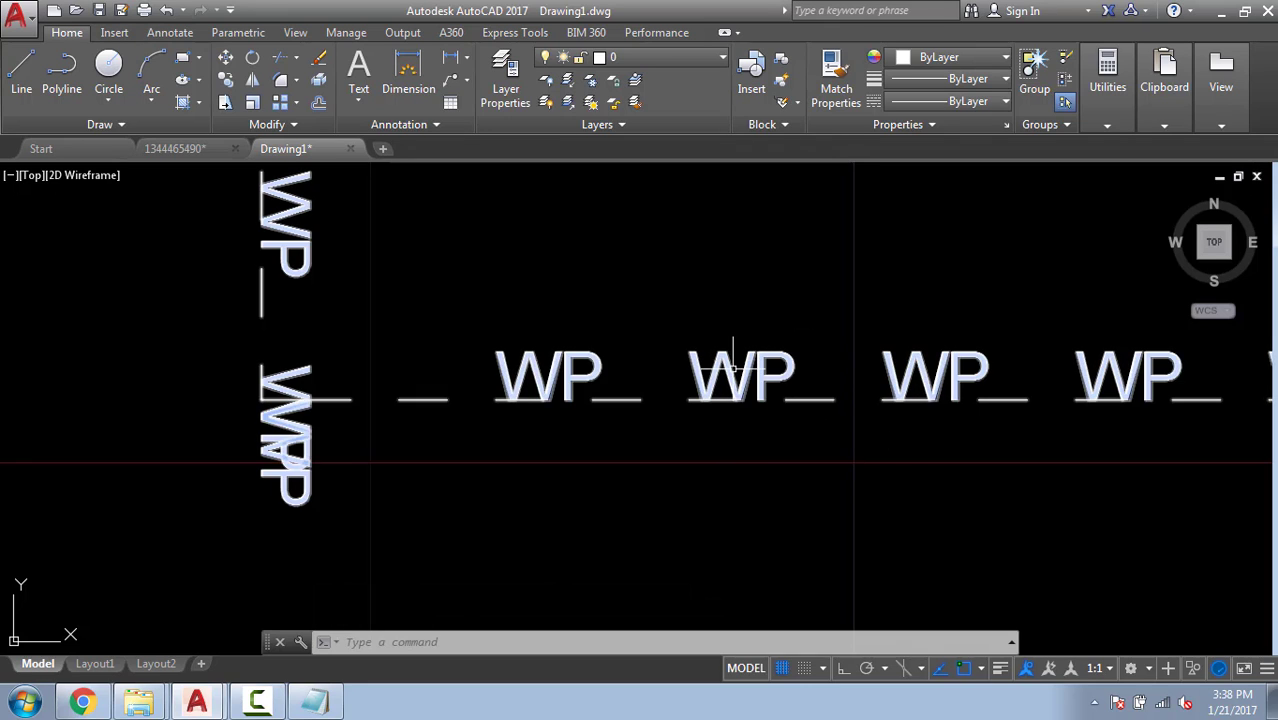
scroll(745, 400, "up", 2)
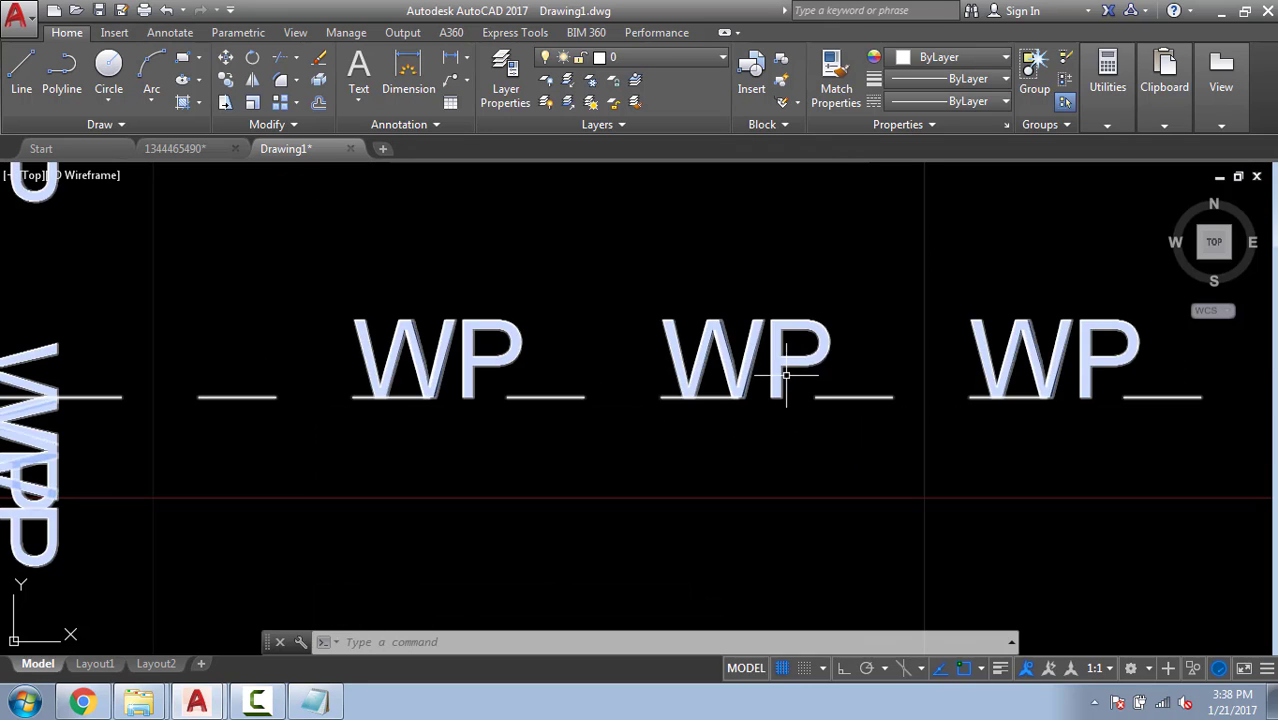
scroll(748, 378, "down", 2)
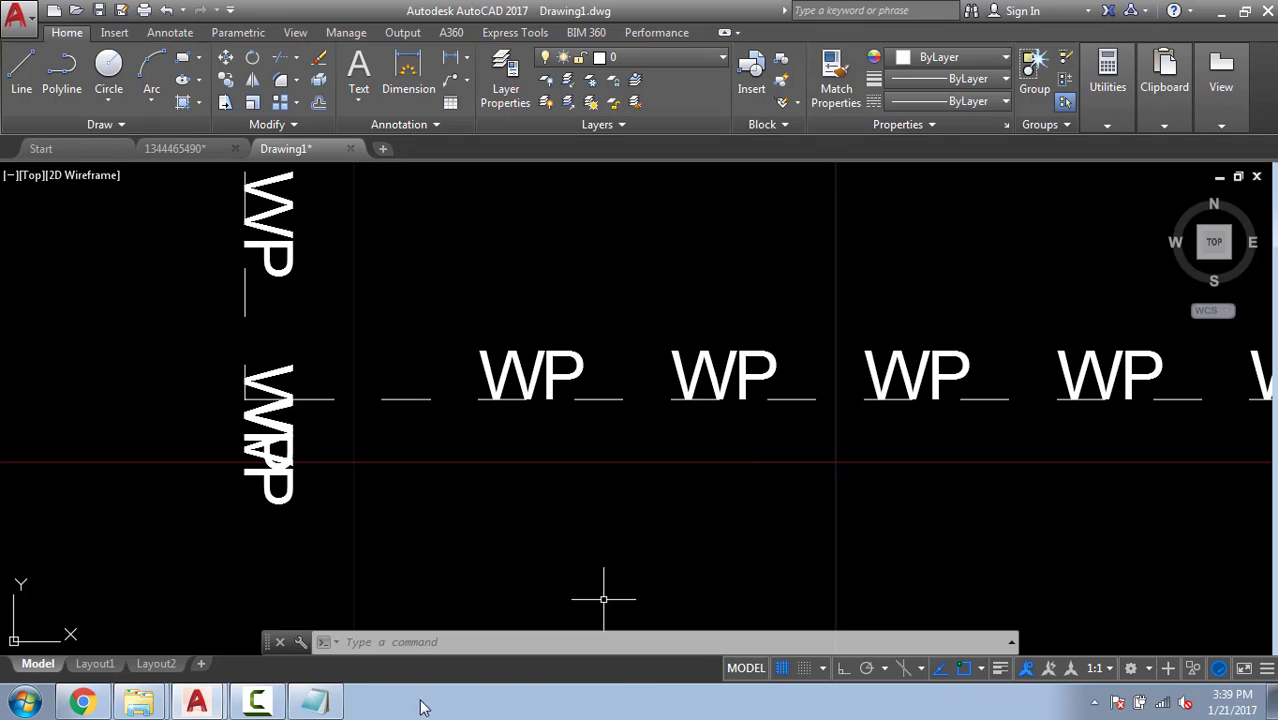
Switch to Notepad and set the text scale in the linetype-4 definition to S=.5.
left_click(316, 703)
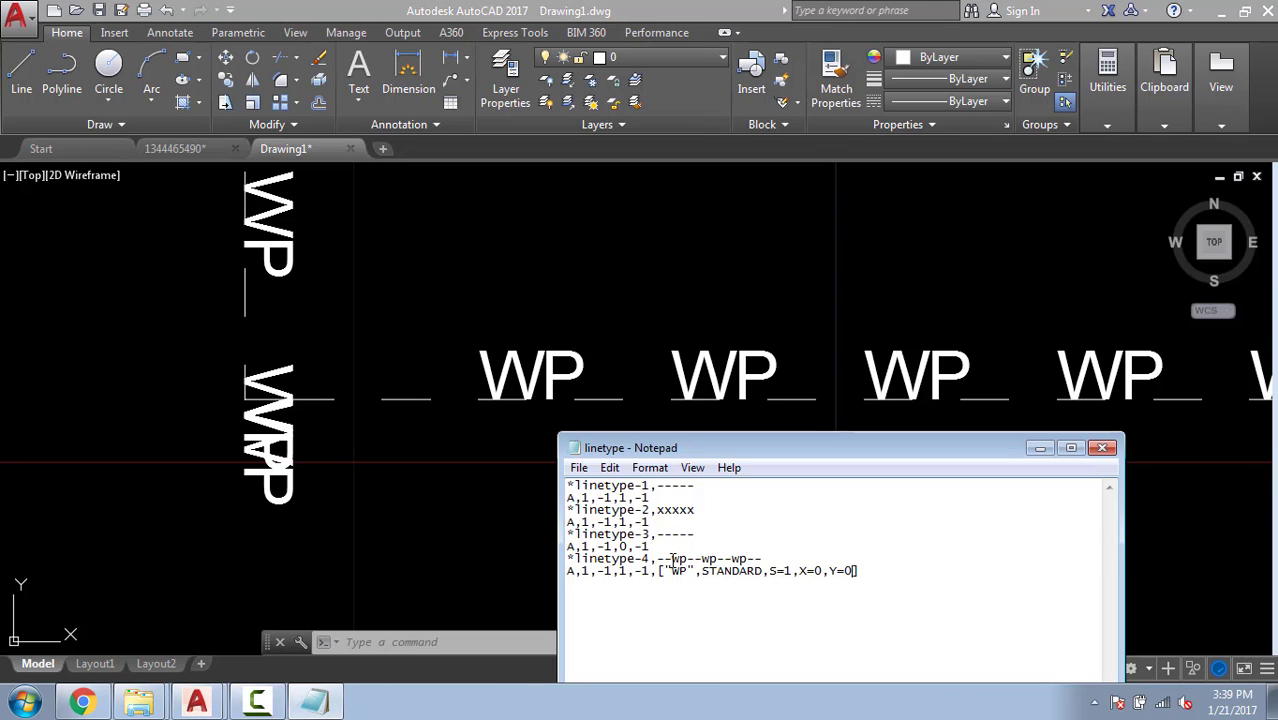
left_click_drag(770, 575, 792, 574)
left_click(797, 565)
type(".5")
left_click(505, 463)
key("Escape")
key("Escape")
key("Escape")
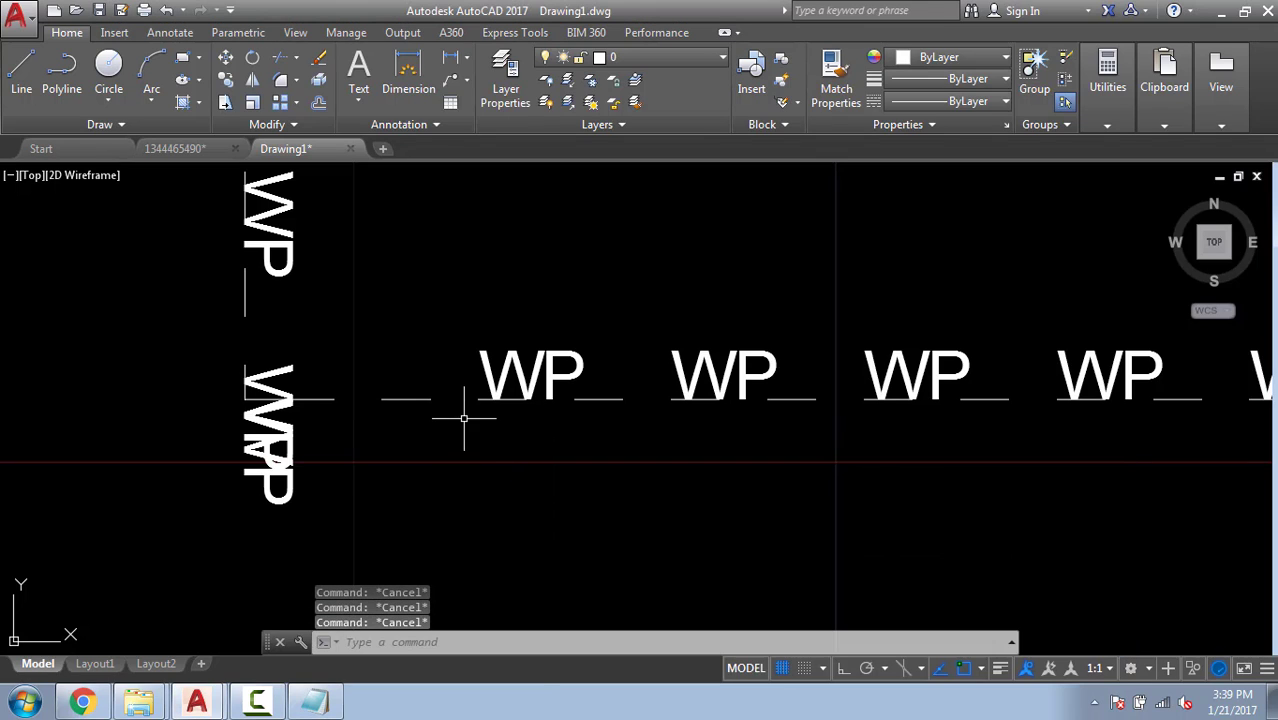
type("l")
key("Return")
left_click(467, 554)
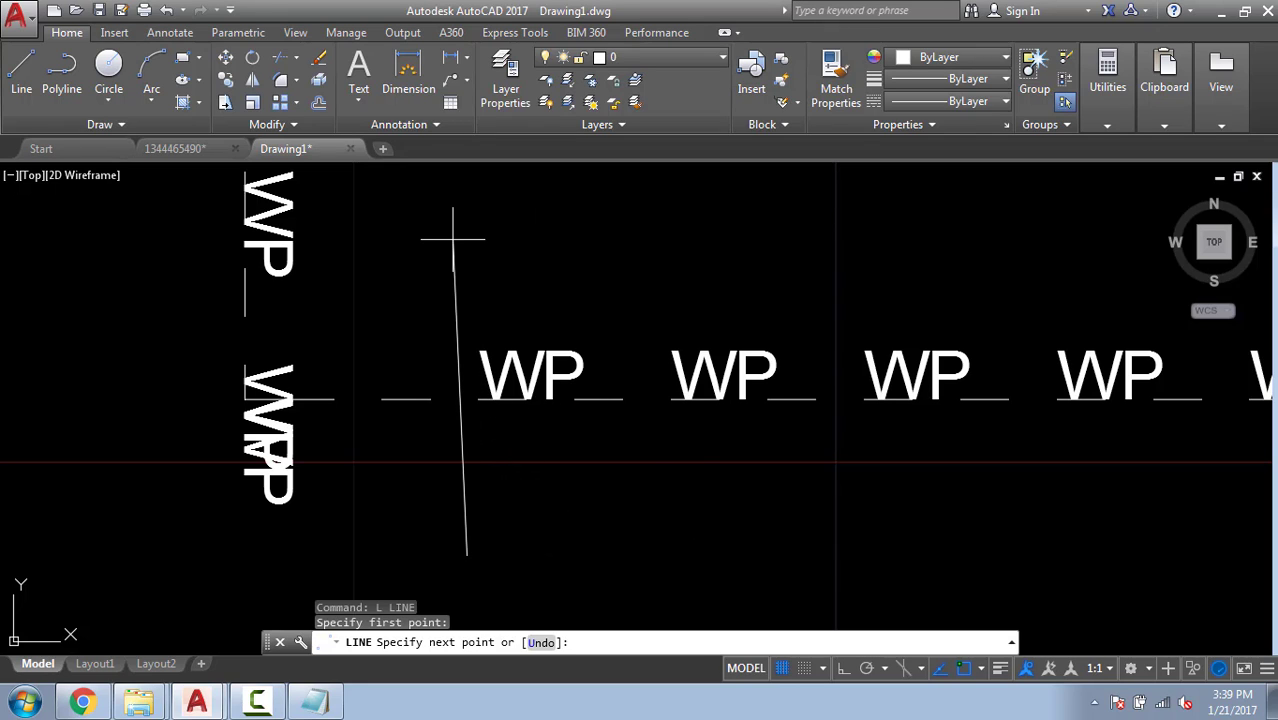
key("Escape")
left_click(518, 371)
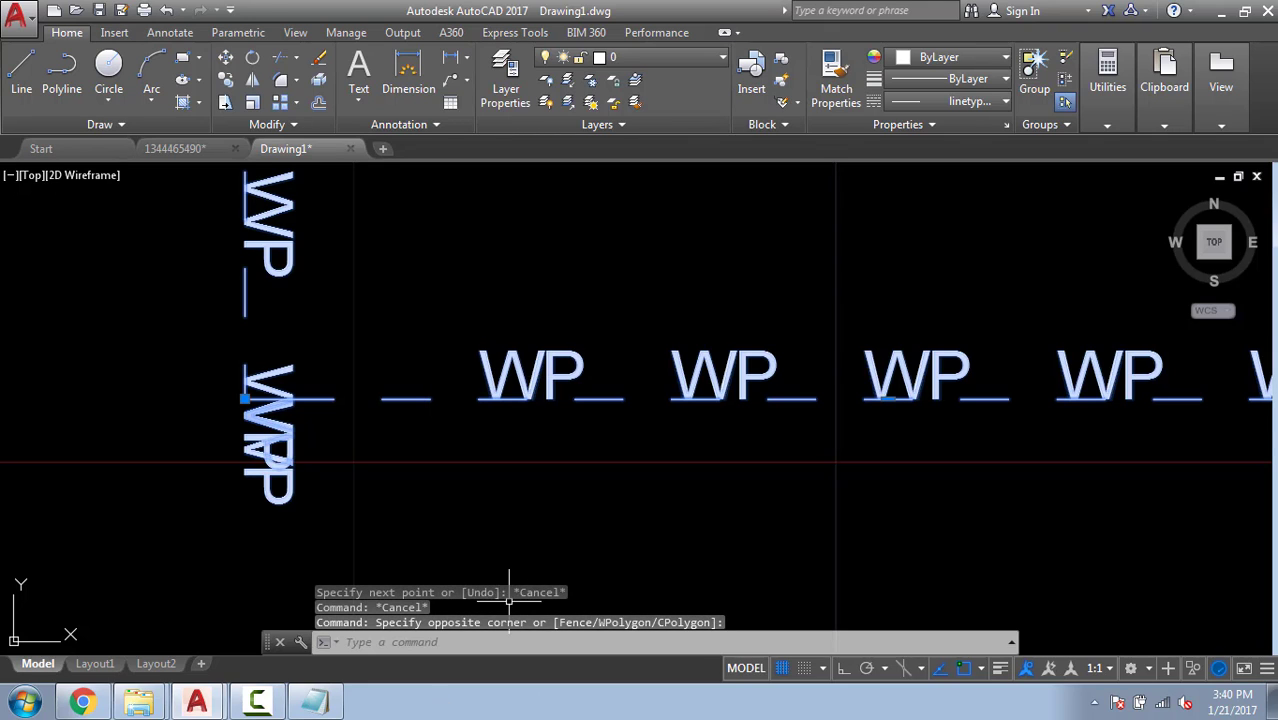
Switch to Notepad, set linetype-4's vertical offset to Y=-.5, and select its two-line definition for copying.
left_click(315, 702)
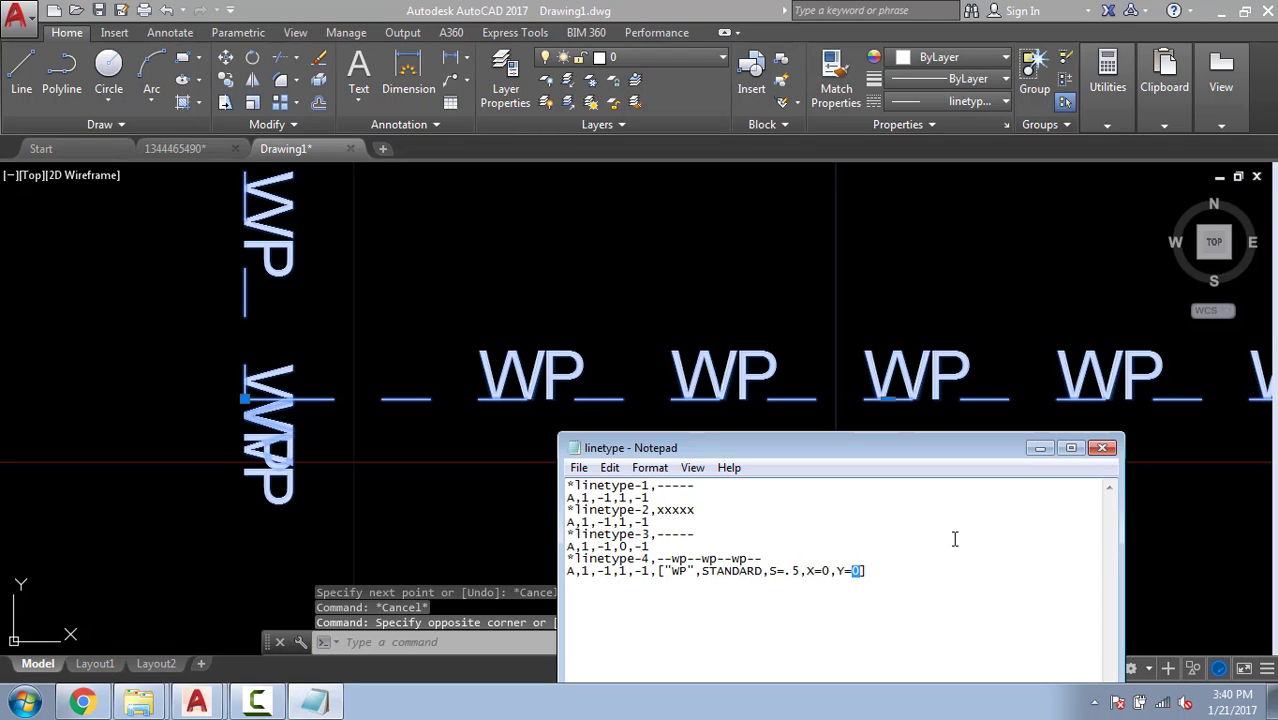
type("-.5")
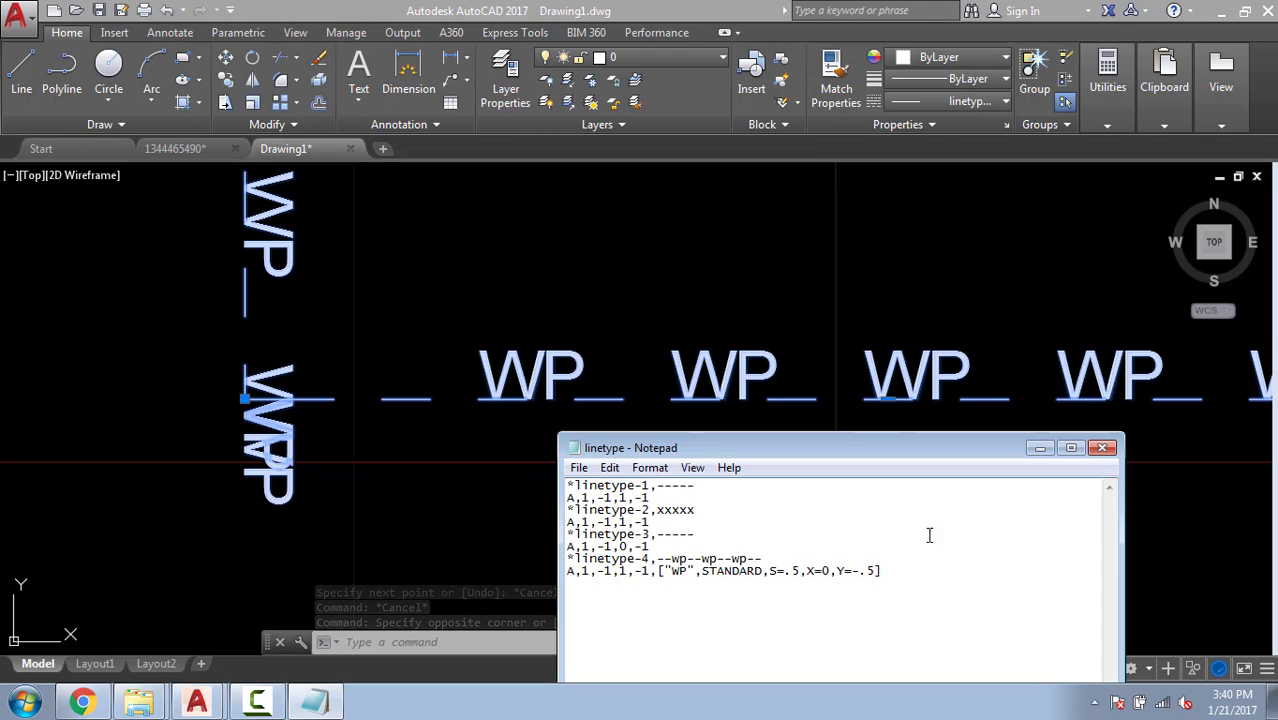
left_click_drag(917, 580, 578, 563)
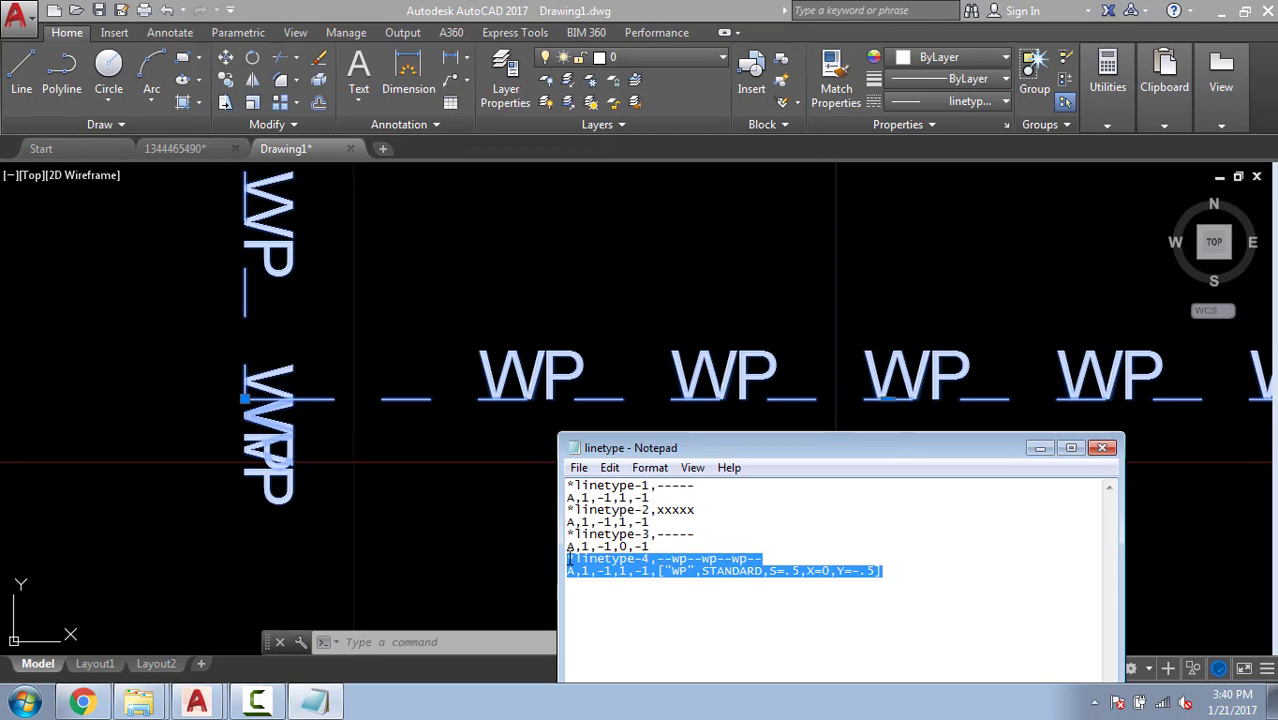
Undo the Y offset edit and restore linetype-4's text scale to S=1.
key("ctrl+z")
key("ctrl+z")
key("ctrl+z")
key("ctrl+z")
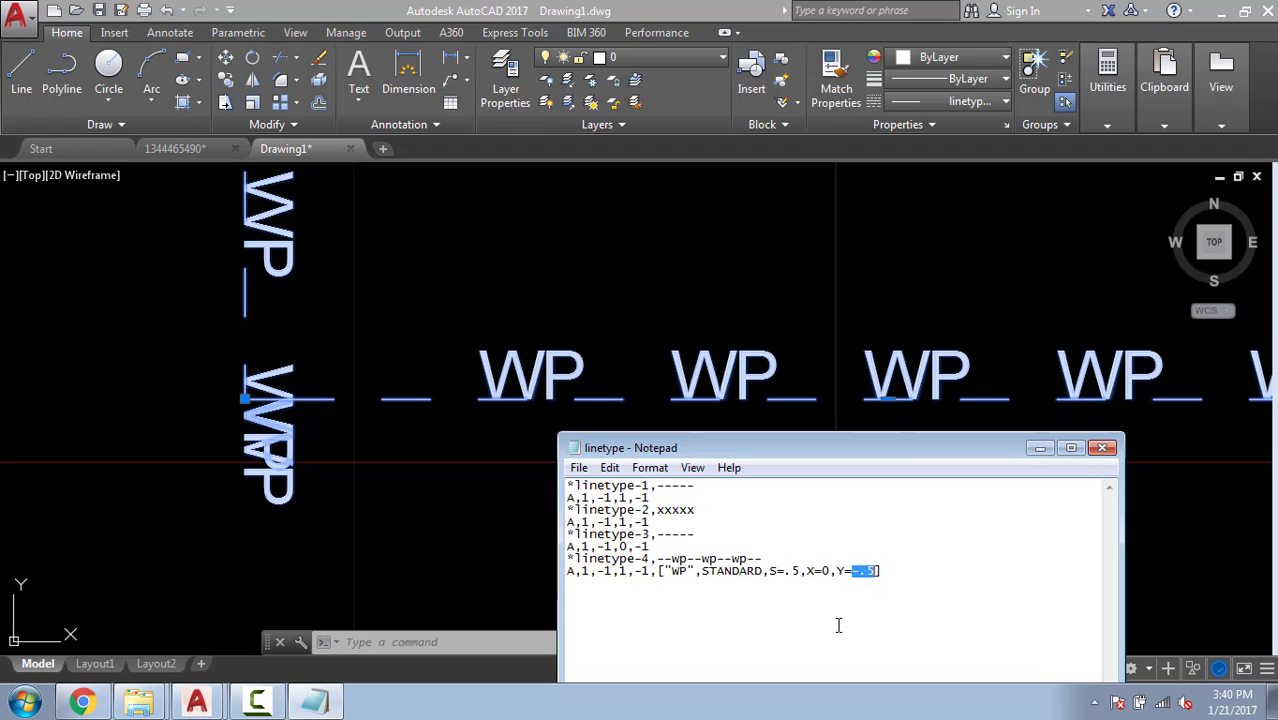
key("ctrl+z")
left_click(876, 569)
left_click_drag(800, 572, 786, 573)
type("1")
Paste the copied definition with S=.5 and Y=-.5 below linetype-4 and rename it linetype-5.
left_click(873, 569)
key("Return")
type("*linetype-4,--wp--wp--wp-- A,1,-1,1,-1,[\"WP\",STANDARD,S=.5,X=0,Y=-.5]")
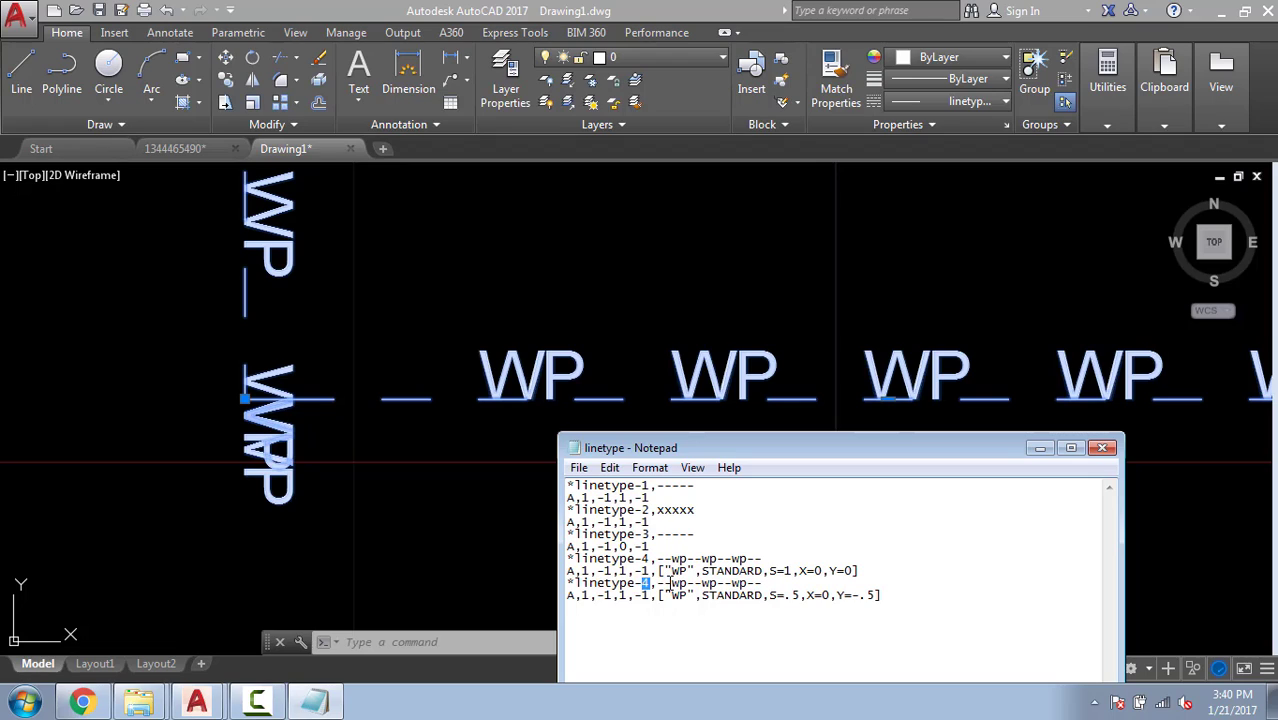
type("5")
Switch to AutoCAD and load linetype-5 from the custom linetype.lin file.
left_click(479, 285)
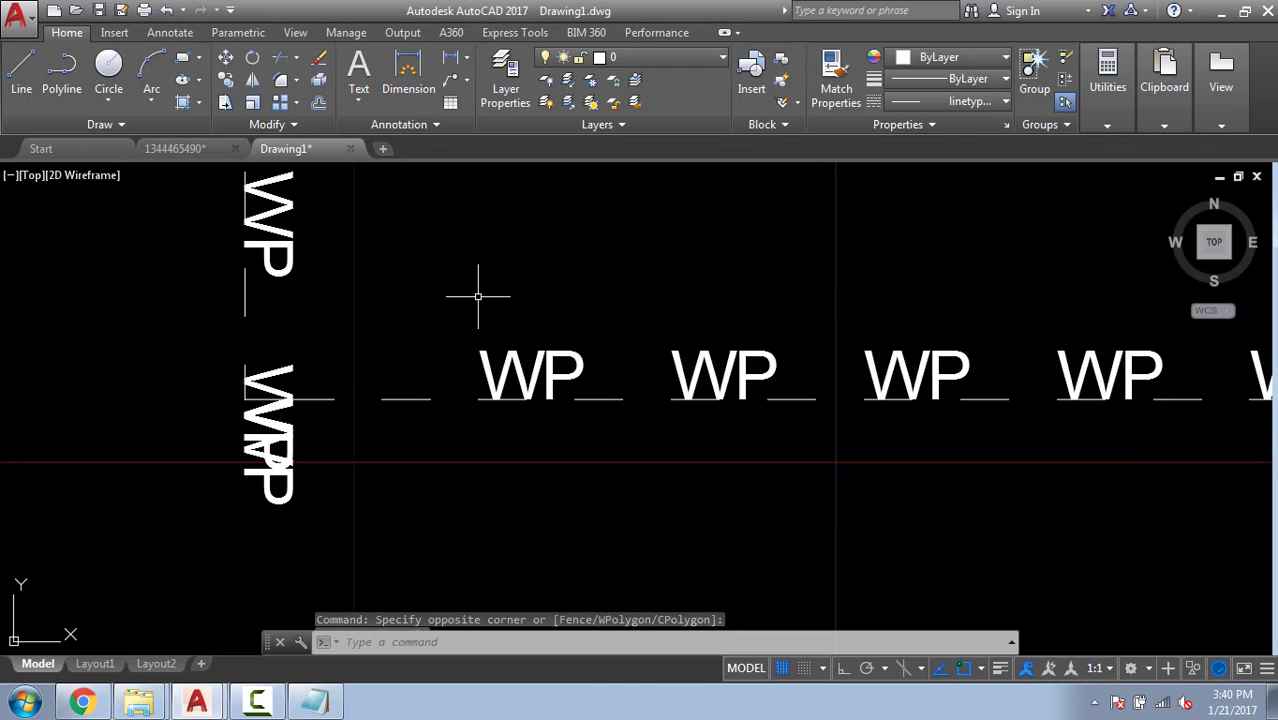
key("Escape")
key("Escape")
type("LT")
key("Return")
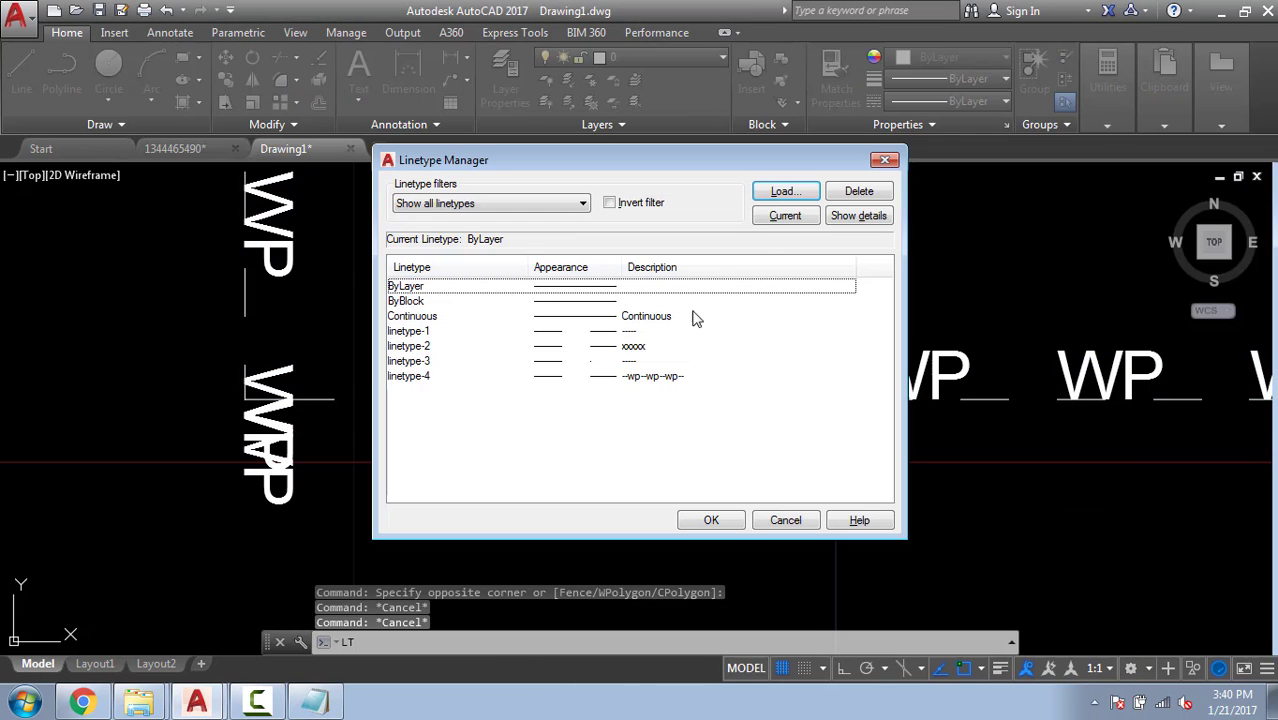
left_click(785, 191)
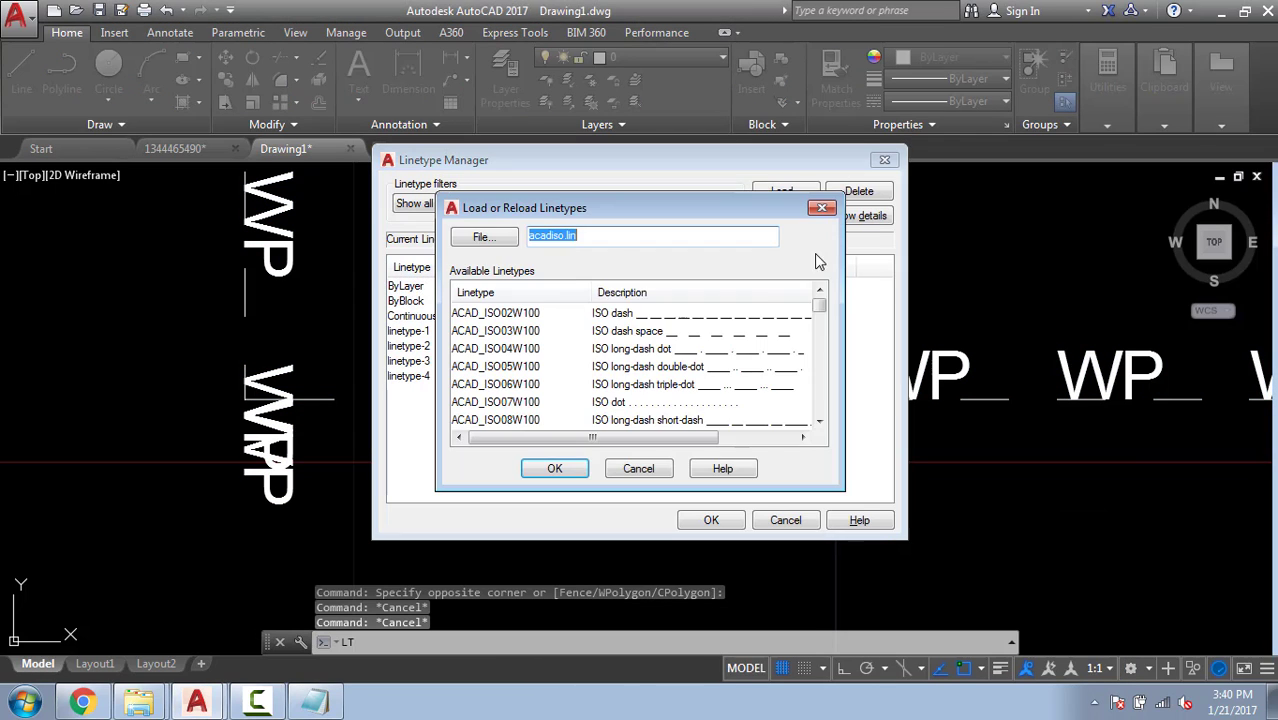
left_click(484, 238)
double_click(526, 202)
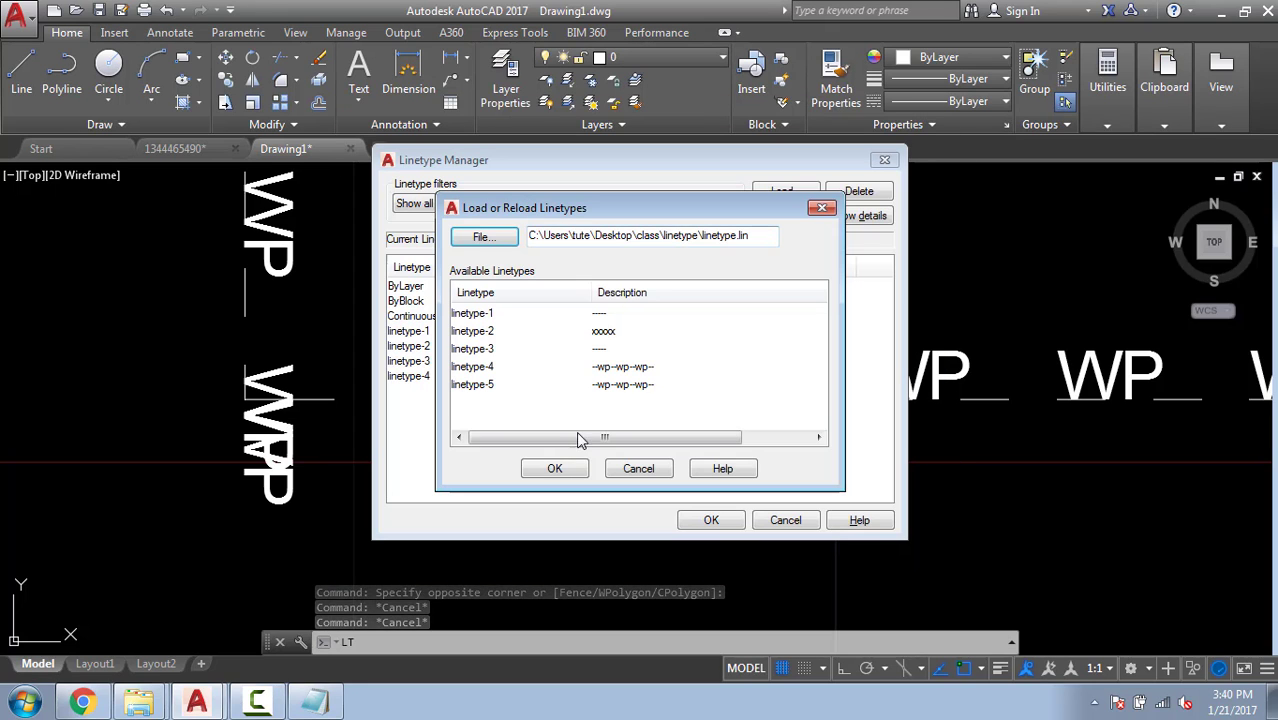
double_click(491, 385)
left_click(711, 520)
Change the large rectangle's linetype to linetype-5 and inspect the WP text placement.
left_click(864, 416)
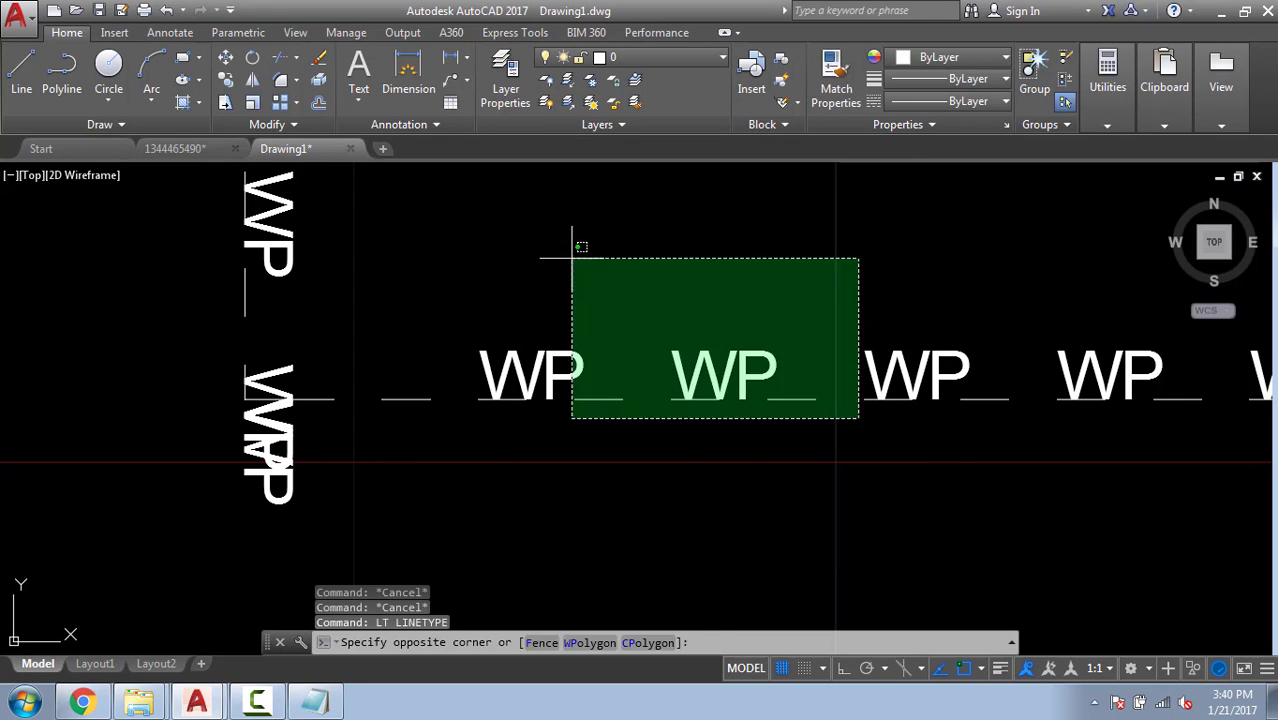
left_click(576, 255)
left_click(958, 101)
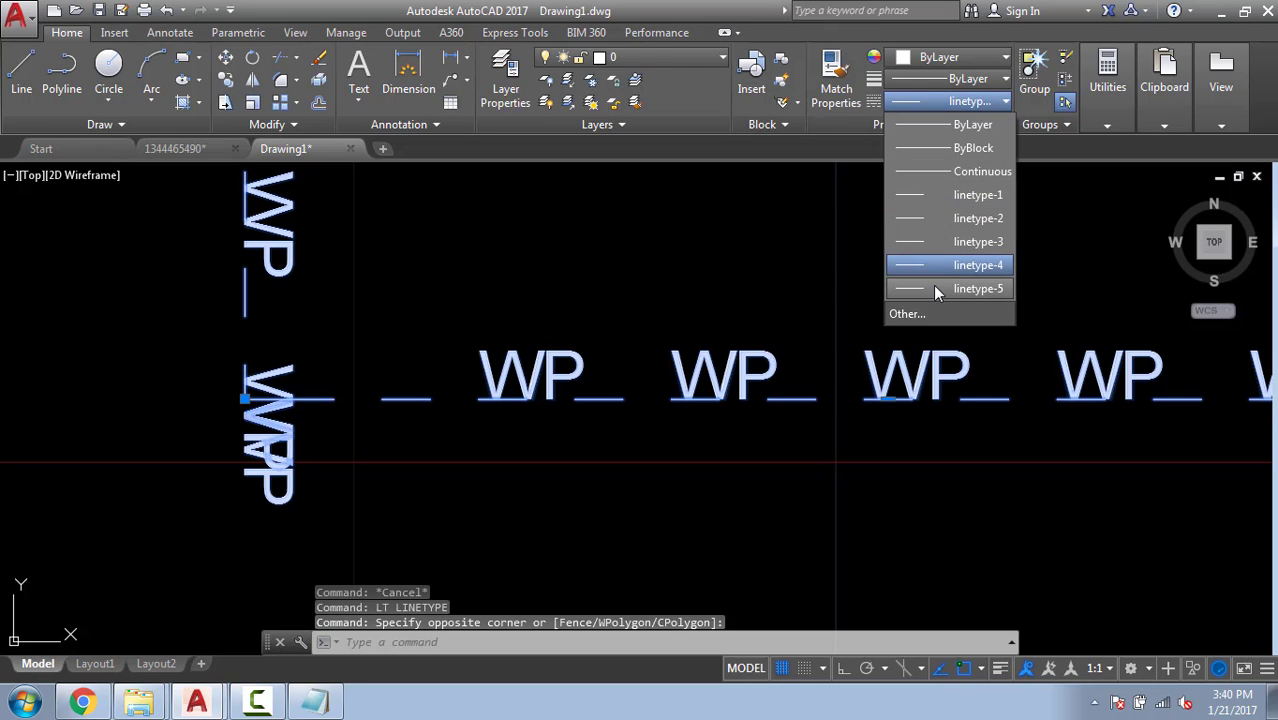
left_click(933, 285)
scroll(676, 400, "up", 4)
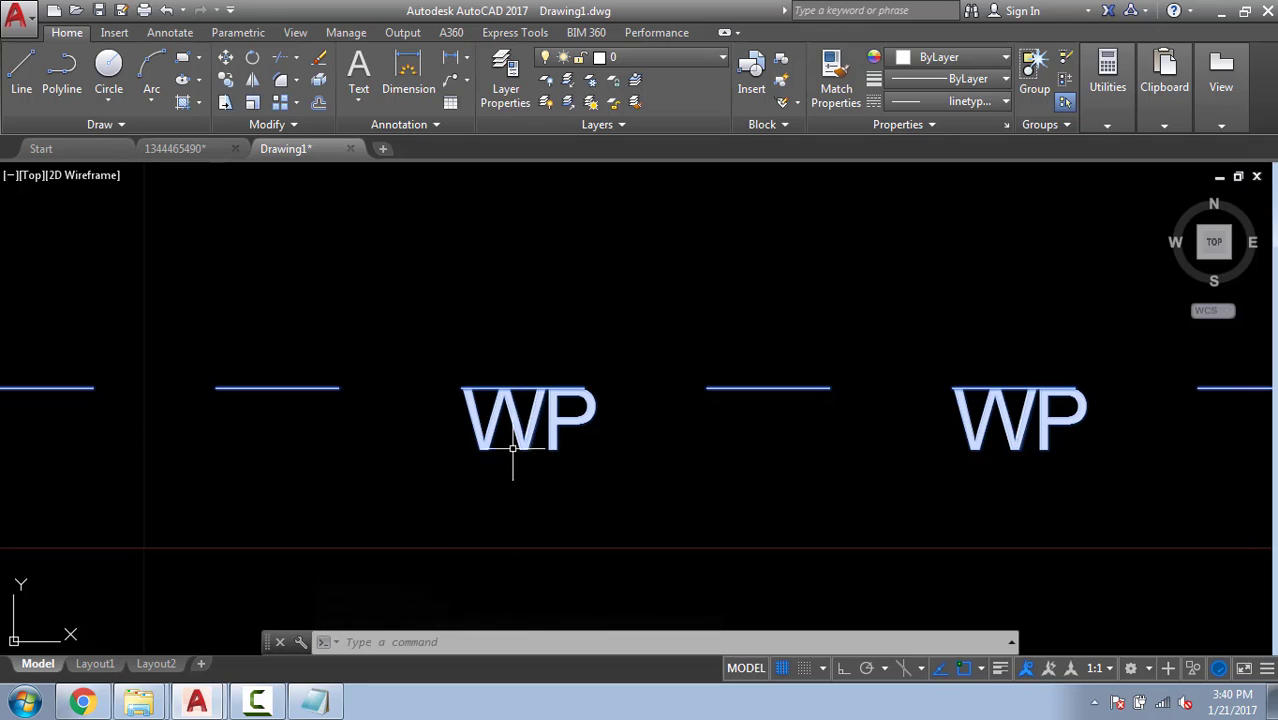
Switch to Notepad and set linetype-5's text offsets to X=-.25 and Y=-.25.
left_click(315, 704)
mouse_move(875, 595)
left_mouse_down()
mouse_move(838, 595)
mouse_move(861, 595)
left_mouse_up()
type(".25")
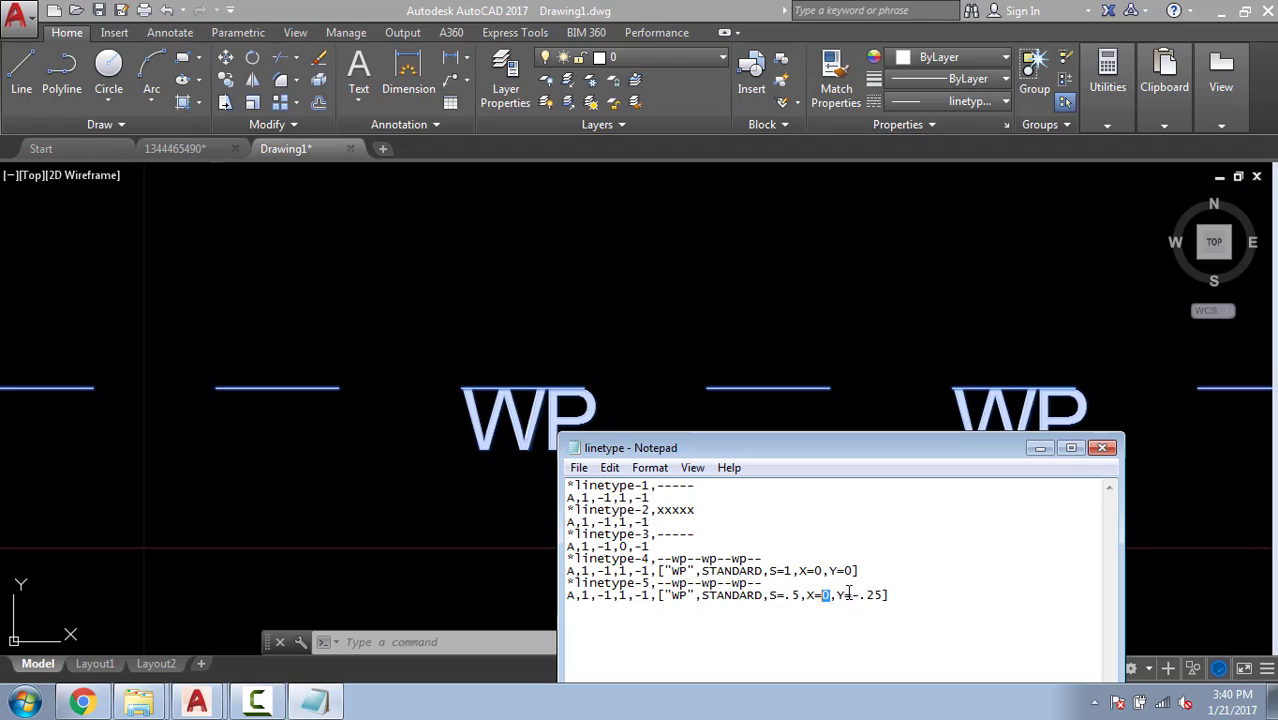
type(".25")
Paste a copy of the linetype-5 definition at the end of the file and name it linetype-6.
left_click_drag(1025, 593, 785, 595)
left_click_drag(930, 593, 566, 586)
key("ctrl+c")
left_click(928, 592)
key("ctrl+v")
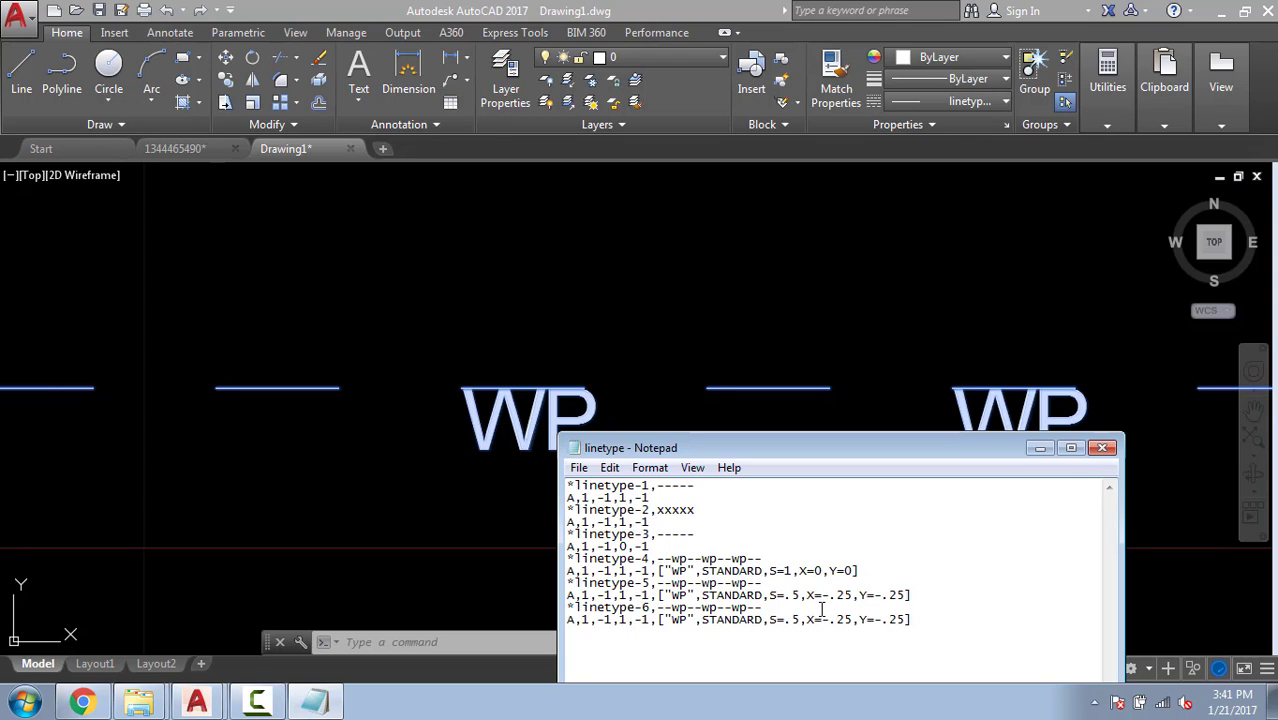
Switch to AutoCAD and load linetype-6 from the custom linetype.lin file.
left_click(530, 226)
key("Escape")
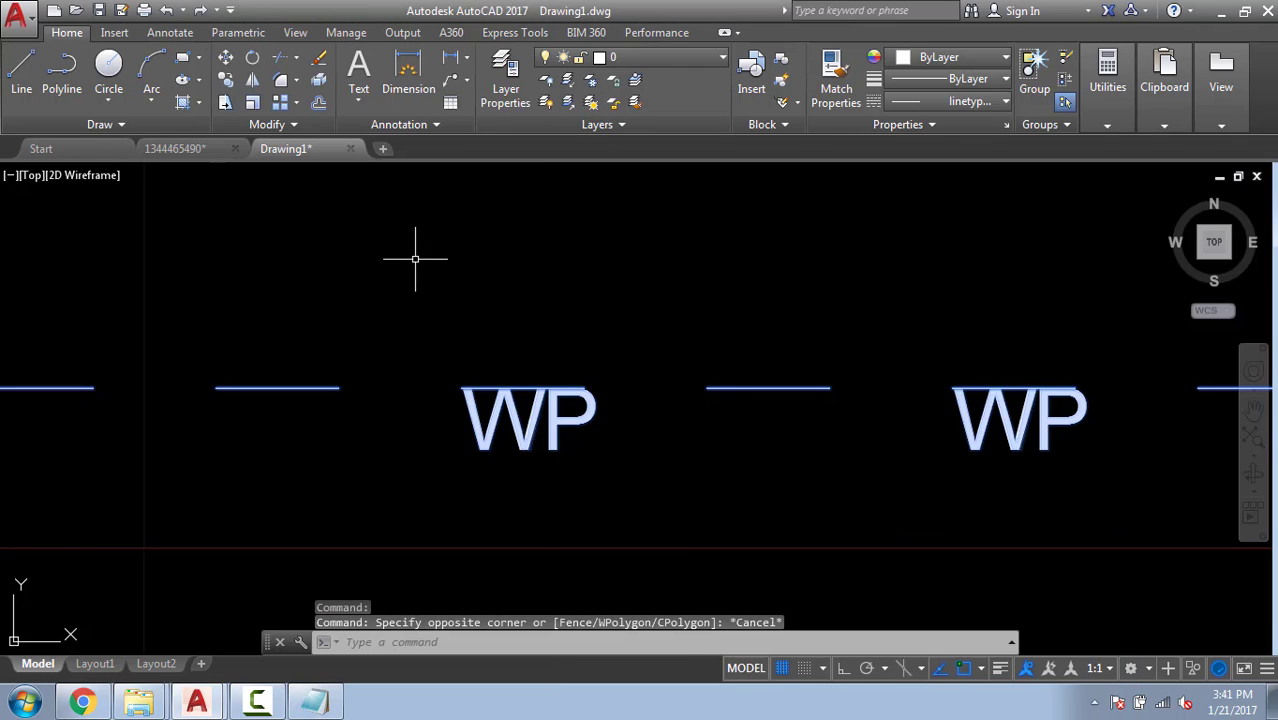
type("LT")
key("Return")
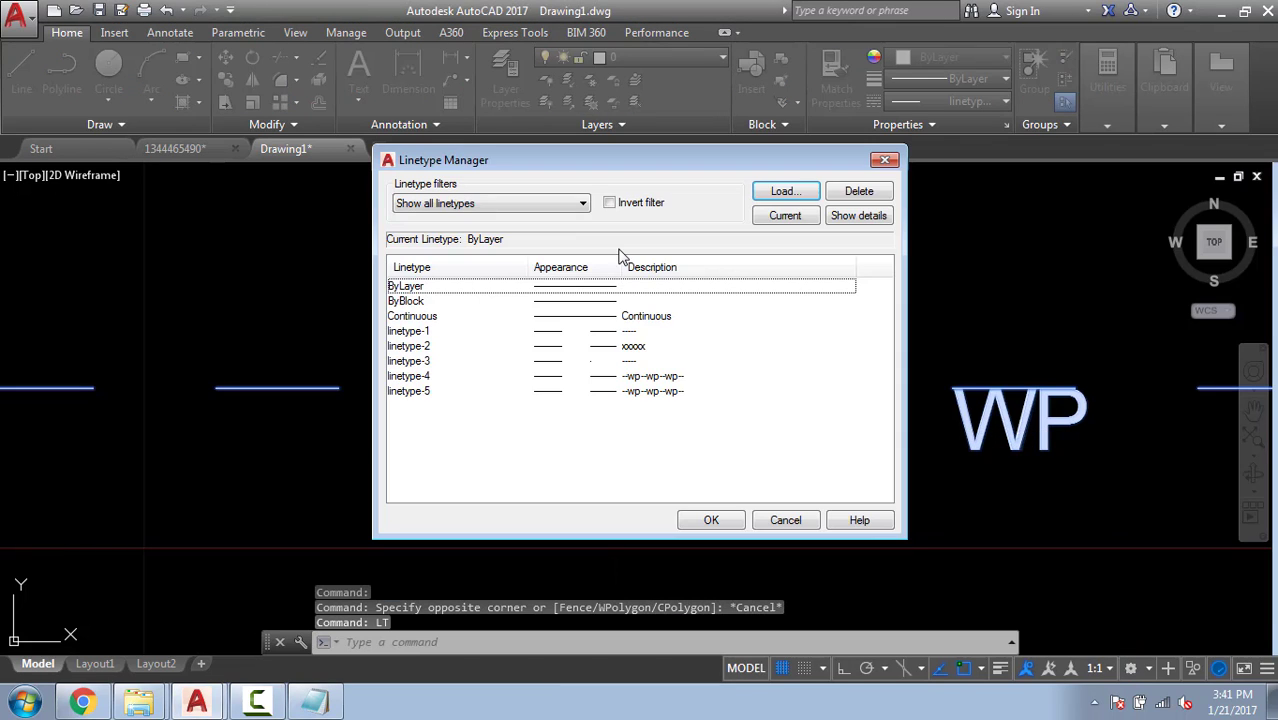
left_click(782, 191)
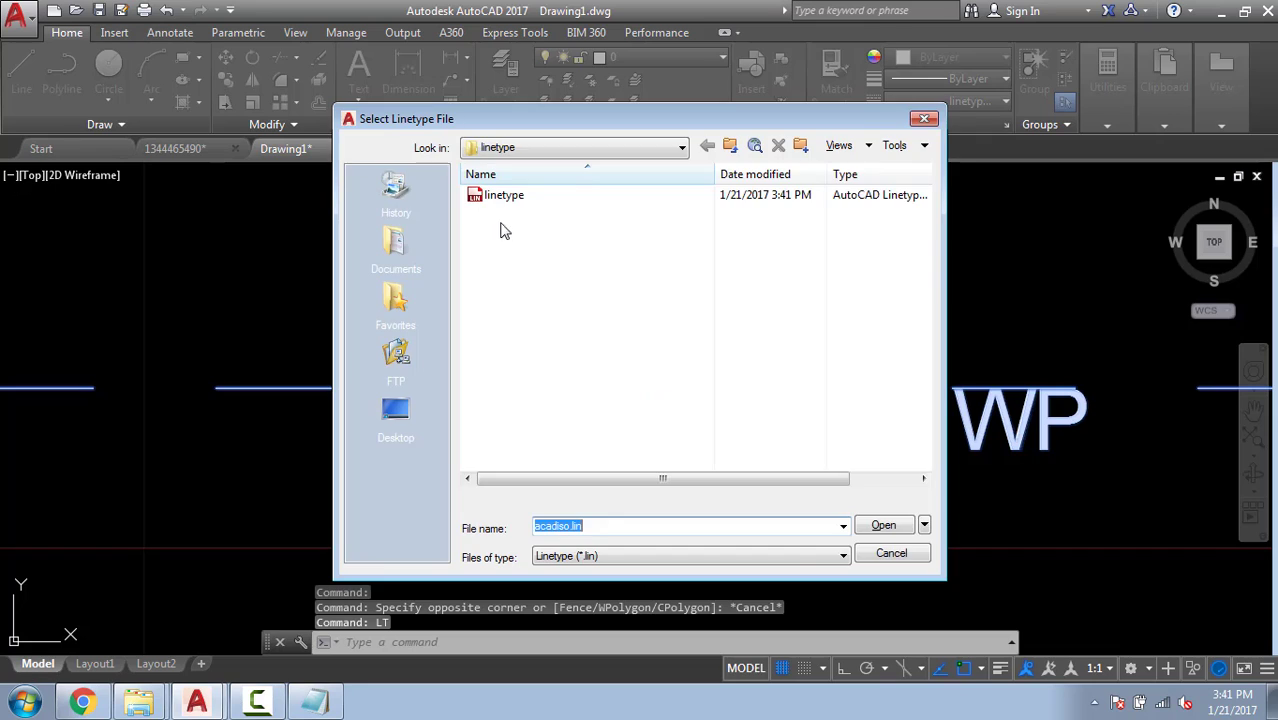
double_click(504, 197)
double_click(476, 403)
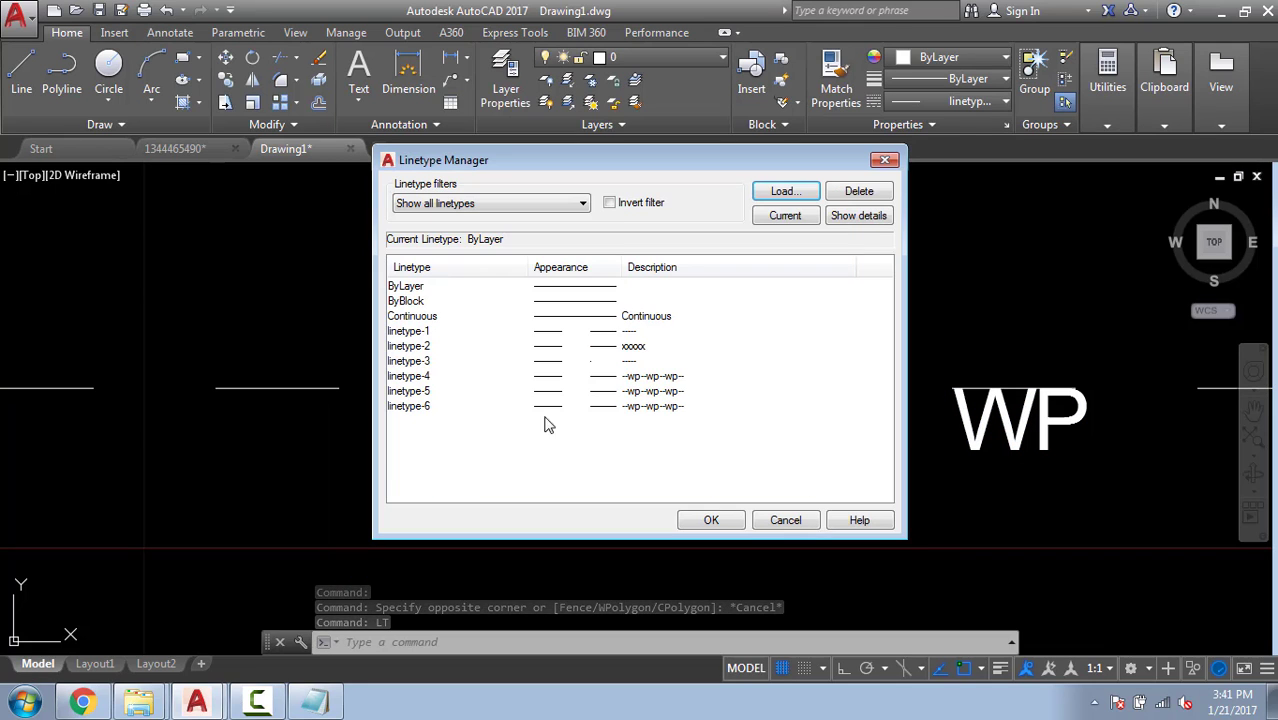
left_click(733, 520)
Change the large rectangle's linetype to linetype-6 and inspect the WP text against the dashes.
left_click(727, 499)
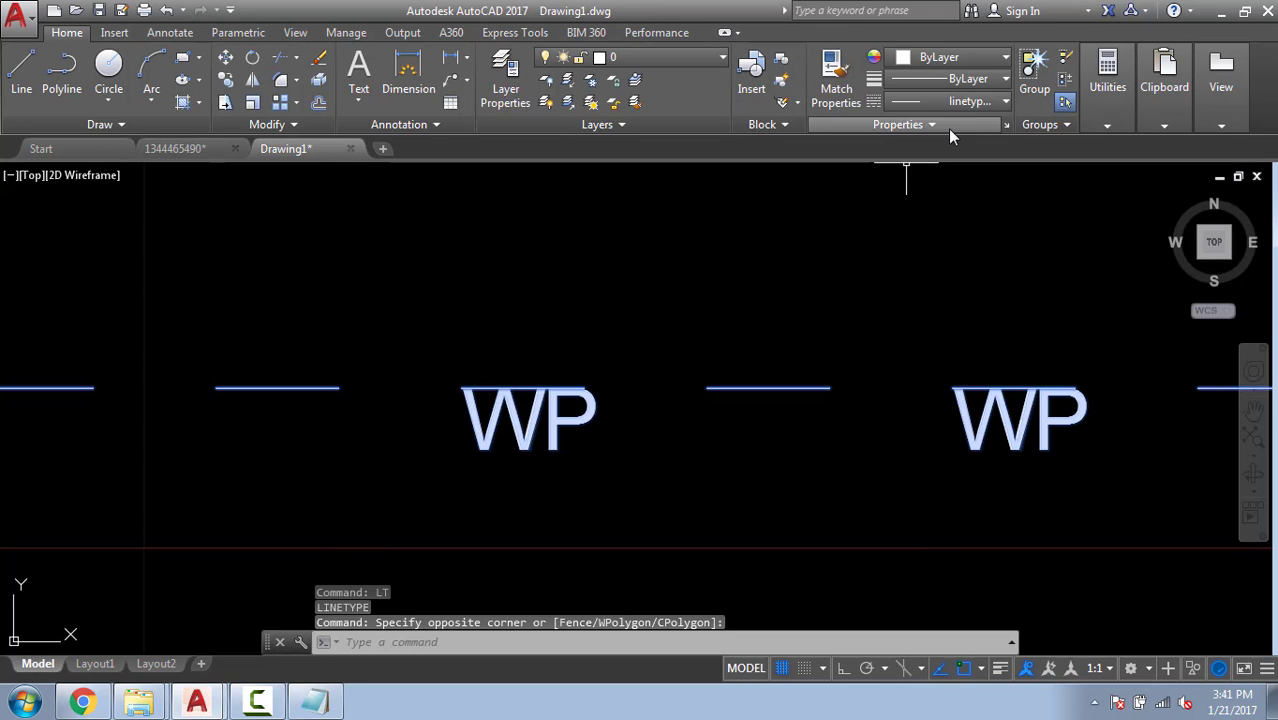
left_click(958, 101)
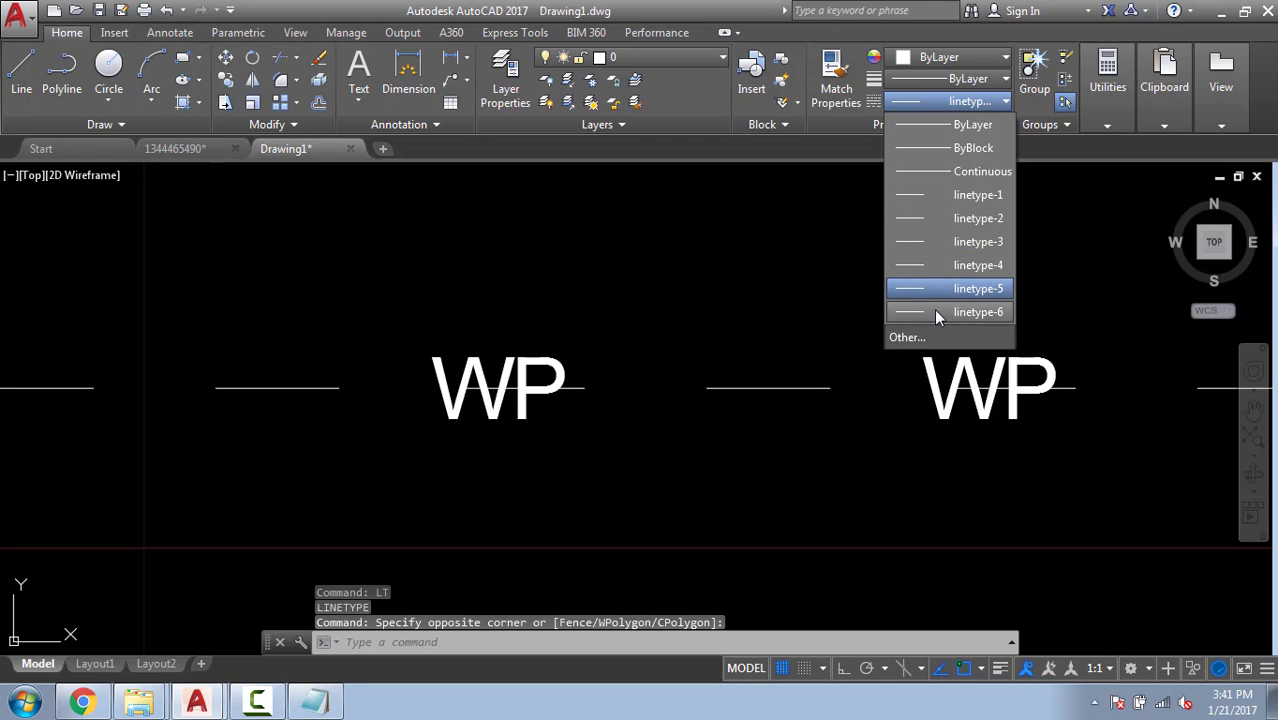
left_click(936, 312)
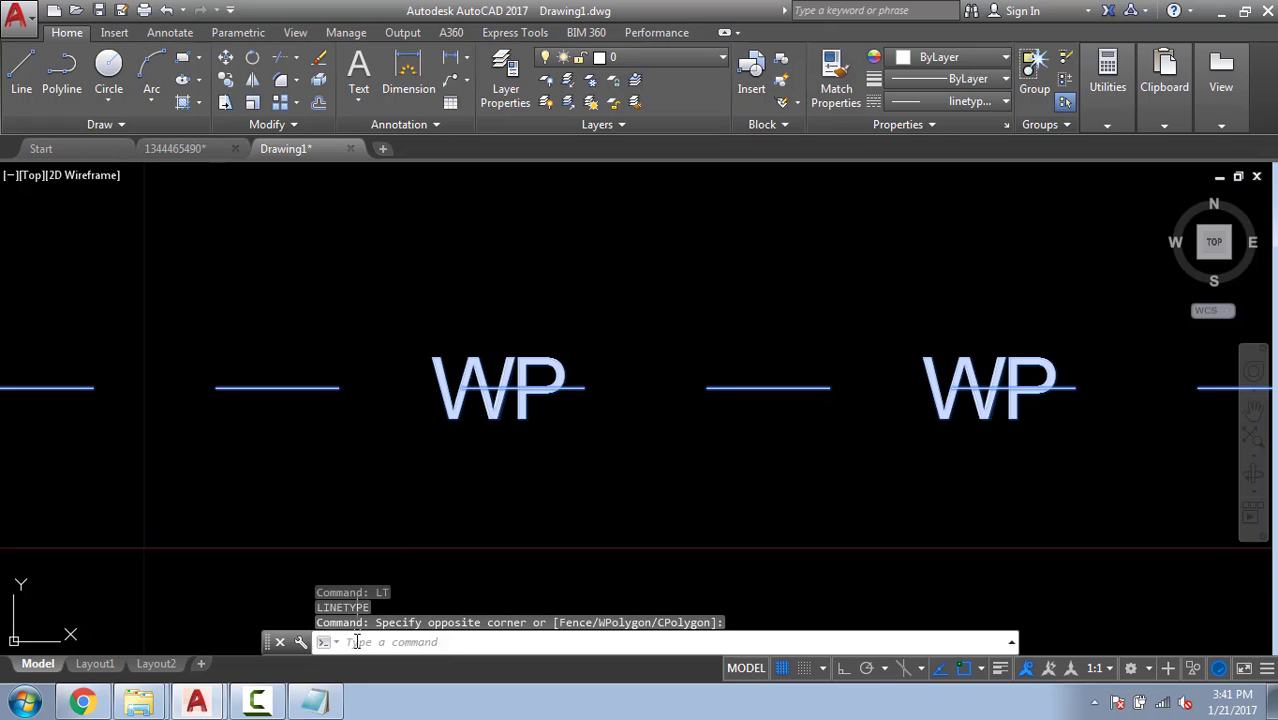
middle_click_drag(795, 368, 724, 340)
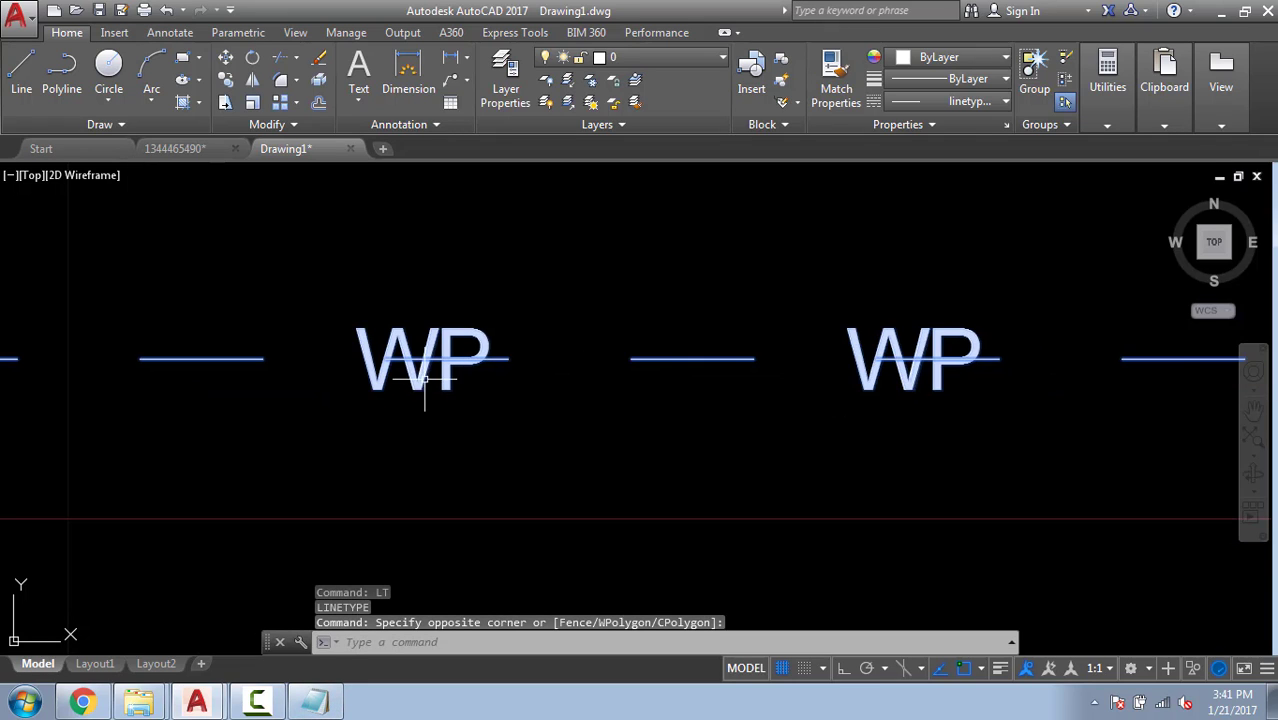
Switch to Notepad and append ,-2 after the text definition's closing bracket in linetype-6.
middle_click_drag(428, 391, 800, 400)
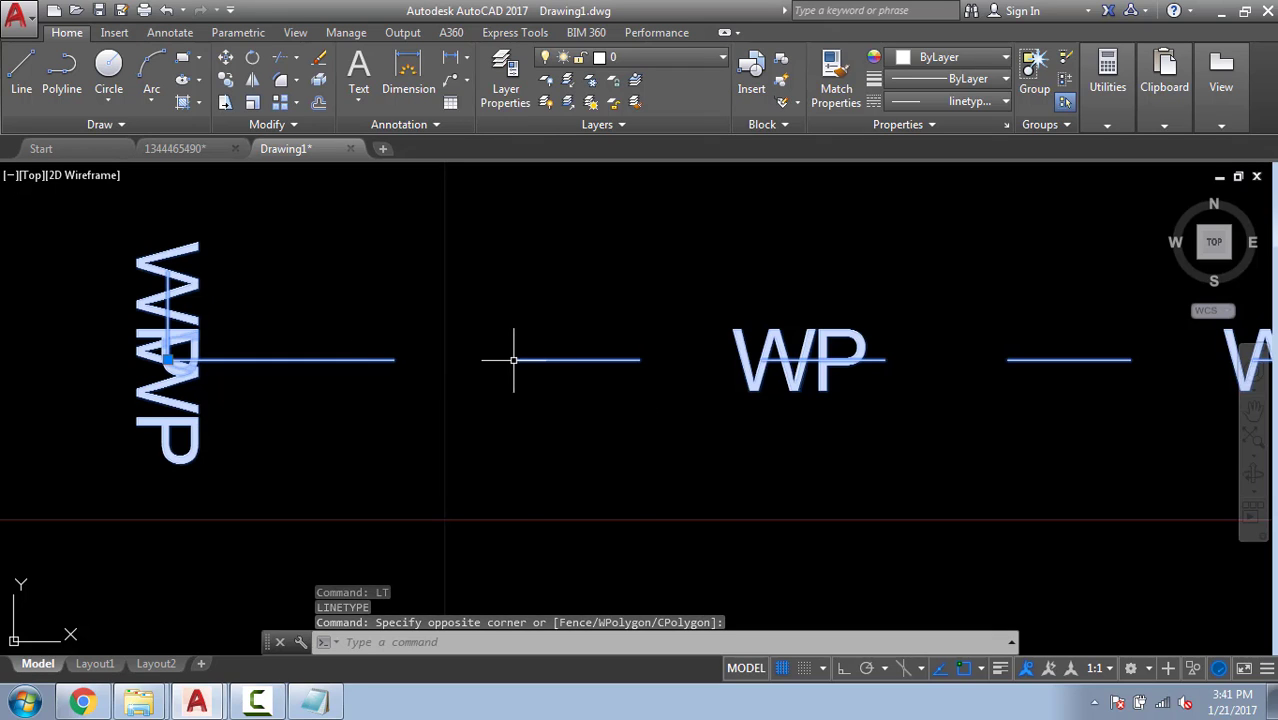
mouse_move(1053, 354)
middle_mouse_down()
mouse_move(984, 337)
mouse_move(744, 362)
middle_mouse_up()
left_click(315, 703)
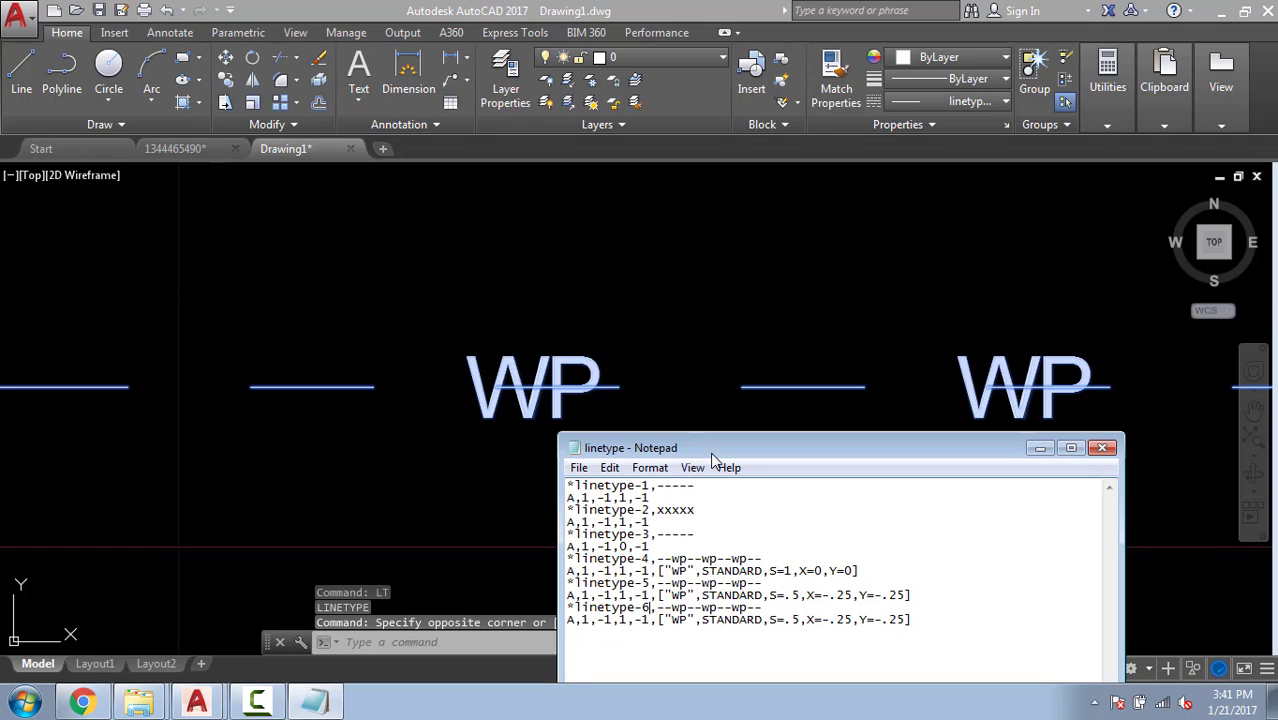
left_click_drag(711, 453, 586, 365)
left_click_drag(547, 533, 565, 532)
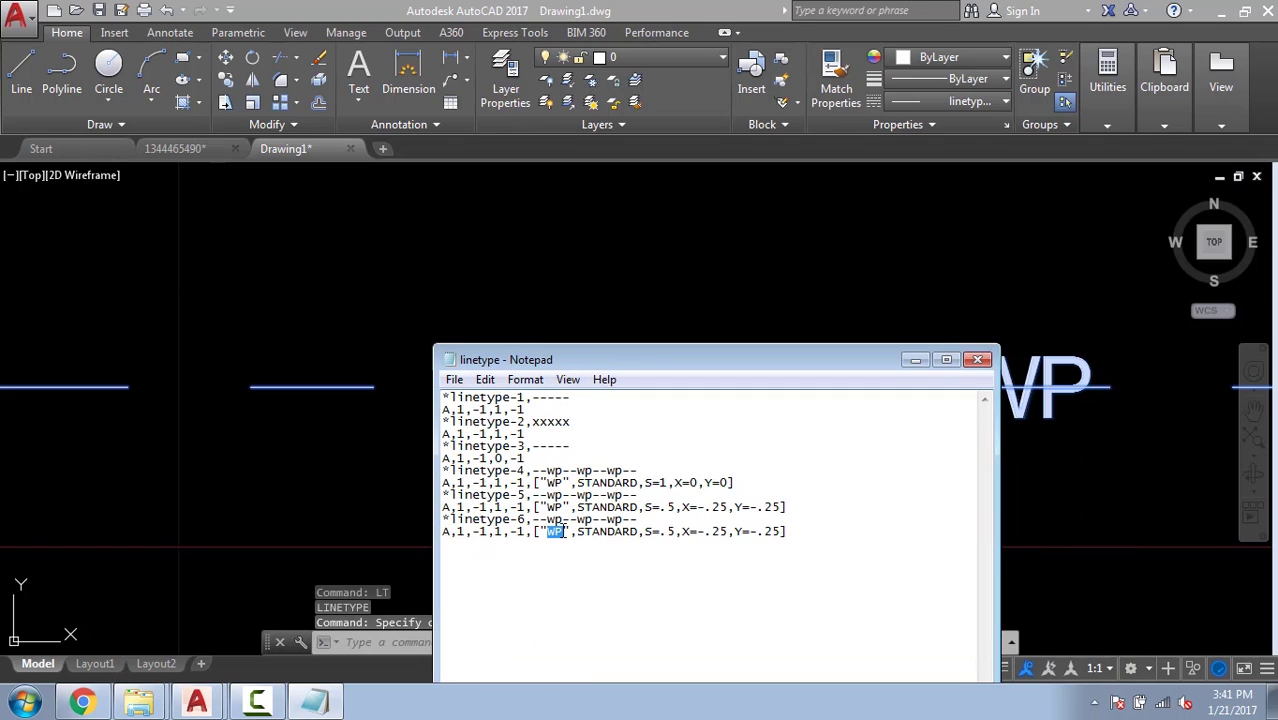
left_click(509, 533)
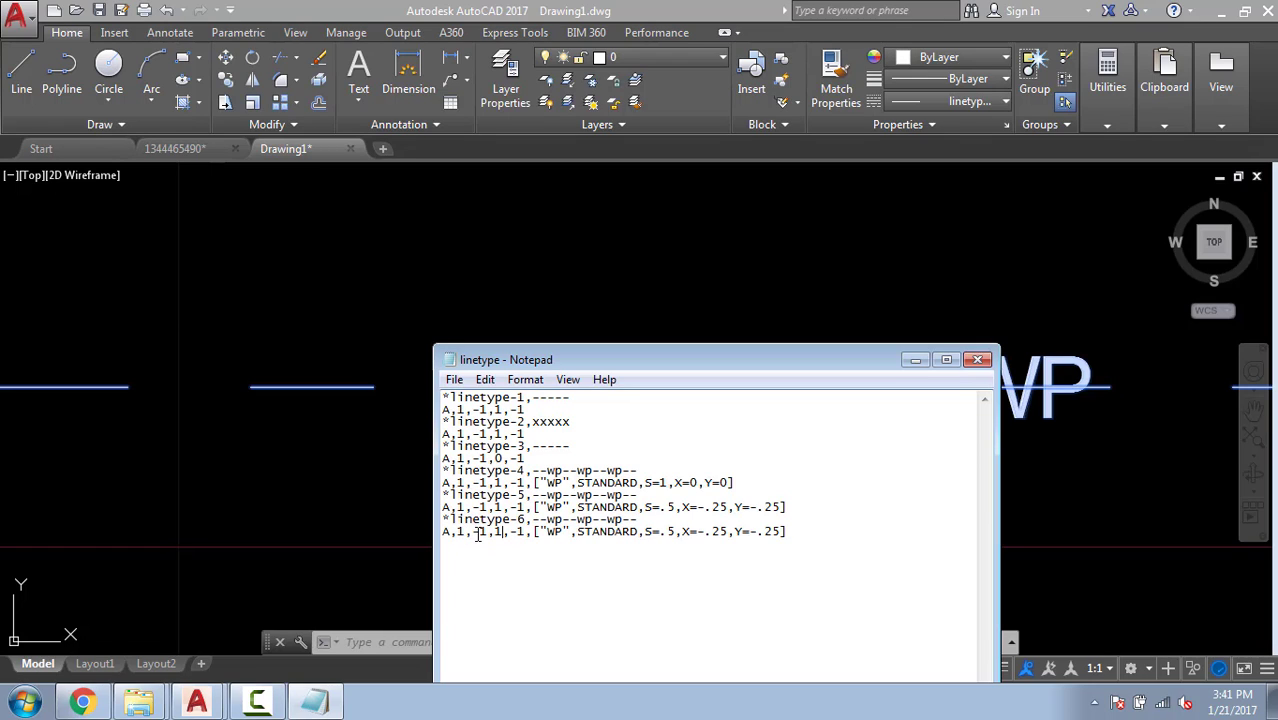
left_click_drag(473, 535, 512, 535)
left_click(814, 531)
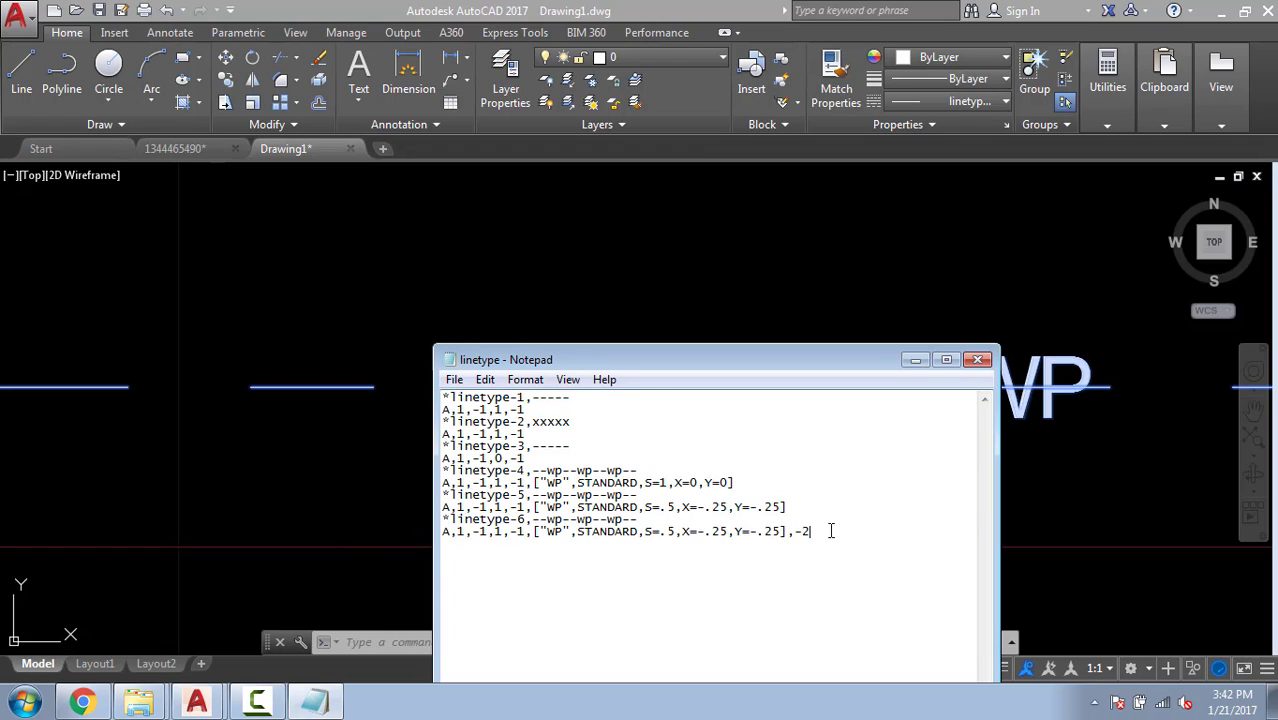
left_click_drag(830, 531, 453, 520)
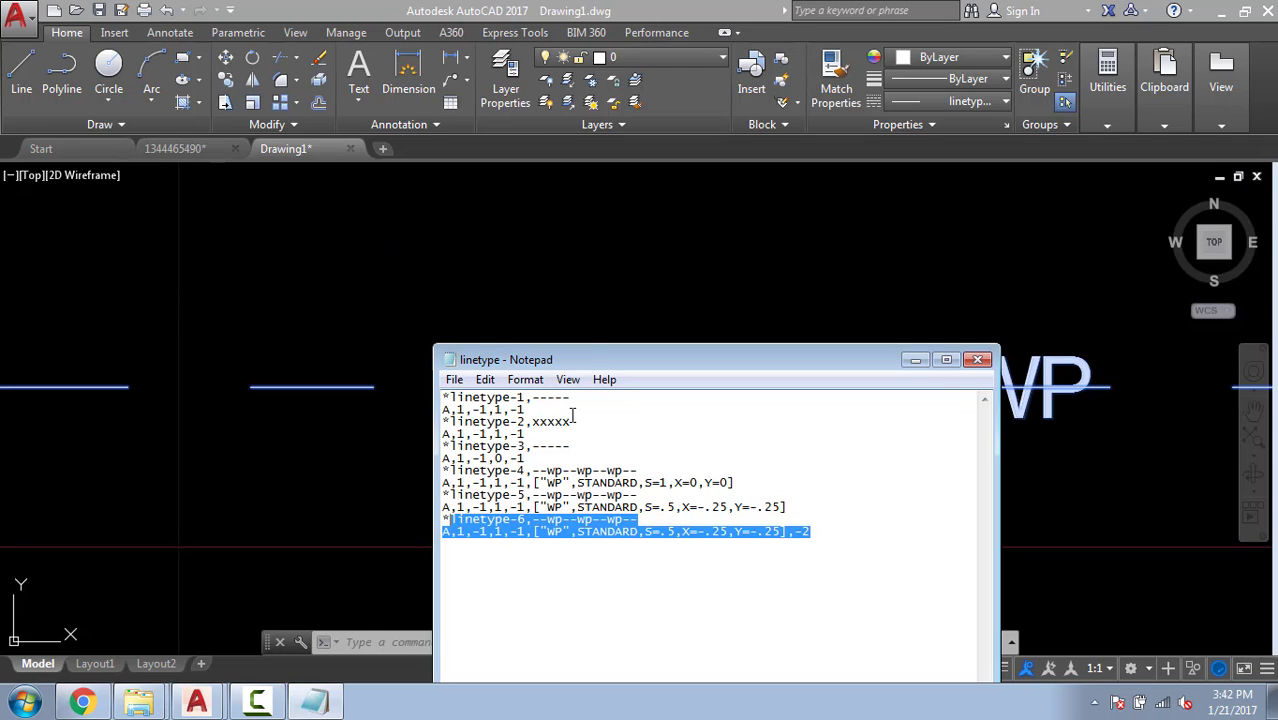
Switch to AutoCAD and reload linetype-6 from the custom linetype.lin file.
left_click(308, 260)
key("Escape")
key("Escape")
key("Escape")
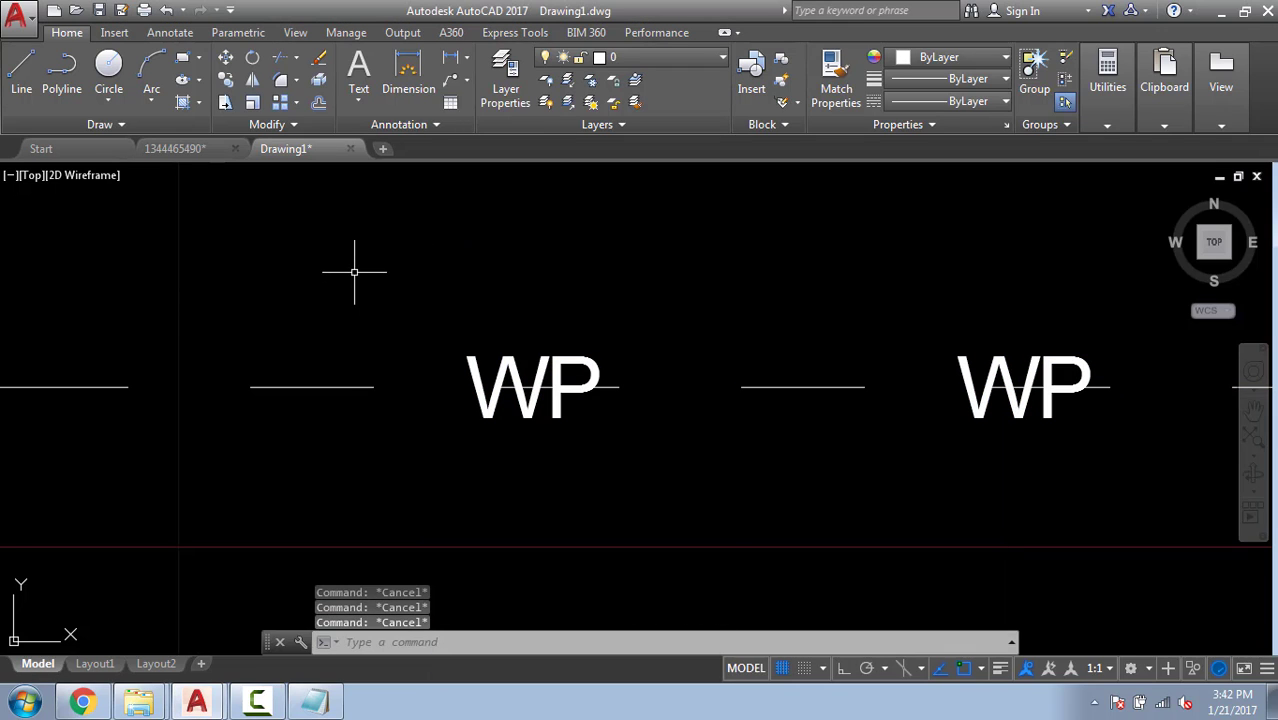
type("LT")
key("Return")
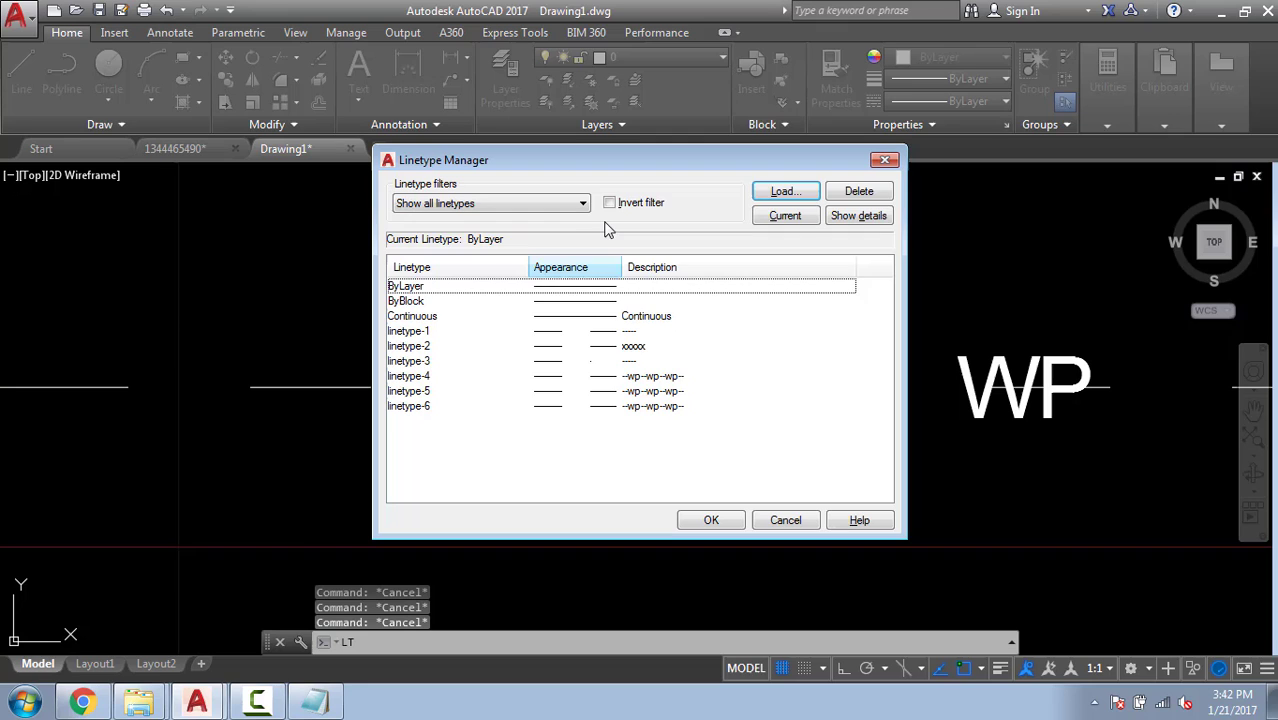
left_click(785, 191)
left_click(484, 238)
double_click(499, 197)
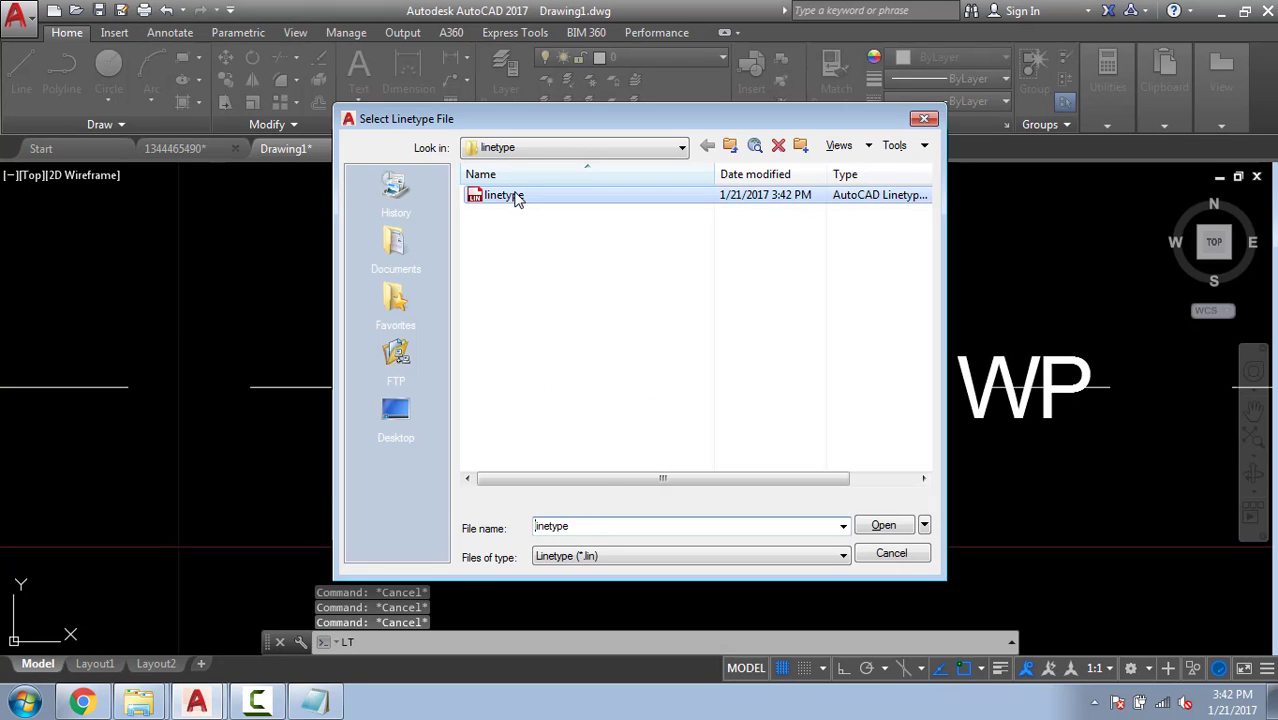
double_click(488, 403)
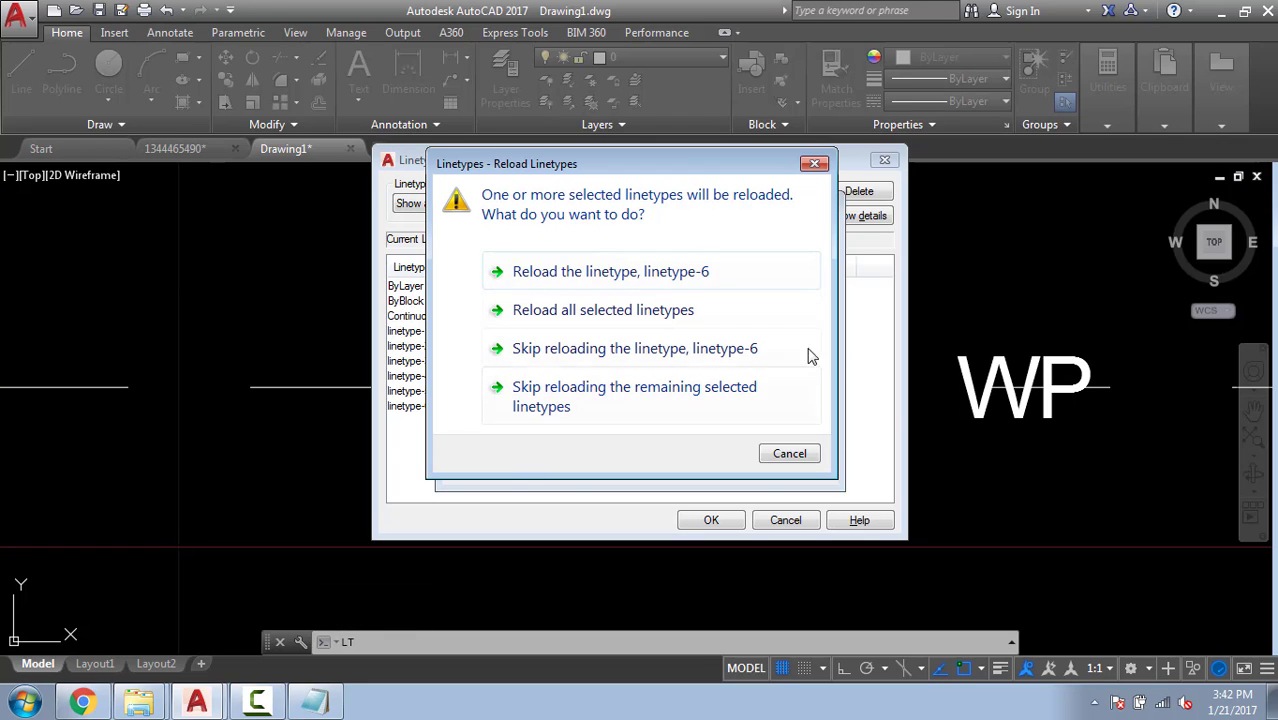
left_click(591, 277)
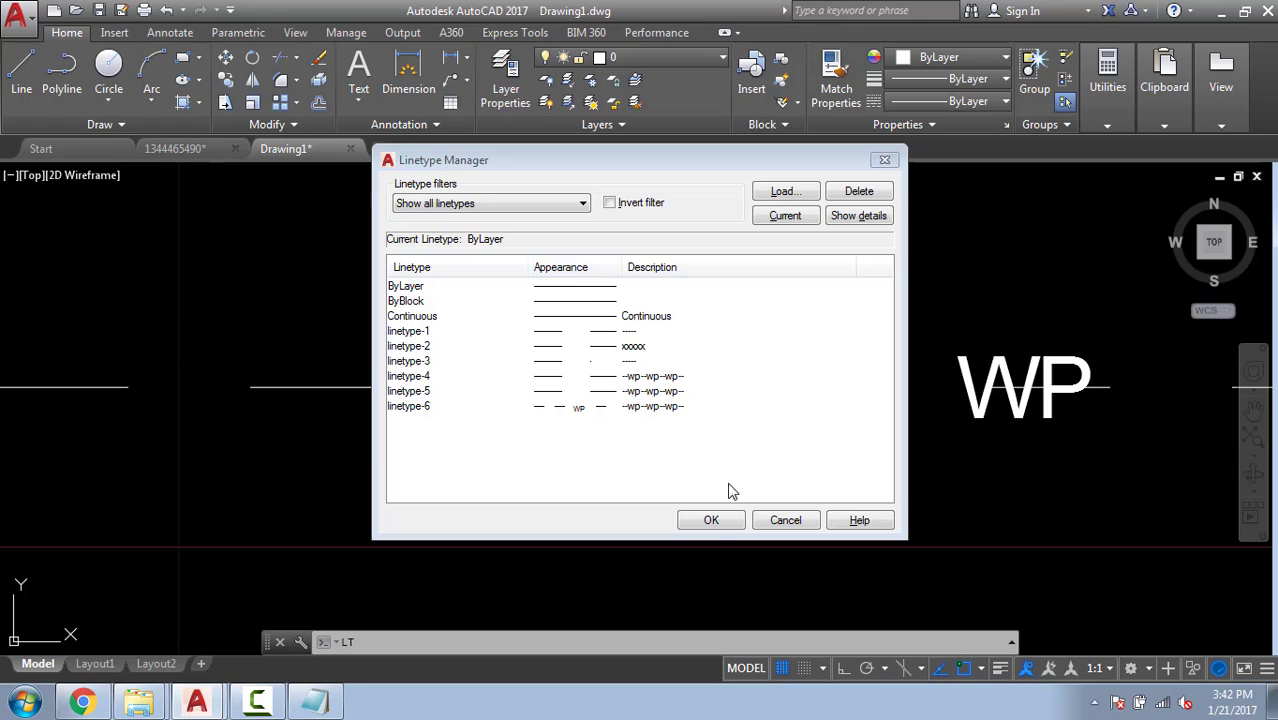
left_click(711, 520)
key("Escape")
key("Escape")
Try to refresh the large rectangle's pattern by reapplying linetype-6 and regenerating the drawing.
left_click(843, 453)
left_click(571, 254)
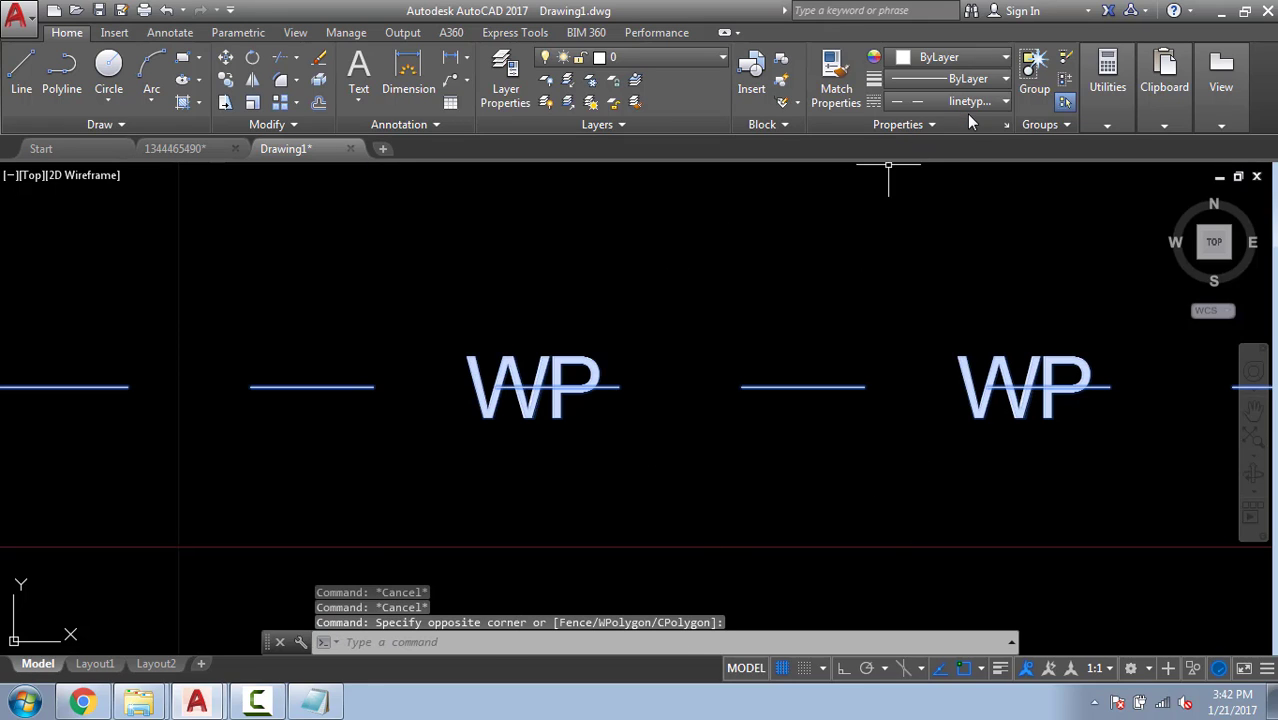
left_click(966, 101)
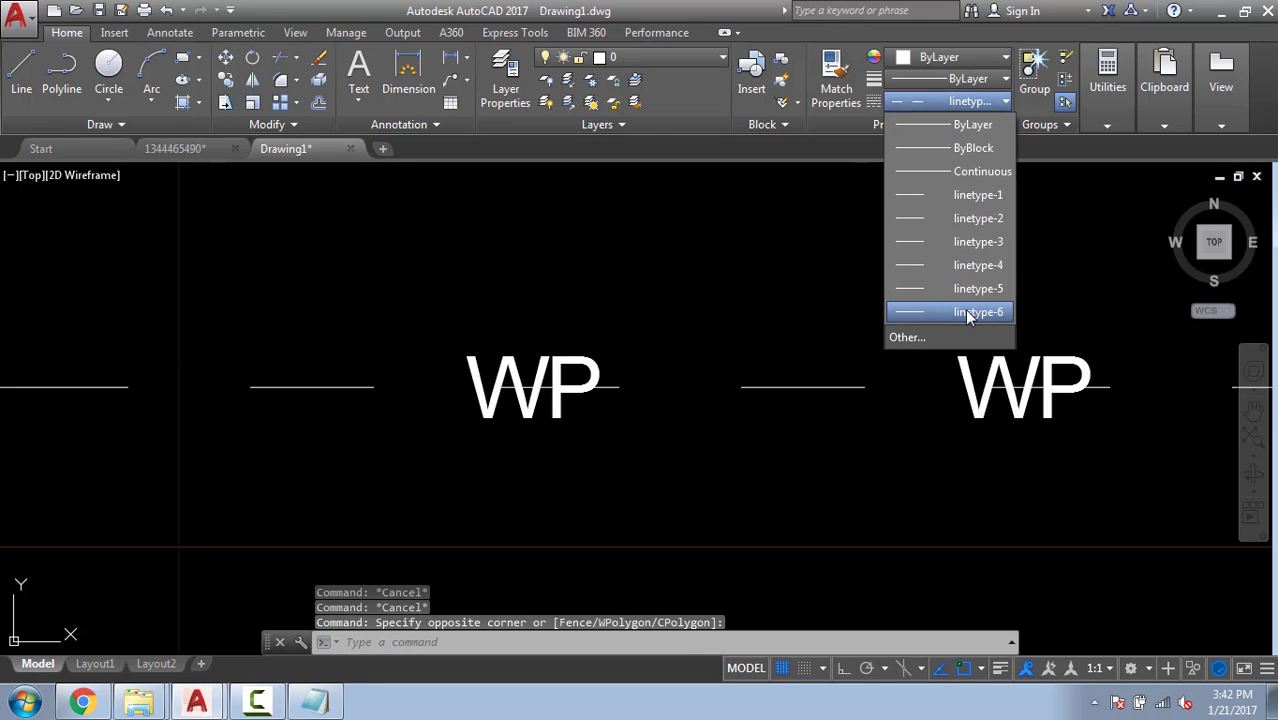
left_click(975, 312)
key("Escape")
key("Escape")
type("R")
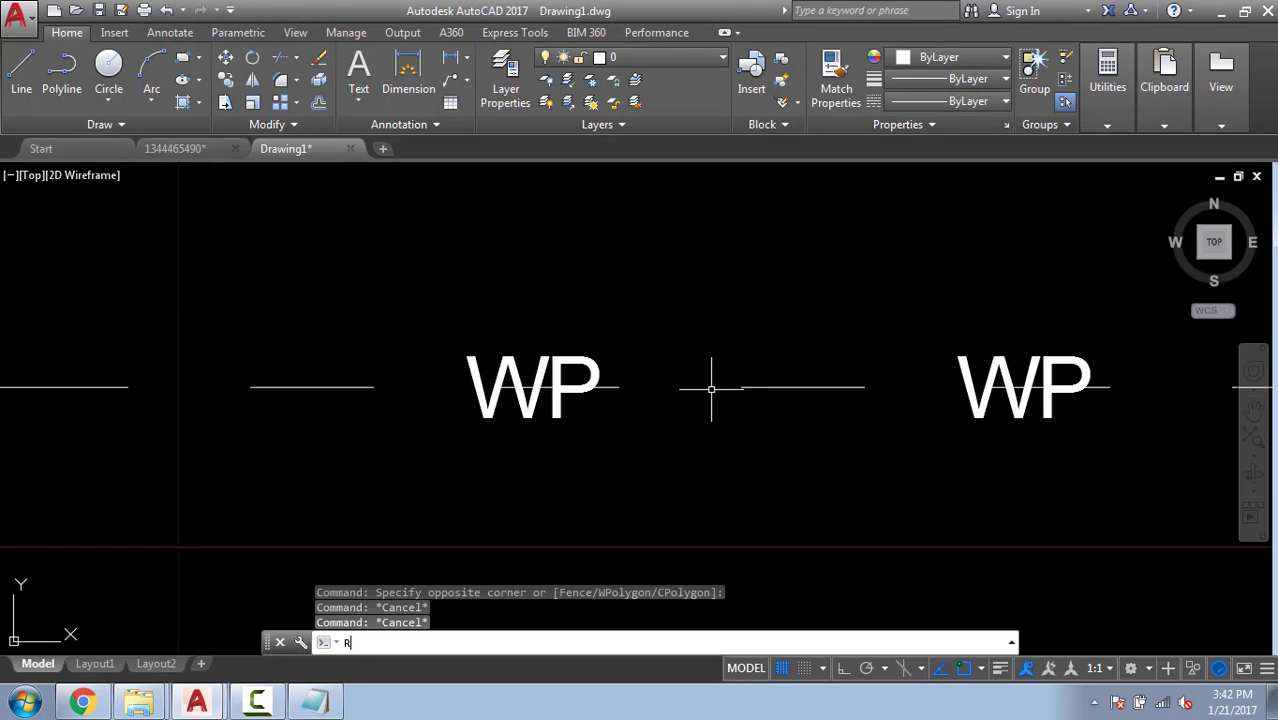
key("Return")
key("Escape")
key("Escape")
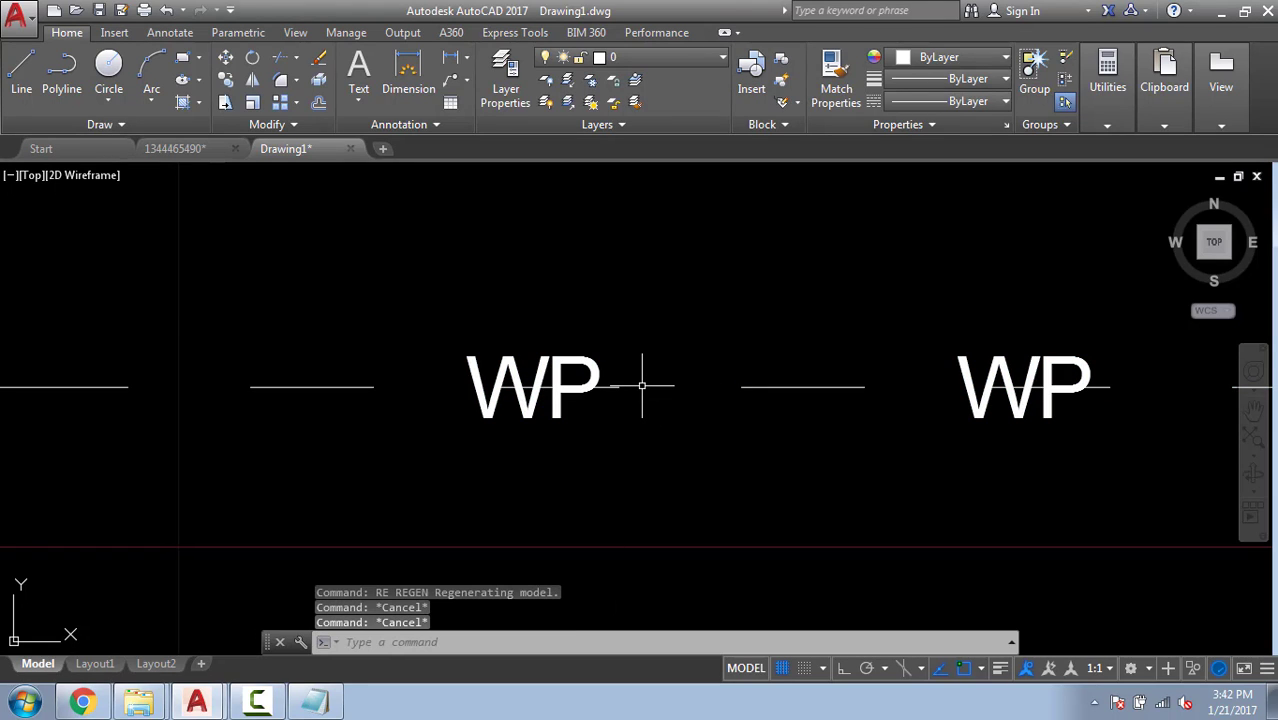
Change the large rectangle's linetype from linetype-6 to linetype-5.
left_click(844, 424)
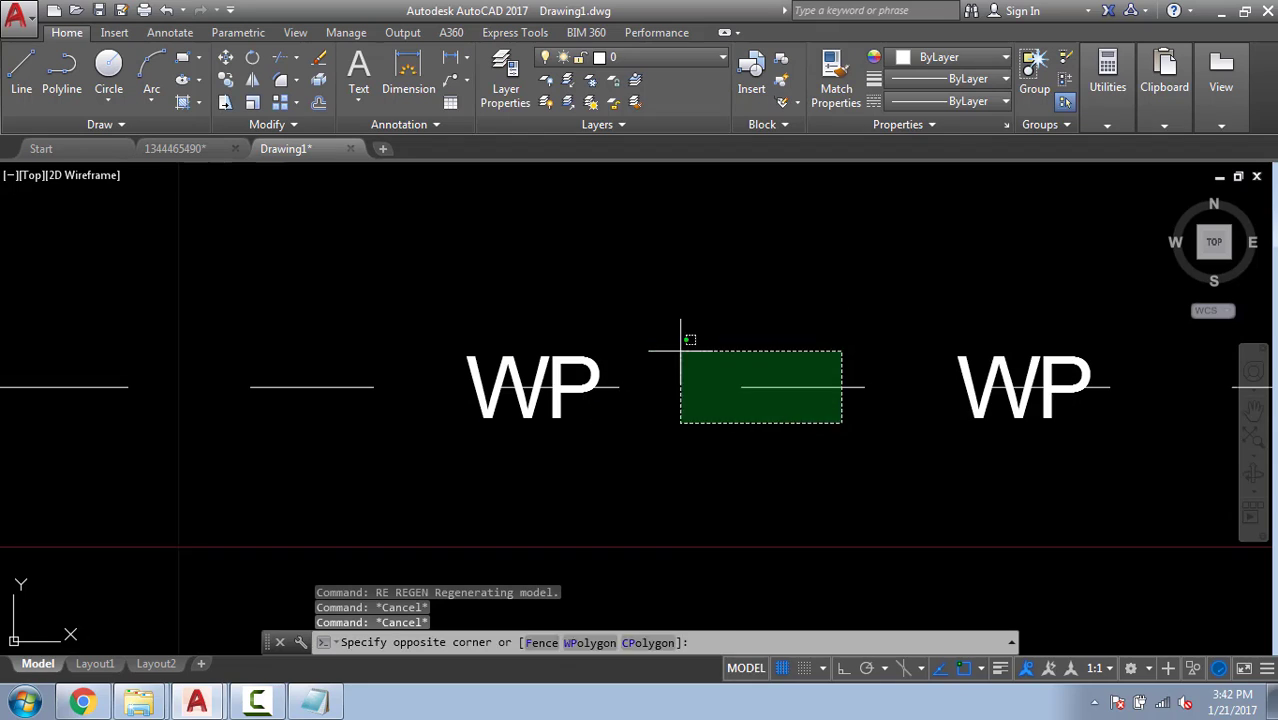
left_click(679, 351)
left_click(966, 101)
left_click(963, 313)
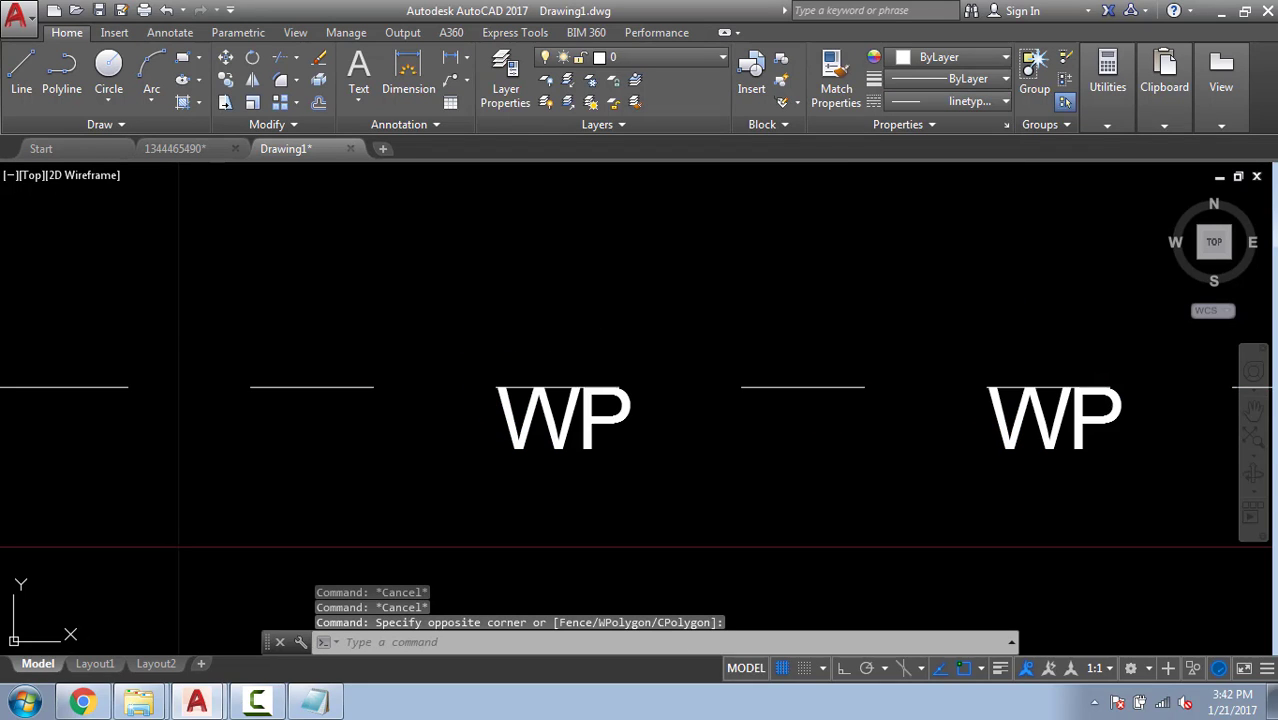
Purge all unused items, including the unused linetypes, from the drawing.
key("Escape")
key("Escape")
type("PU")
key("Return")
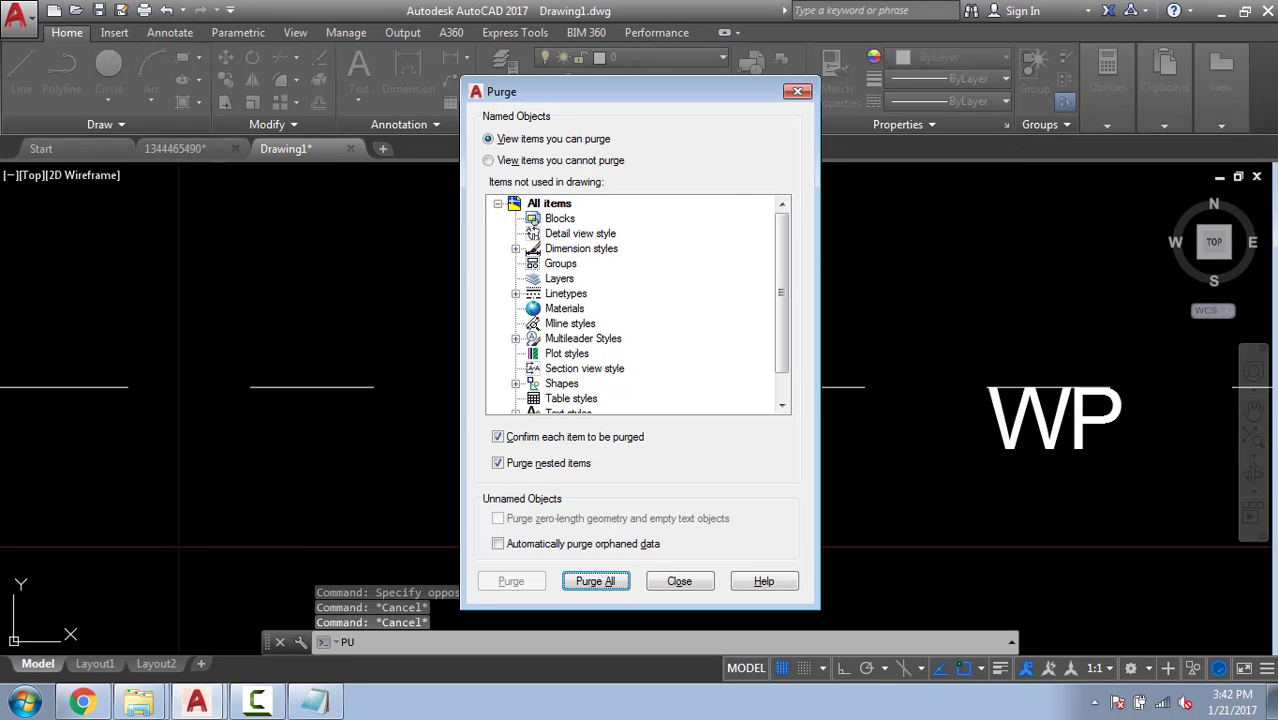
left_click(595, 581)
left_click(679, 581)
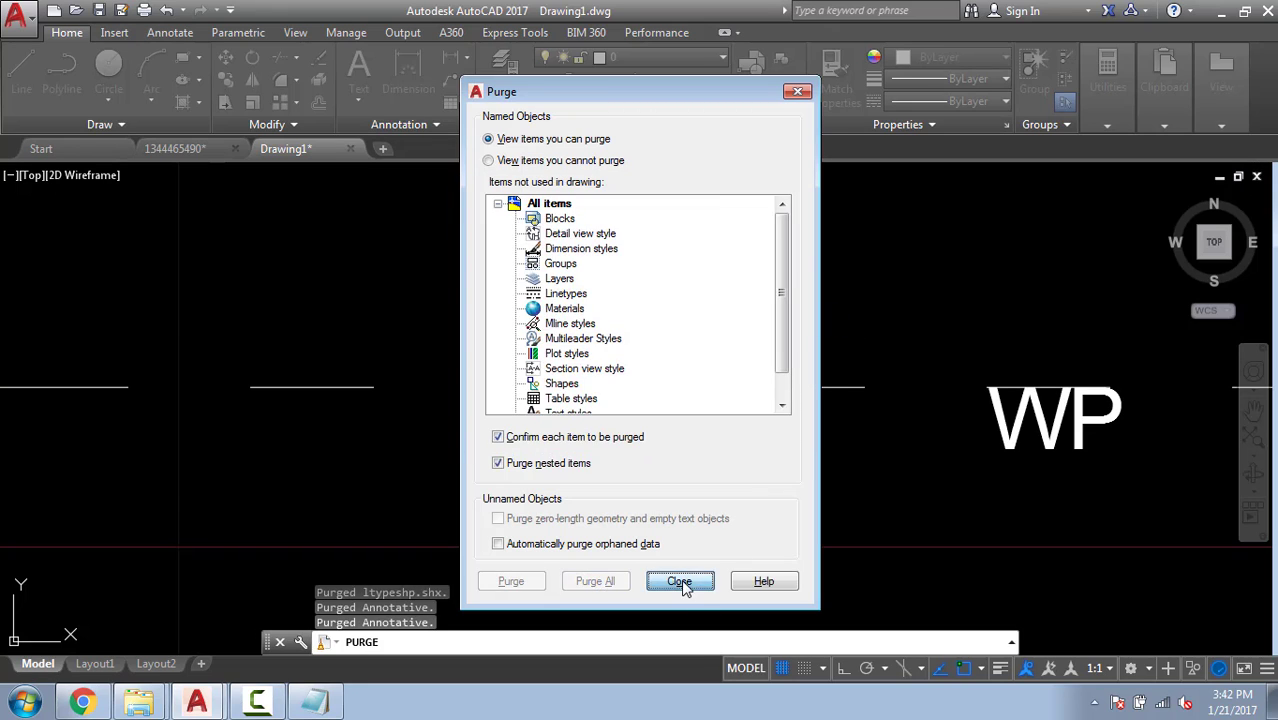
Assign linetype-5 to the large rectangle again.
left_click(762, 531)
left_click(599, 336)
left_click(966, 101)
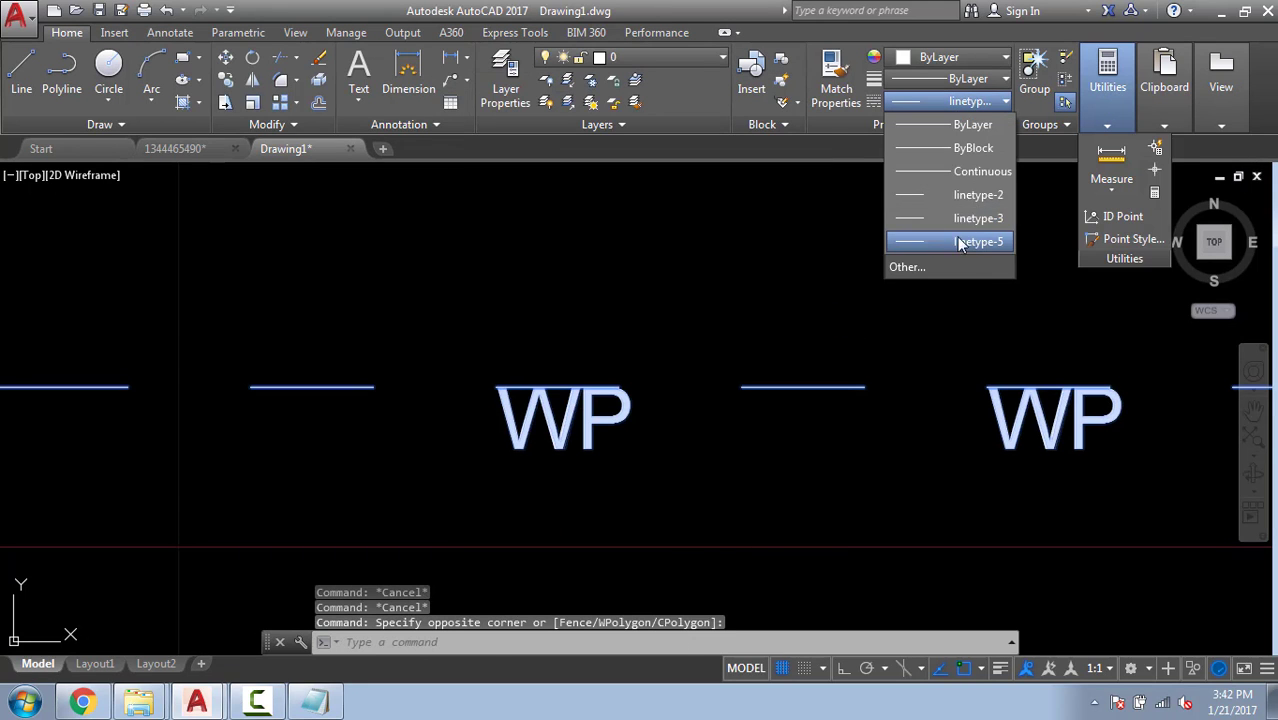
left_click(960, 242)
key("Escape")
key("Escape")
Load linetype-6 from the custom linetype.lin file into the purged drawing.
type("LT")
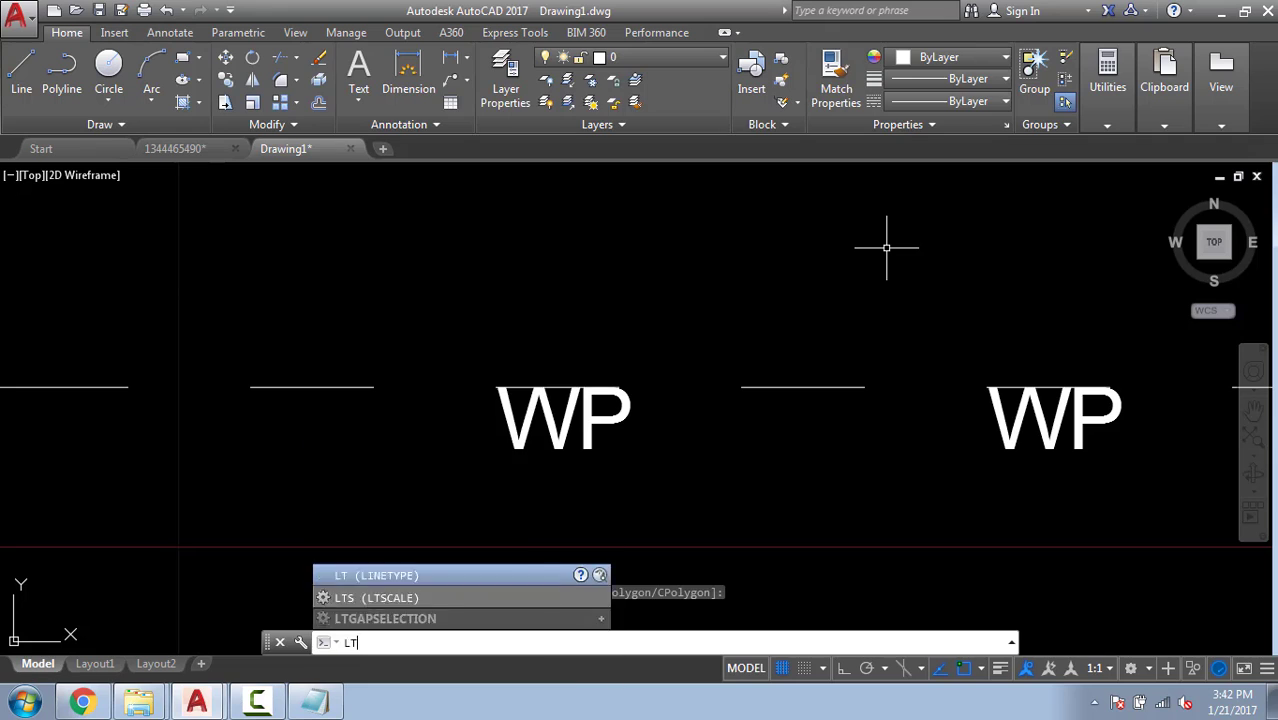
key("Return")
left_click(783, 192)
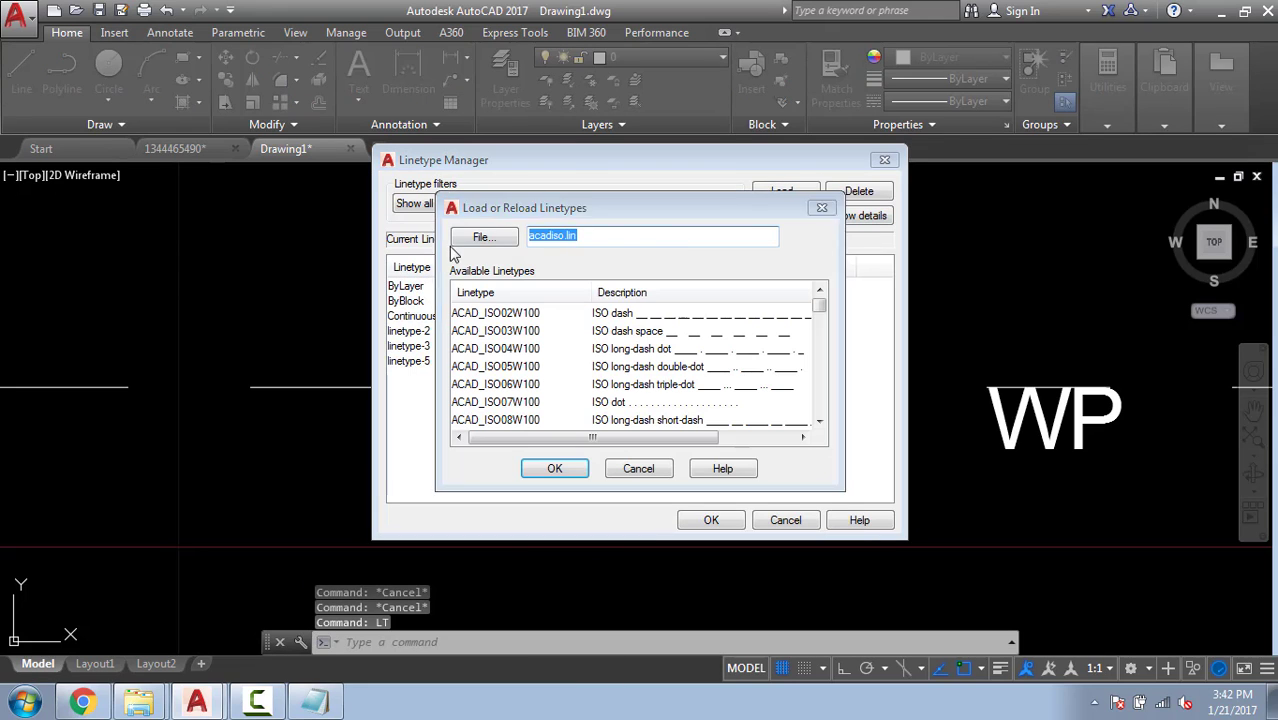
left_click(493, 243)
double_click(513, 197)
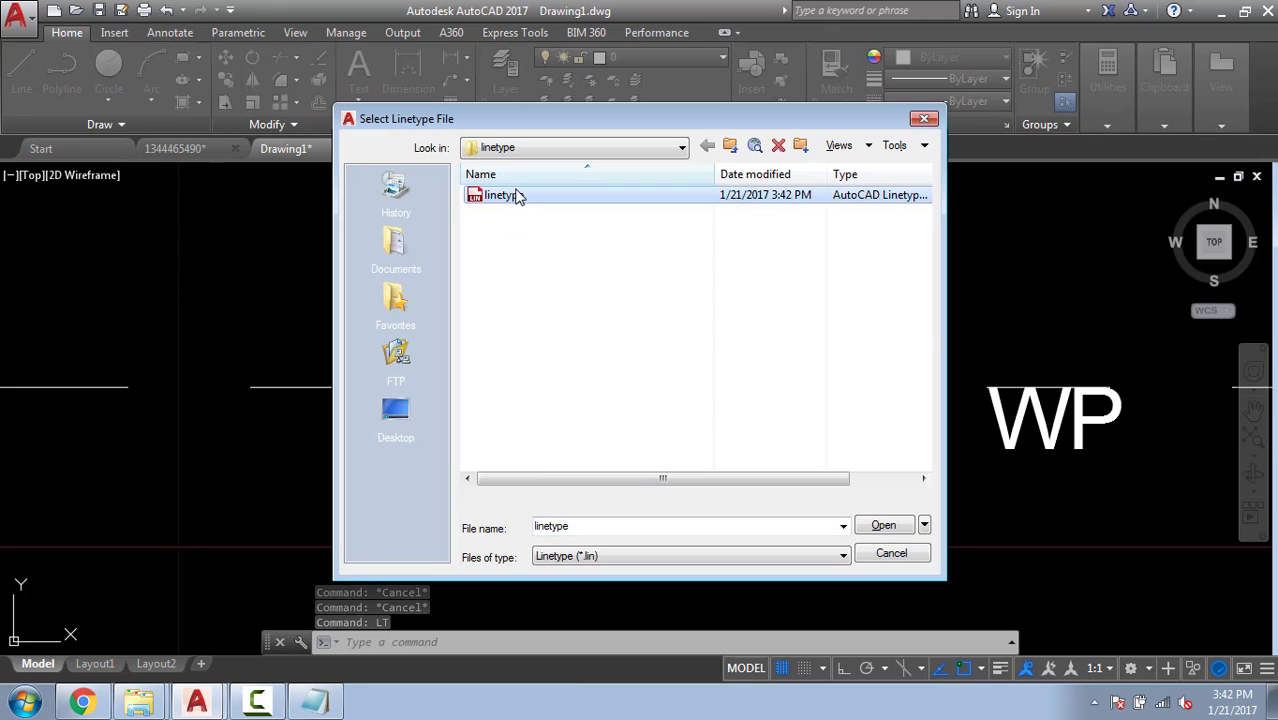
double_click(485, 401)
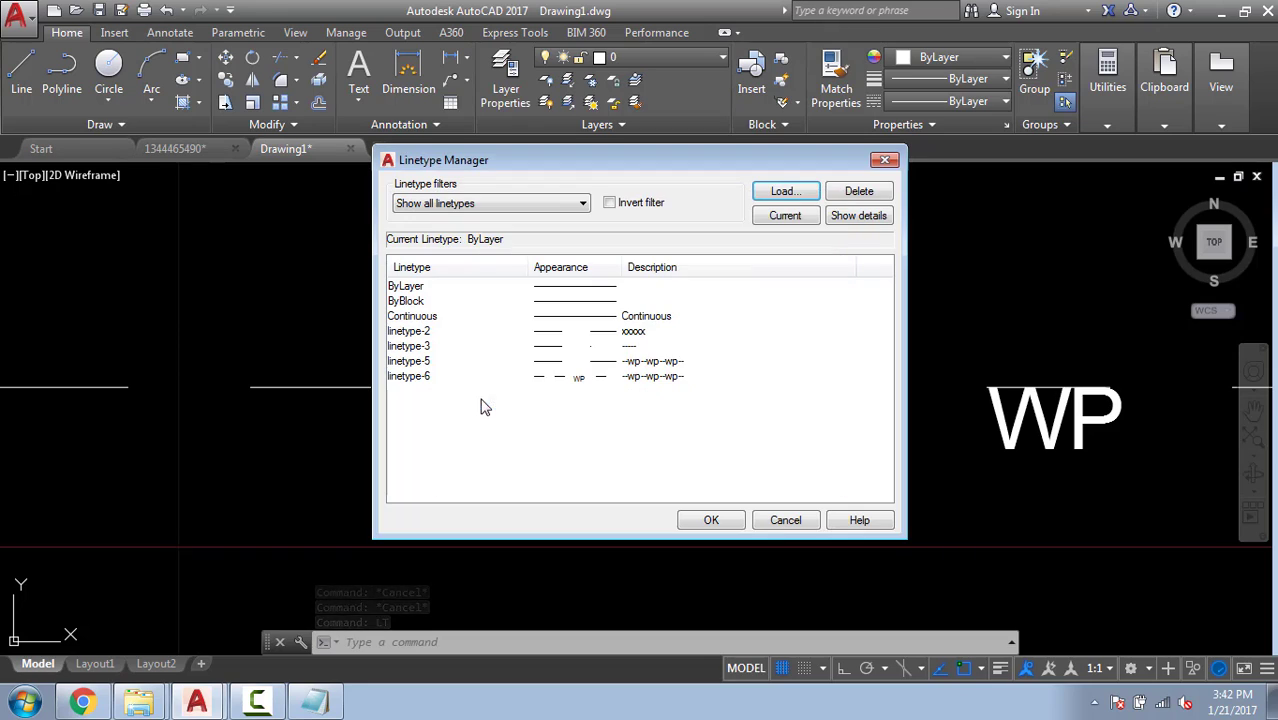
left_click(711, 520)
Change the large rectangle's linetype to linetype-6 and inspect the WP text between the dashes.
left_click(772, 491)
left_click(918, 103)
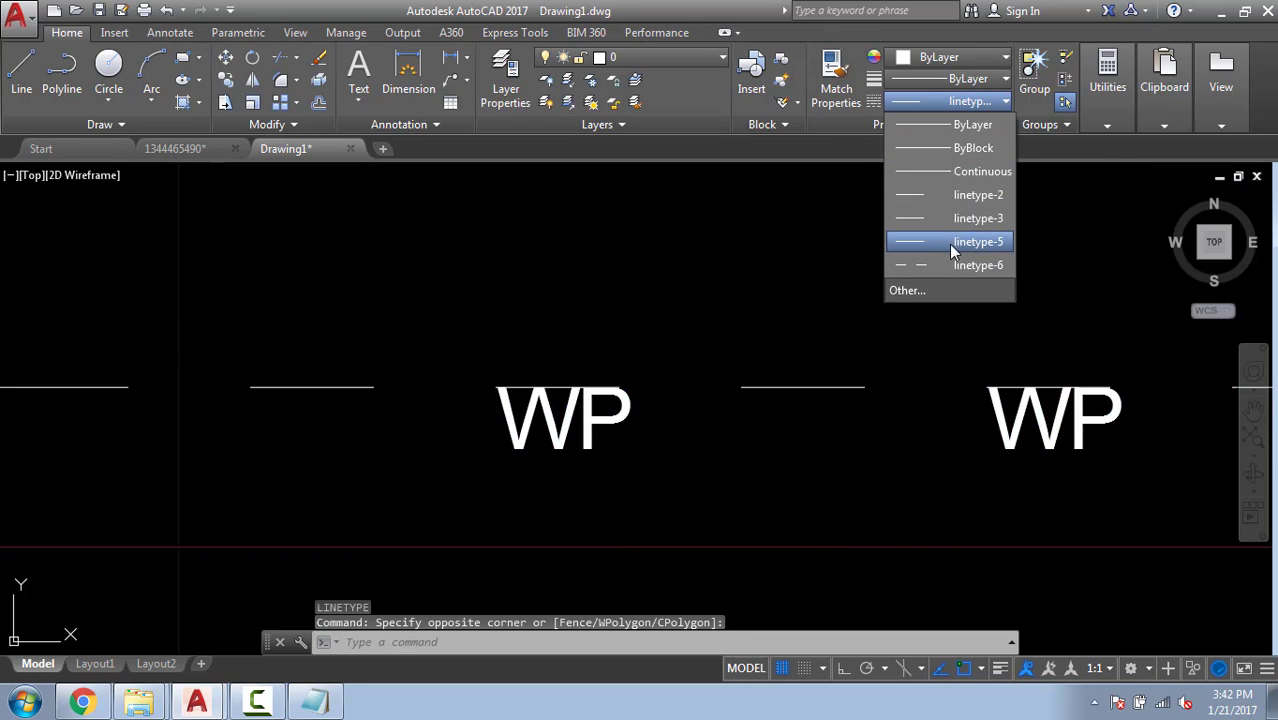
left_click(931, 267)
scroll(627, 333, "down", 1)
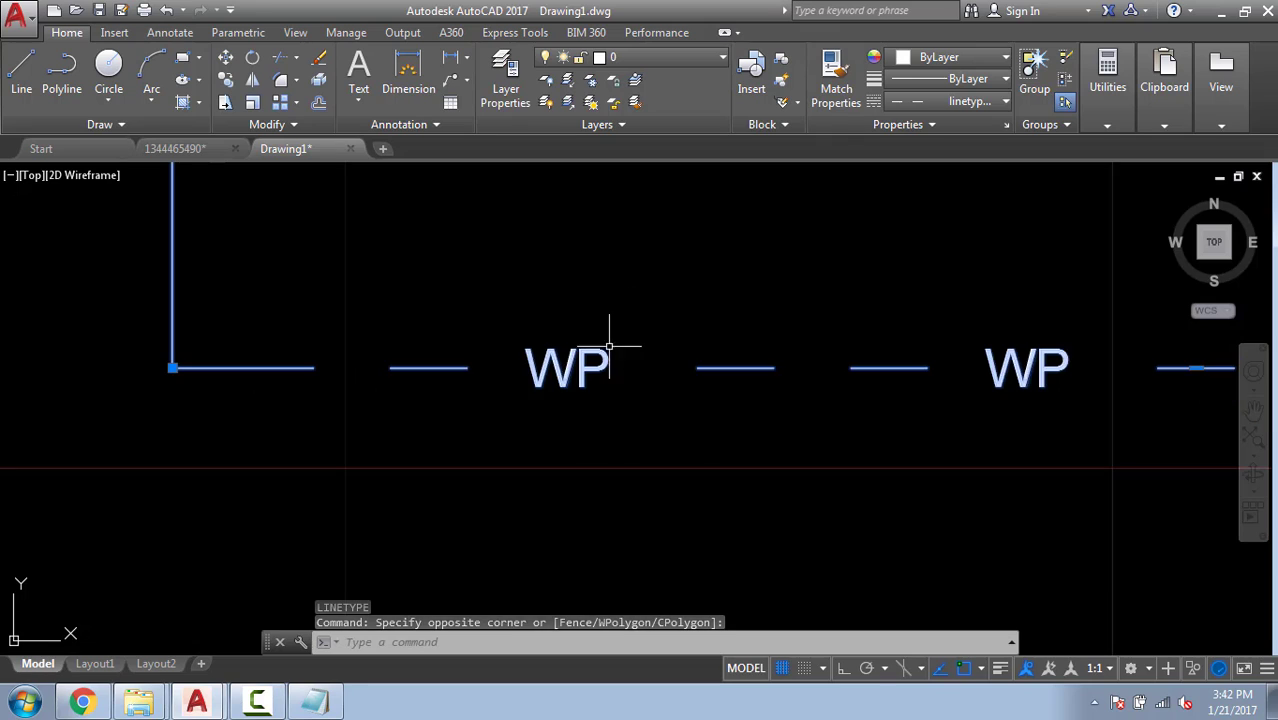
middle_click_drag(975, 411, 698, 411)
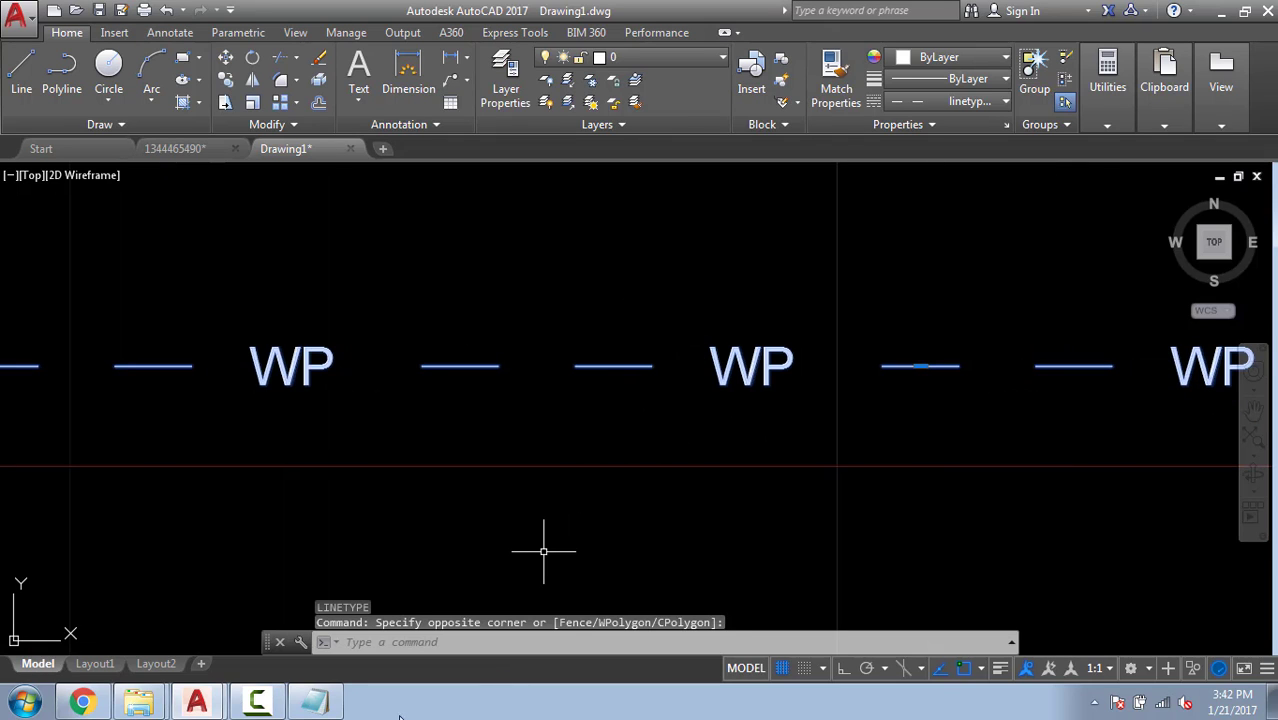
Compare the linetype-6 definition in Notepad, including its X offset, with the dashes, gaps and WP text drawn in AutoCAD.
left_click(314, 700)
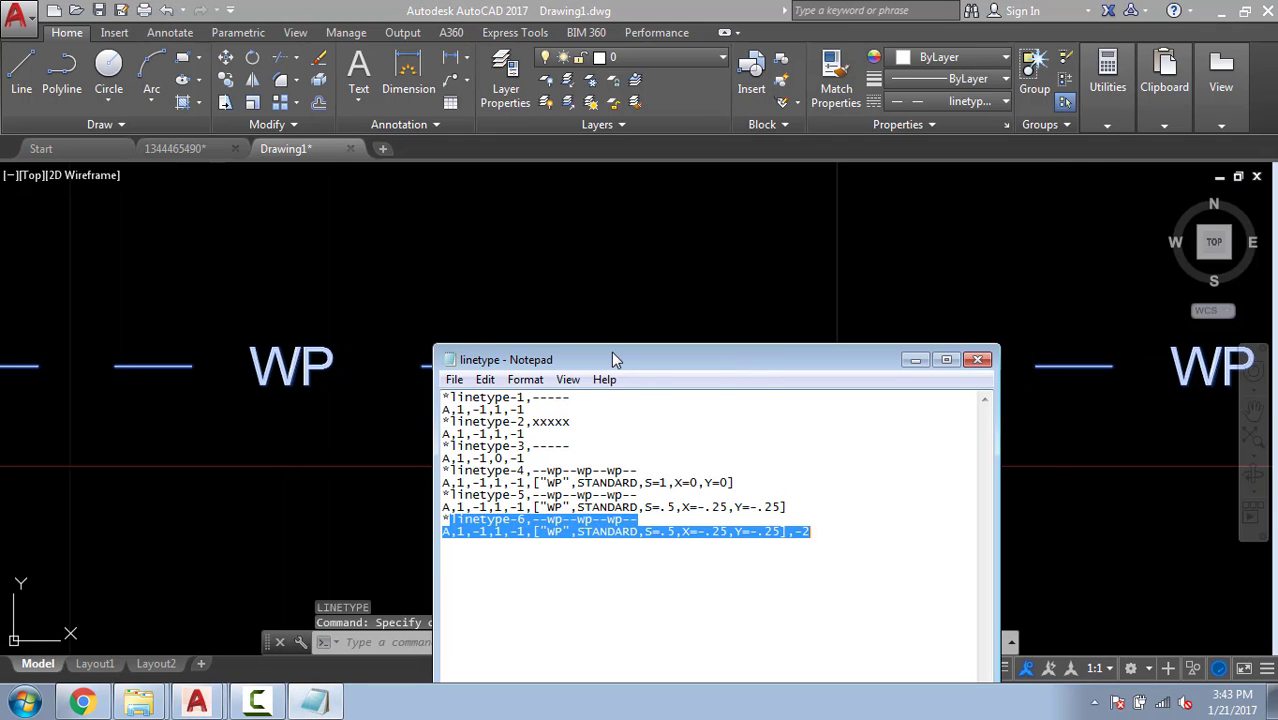
left_click_drag(612, 353, 773, 349)
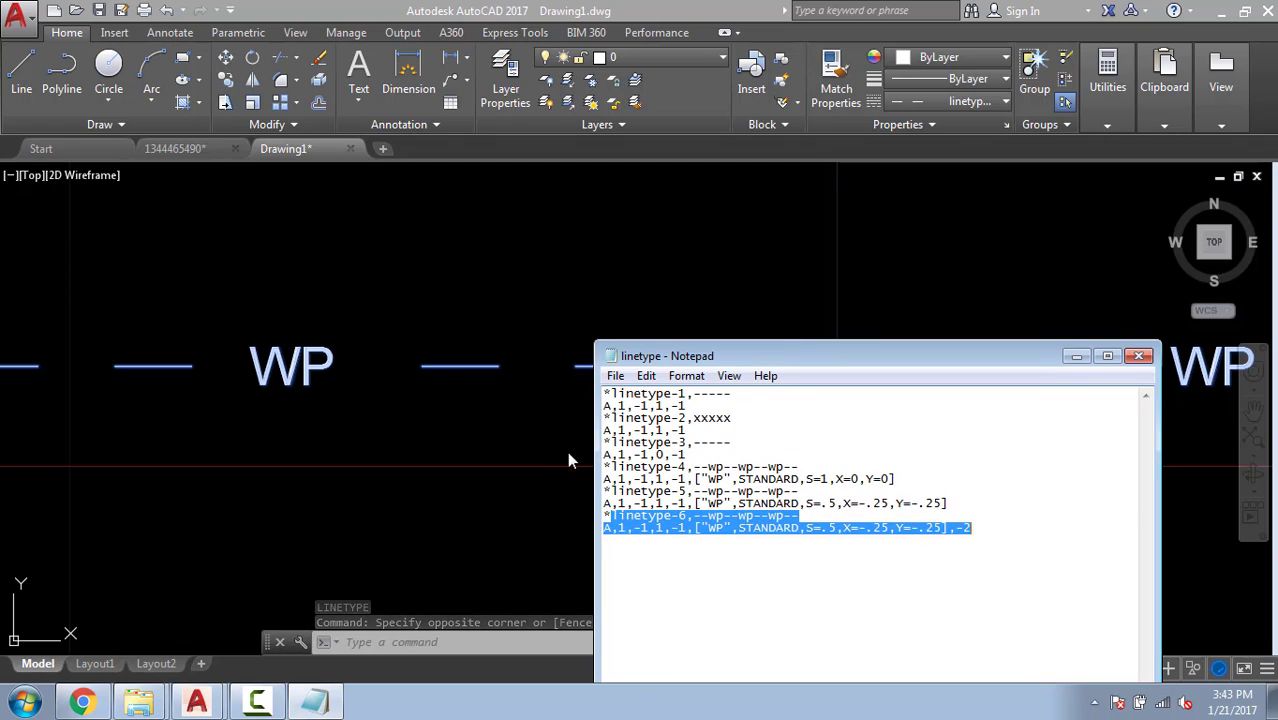
left_click(621, 528)
left_click_drag(621, 528, 985, 516)
left_click(662, 528)
left_click_drag(938, 354, 926, 456)
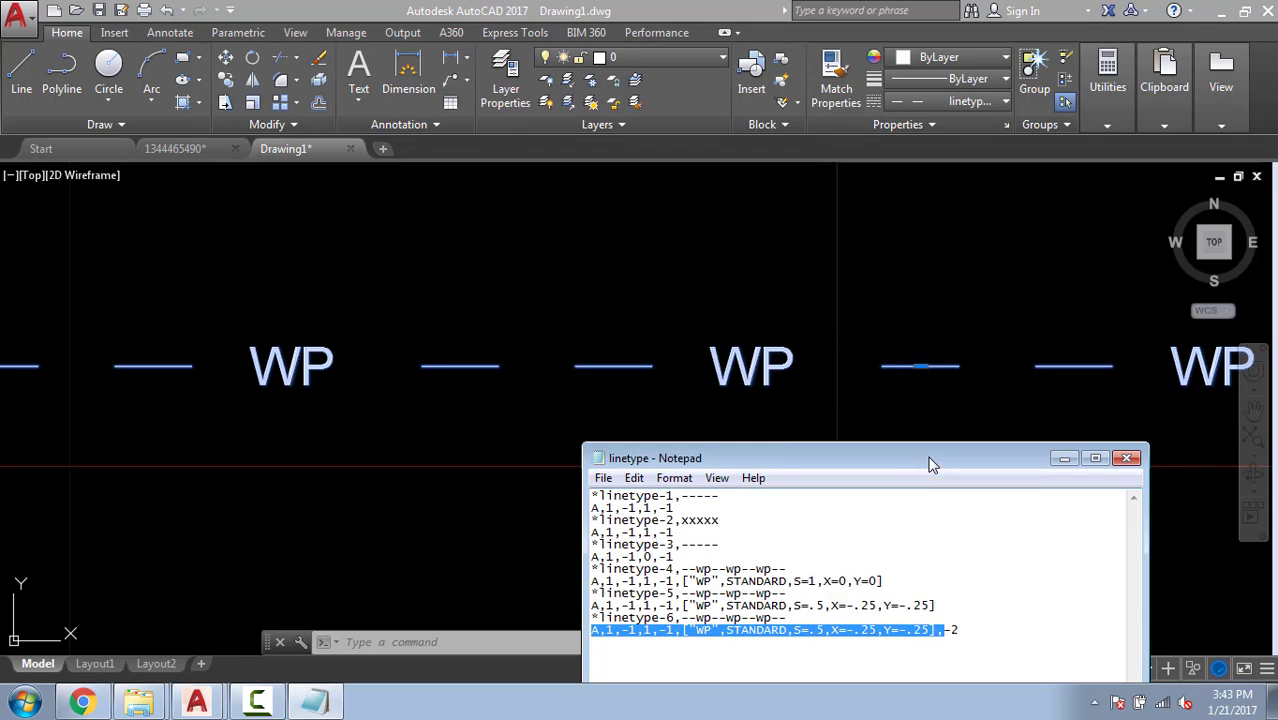
left_click(420, 408)
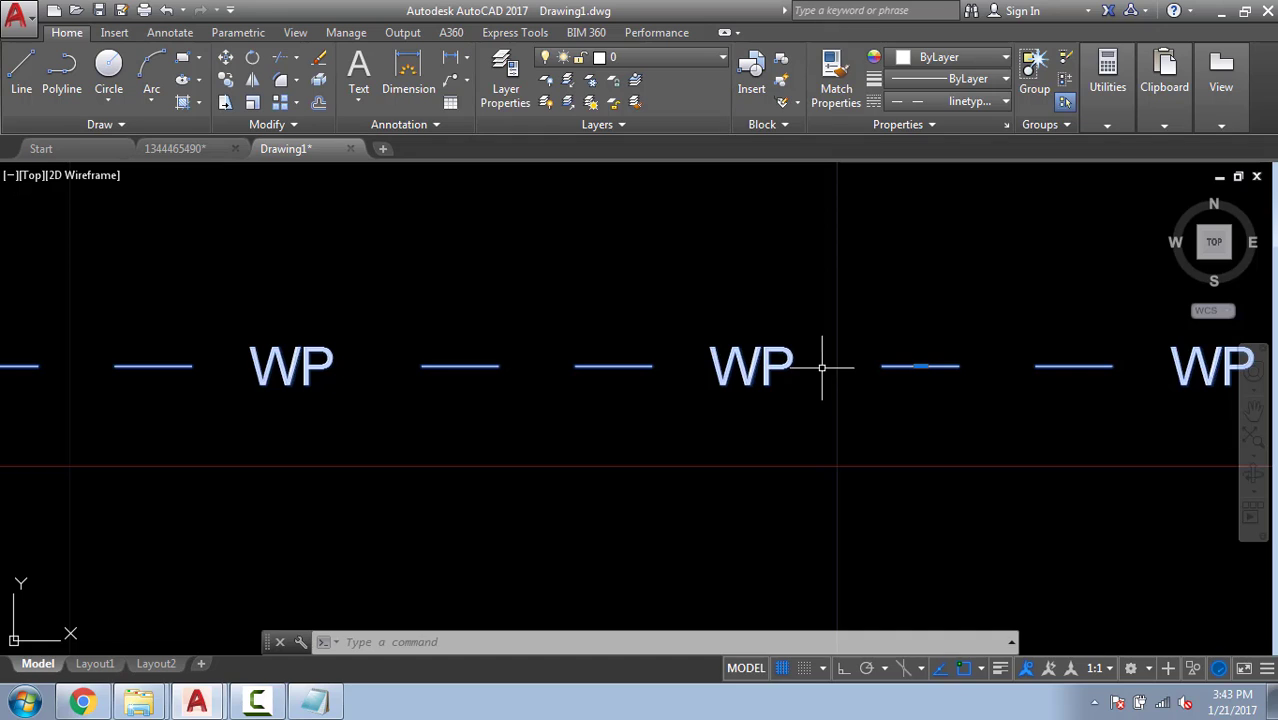
left_click(314, 700)
left_click(801, 630)
left_click_drag(853, 630, 874, 628)
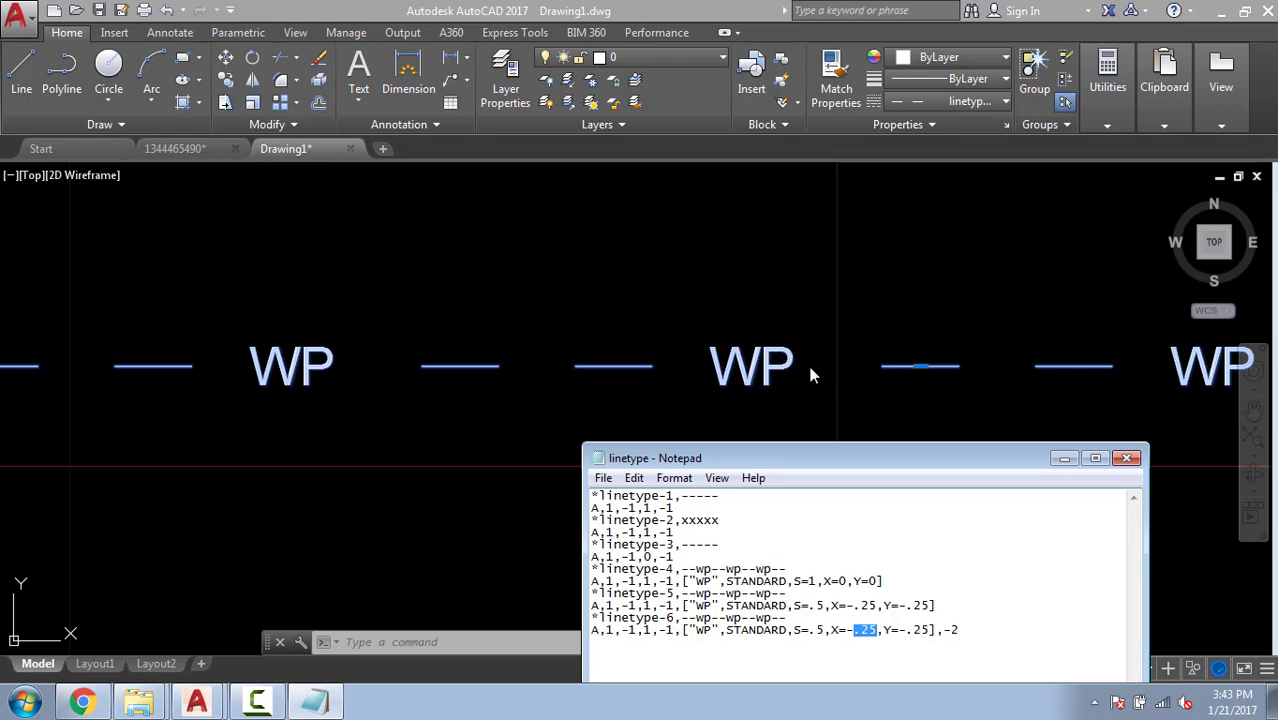
left_click(852, 630)
Paste a copy of the linetype-6 definition at the end of the file, name it linetype-7 and set its text offset to X=-0.
left_click_drag(972, 632, 589, 619)
key("ctrl+c")
left_click(981, 634)
key("Return")
key("Return")
key("ctrl+v")
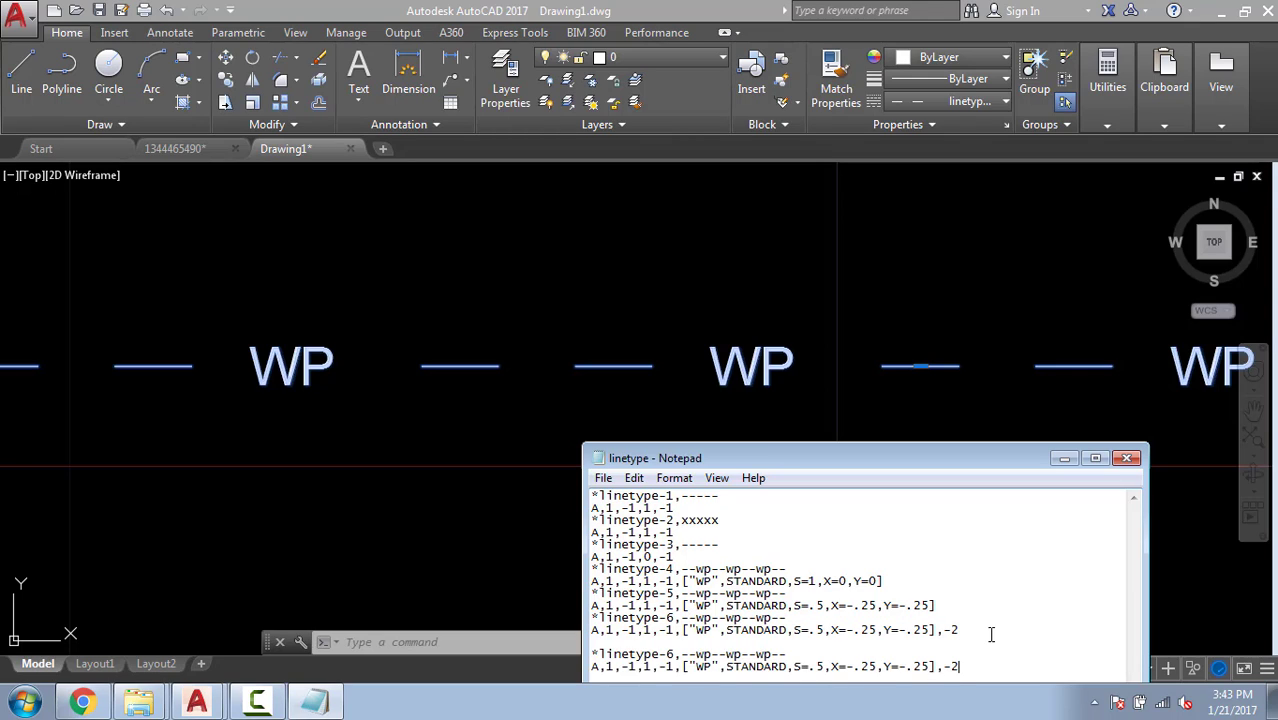
left_click_drag(817, 458, 767, 300)
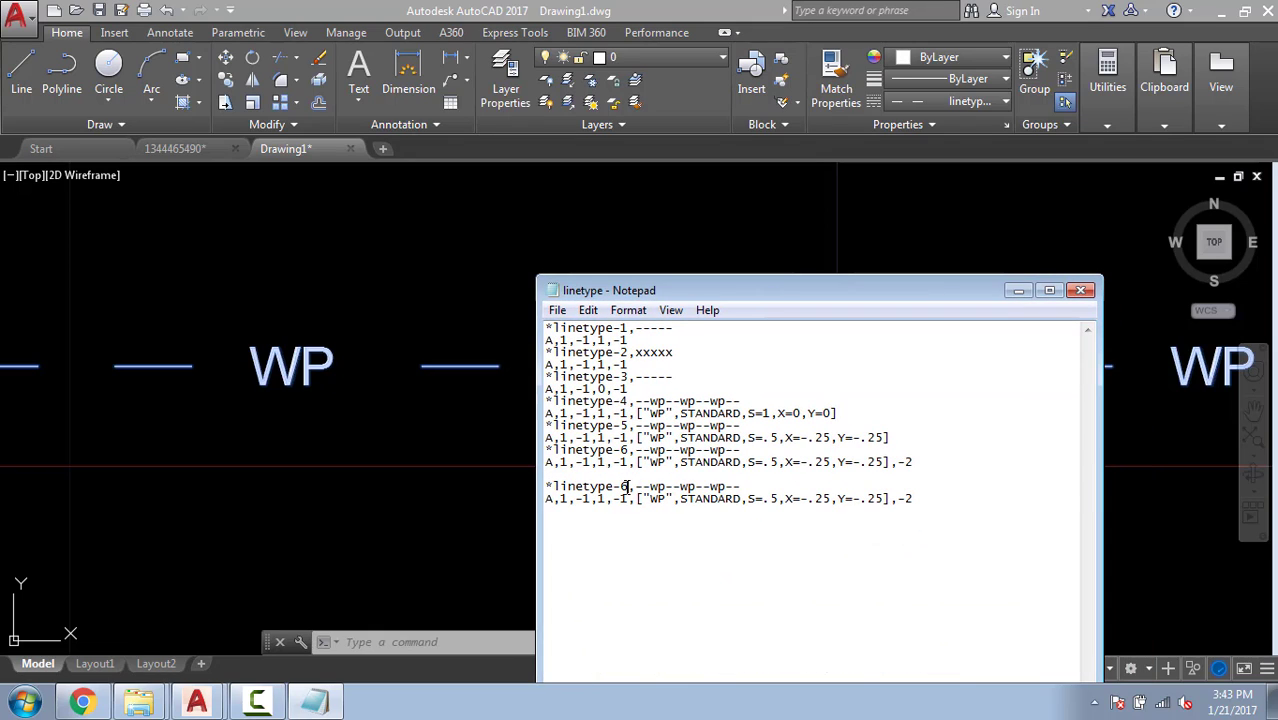
type("7")
left_click_drag(829, 502, 897, 503)
type("0,Y=-")
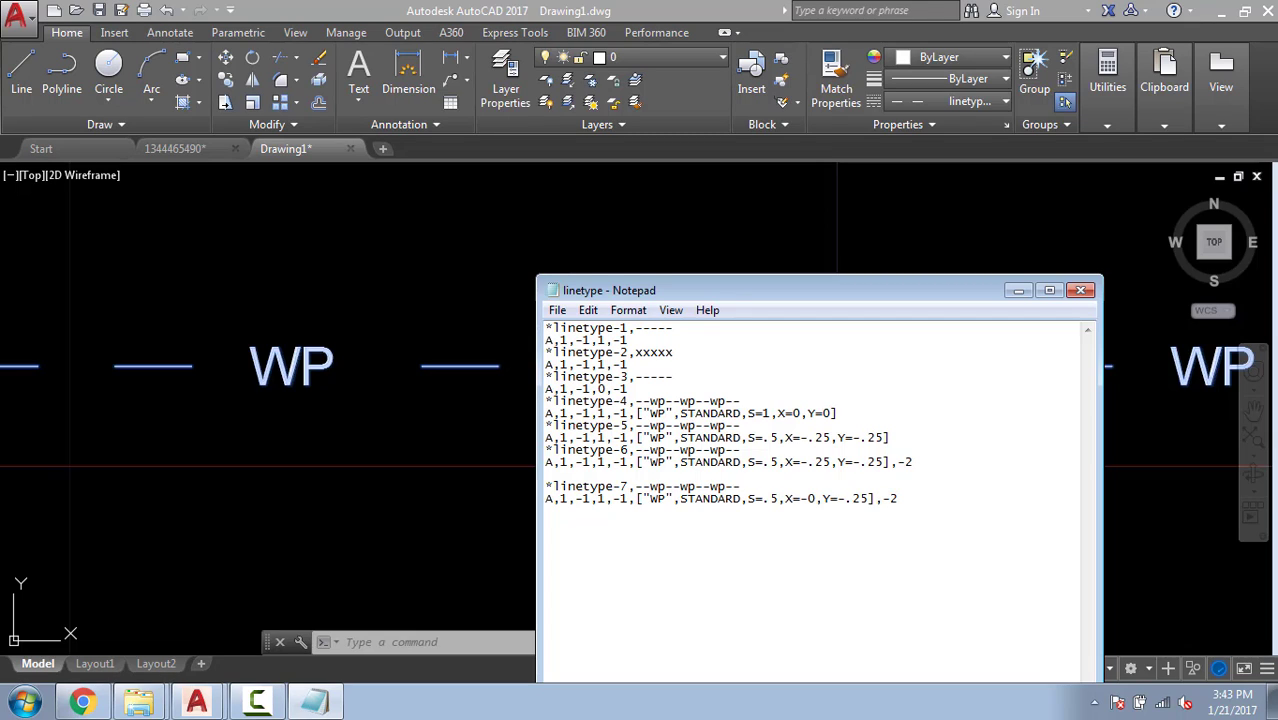
Load linetype-7 from the custom linetype.lin file into Drawing1 through the Linetype Manager in AutoCAD.
left_click(448, 285)
key("Escape")
key("Escape")
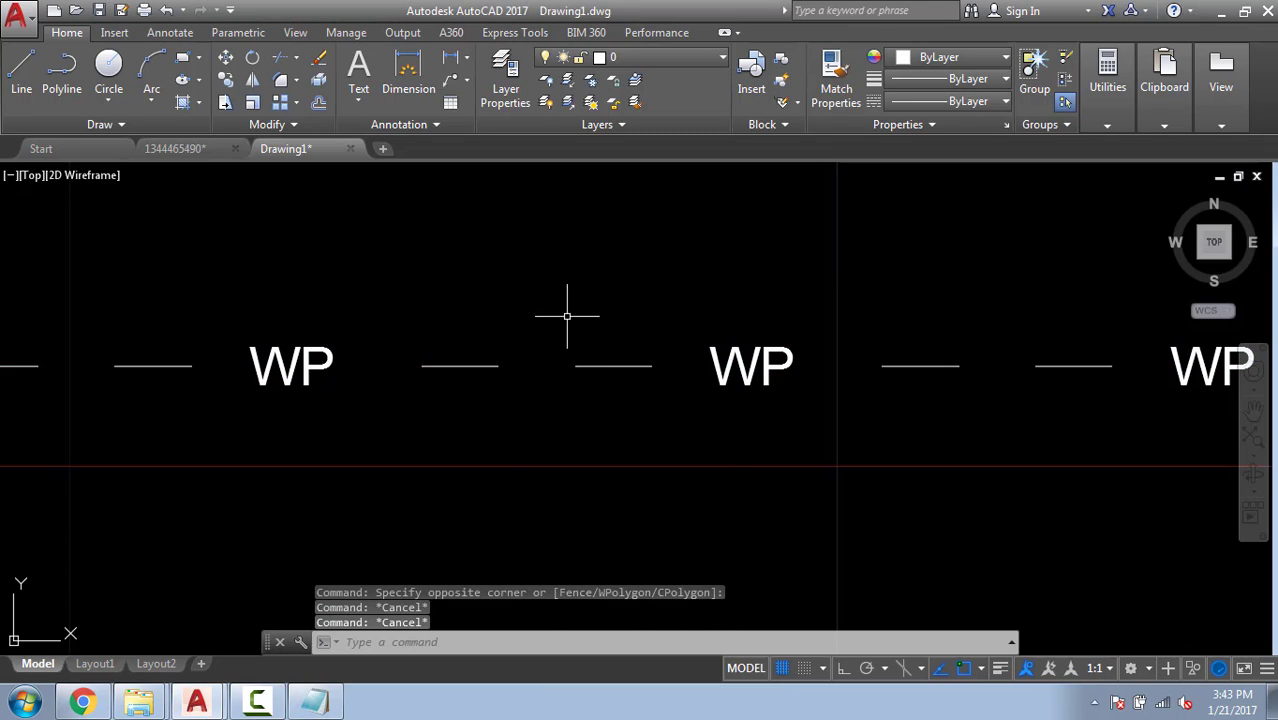
left_click(790, 505)
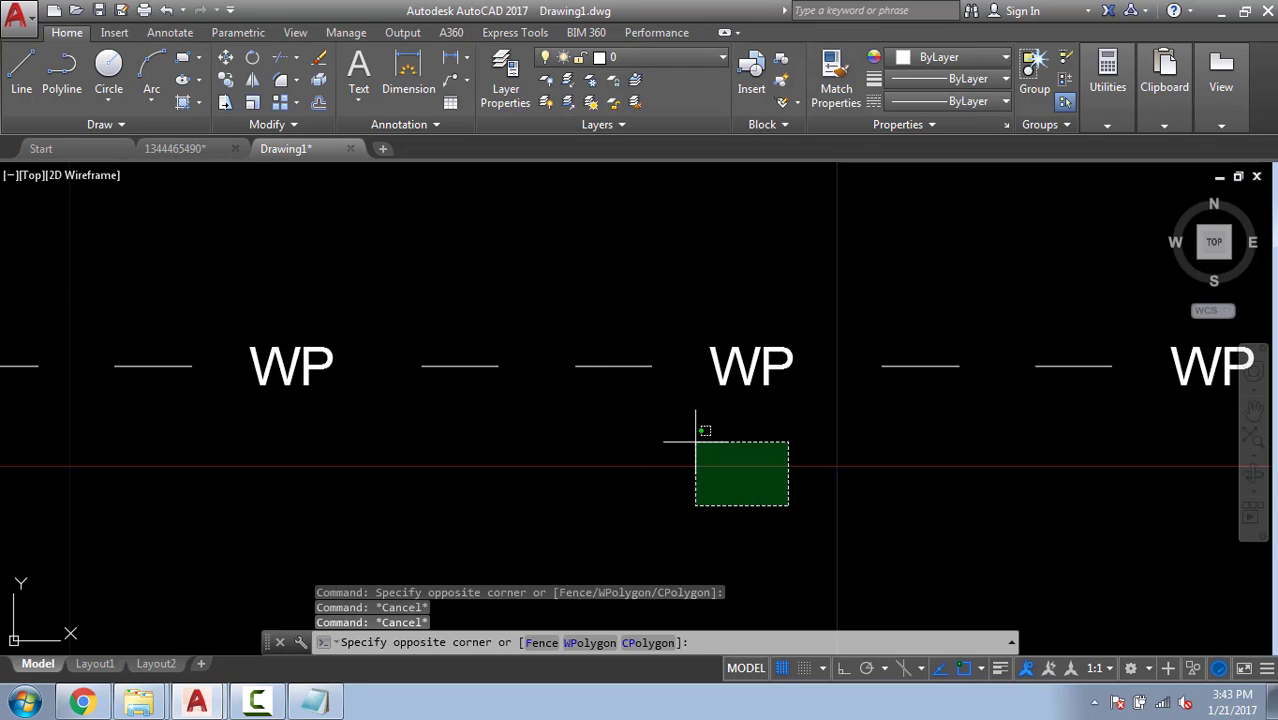
left_click(699, 431)
type("LT")
key("Return")
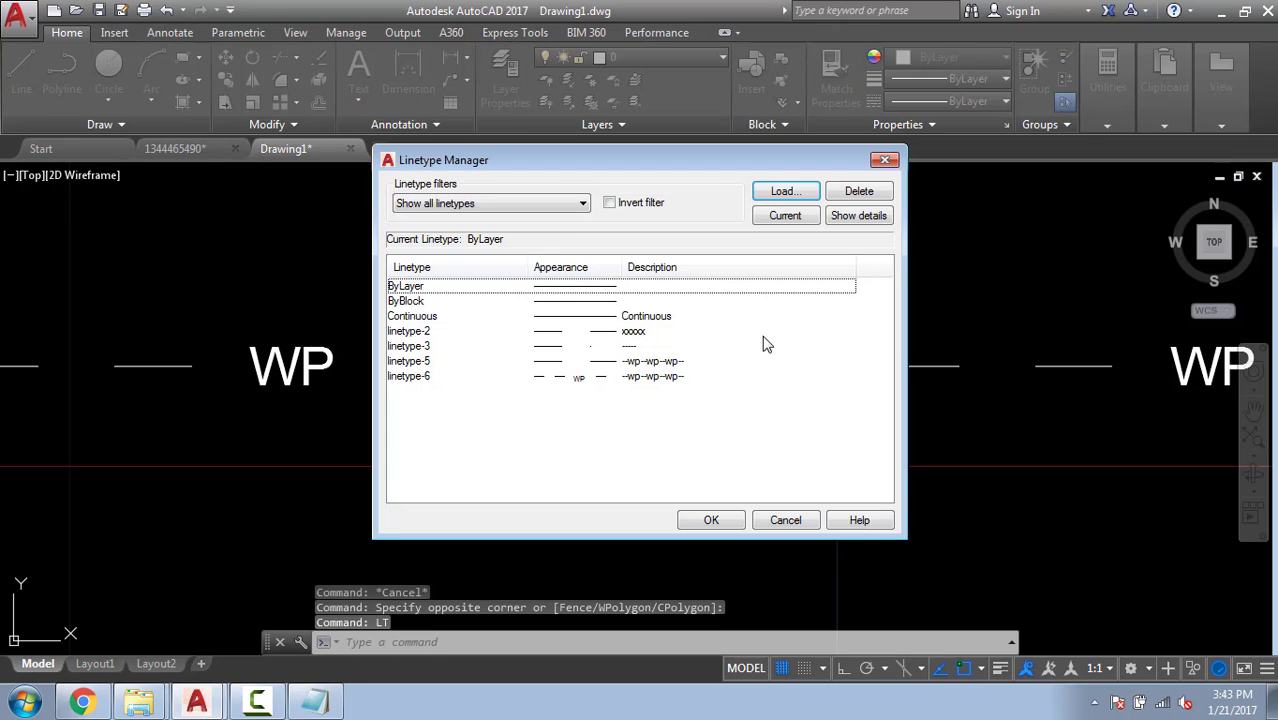
left_click(812, 191)
left_click(498, 238)
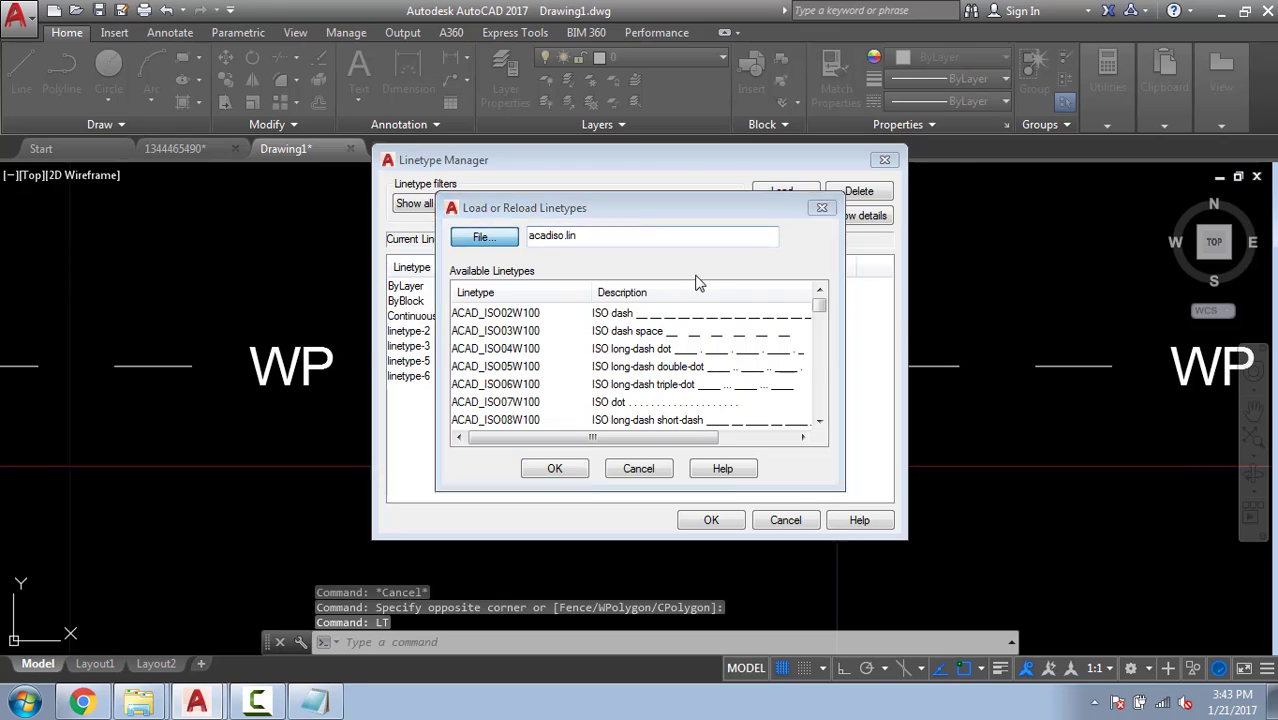
double_click(503, 195)
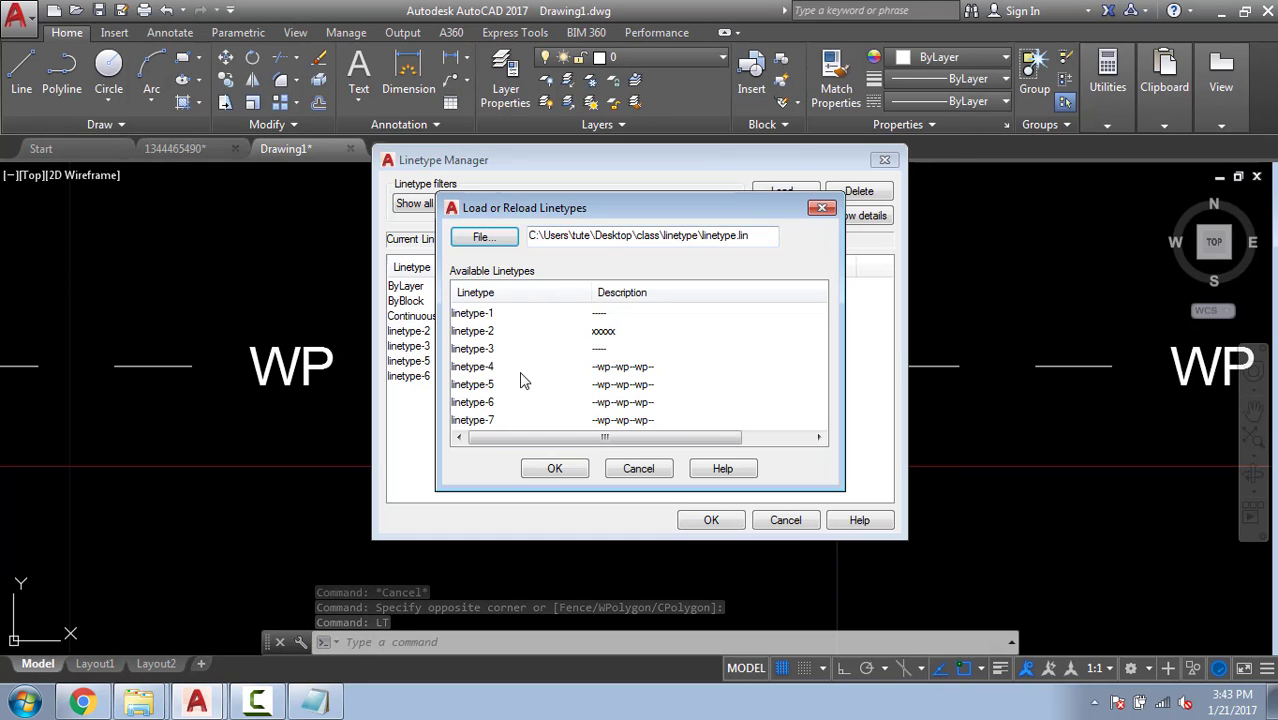
left_click(552, 367)
mouse_move(513, 437)
left_mouse_down()
mouse_move(596, 437)
mouse_move(534, 436)
left_mouse_up()
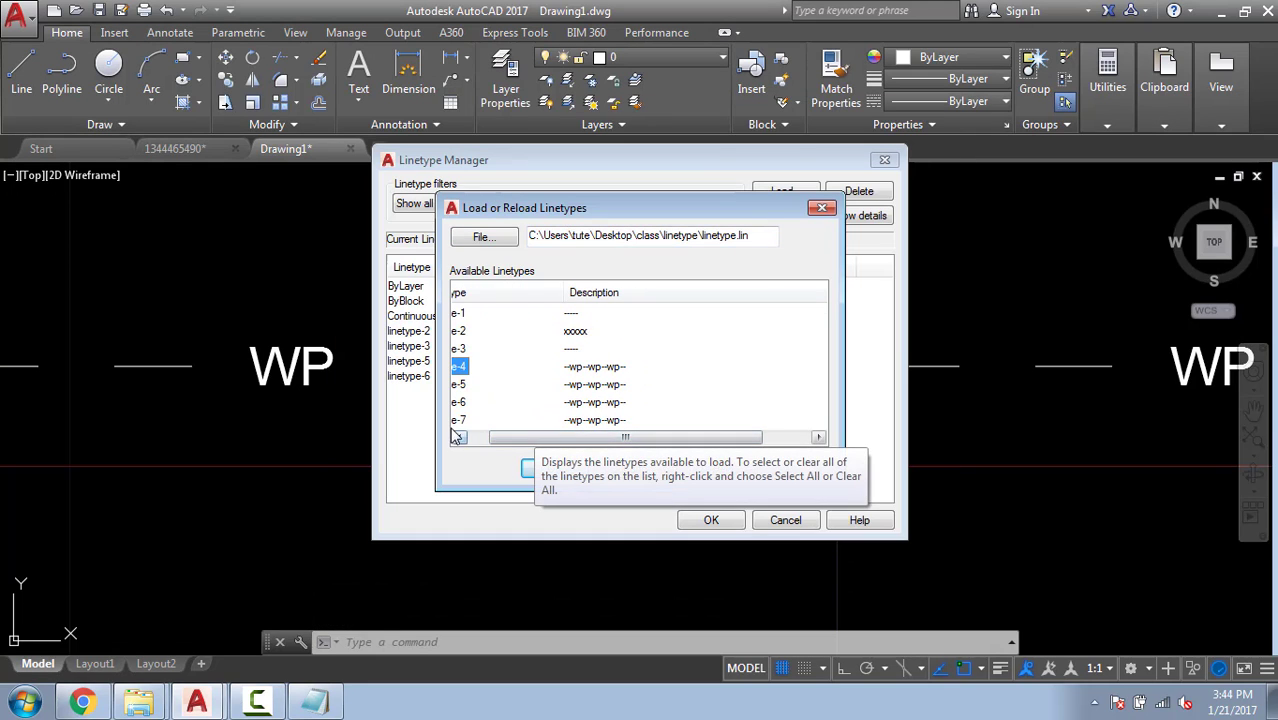
left_click(459, 421)
left_click(555, 468)
left_click(700, 520)
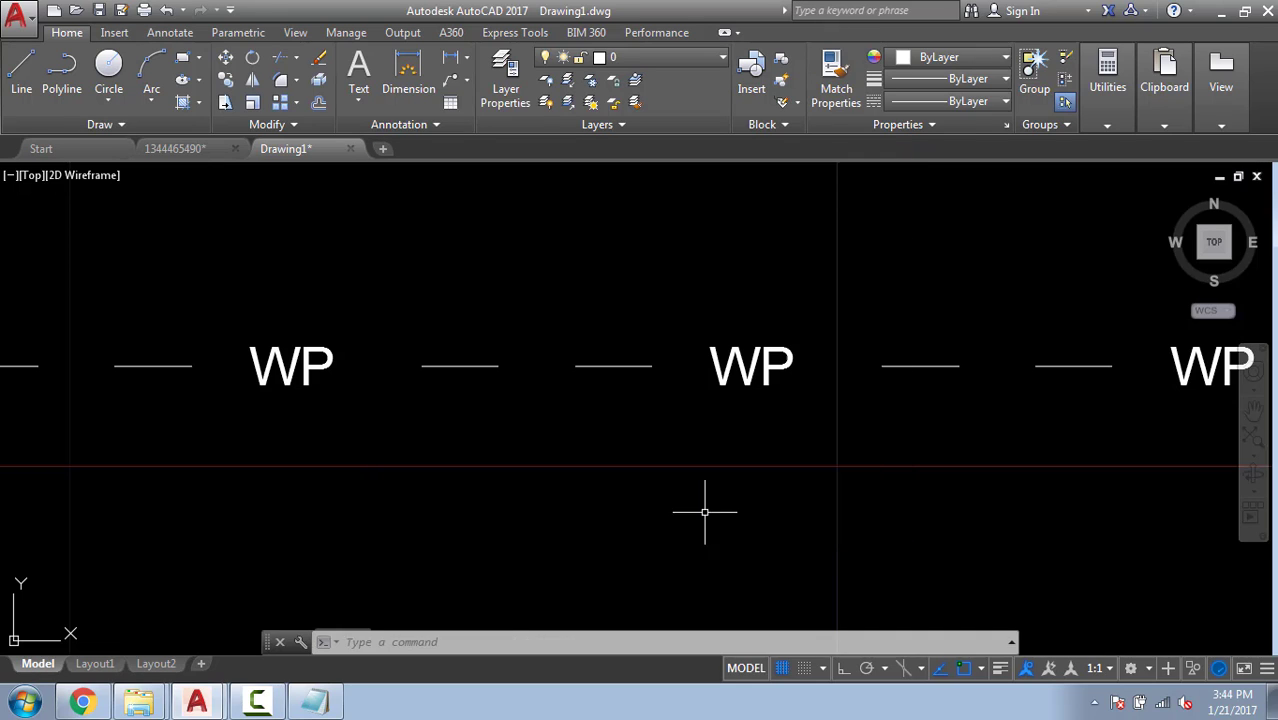
Change the large rectangle's linetype to linetype-7 and inspect the WP text position between its dashes.
left_click(836, 454)
left_click(465, 200)
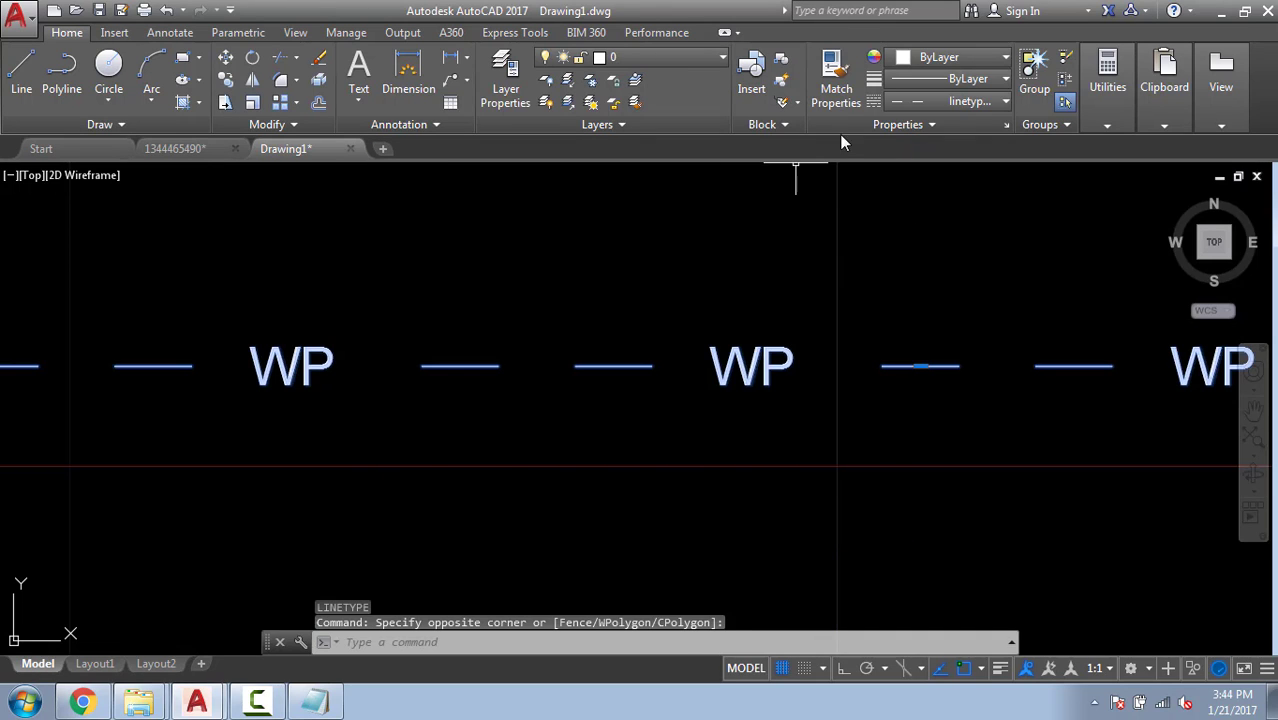
left_click(910, 103)
left_click(922, 286)
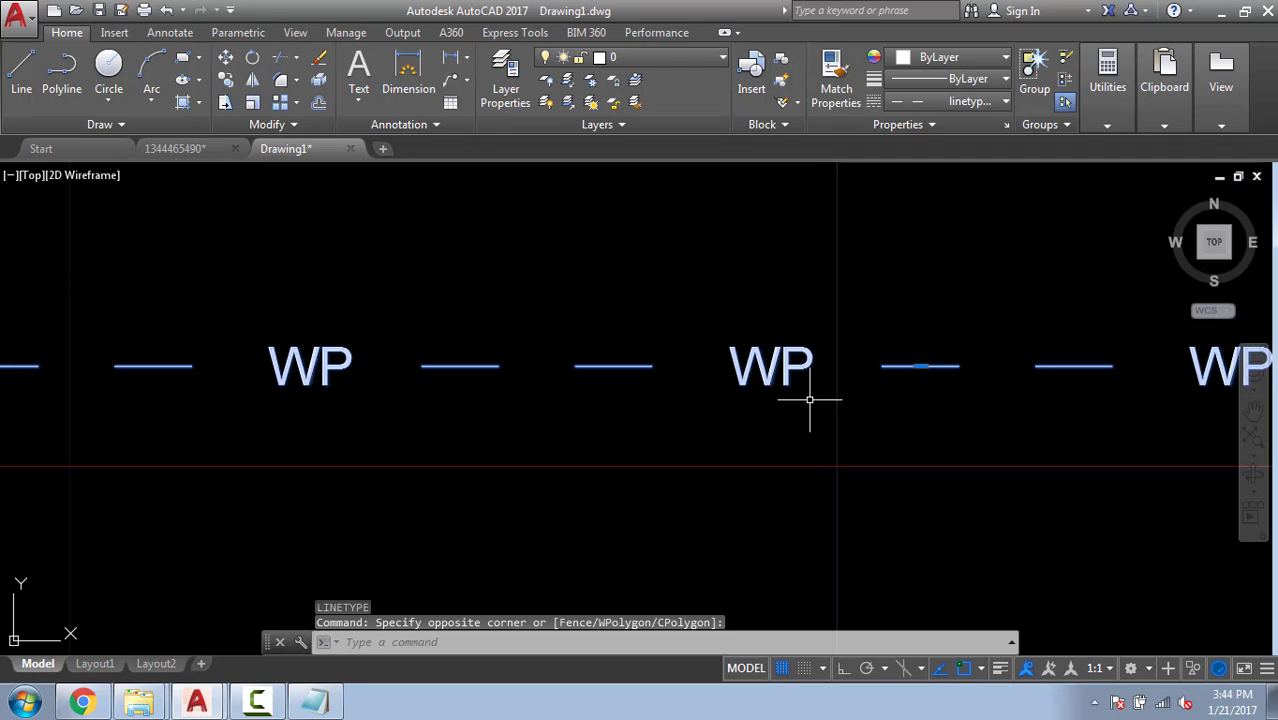
key("Escape")
key("Escape")
scroll(790, 370, "down", 2)
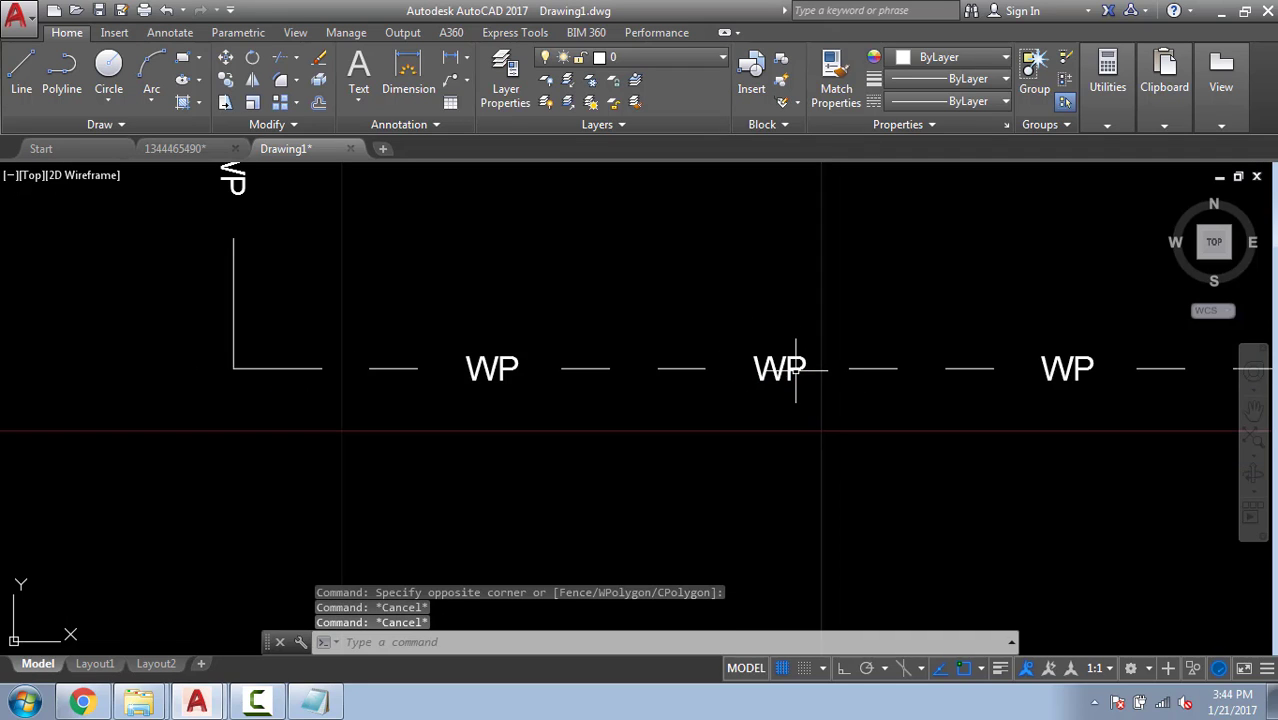
Copy the linetype-7 definition in Notepad and paste it below the original at the end of the file.
left_click(316, 700)
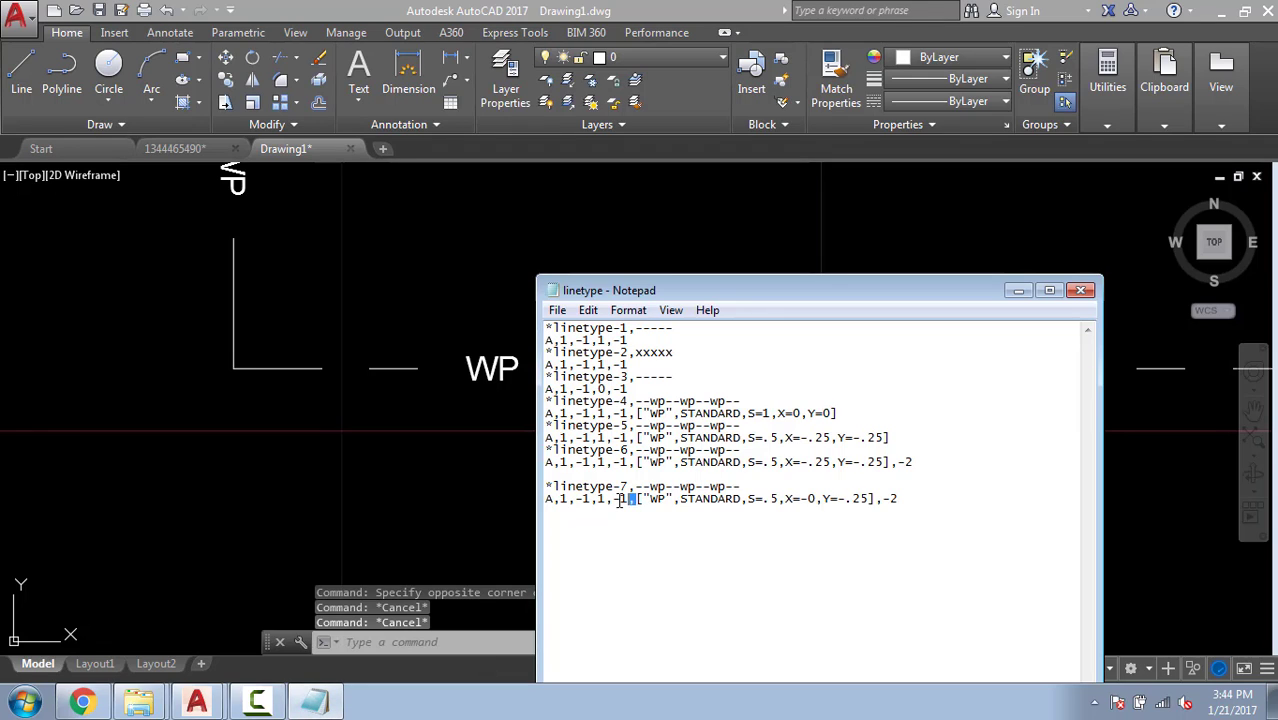
left_click_drag(968, 502, 548, 474)
key("ctrl+c")
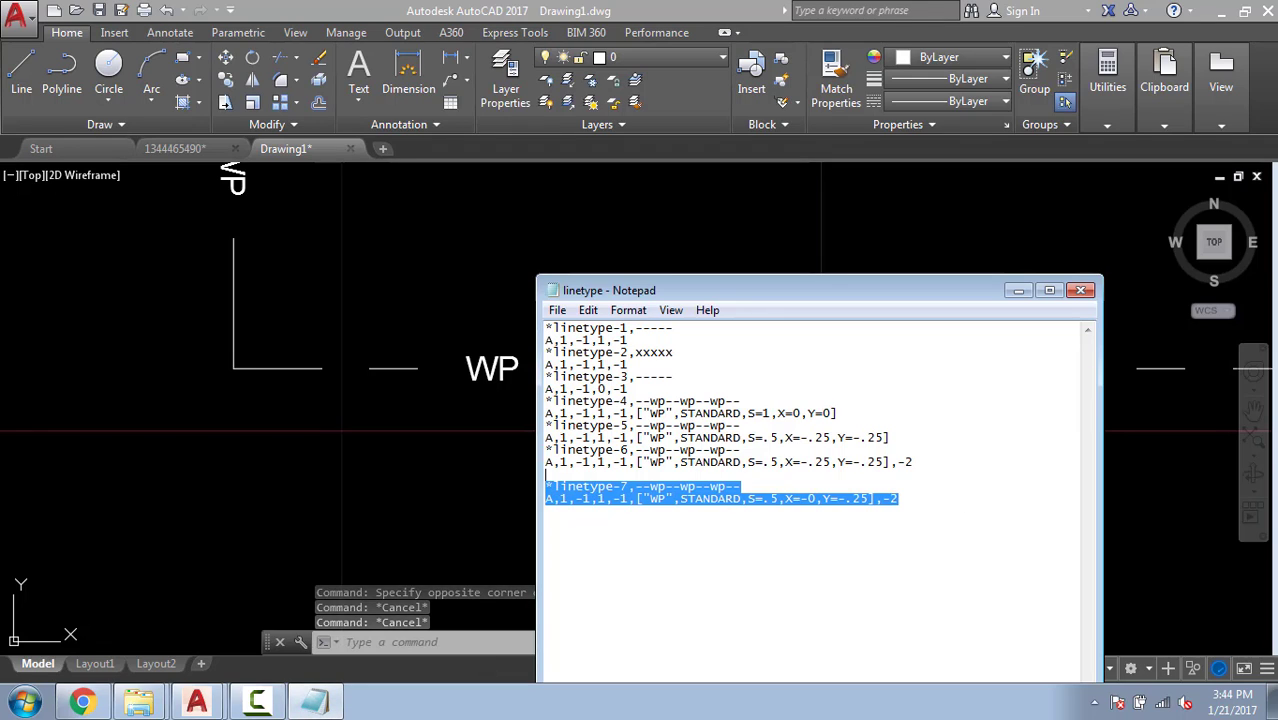
left_click(906, 514)
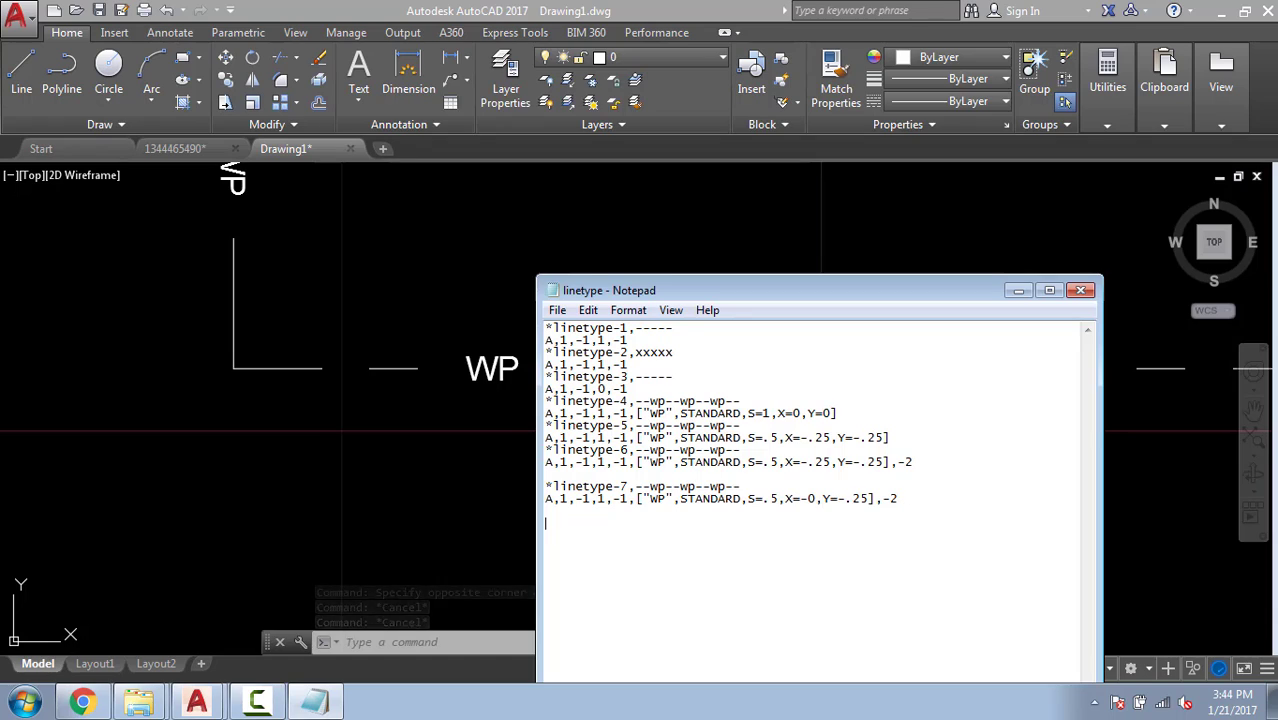
key("Return")
key("Return")
key("ctrl+v")
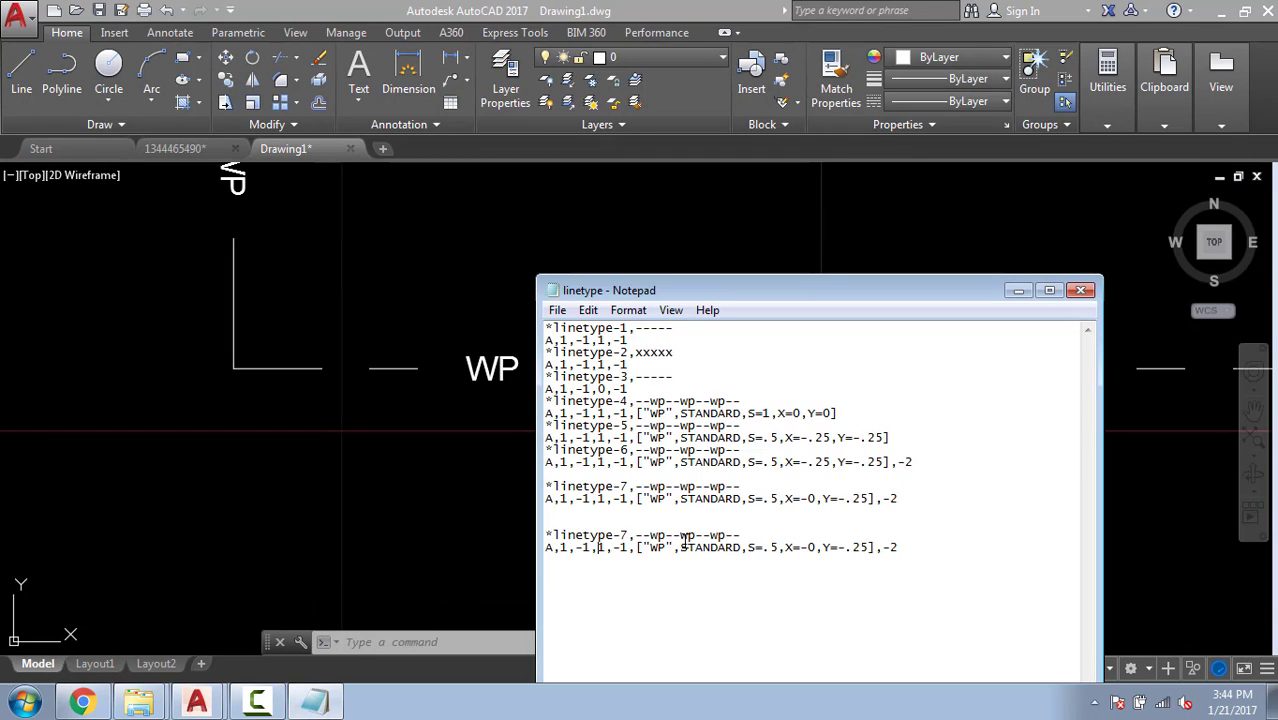
left_click(211, 164)
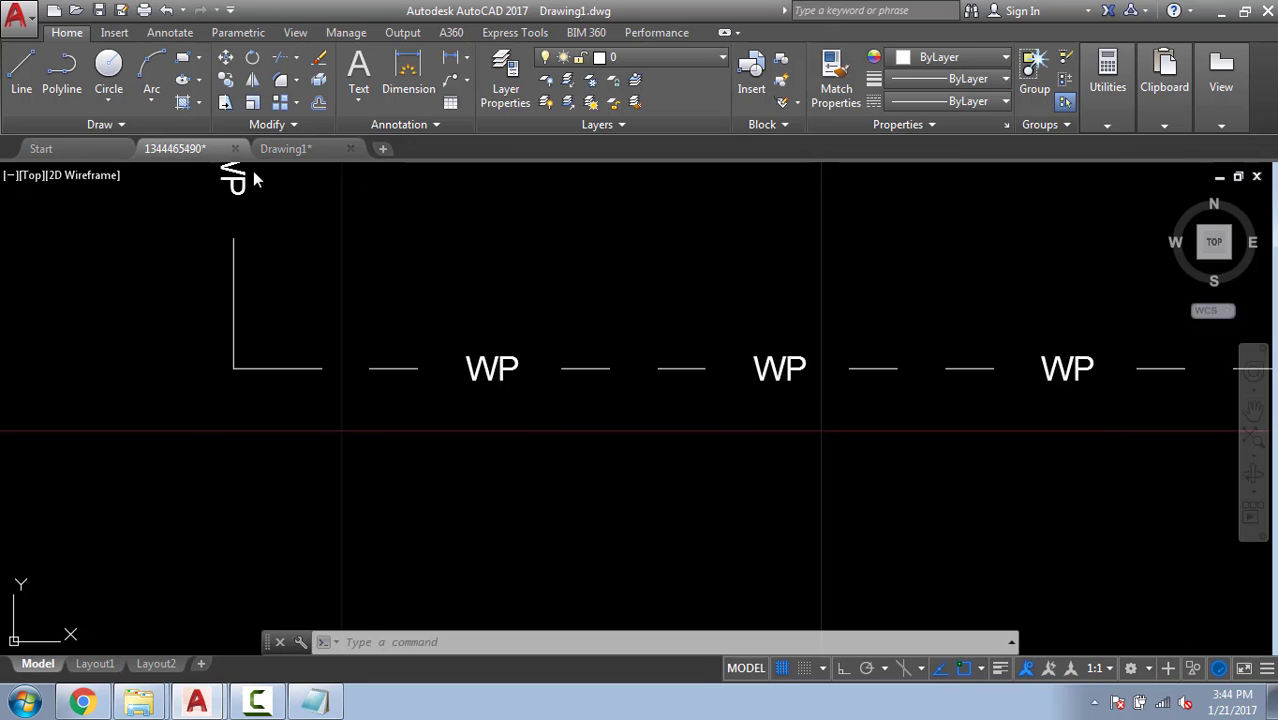
left_click(195, 149)
left_click(530, 323)
left_click(465, 285)
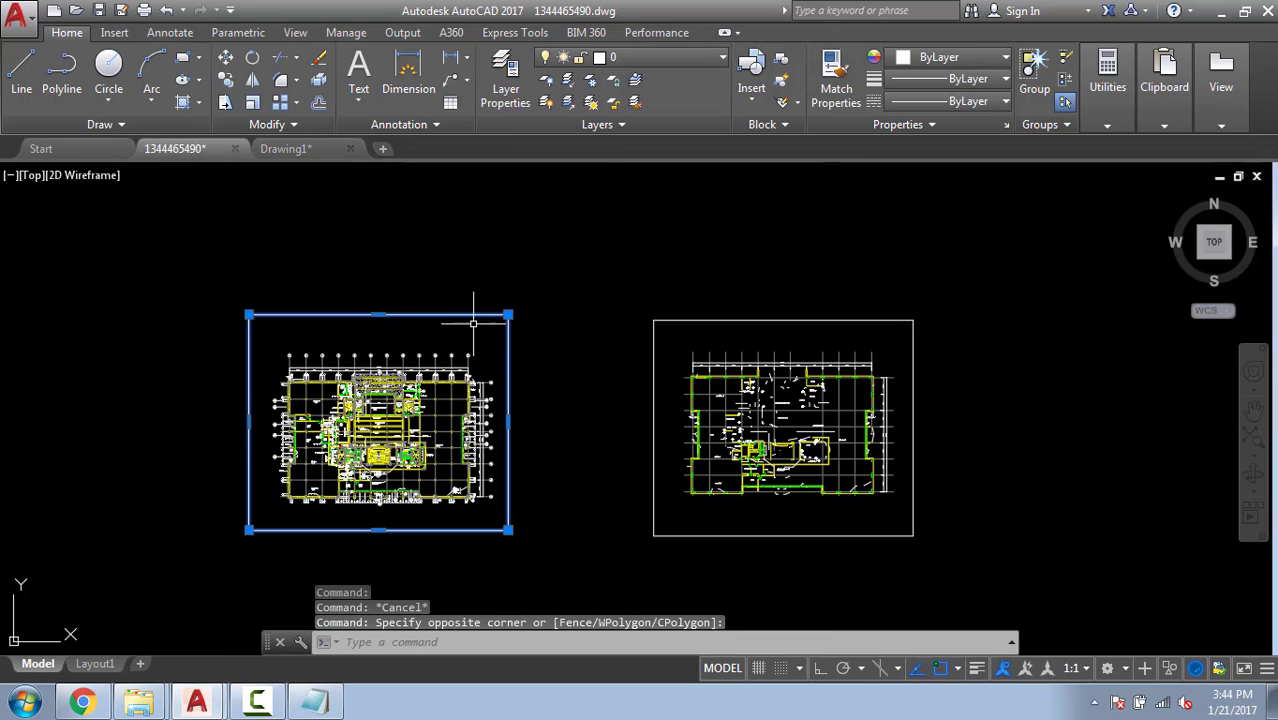
In Notepad, replace the WP text in the copied definition with the person's name in capitals and set its final gap to -6.
left_click(318, 702)
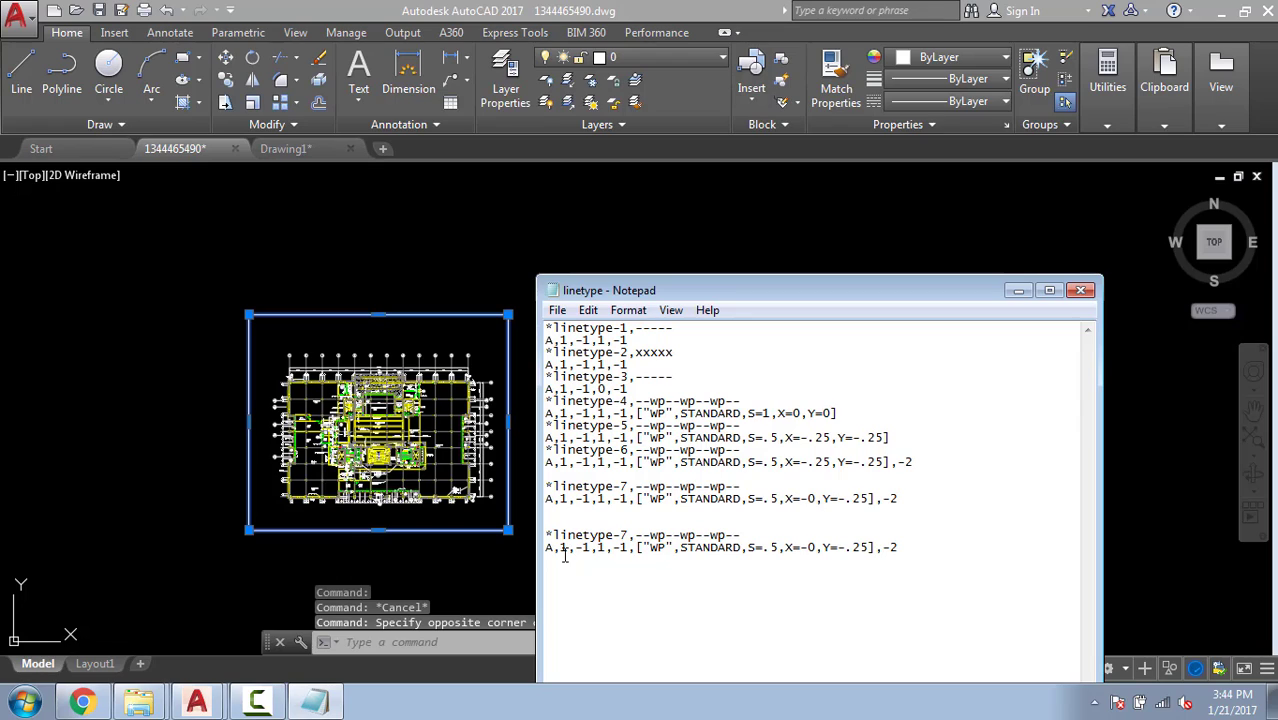
double_click(657, 547)
type("SHAHRYAR")
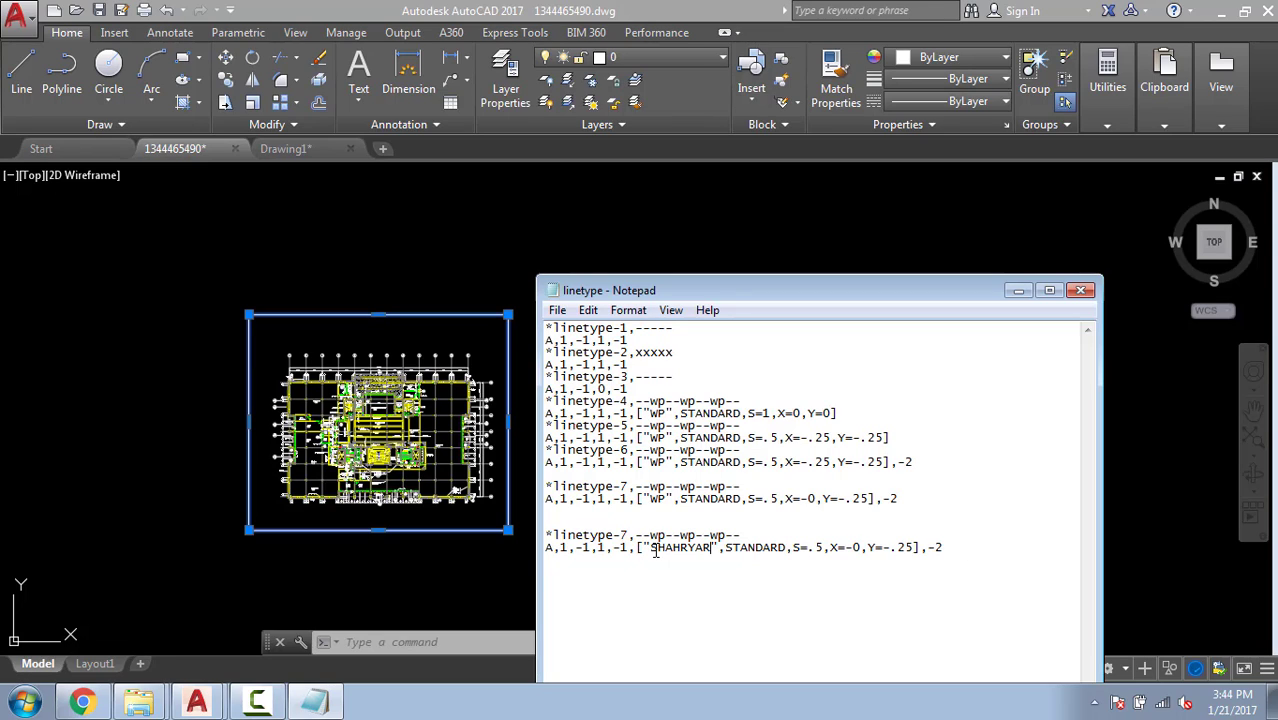
left_click_drag(651, 548, 708, 548)
left_click(696, 548)
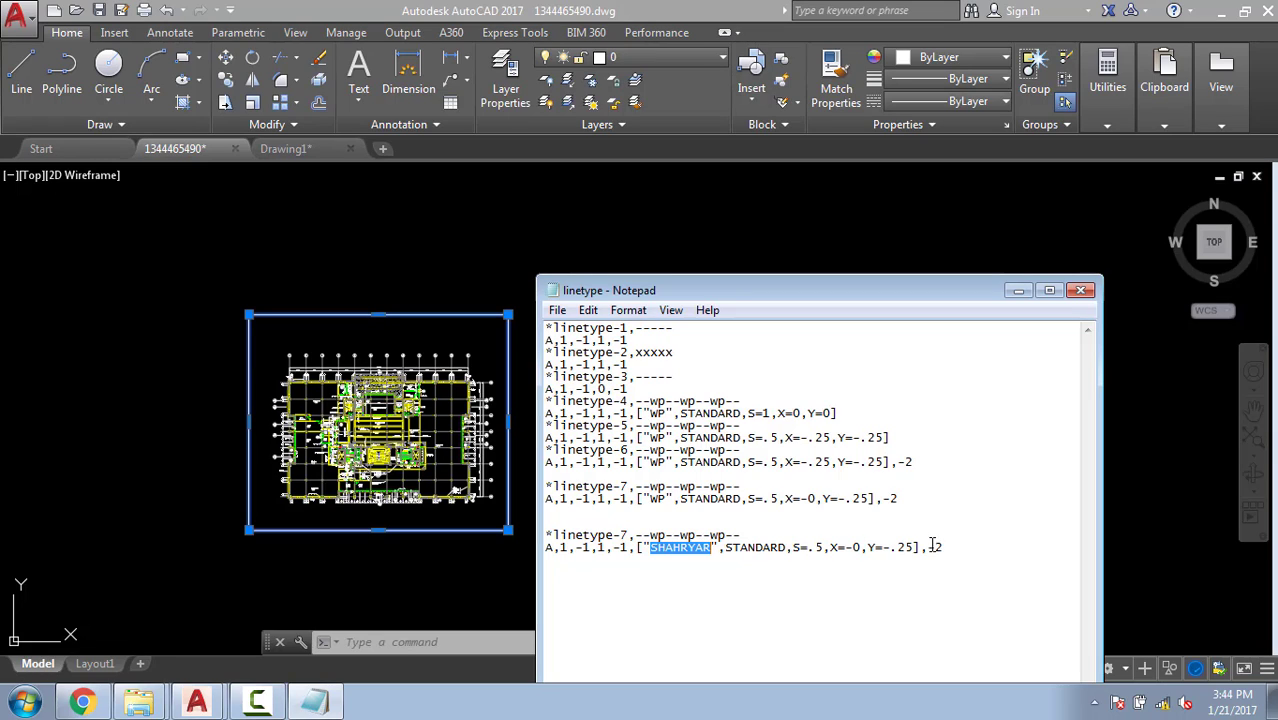
left_click_drag(929, 547, 945, 547)
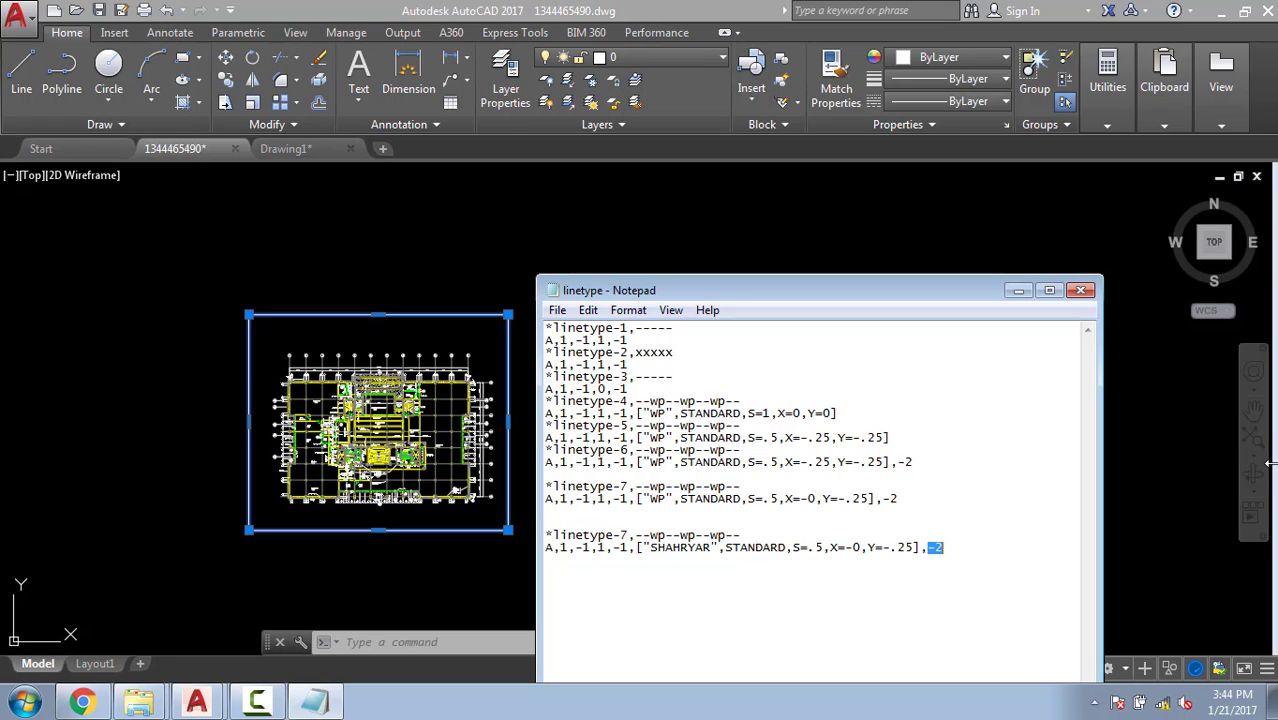
type("-8")
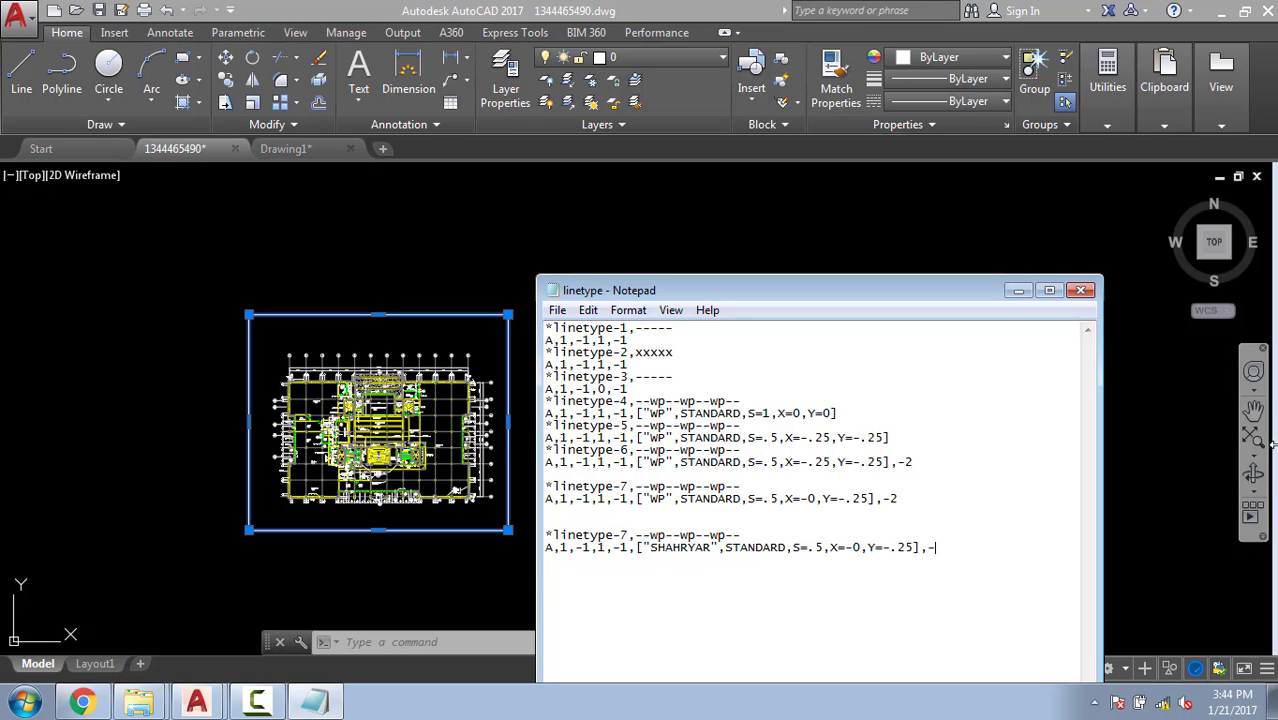
Compare the width of the WP text and its gaps in Drawing1 with the final gap in the copied Notepad definition.
left_click(334, 184)
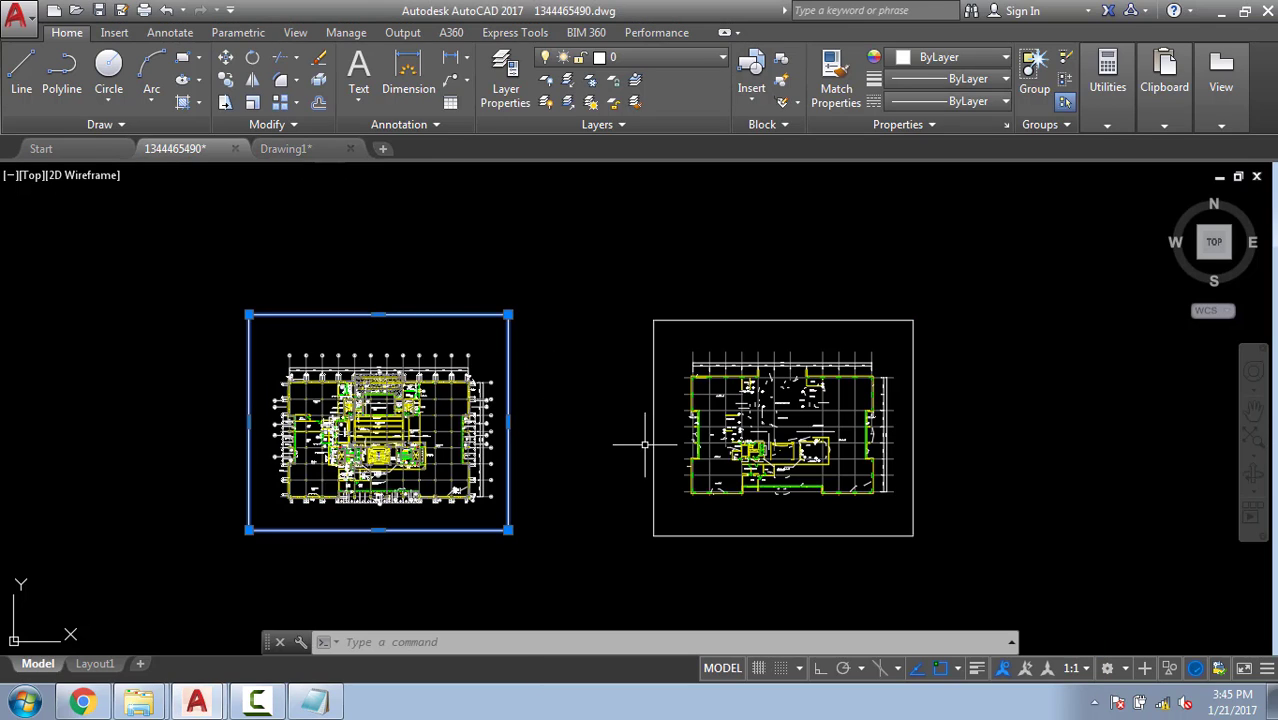
left_click(300, 148)
scroll(662, 424, "up", 4)
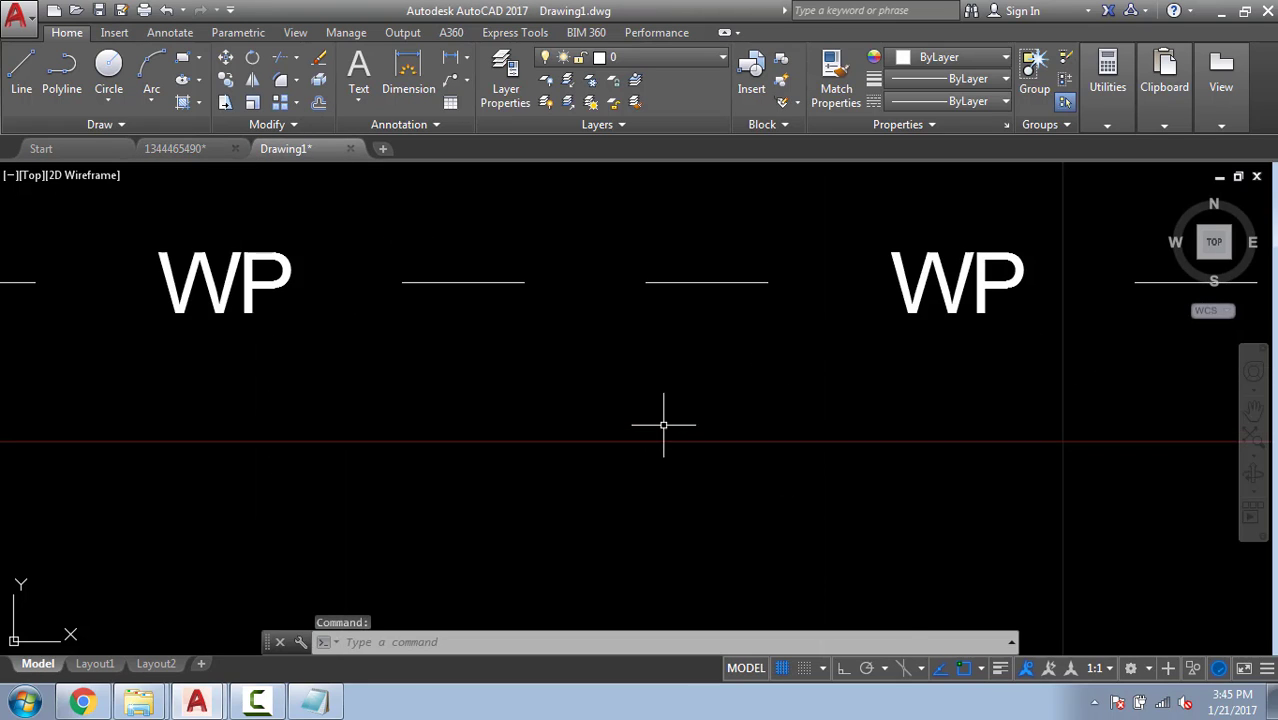
middle_click_drag(583, 324, 414, 429)
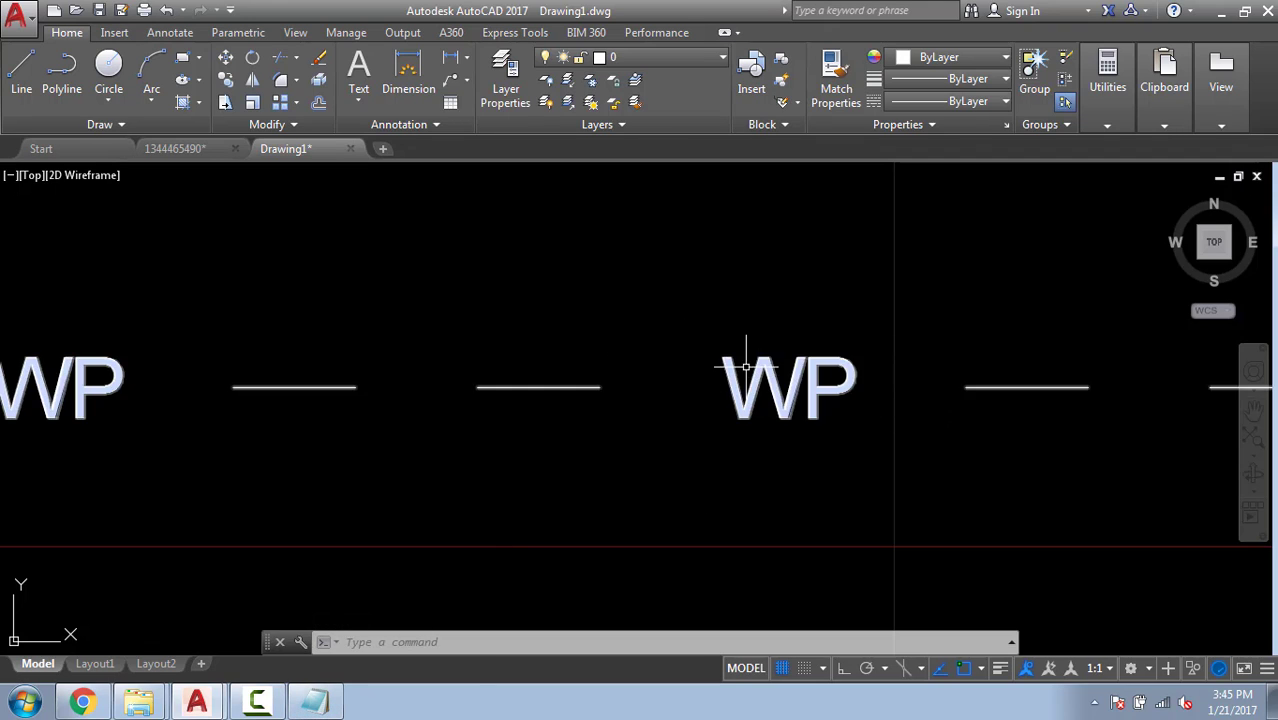
left_click(325, 705)
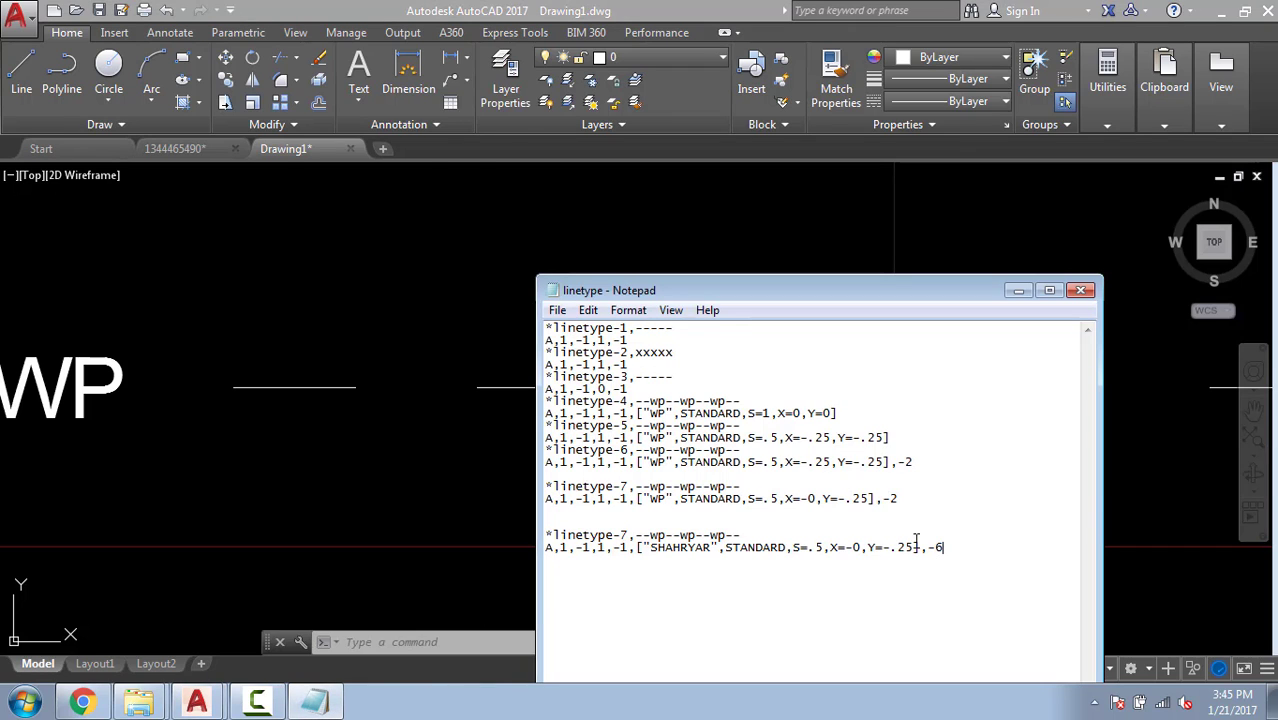
left_click(314, 276)
scroll(515, 381, "down", 6)
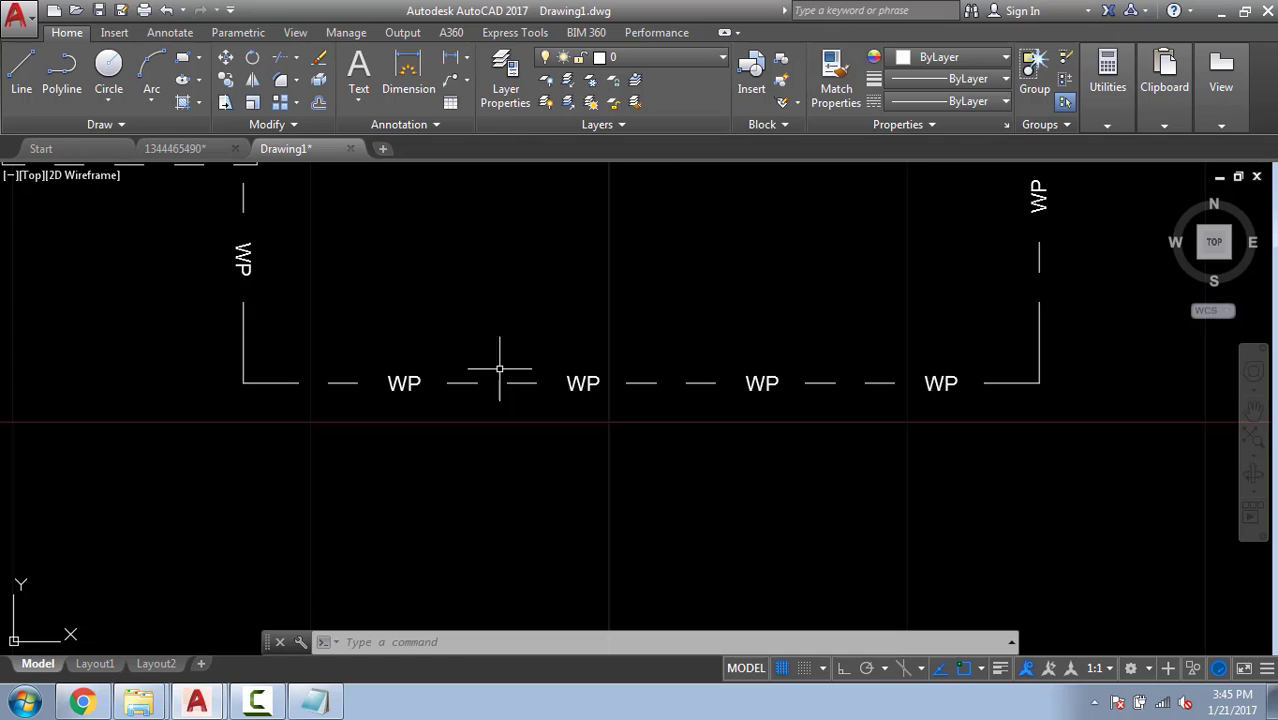
left_click(172, 148)
key("Escape")
key("Escape")
key("Escape")
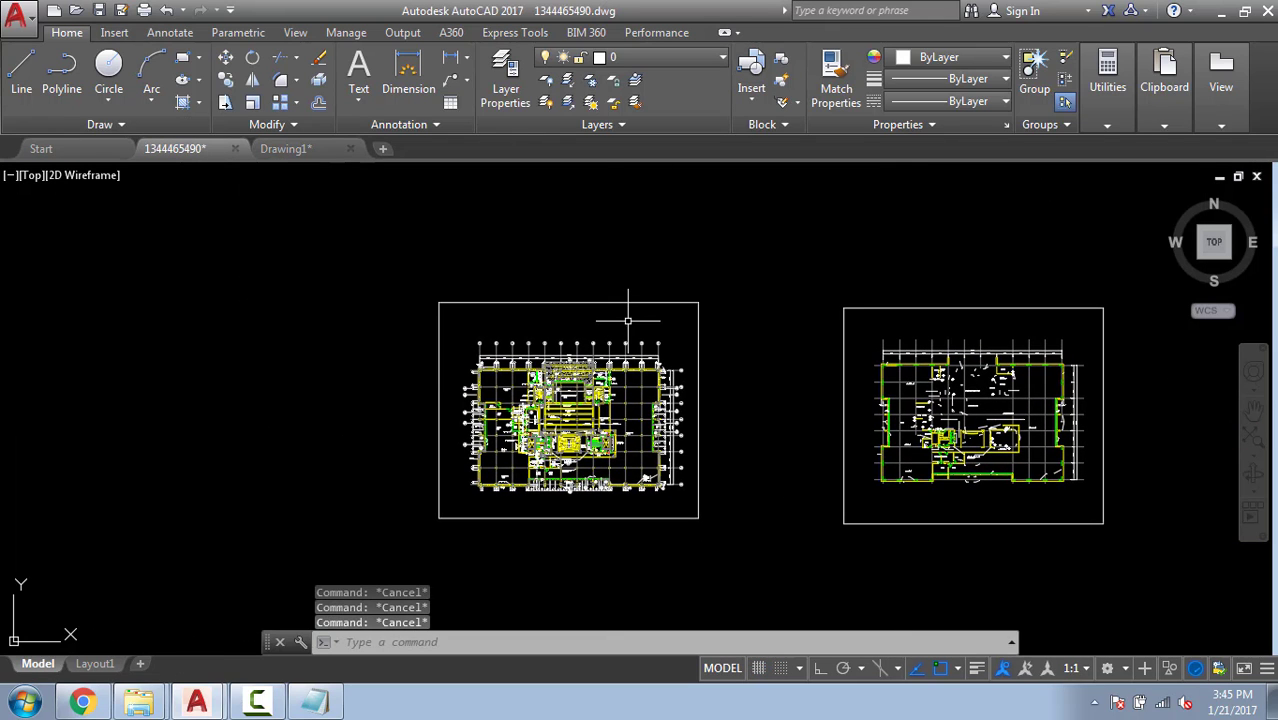
type("LT")
key("Return")
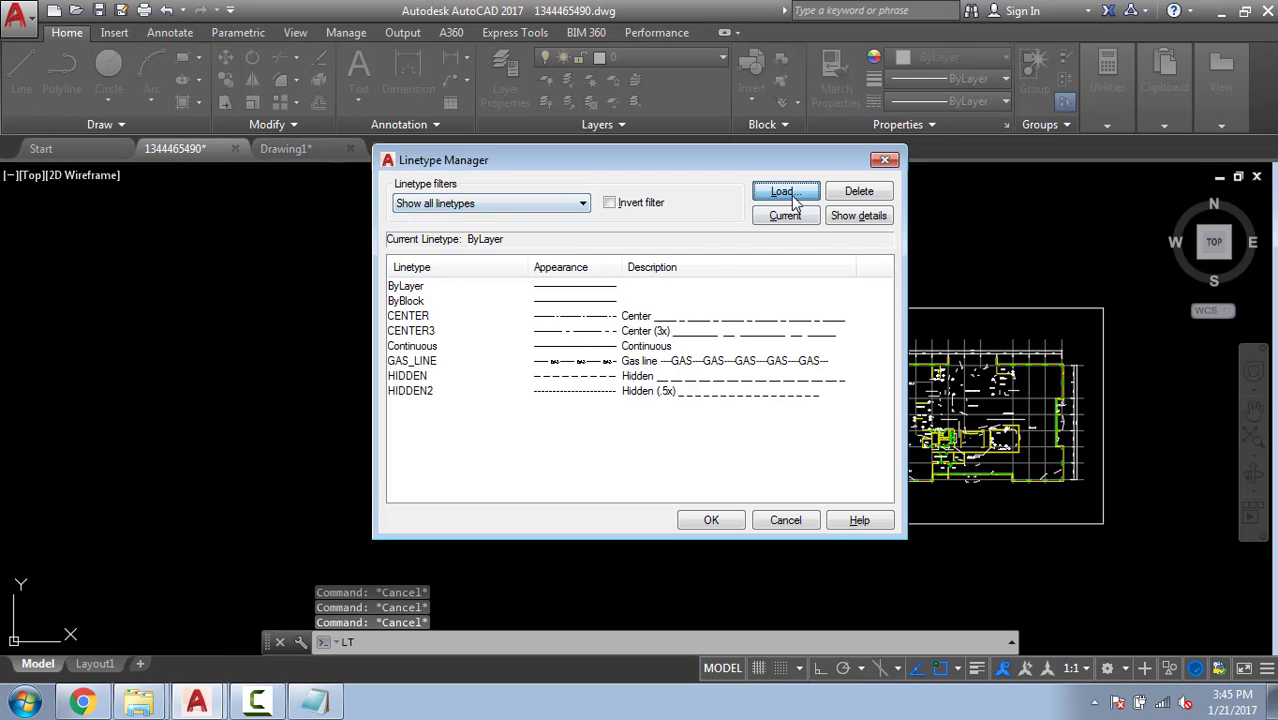
left_click(781, 191)
left_click(482, 237)
double_click(508, 200)
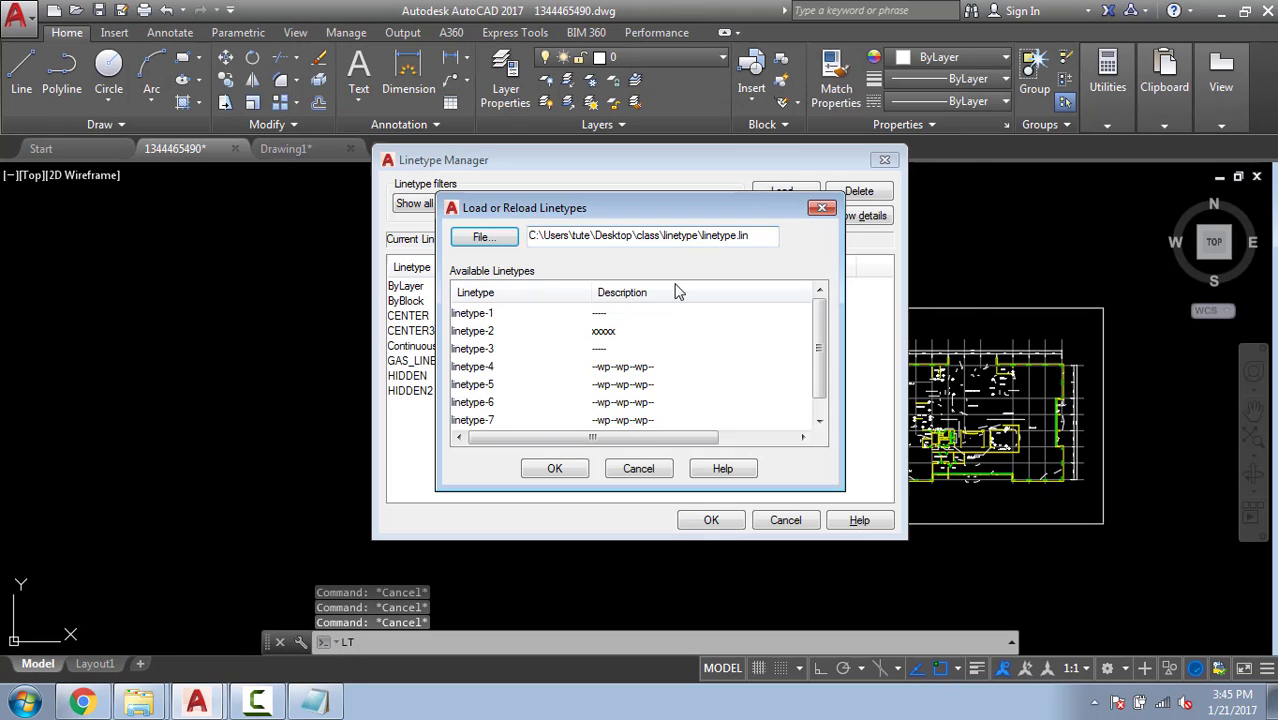
left_click(490, 420)
left_click(490, 420)
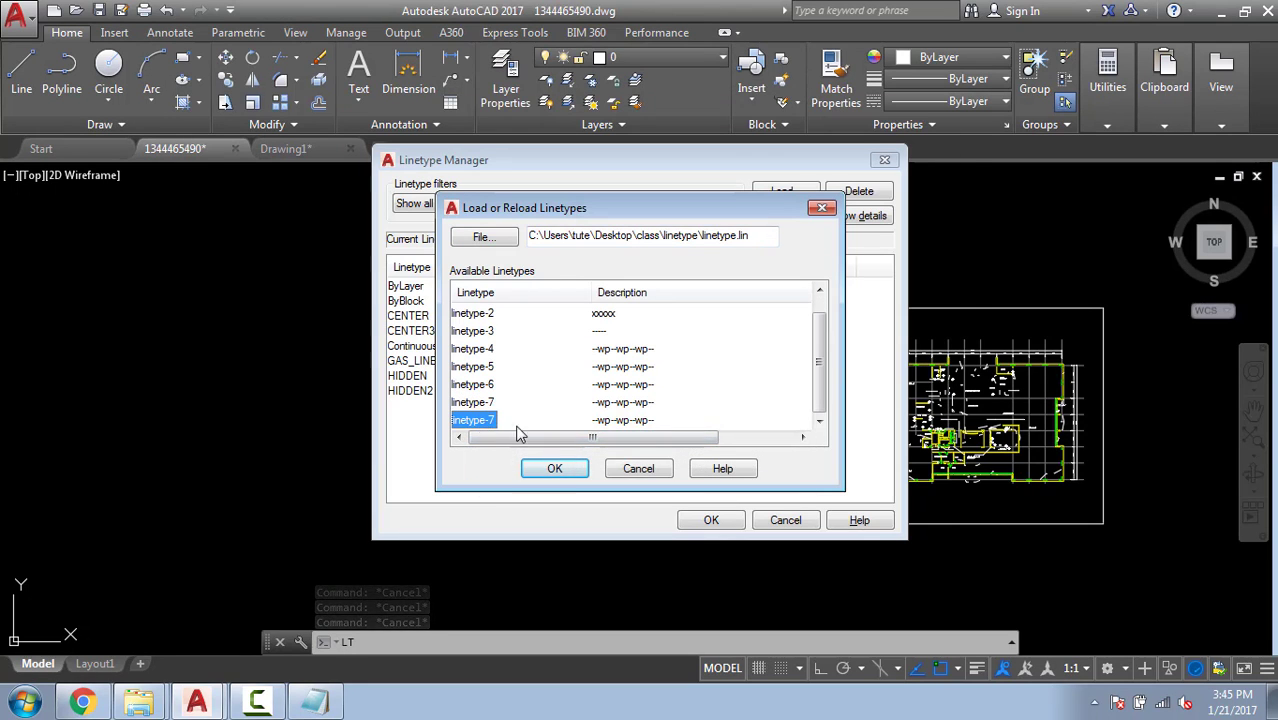
left_click(555, 469)
left_click(785, 452)
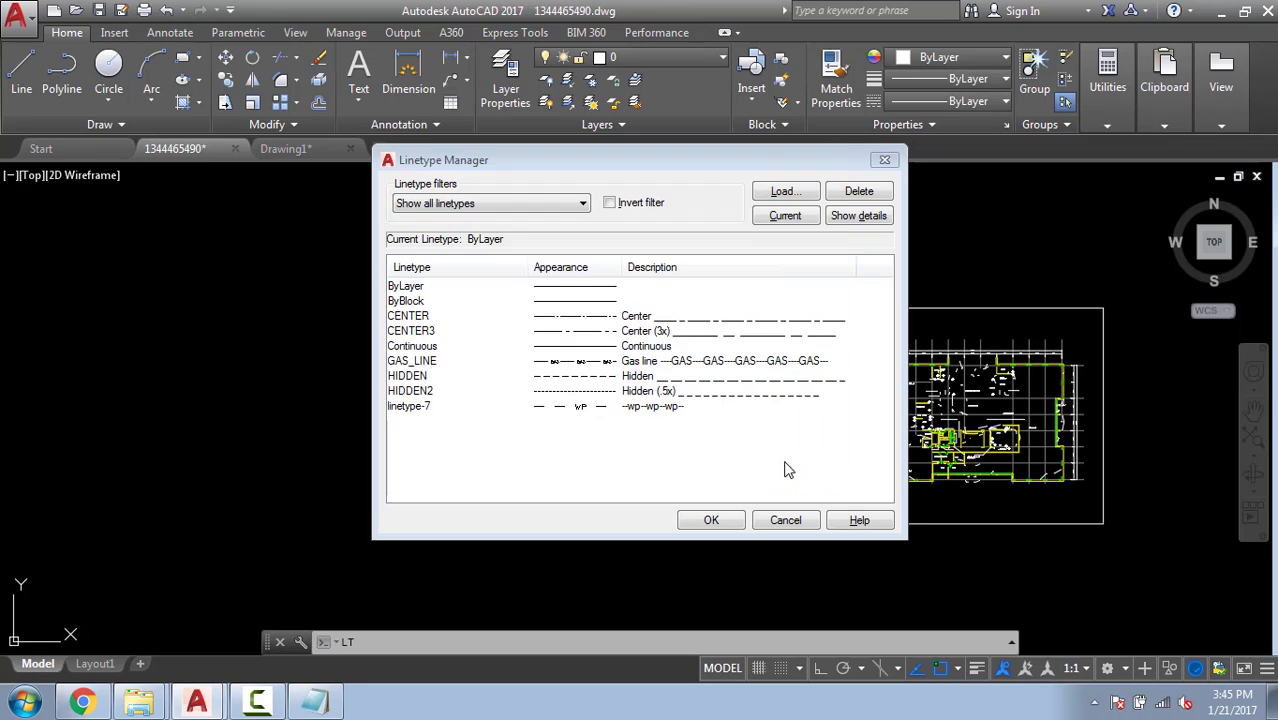
left_click(786, 521)
key("Escape")
Check the loaded linetype-7 in the Linetype Manager, then return to its duplicate definition in Notepad.
type("L")
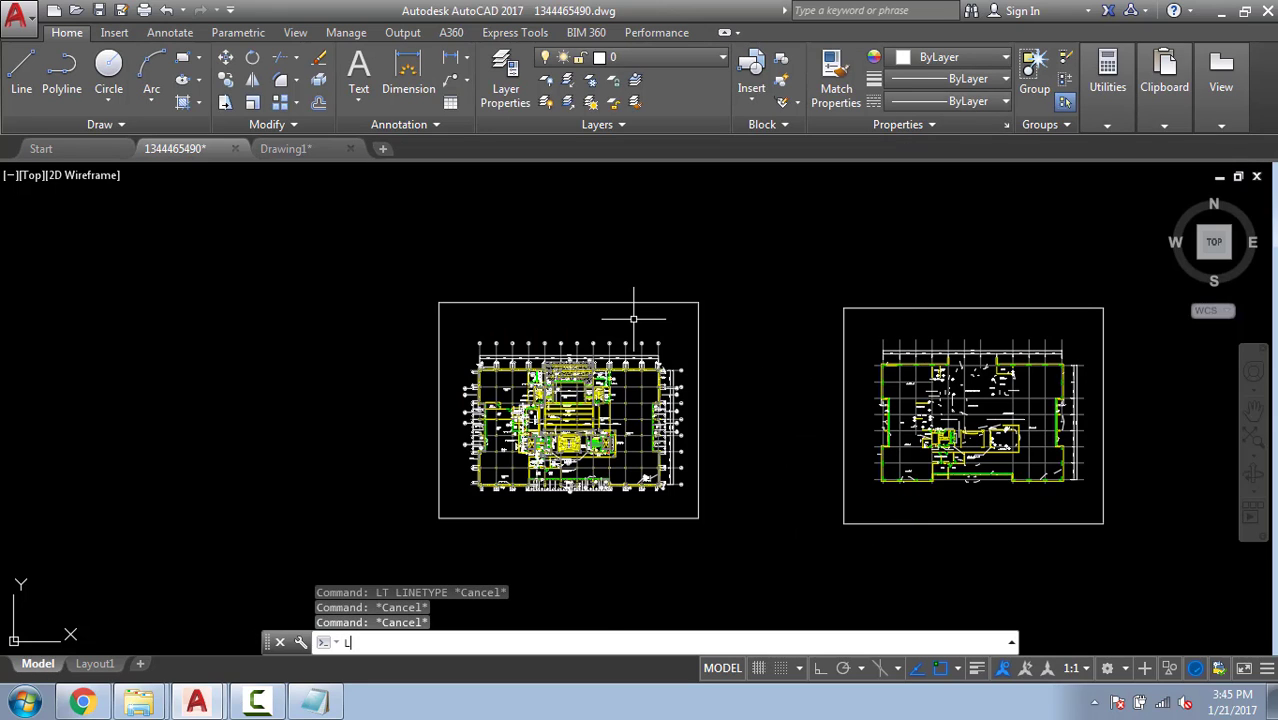
type("T")
key("Return")
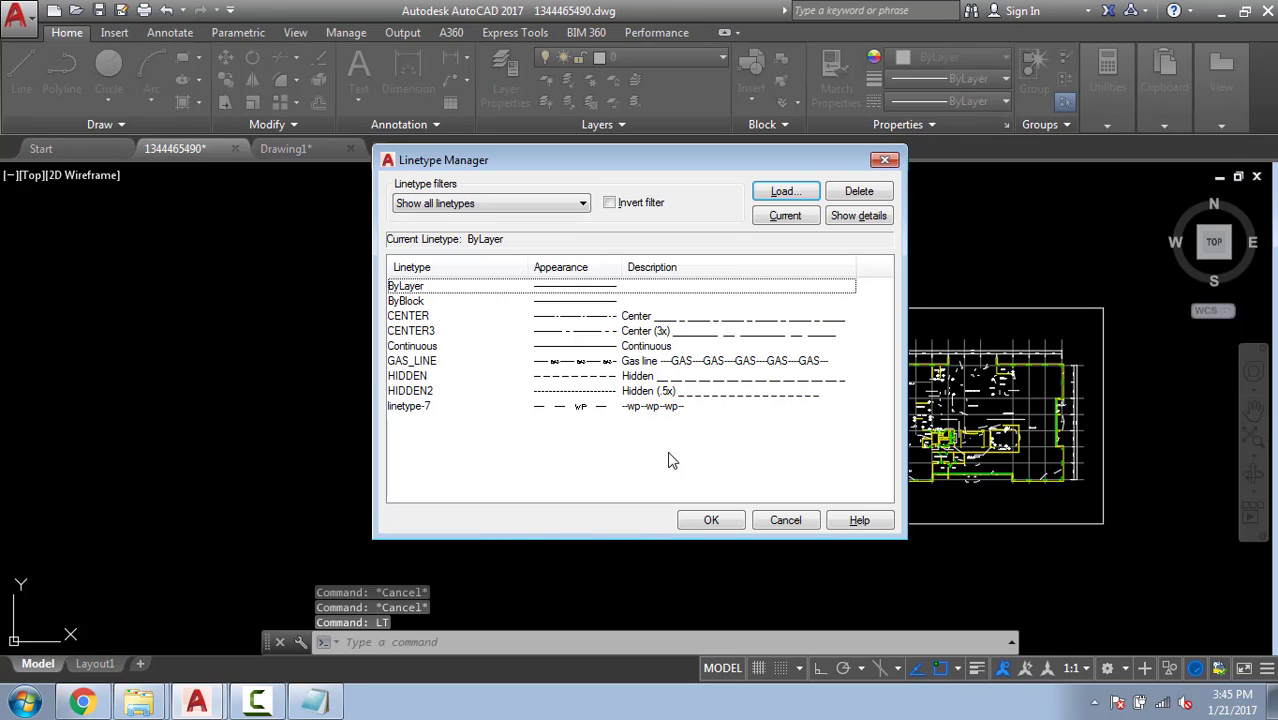
key("Escape")
left_click(315, 703)
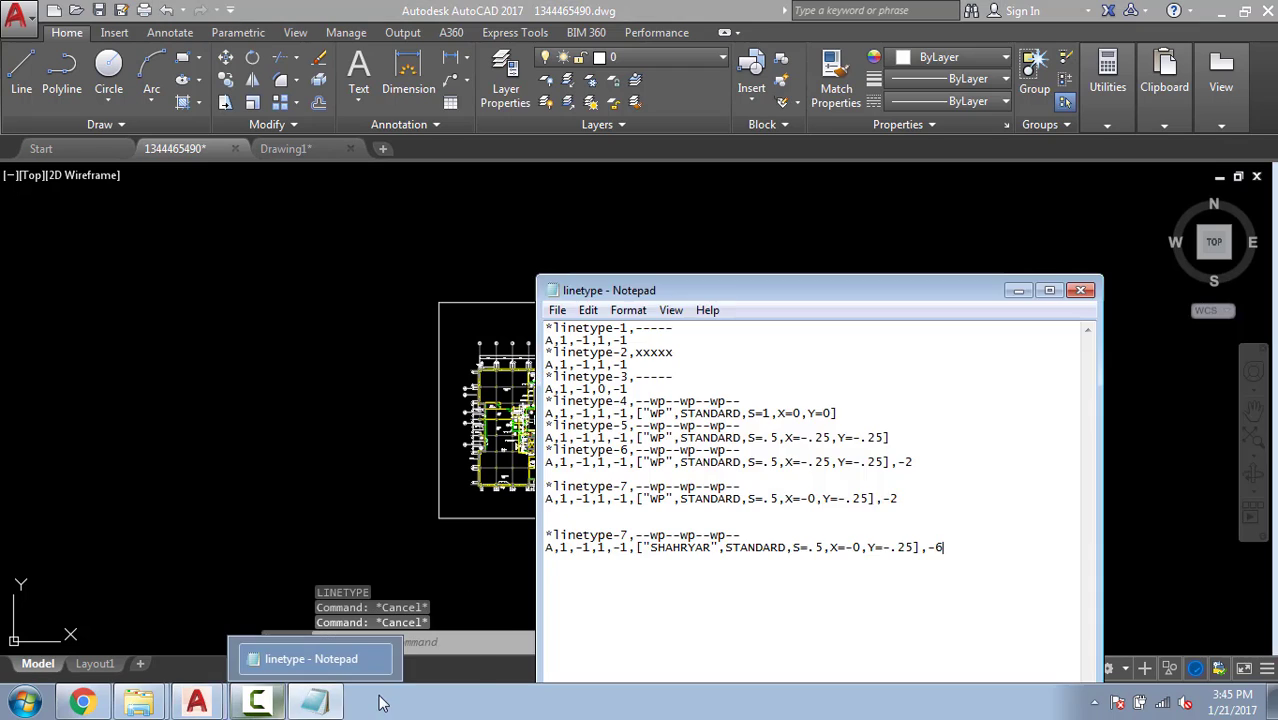
left_click(510, 547)
left_click(318, 702)
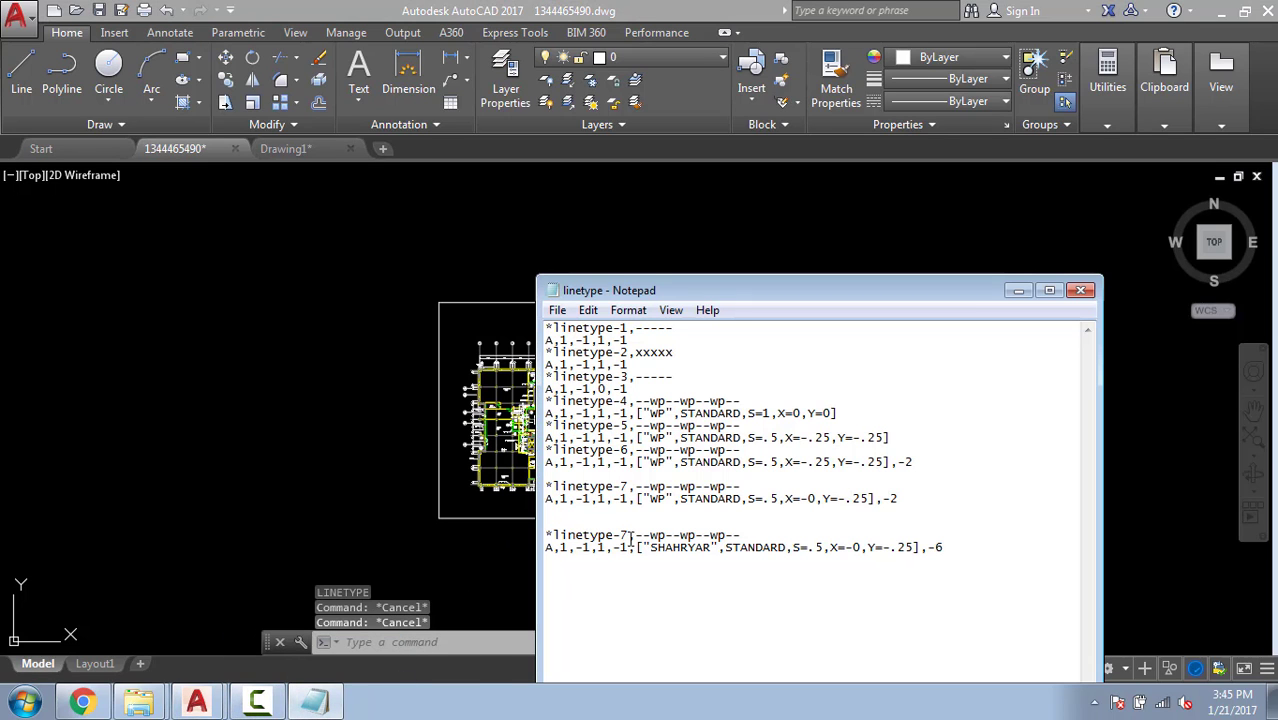
Number the duplicate linetype definition 8 and replace its WP description with a single instance of the person's name in capitals.
type("8")
double_click(658, 535)
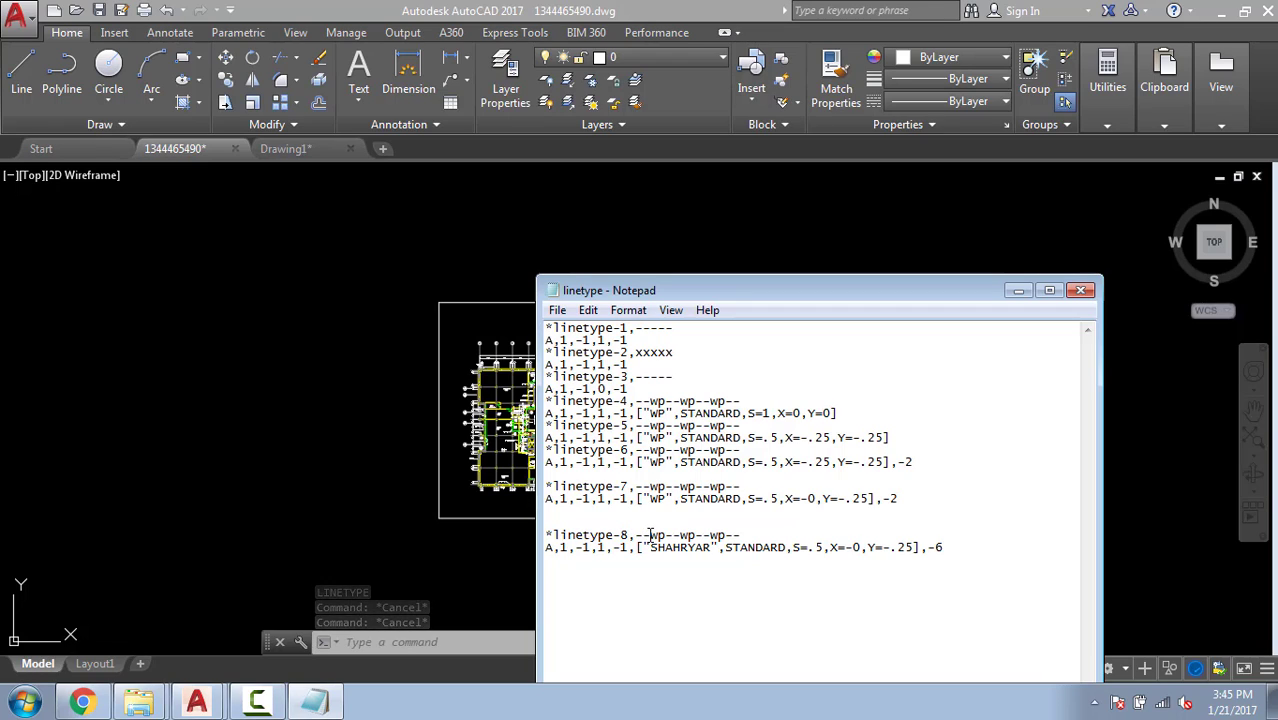
type("SHAH")
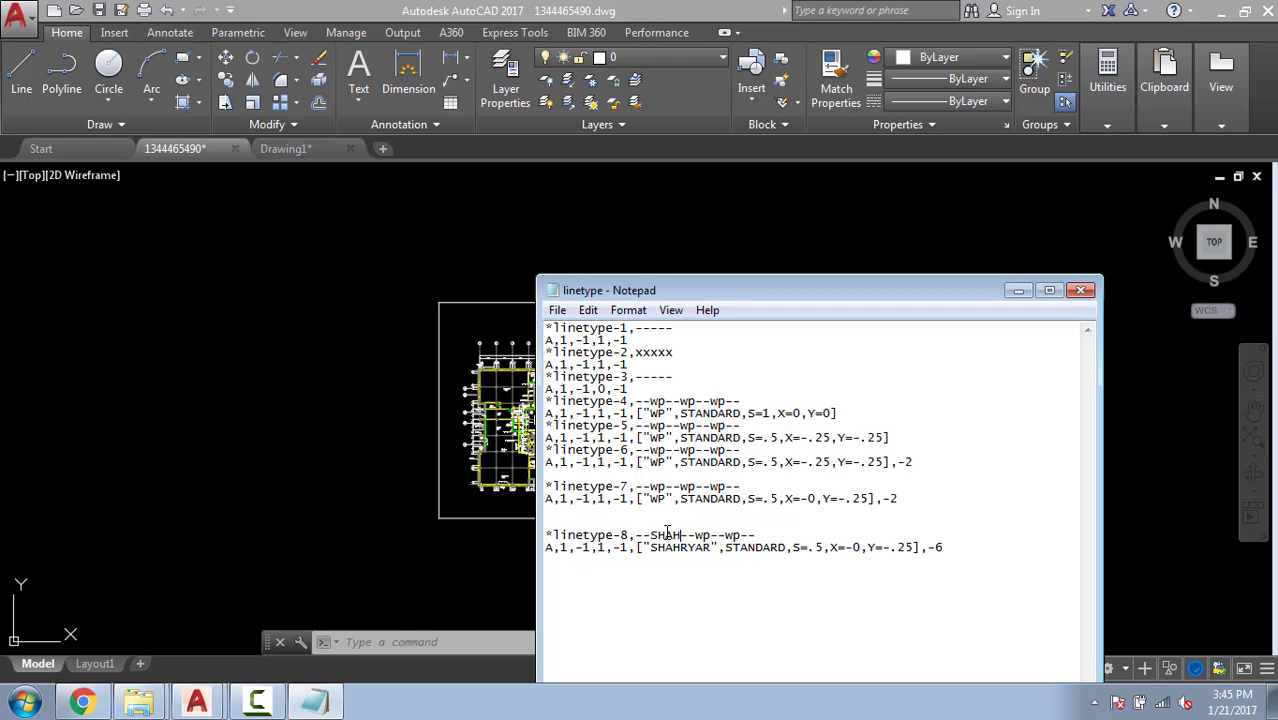
key("BackSpace")
key("BackSpace")
key("BackSpace")
type("YAR")
Replace the name linetype-8 with the person's name in capitals and save linetype.lin.
left_click_drag(546, 535, 574, 535)
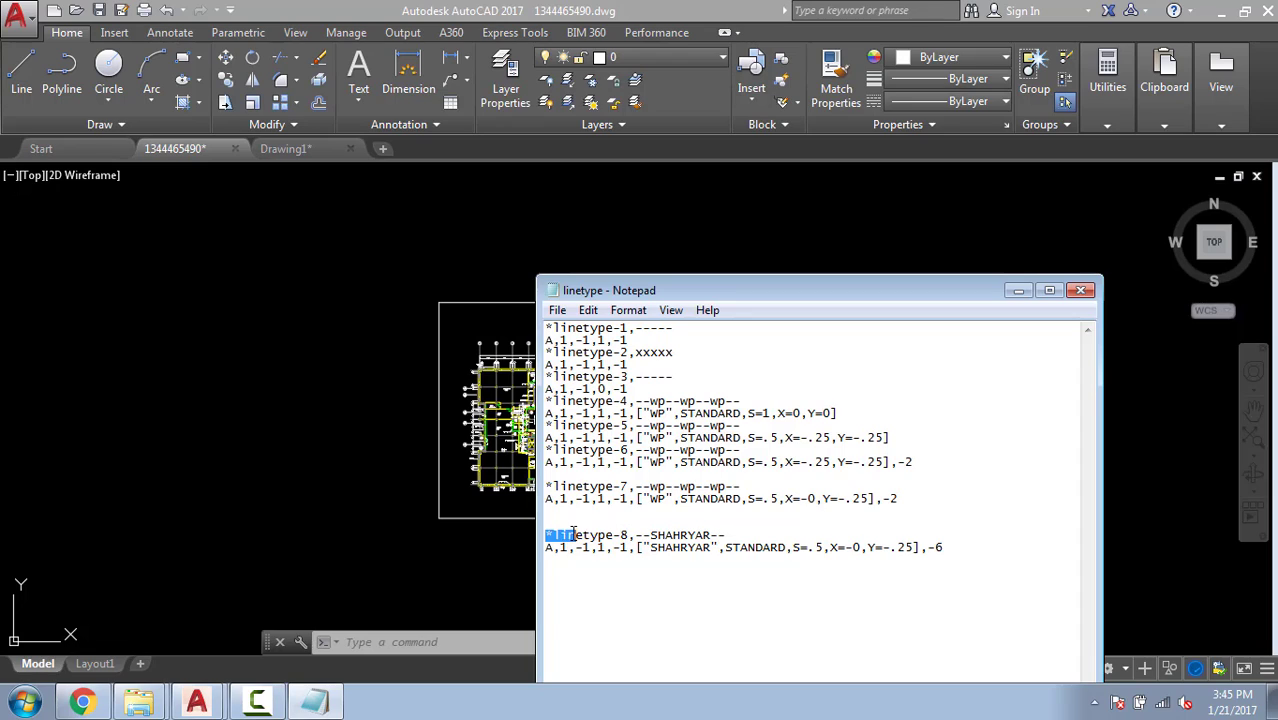
double_click(625, 535)
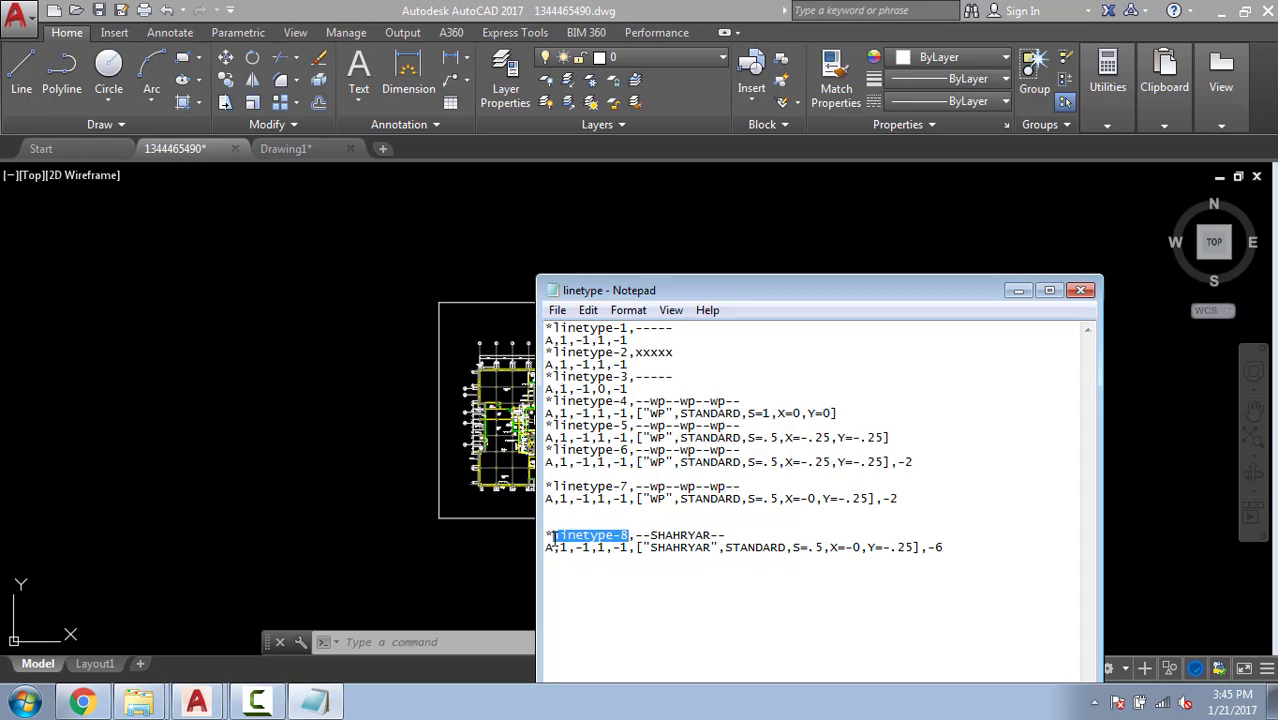
type("SHAHRYAR")
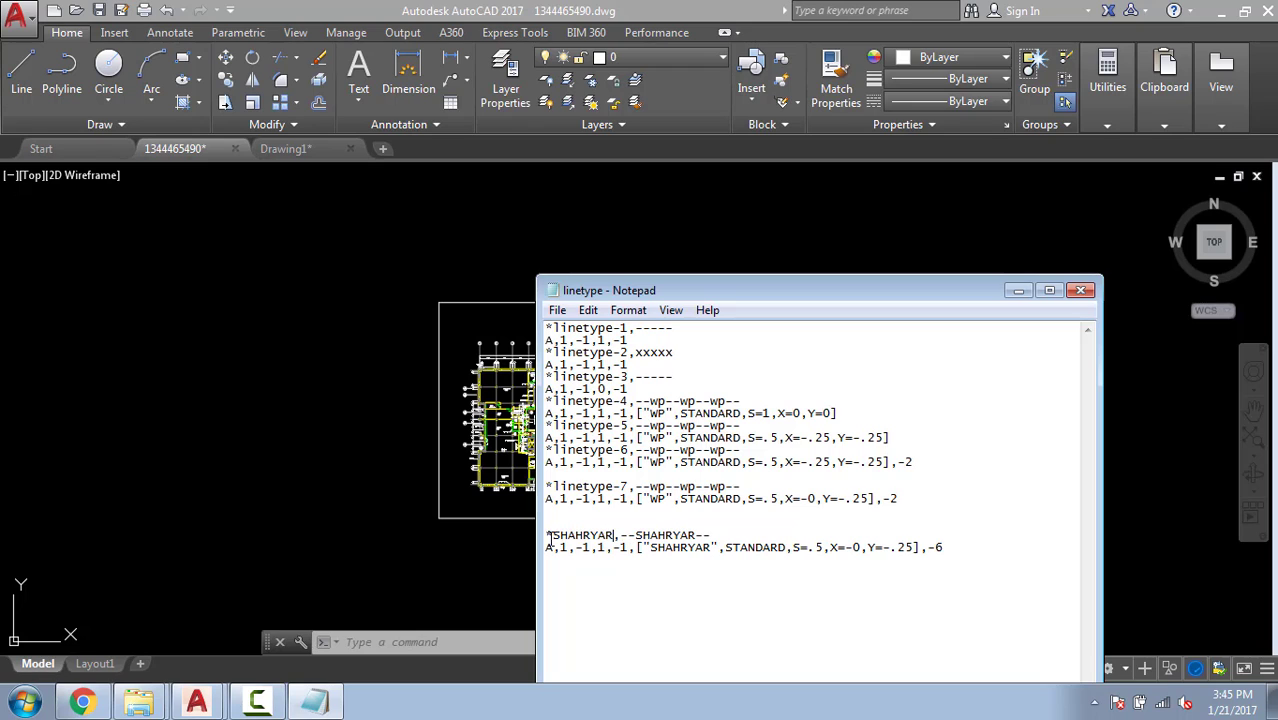
left_click(238, 304)
key("Escape")
key("Escape")
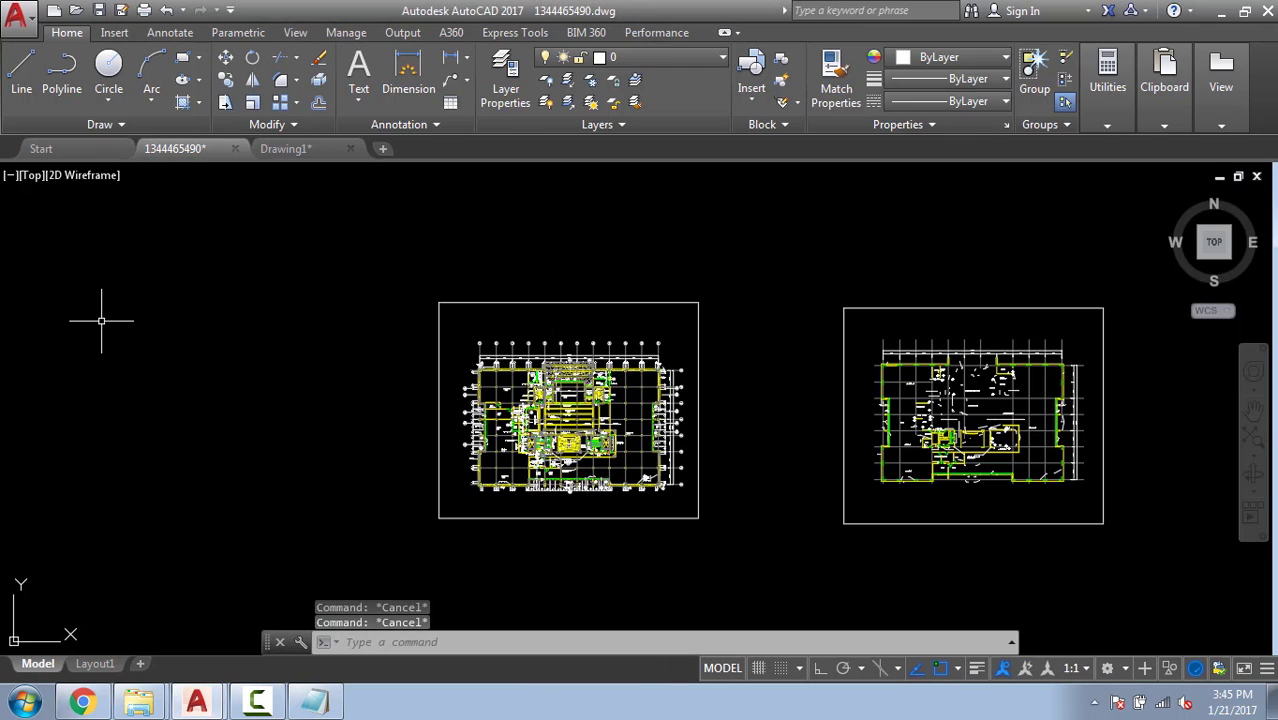
type("LT")
key("Return")
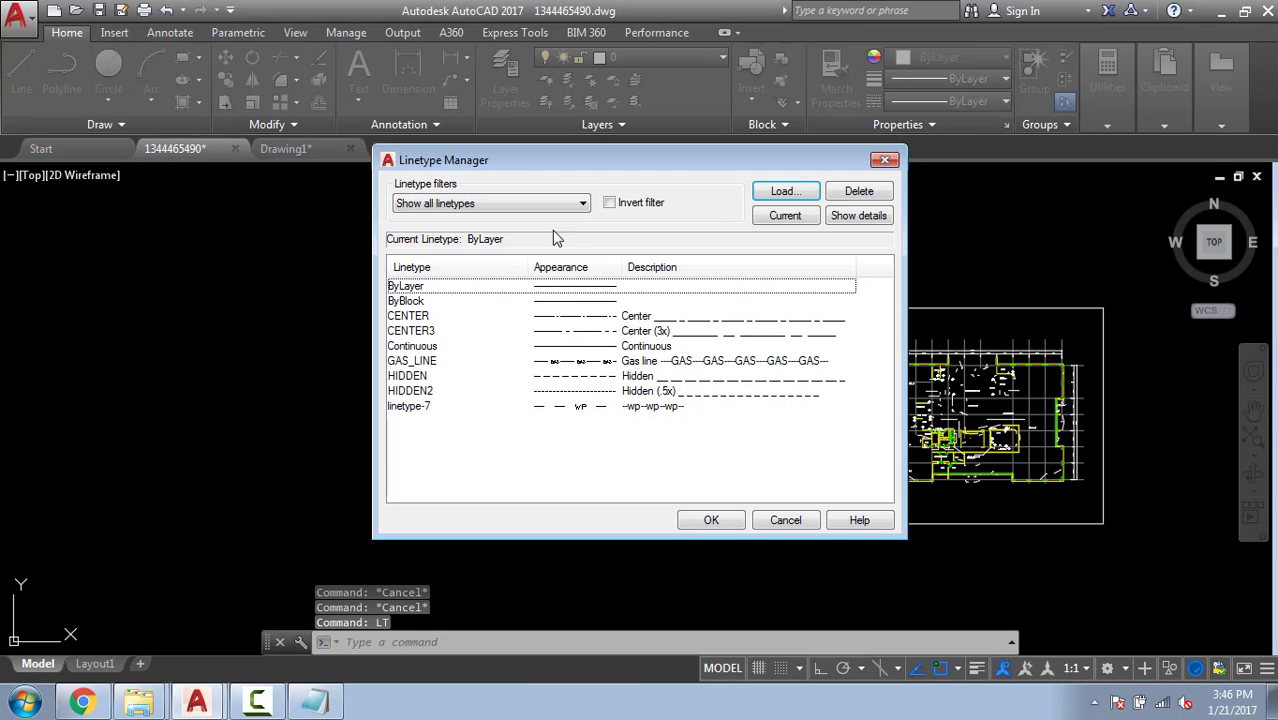
left_click(785, 190)
left_click(501, 245)
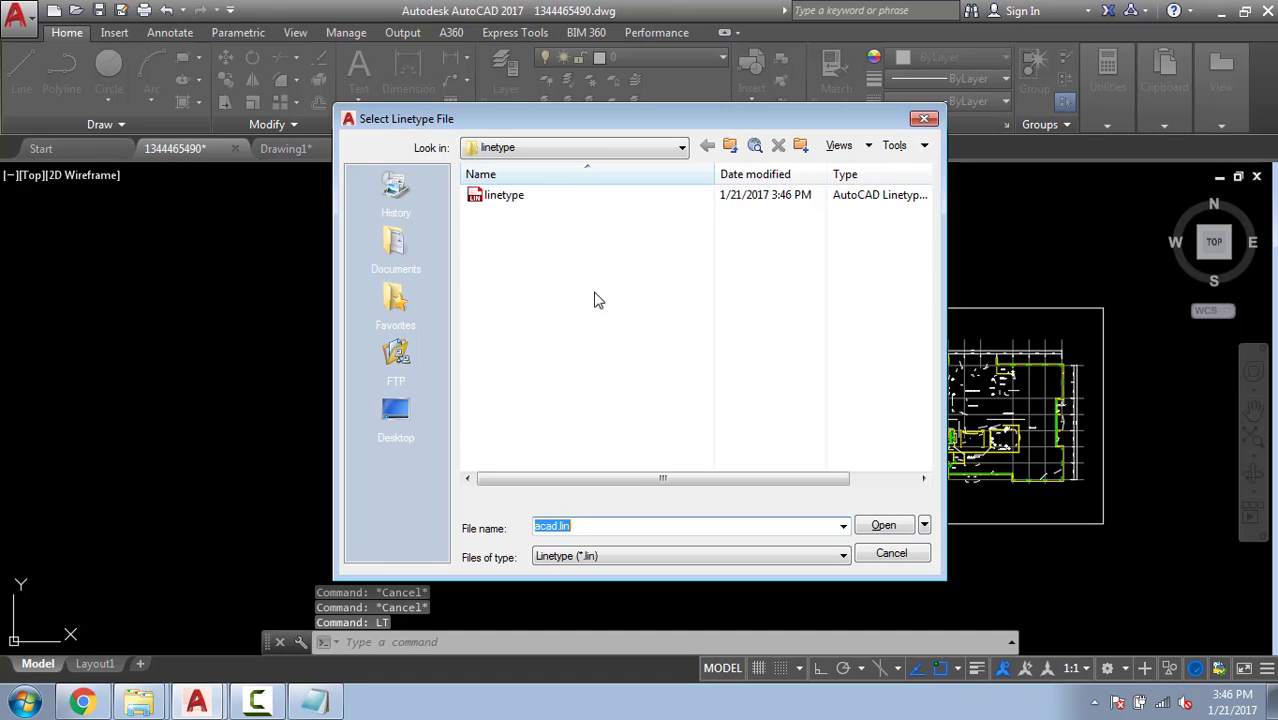
double_click(495, 199)
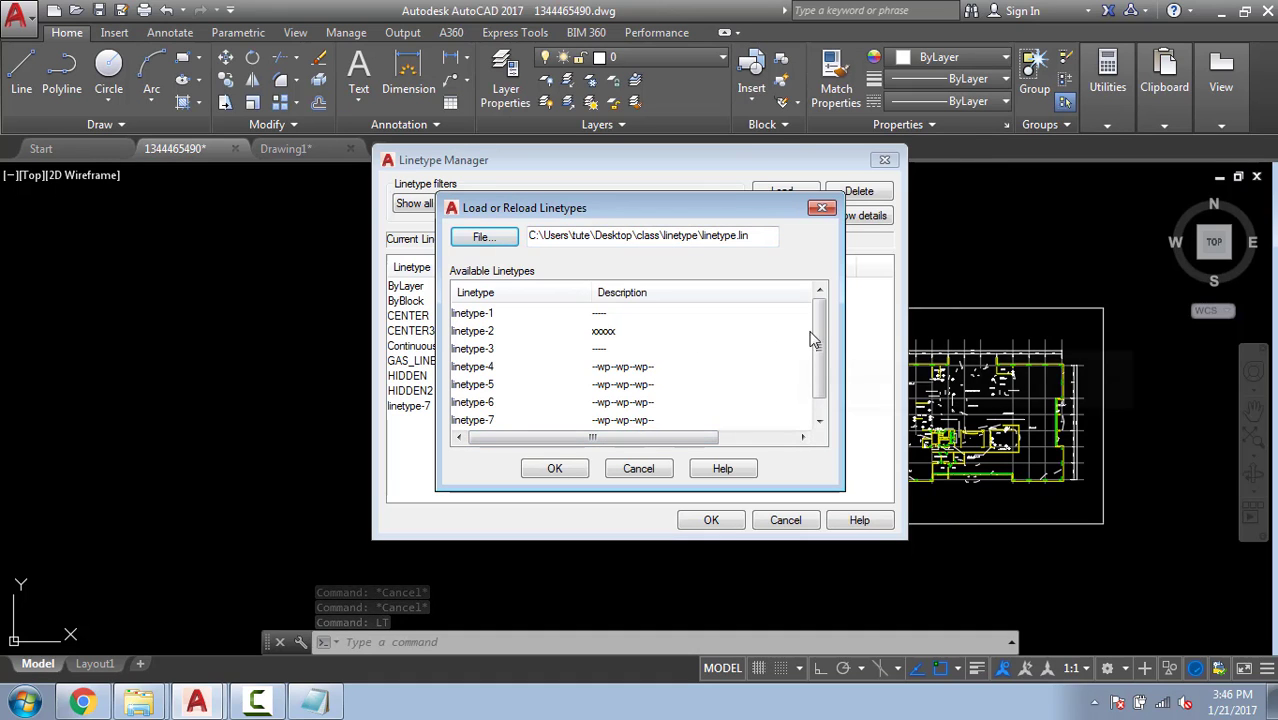
scroll(813, 337, "down", 1)
left_click(485, 422)
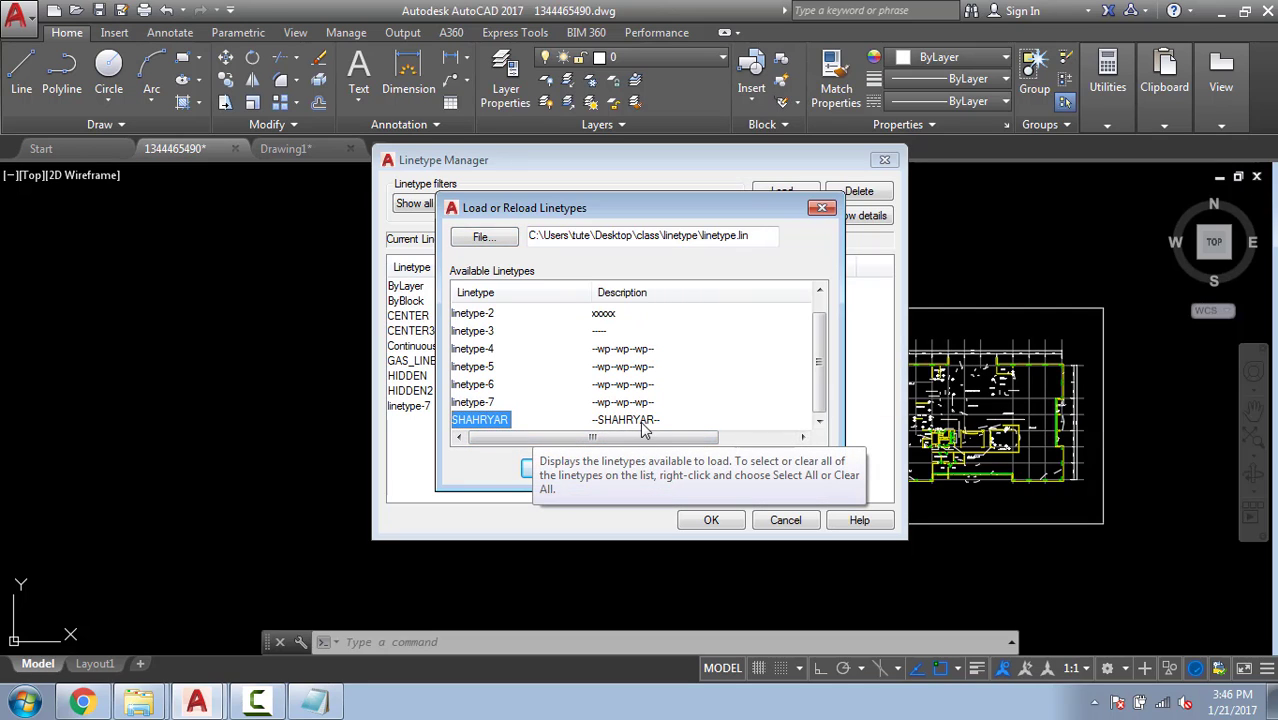
left_click(561, 468)
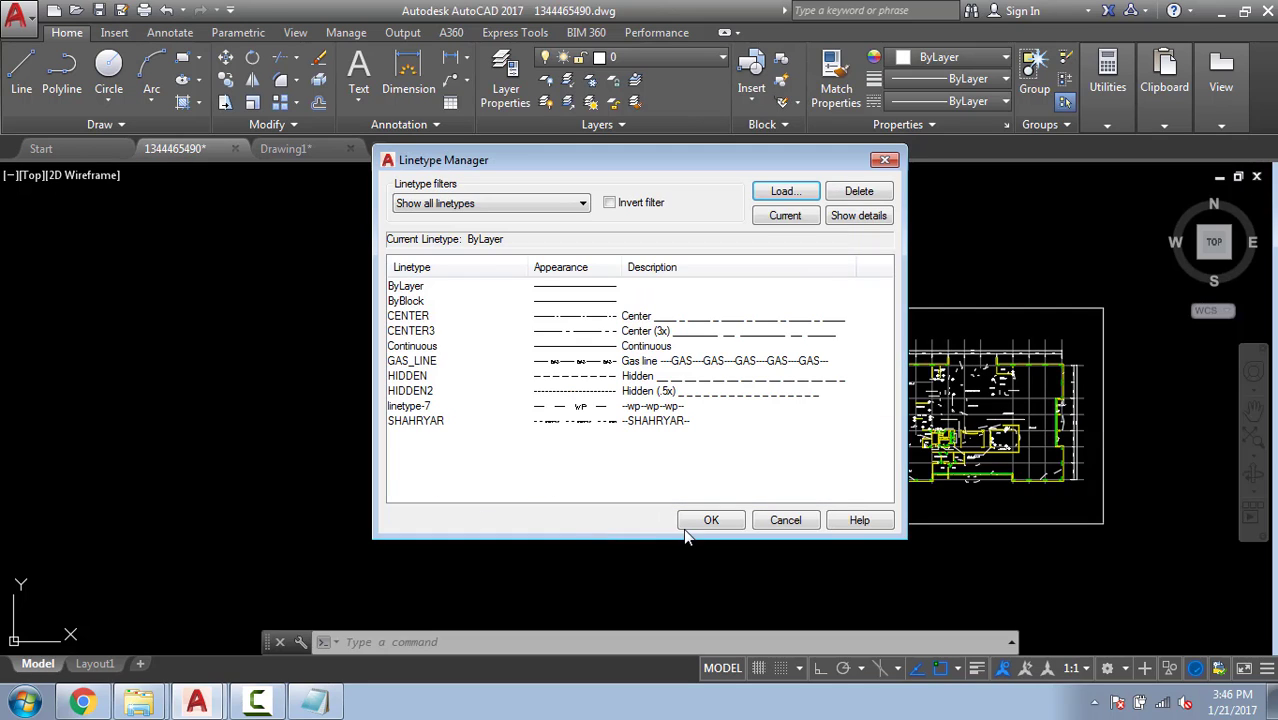
Widen the Appearance column to inspect the newly loaded linetype's preview, and close the Linetype Manager.
left_click(590, 423)
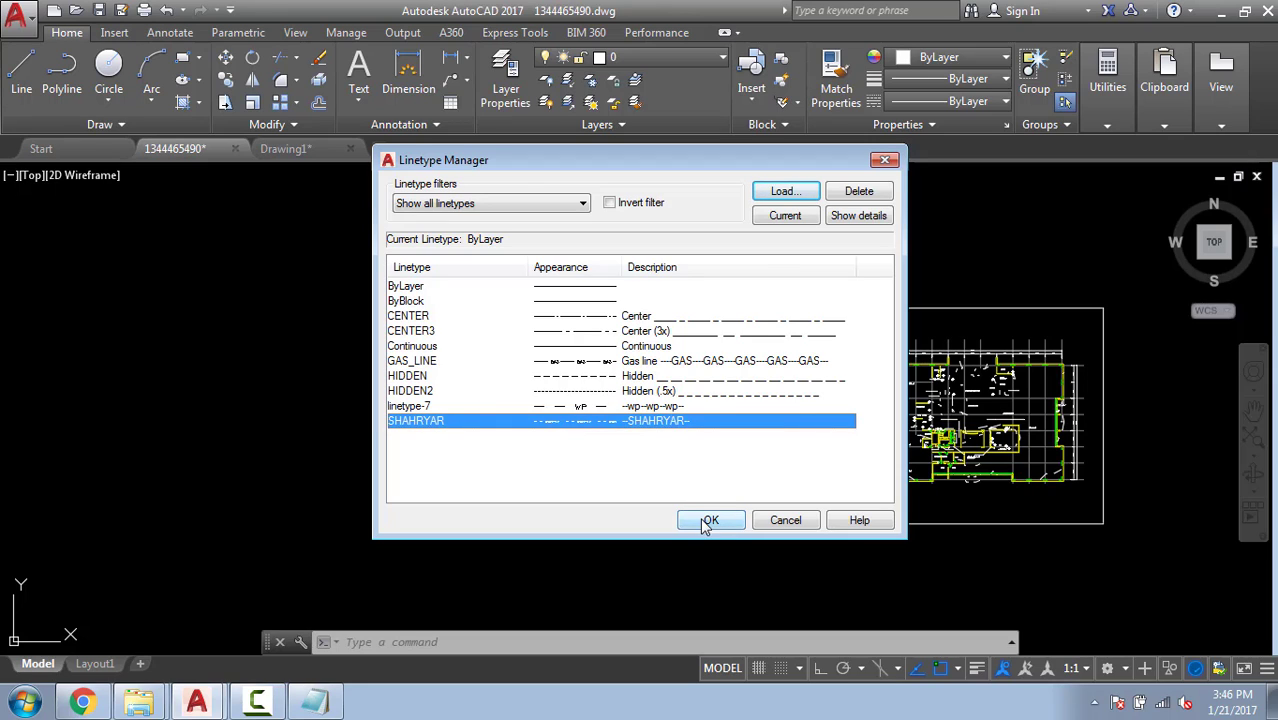
left_click_drag(623, 267, 665, 267)
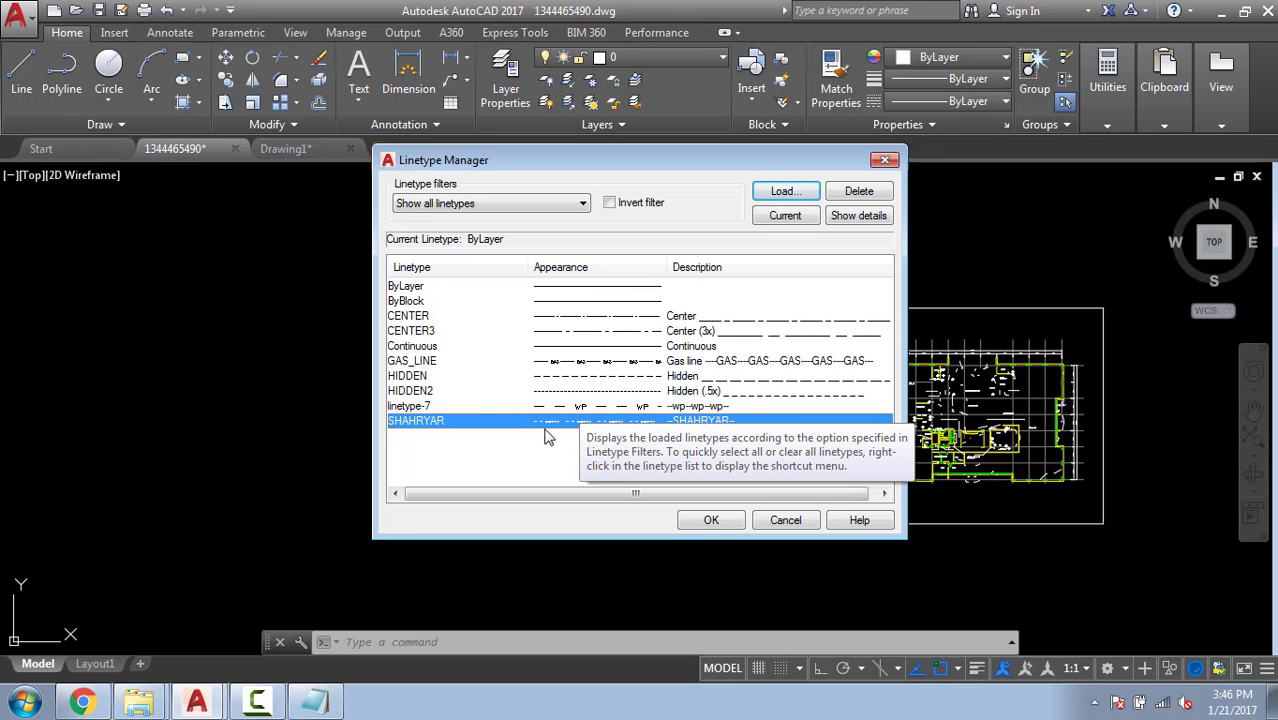
left_click(706, 519)
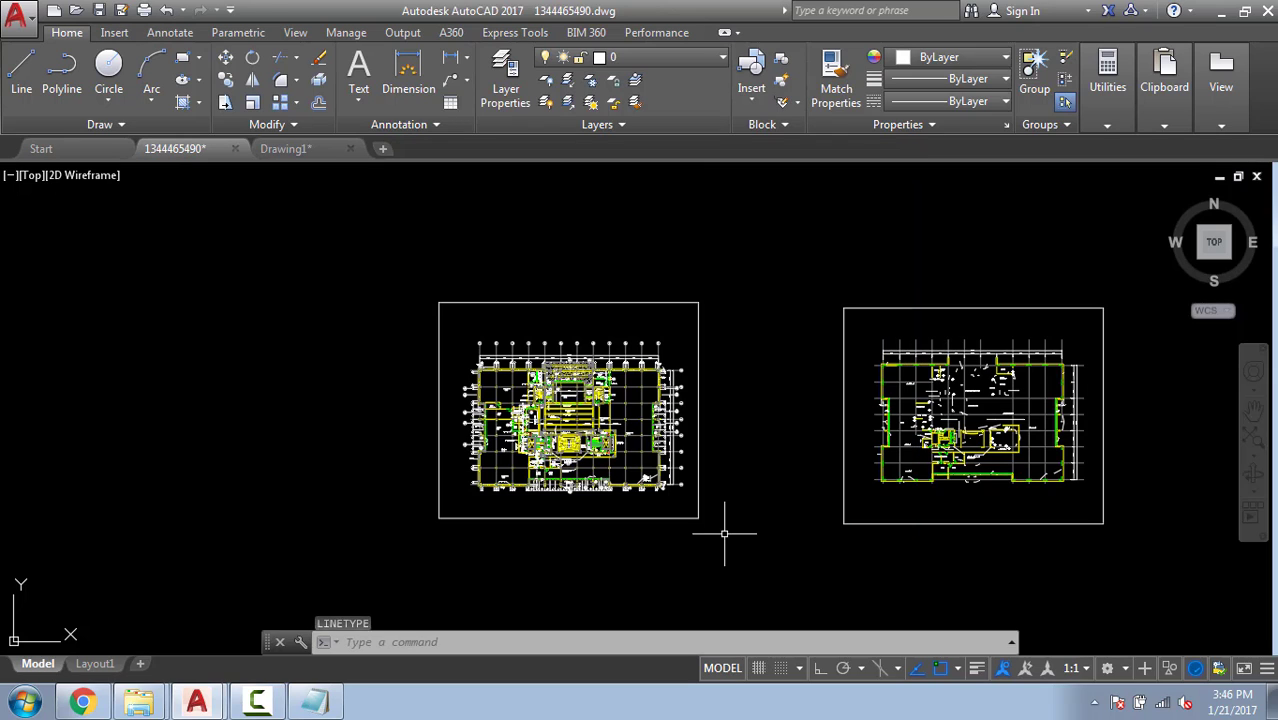
Apply the linetype named after the person to the rectangular frame around the left floor plan.
left_click(738, 545)
key("Escape")
left_click(656, 502)
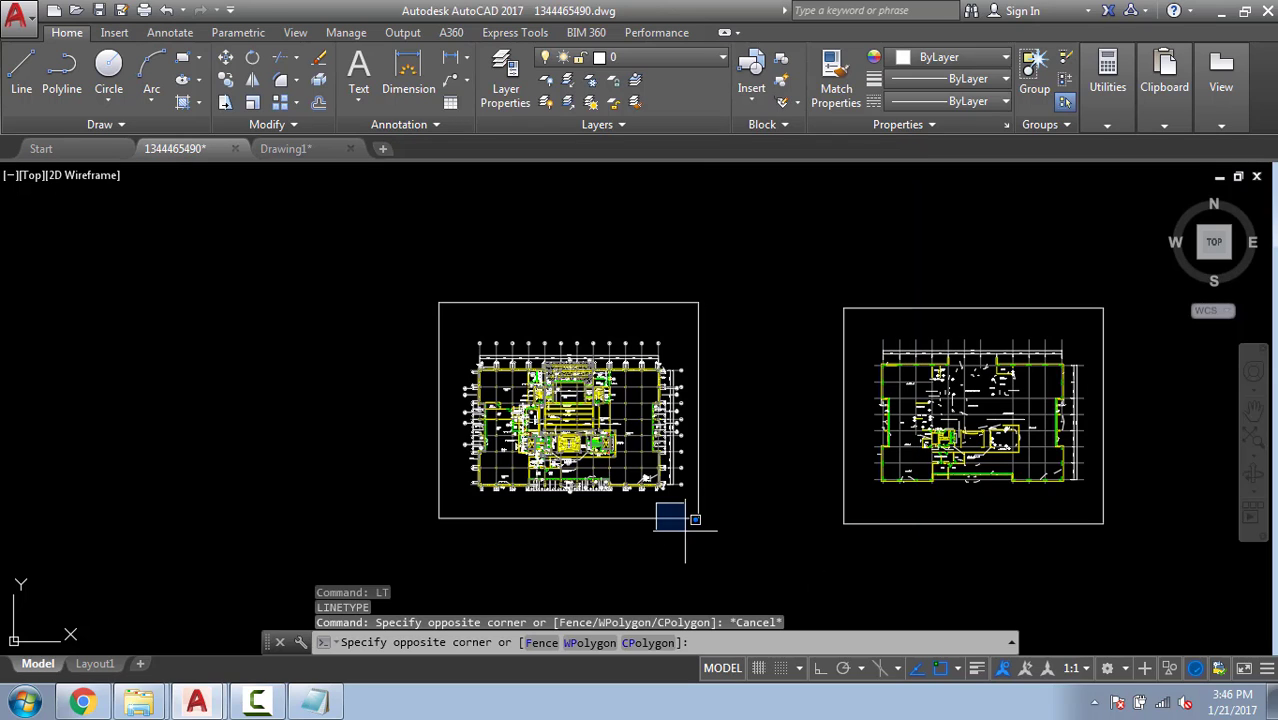
left_click(531, 565)
left_click(940, 103)
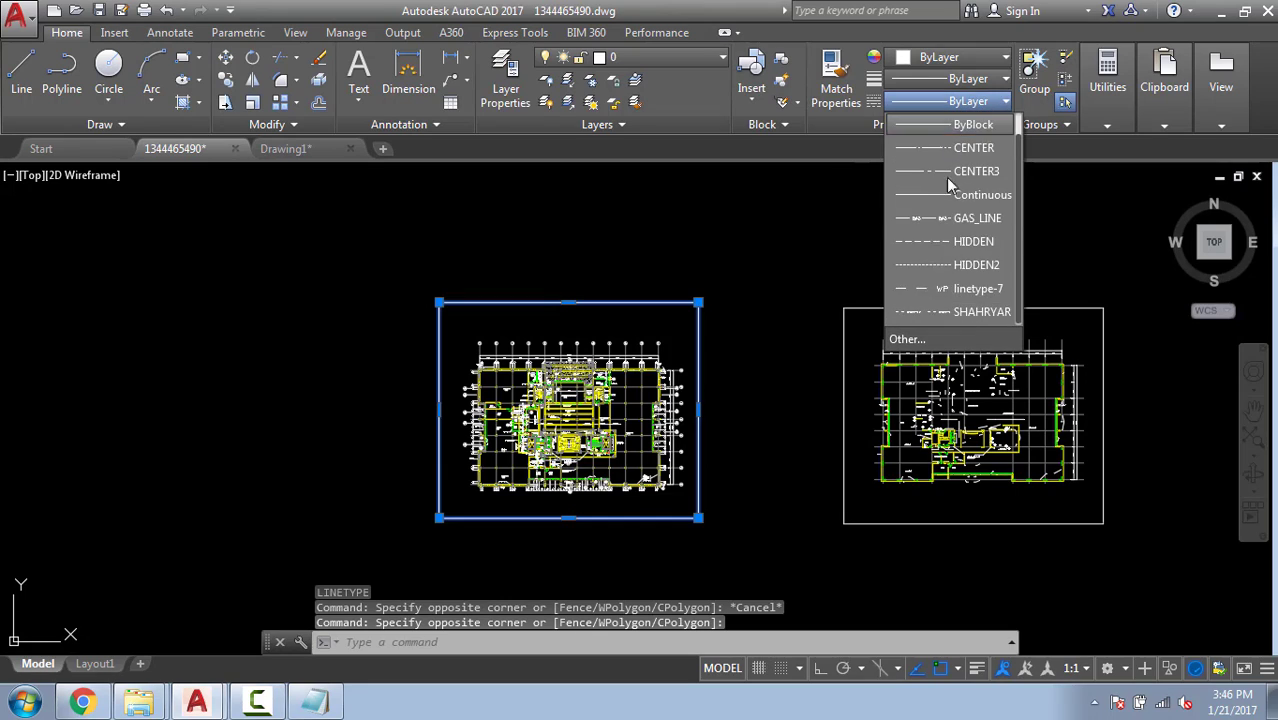
left_click(950, 313)
key("Escape")
Examine the embedded name text and gaps along the top edge of the left plan's frame.
scroll(545, 305, "up", 6)
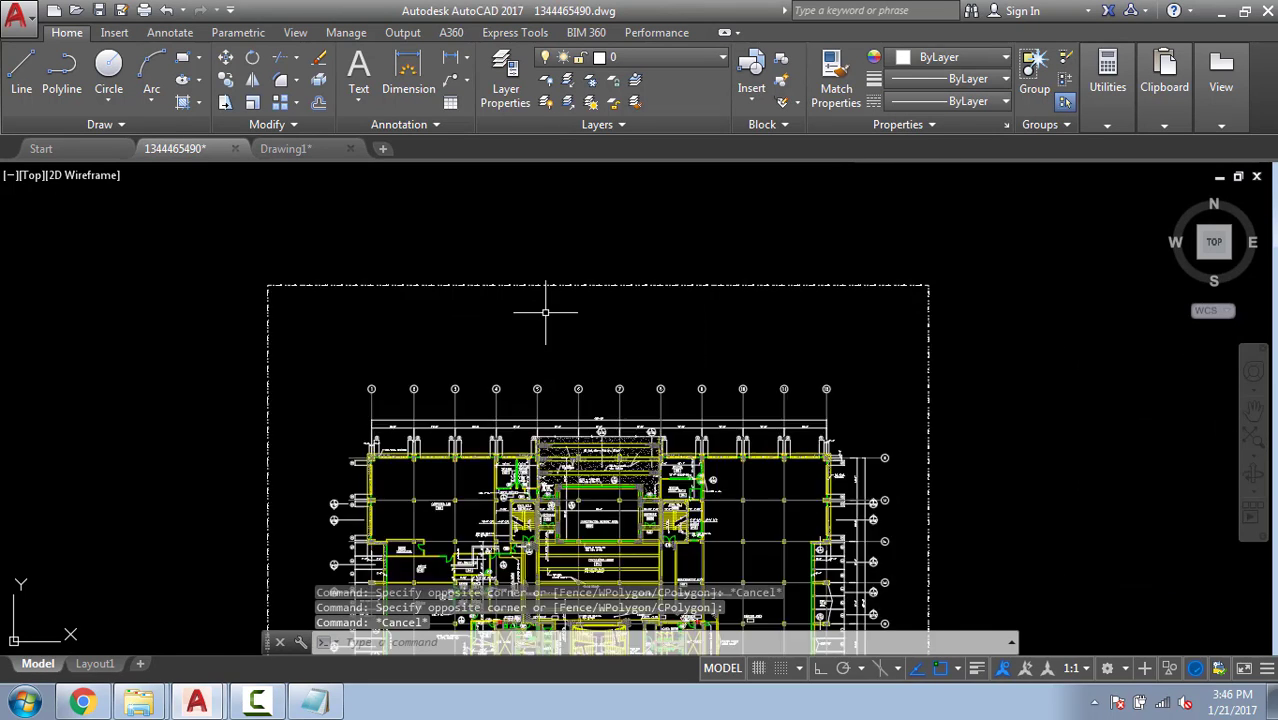
scroll(558, 262, "up", 5)
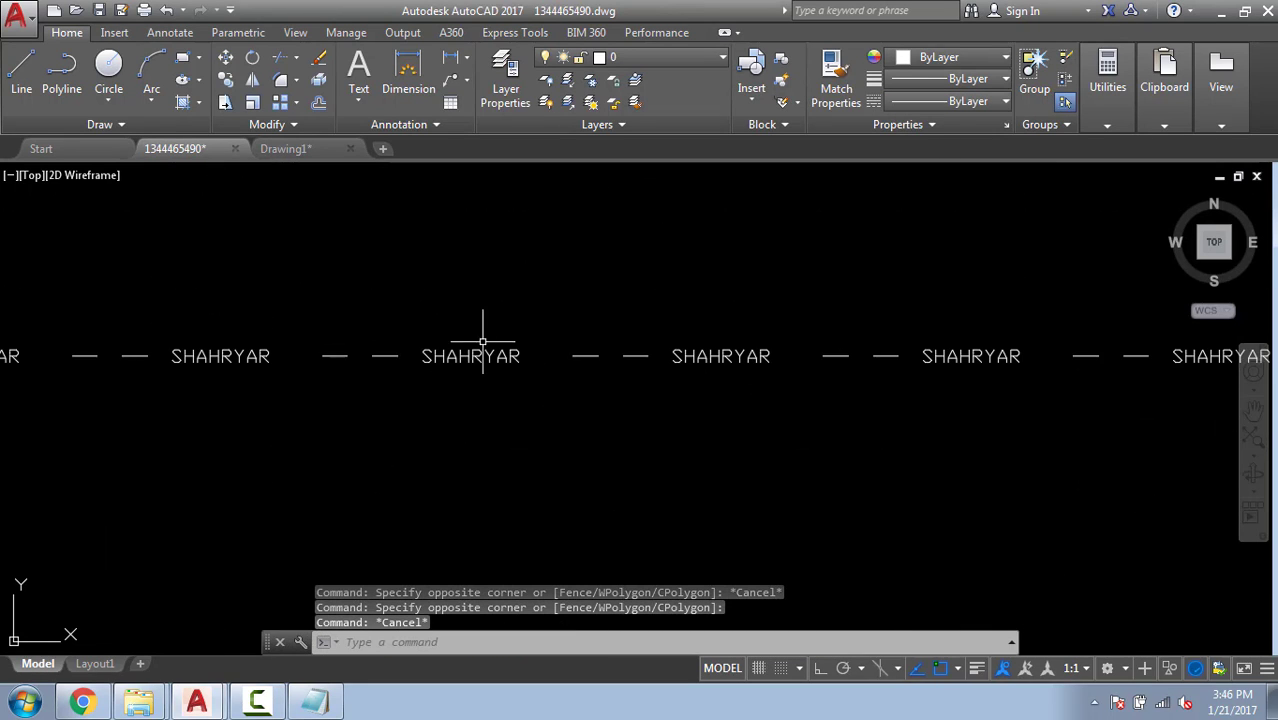
scroll(483, 341, "down", 10)
key("Escape")
left_click(542, 362)
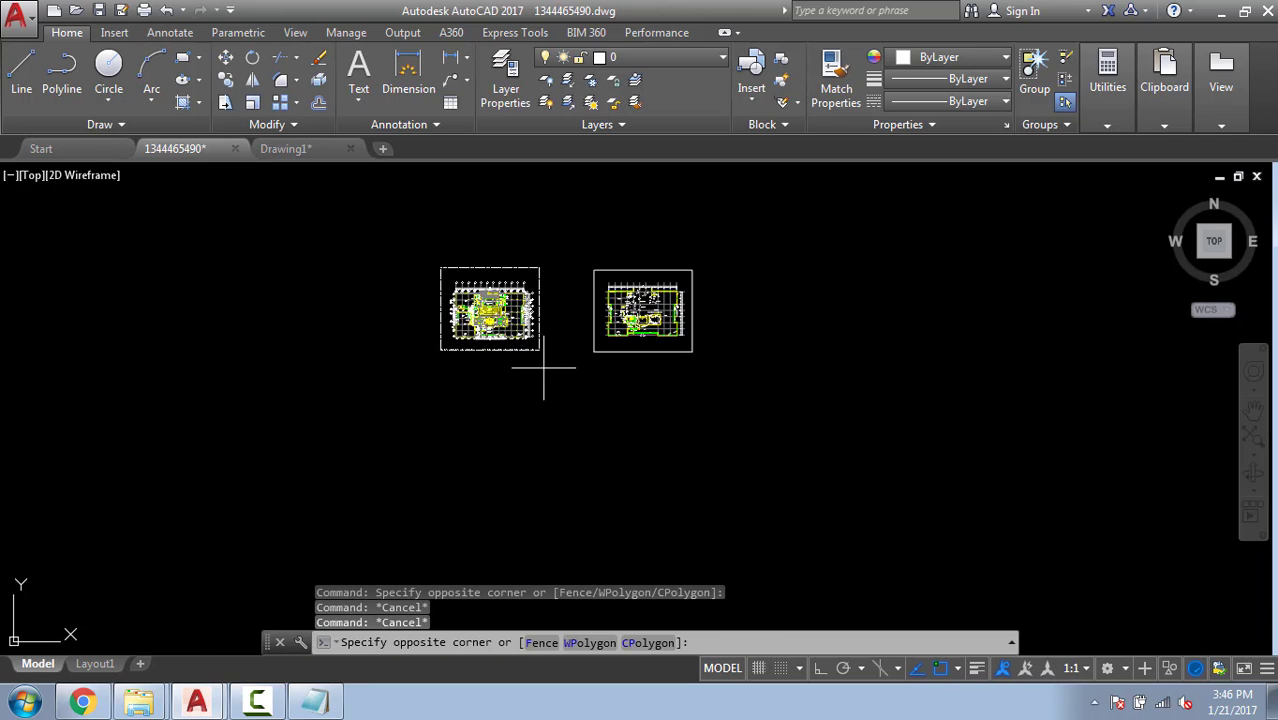
scroll(541, 355, "up", 3)
left_click(499, 334)
middle_click_drag(455, 377, 514, 521)
type("l")
key("Escape")
key("Escape")
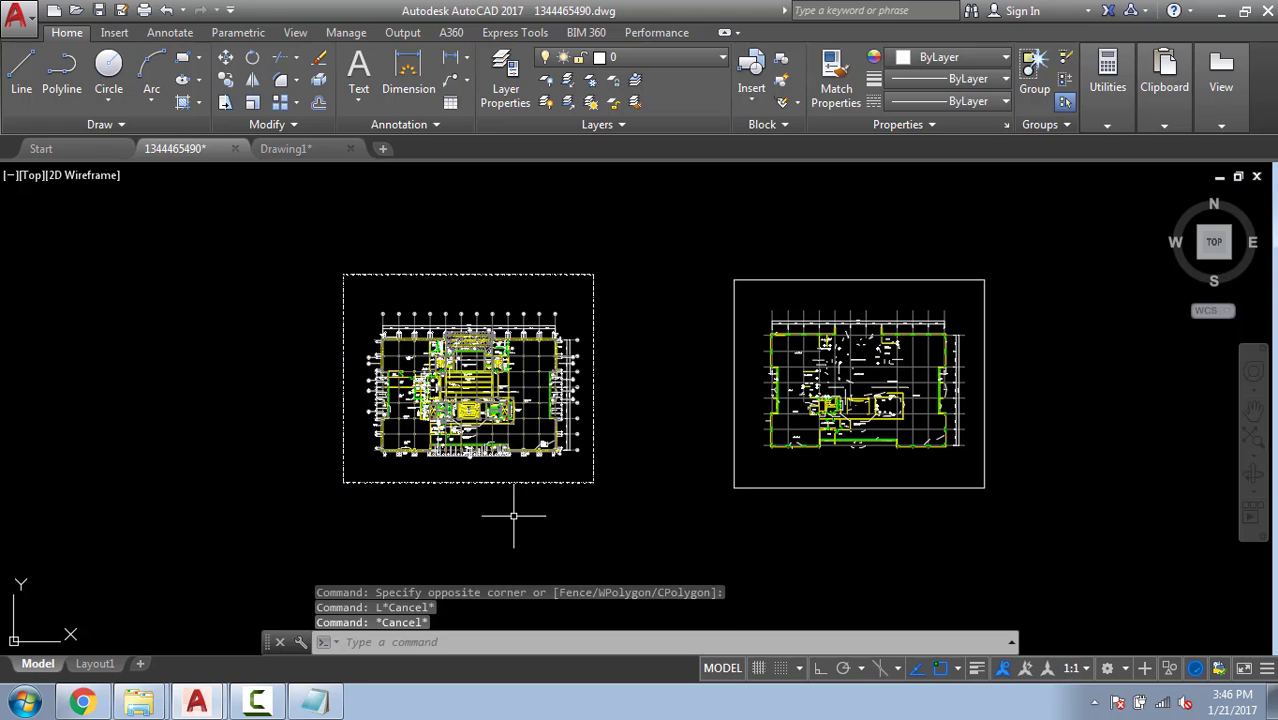
Set the left plan frame's linetype scale to 10 and inspect the enlarged text along its edge.
key("Escape")
left_click(624, 484)
left_click(572, 481)
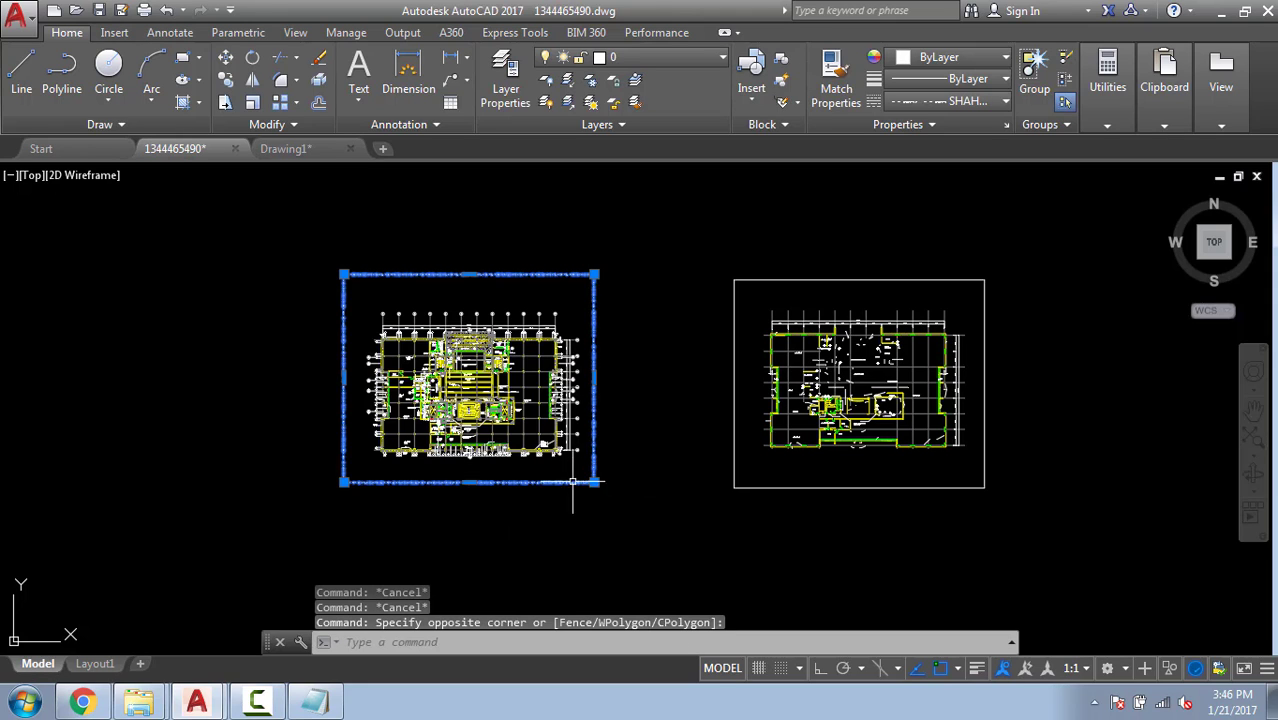
type("mo")
key("Return")
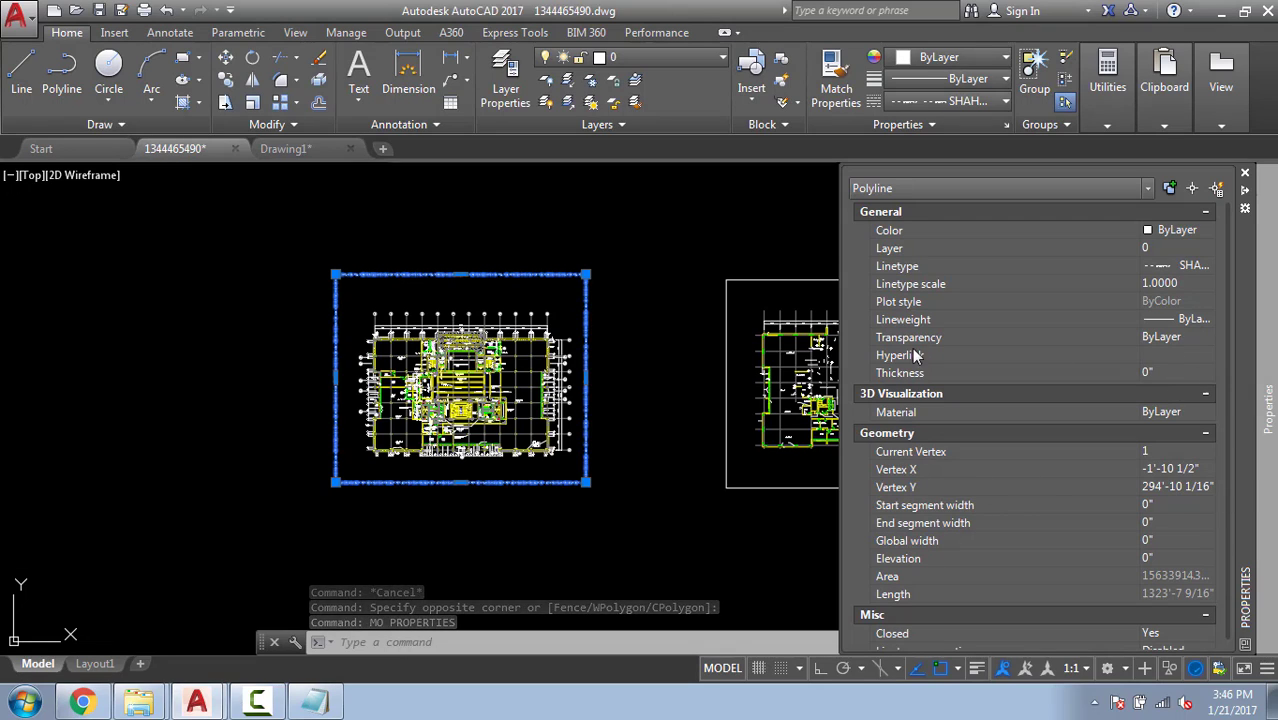
left_click(1157, 284)
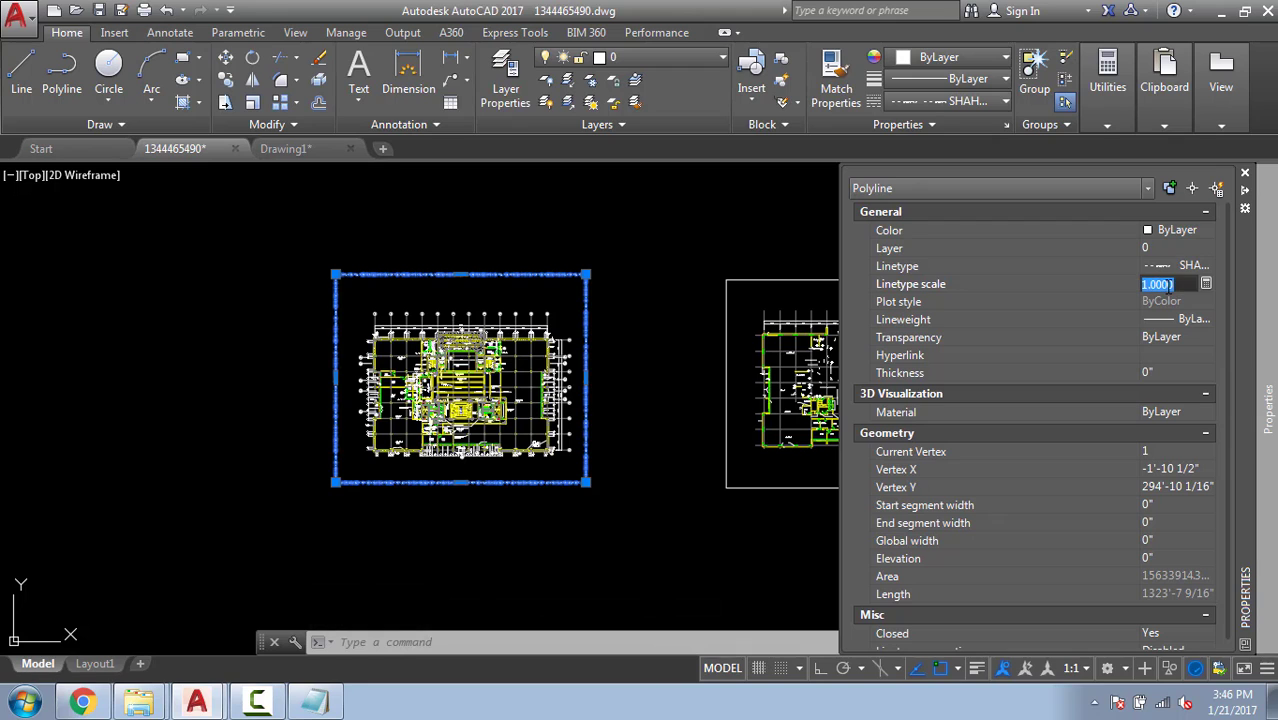
type("10")
key("Return")
key("Escape")
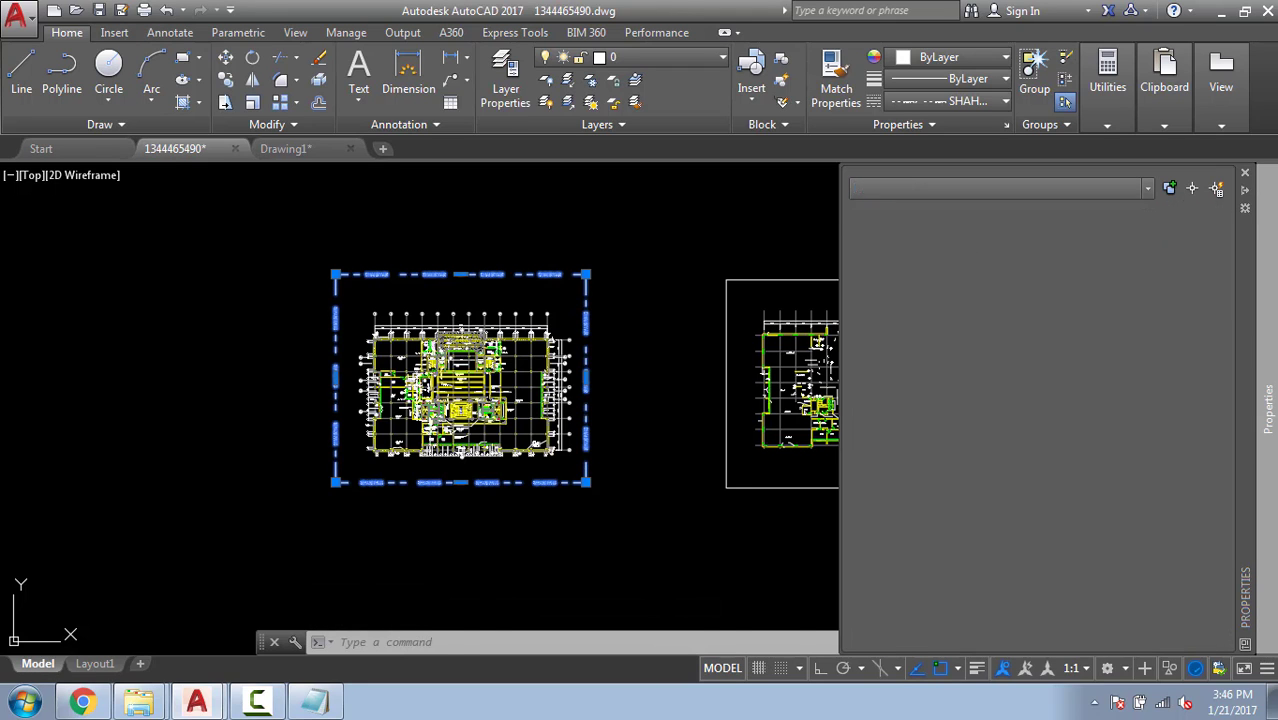
scroll(448, 293, "up", 4)
key("ctrl+1")
scroll(528, 194, "up", 6)
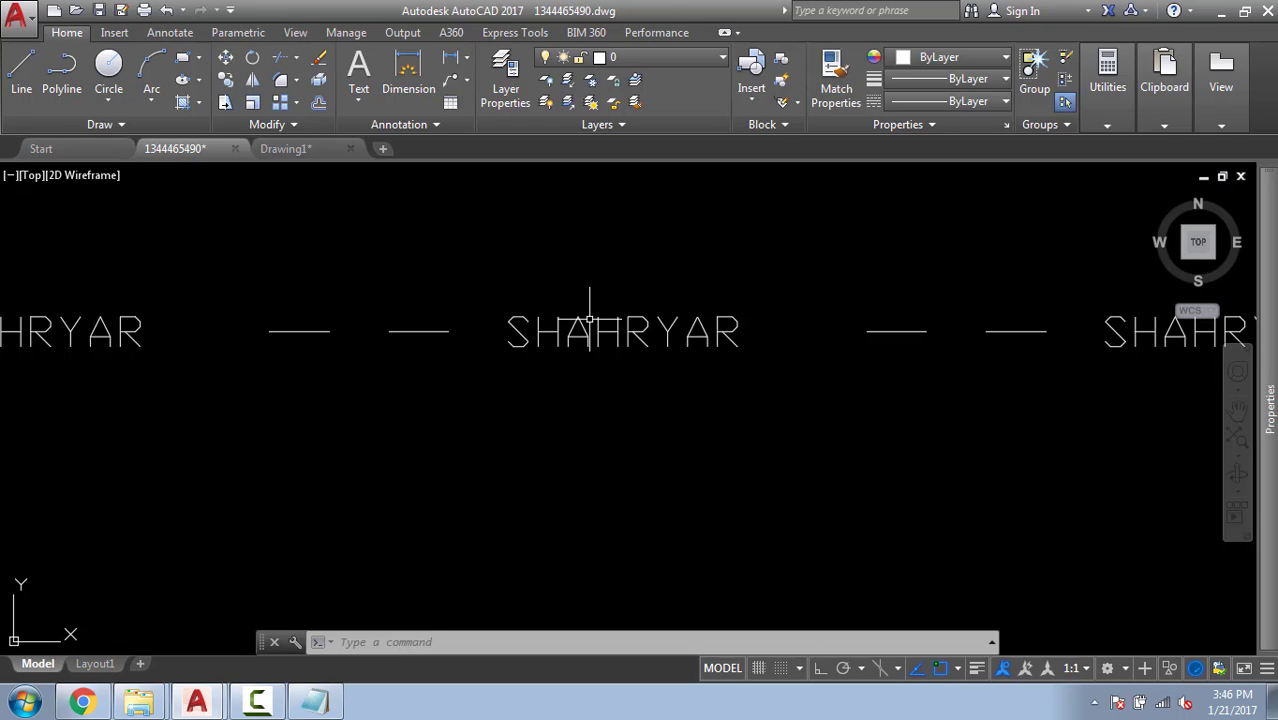
key("Escape")
key("Escape")
key("Escape")
Create a new text style named with a short form of the person's name in capitals.
type("ST")
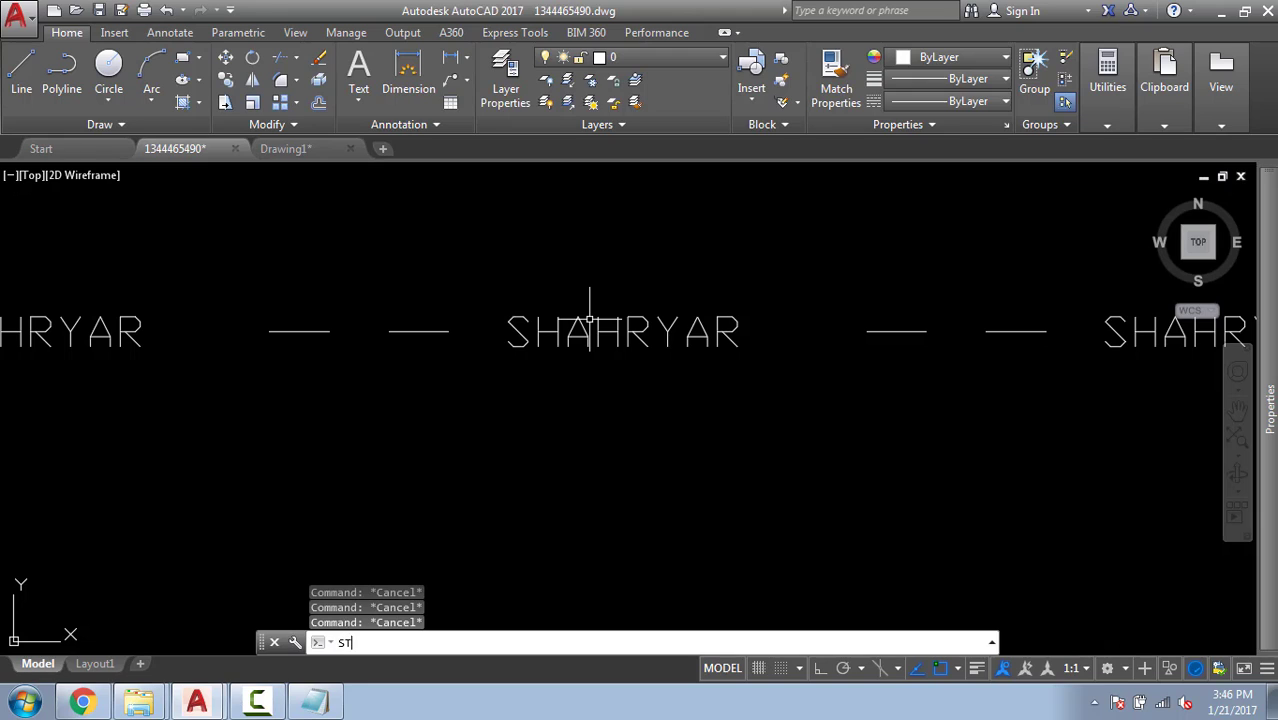
key("Return")
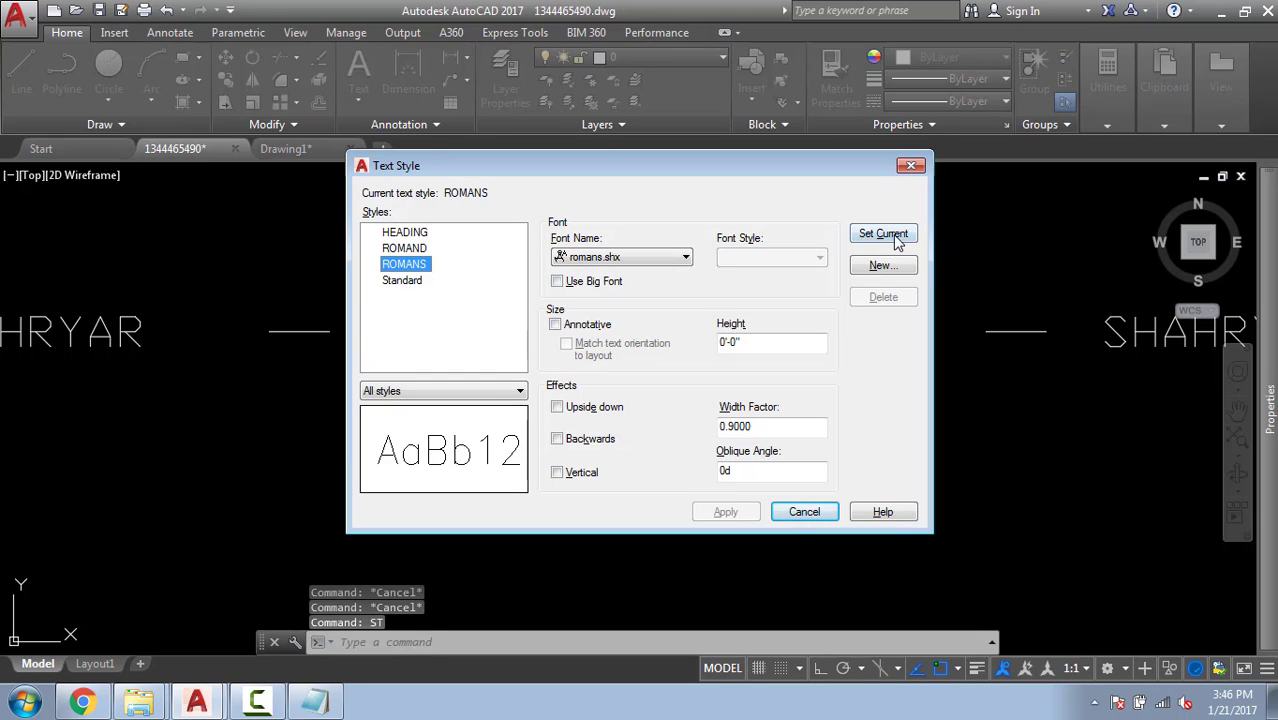
left_click(885, 265)
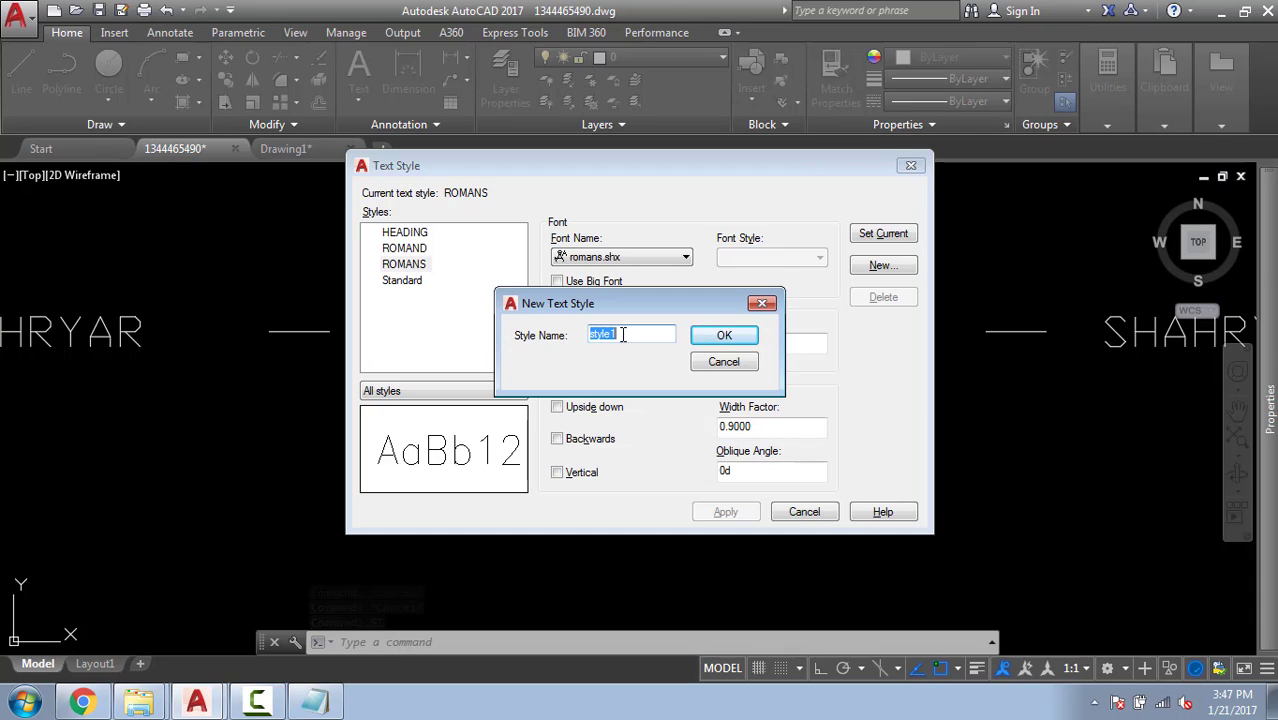
type("SHEHY")
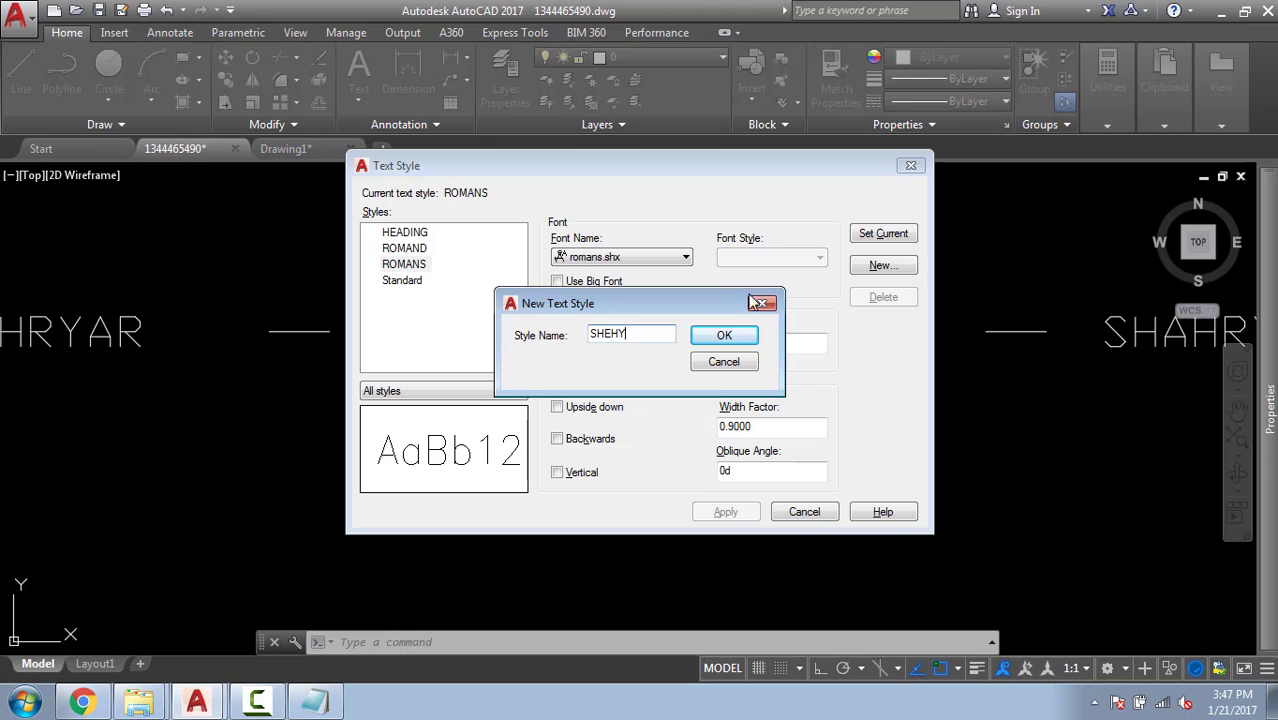
left_click(740, 336)
Set the font of the newly created text style to Stencil, previewing the sample text of neighbouring fonts.
left_click(396, 283)
left_click(651, 258)
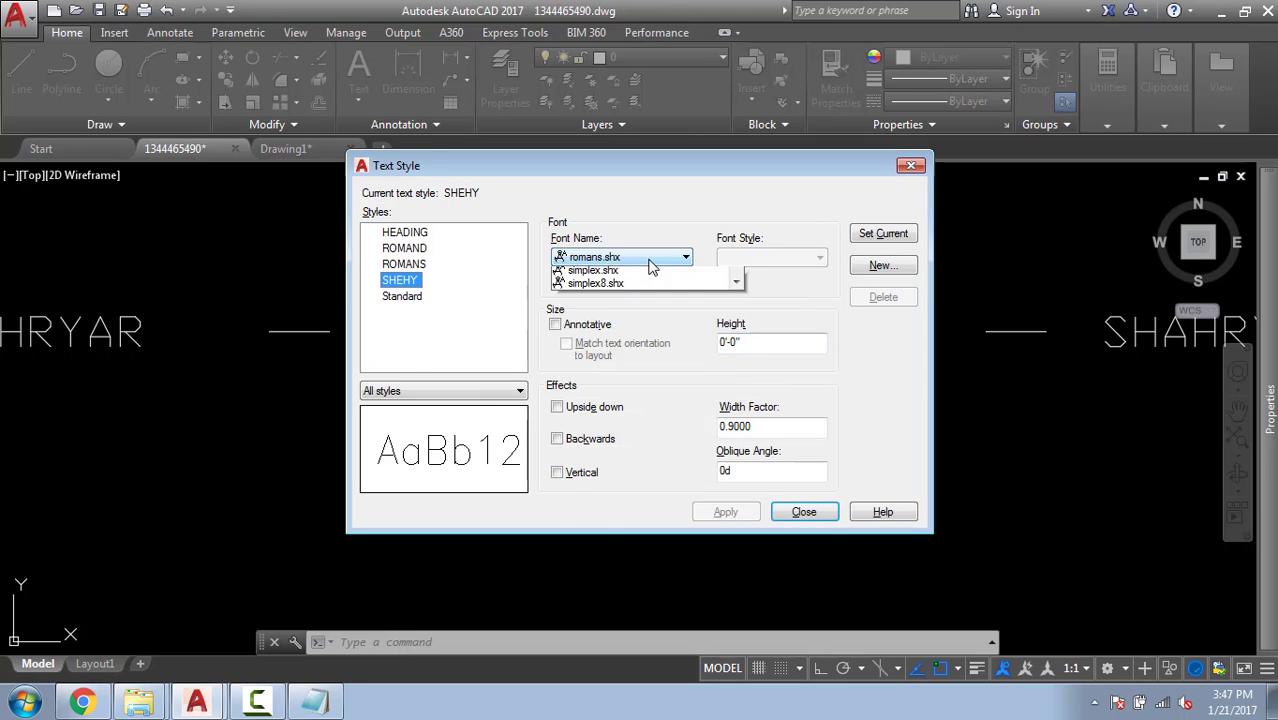
scroll(610, 395, "down", 6)
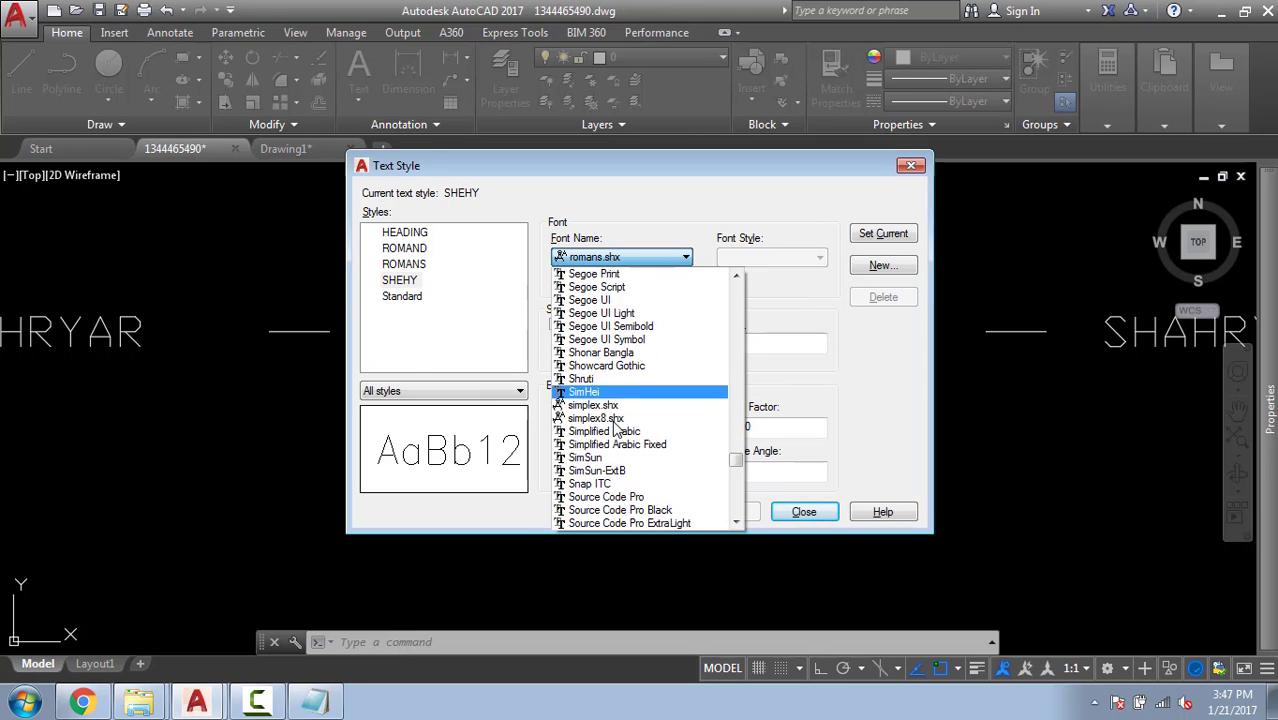
left_click(610, 391)
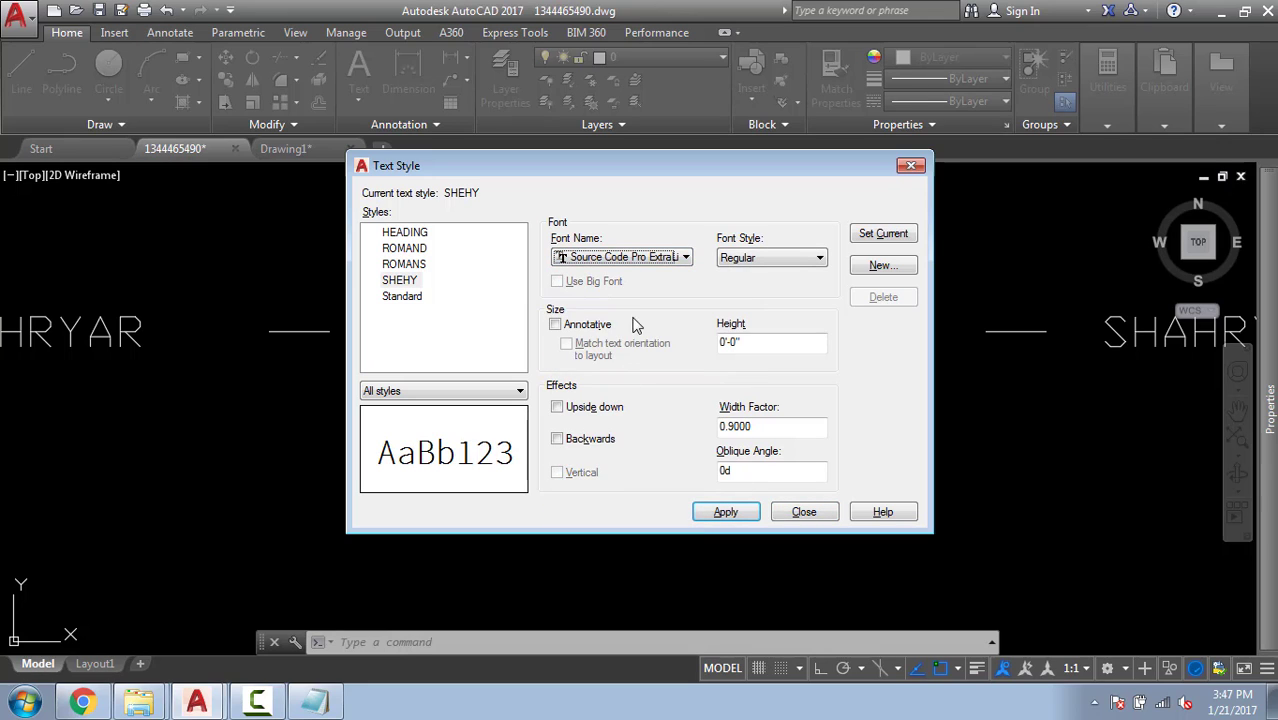
left_click(645, 259)
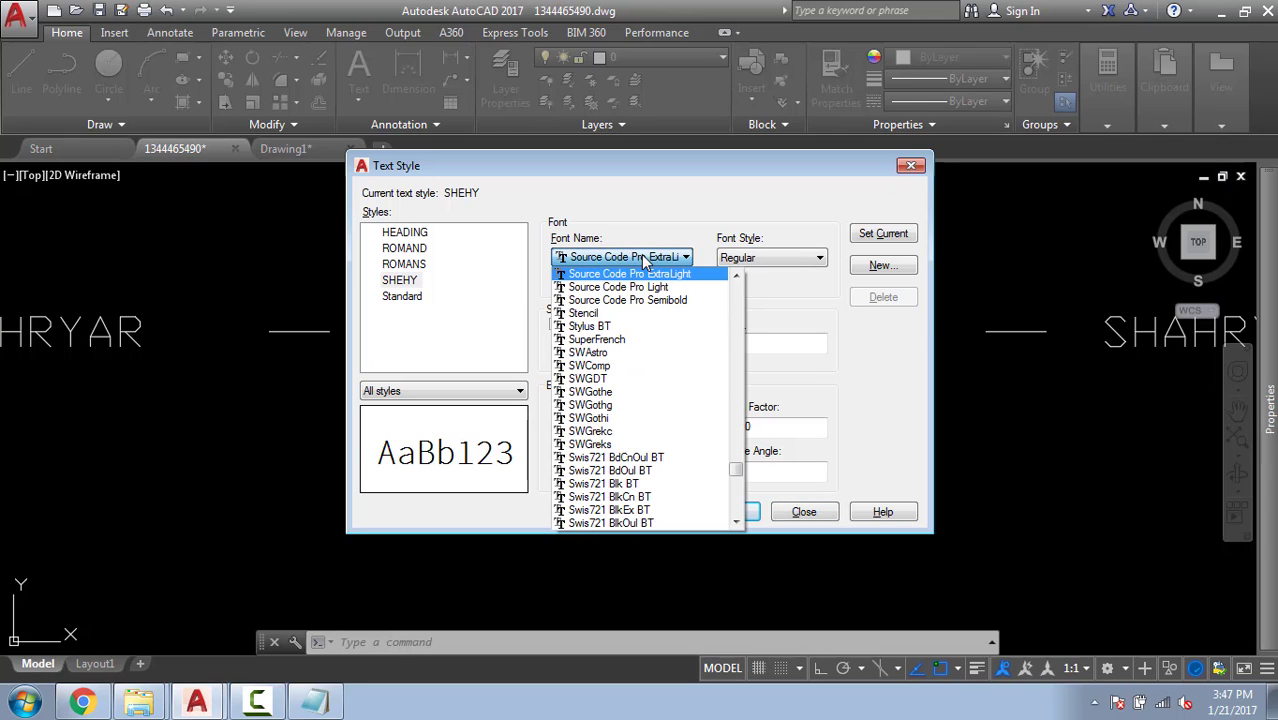
key("Down")
key("Down")
key("Down")
key("Down")
key("Up")
key("Up")
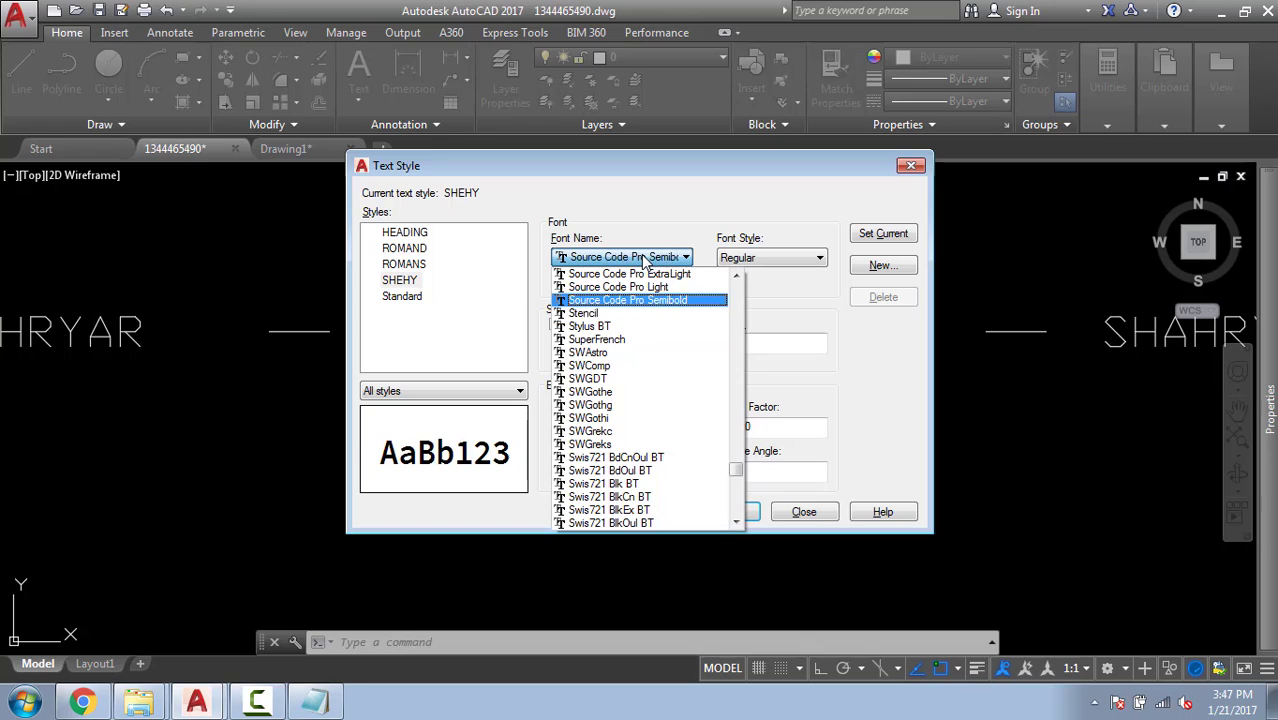
key("Down")
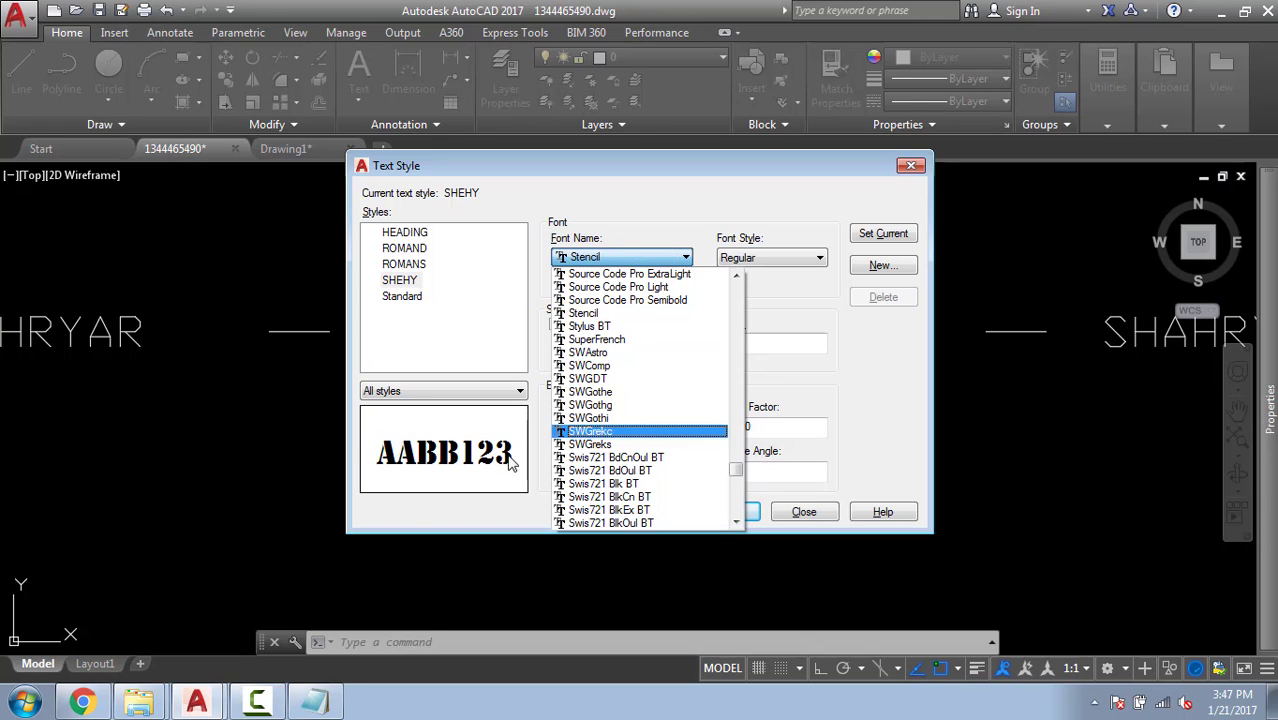
left_click(678, 252)
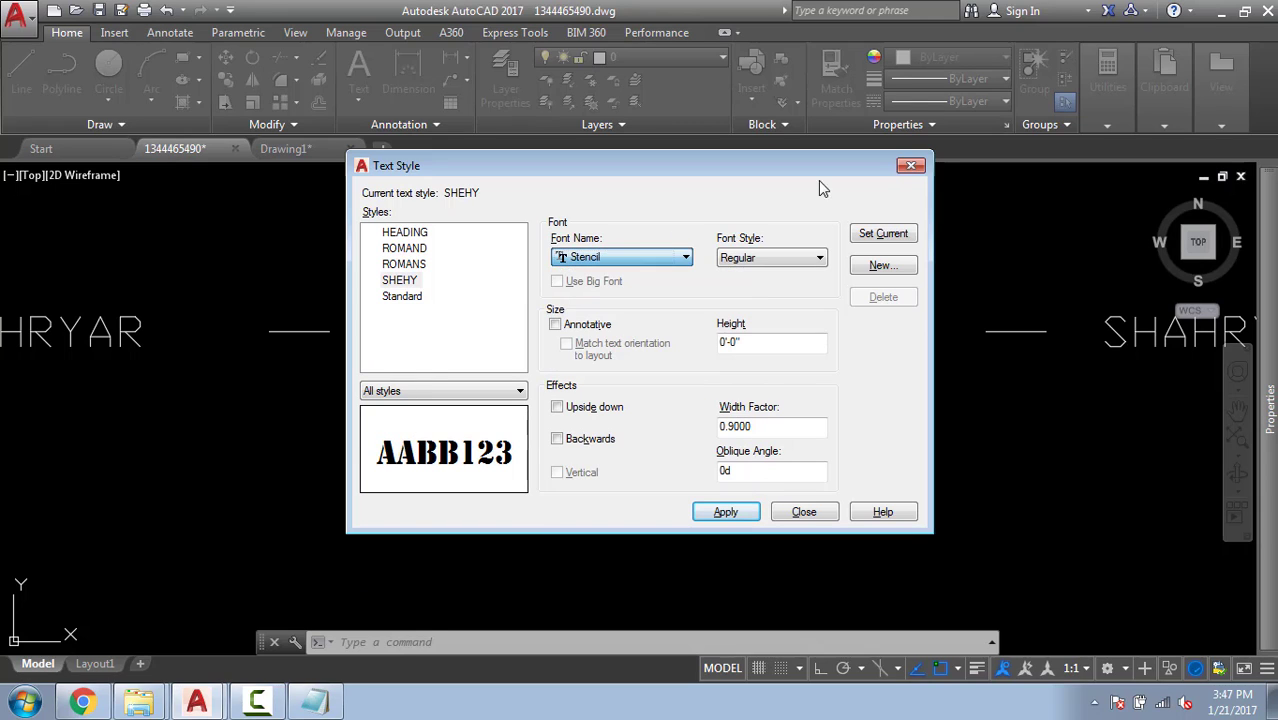
Make the new Stencil text style current, save its changes and close the text style settings.
left_click(399, 281)
left_click(873, 233)
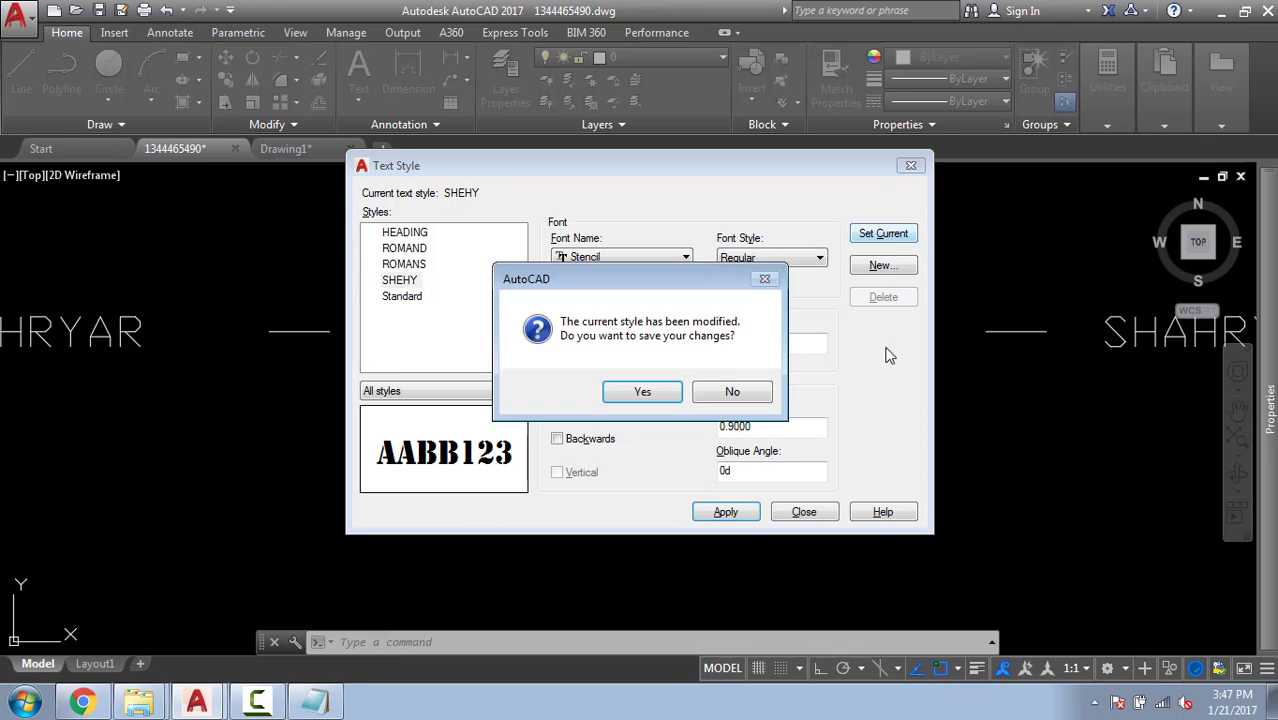
left_click(652, 390)
left_click(804, 512)
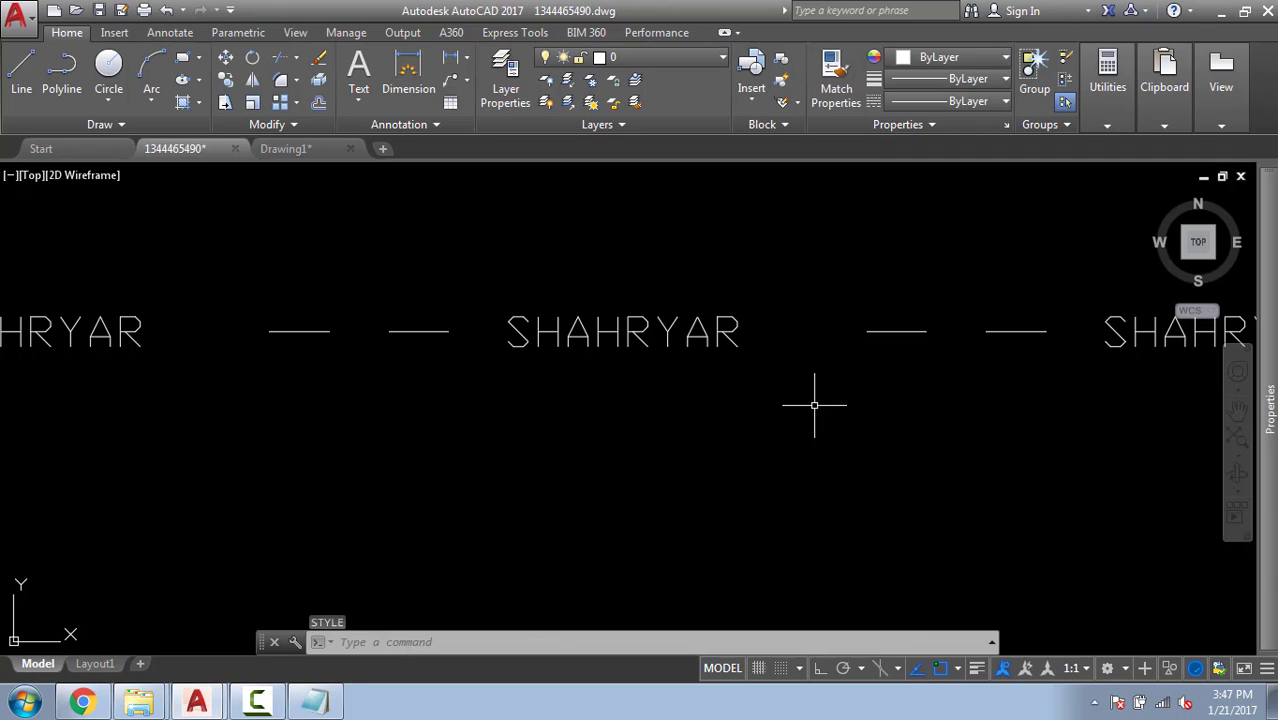
key("Escape")
scroll(620, 345, "down", 8)
scroll(637, 343, "up", 3)
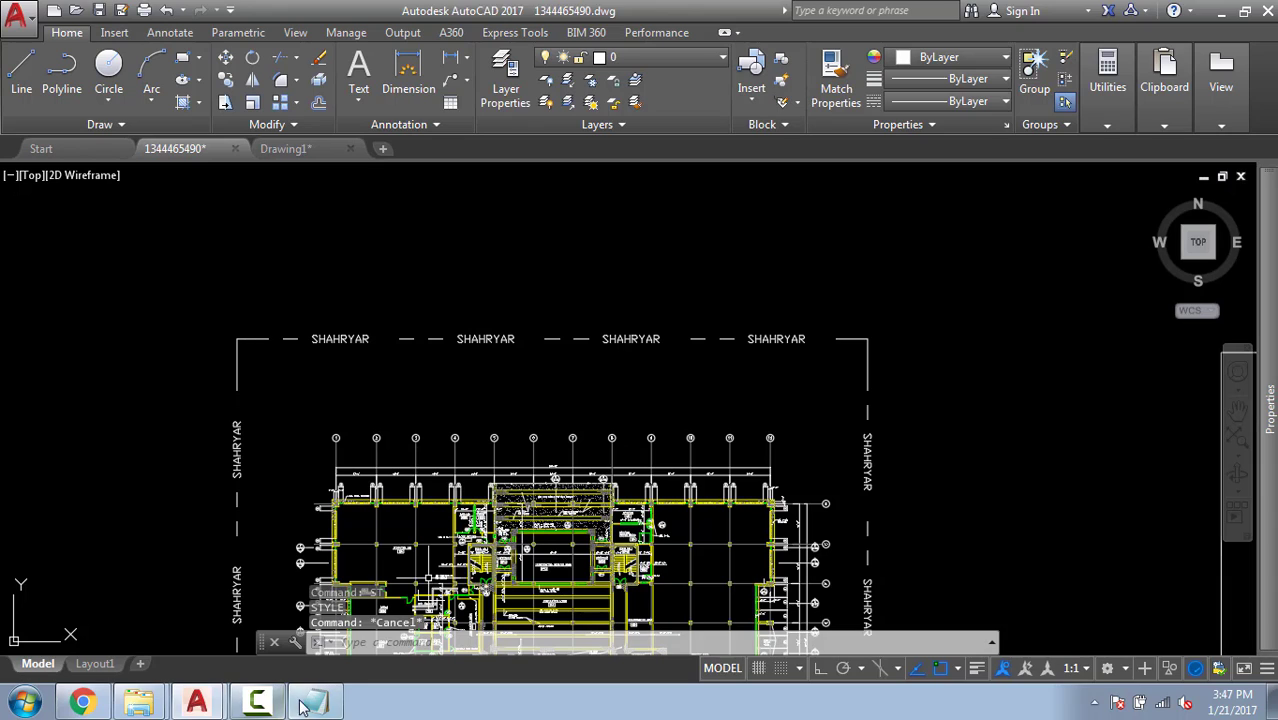
In linetype.lin in Notepad, duplicate the two-line definition named after the person below the original, separated by a blank line.
key("alt+Tab")
left_click_drag(1008, 558, 564, 527)
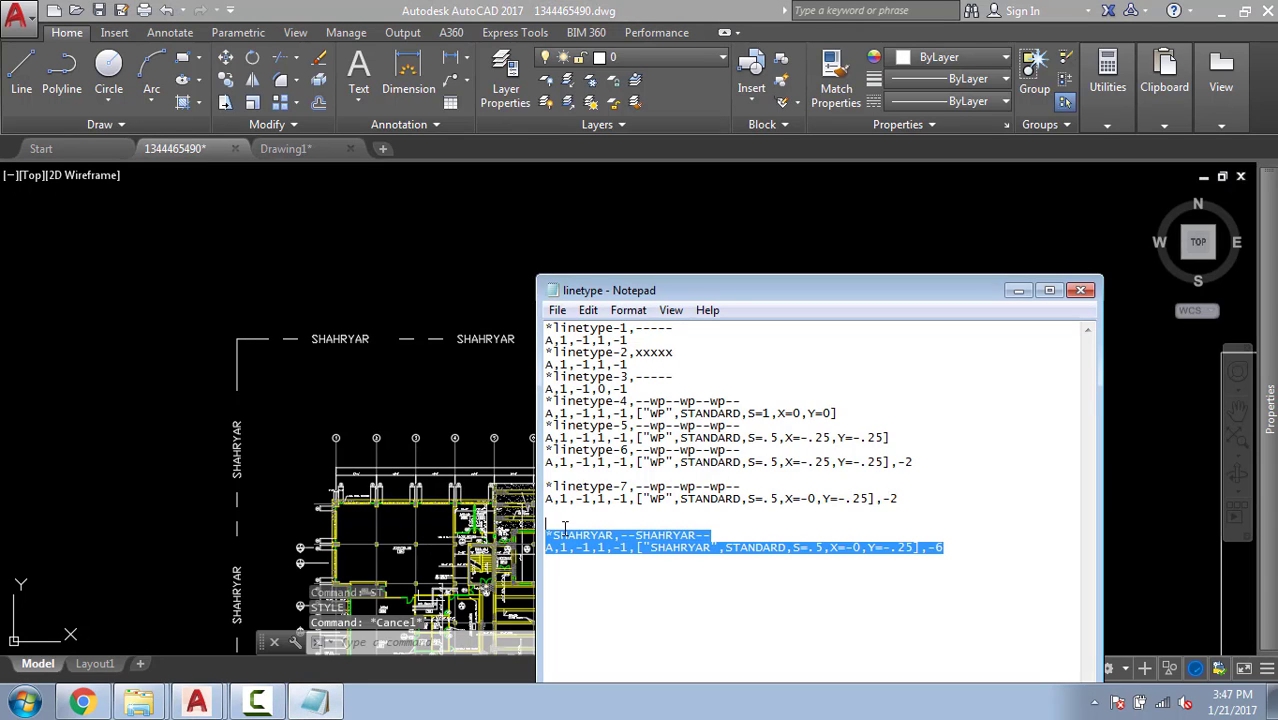
key("ctrl+c")
left_click(976, 556)
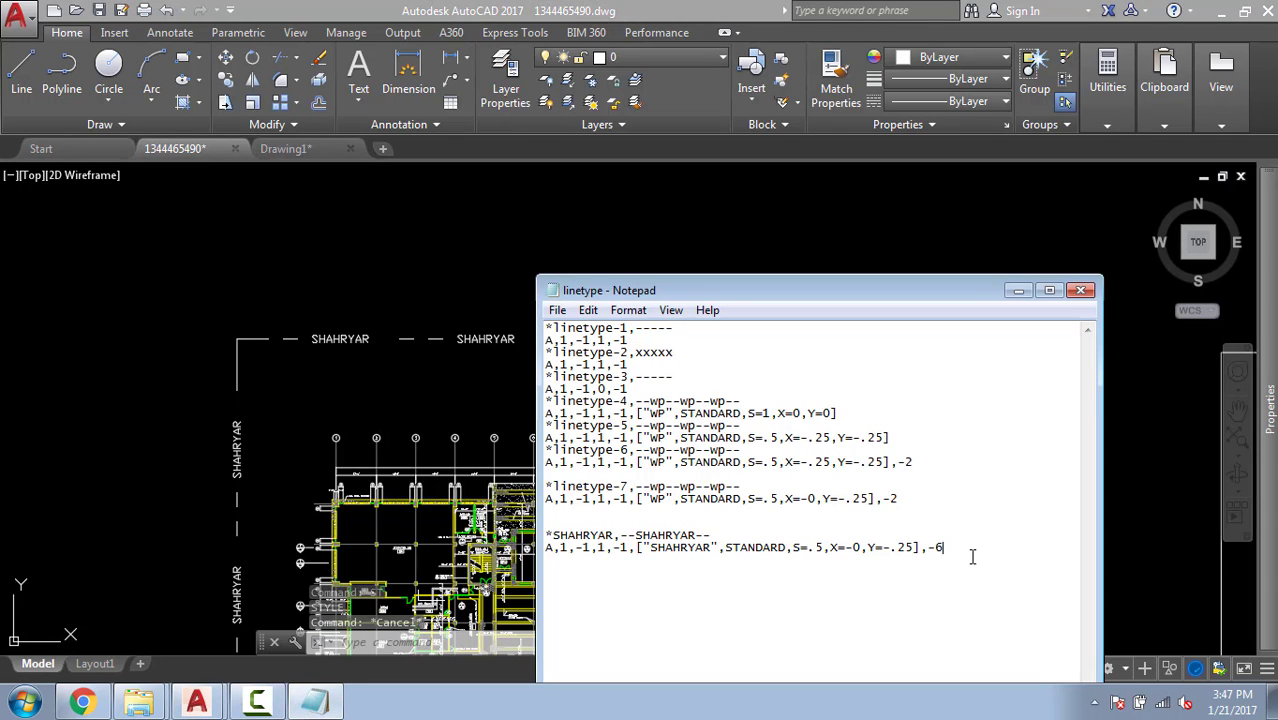
key("Return")
key("Return")
key("ctrl+v")
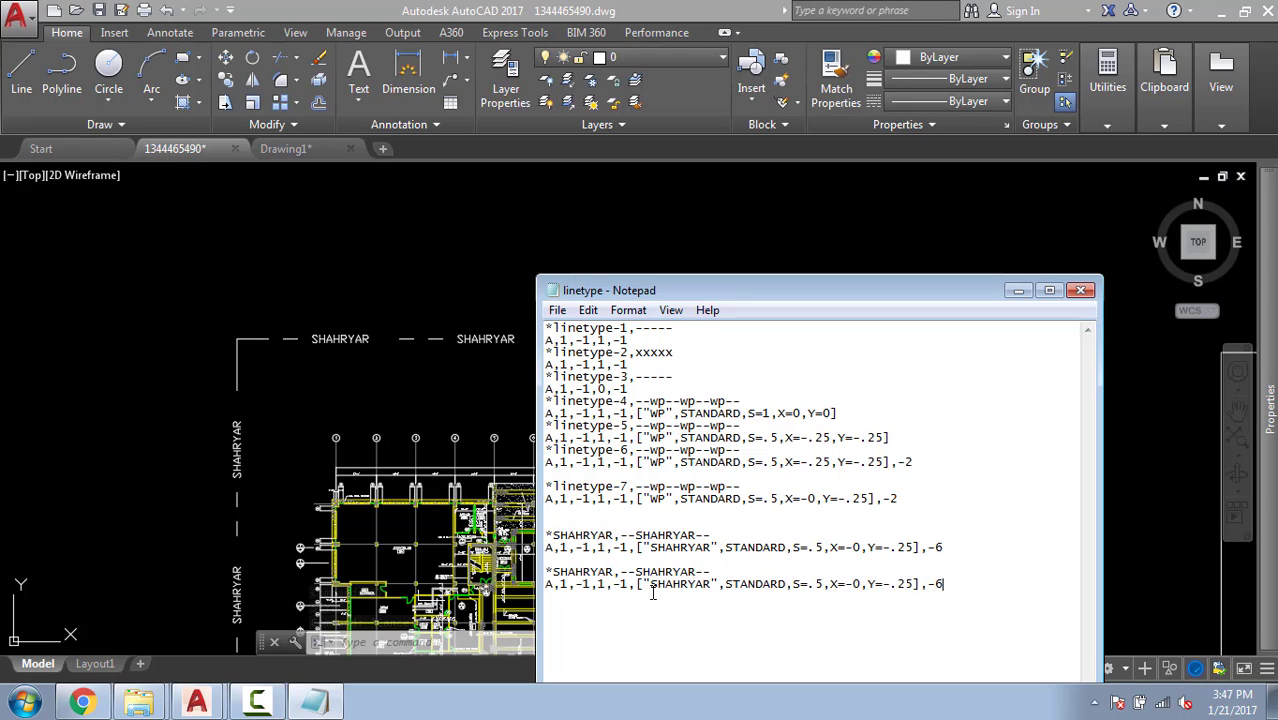
Replace the STANDARD text style in the duplicated linetype definition with the name of the new Stencil text style.
double_click(740, 585)
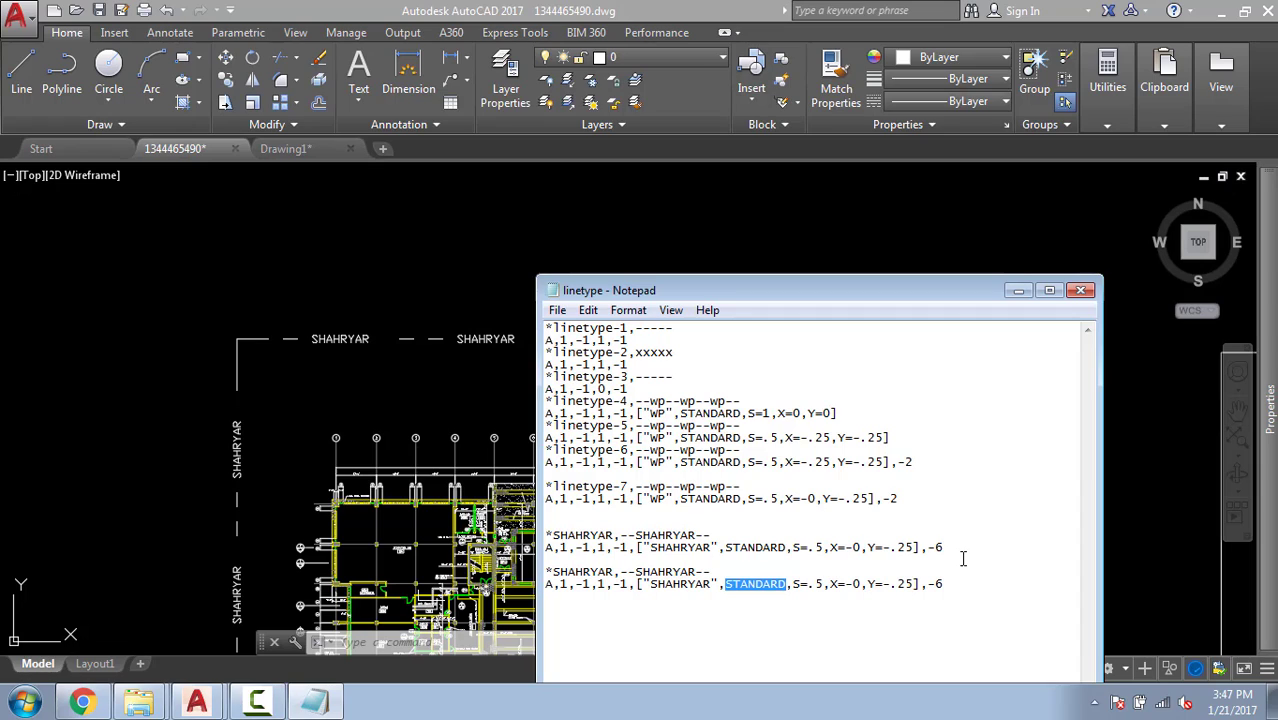
type("SHEHY")
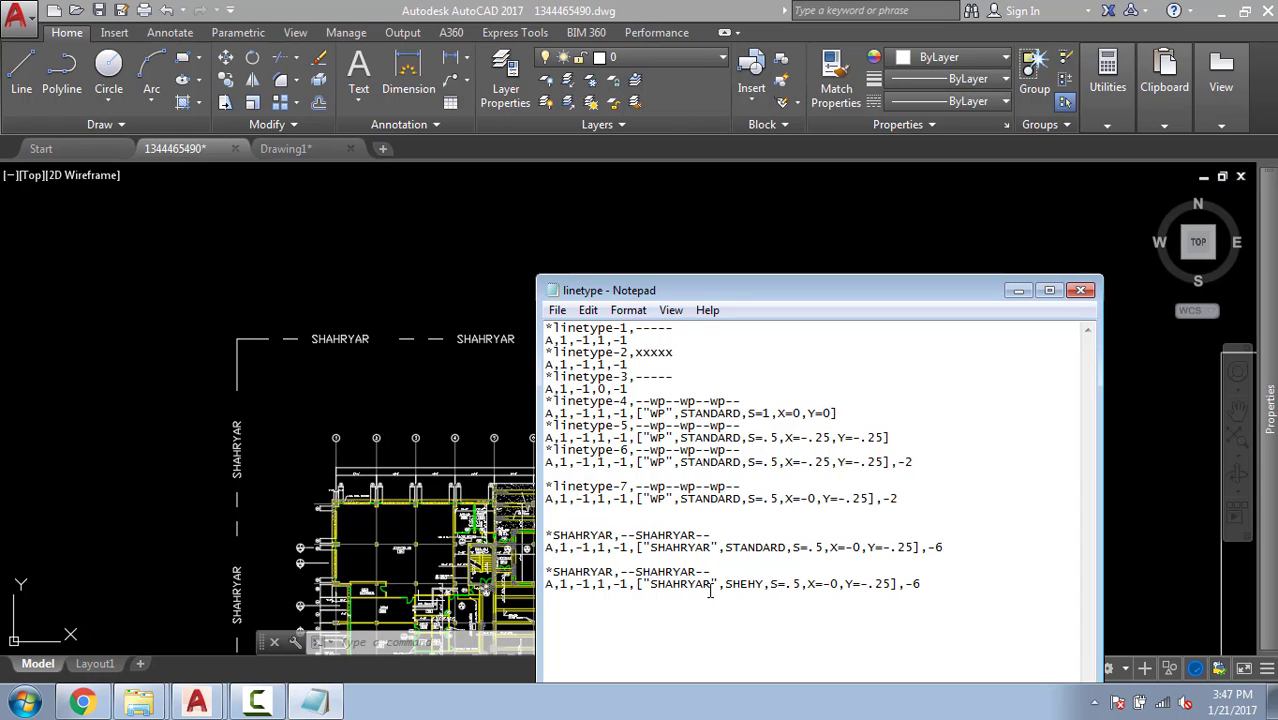
left_click(763, 584)
double_click(740, 583)
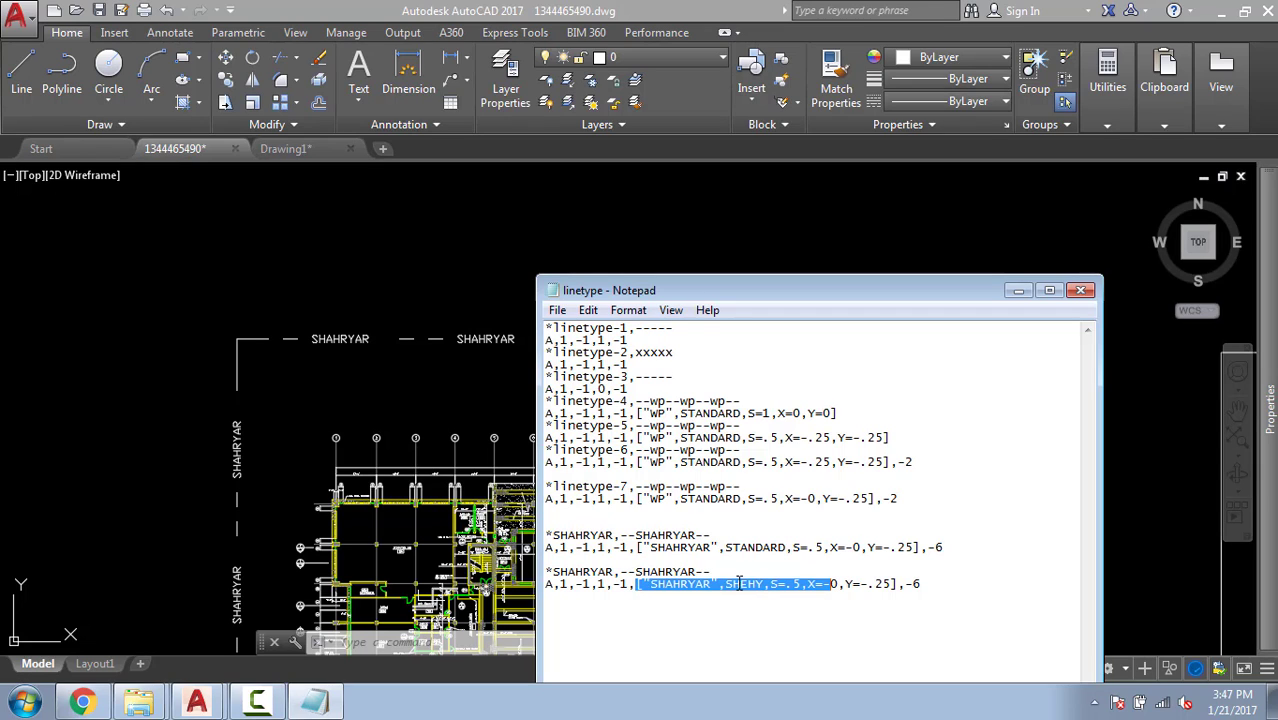
Switch to AutoCAD and try to load the duplicated linetype from linetype.lin, skipping the reload of the same-named one.
left_click(345, 269)
key("Escape")
key("Escape")
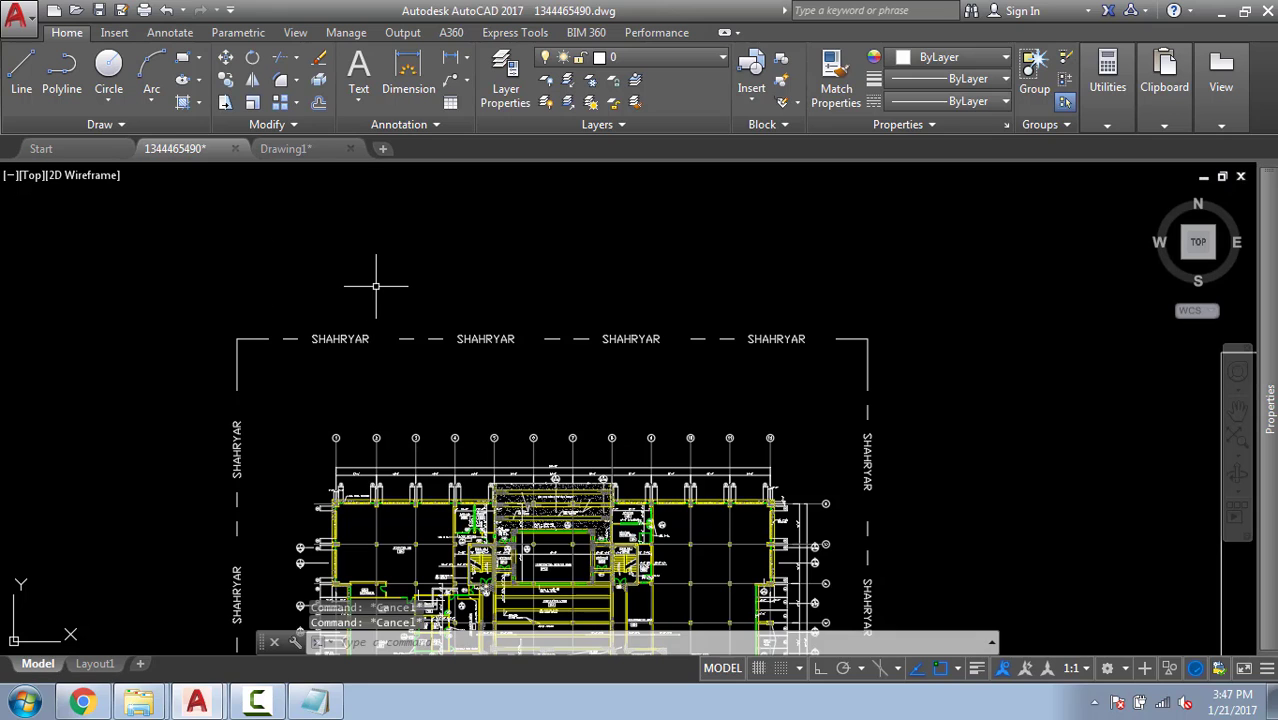
type("LT")
key("Return")
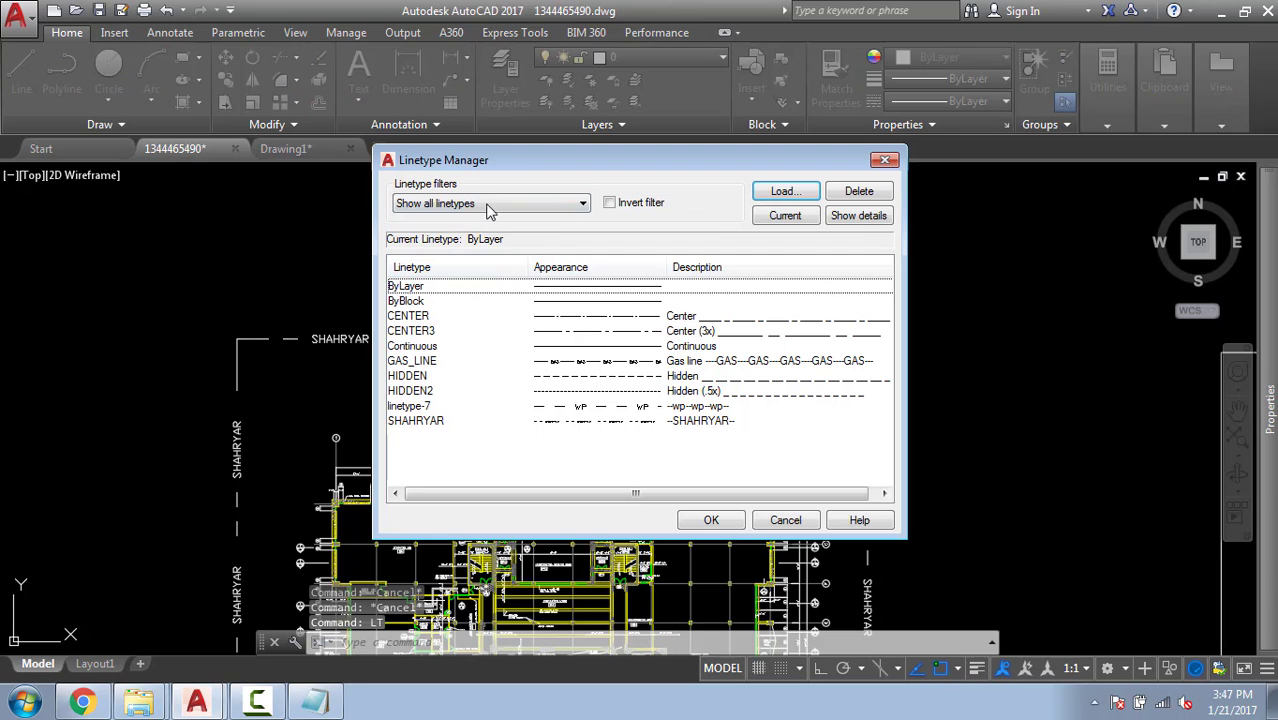
left_click(781, 191)
left_click(498, 234)
double_click(505, 196)
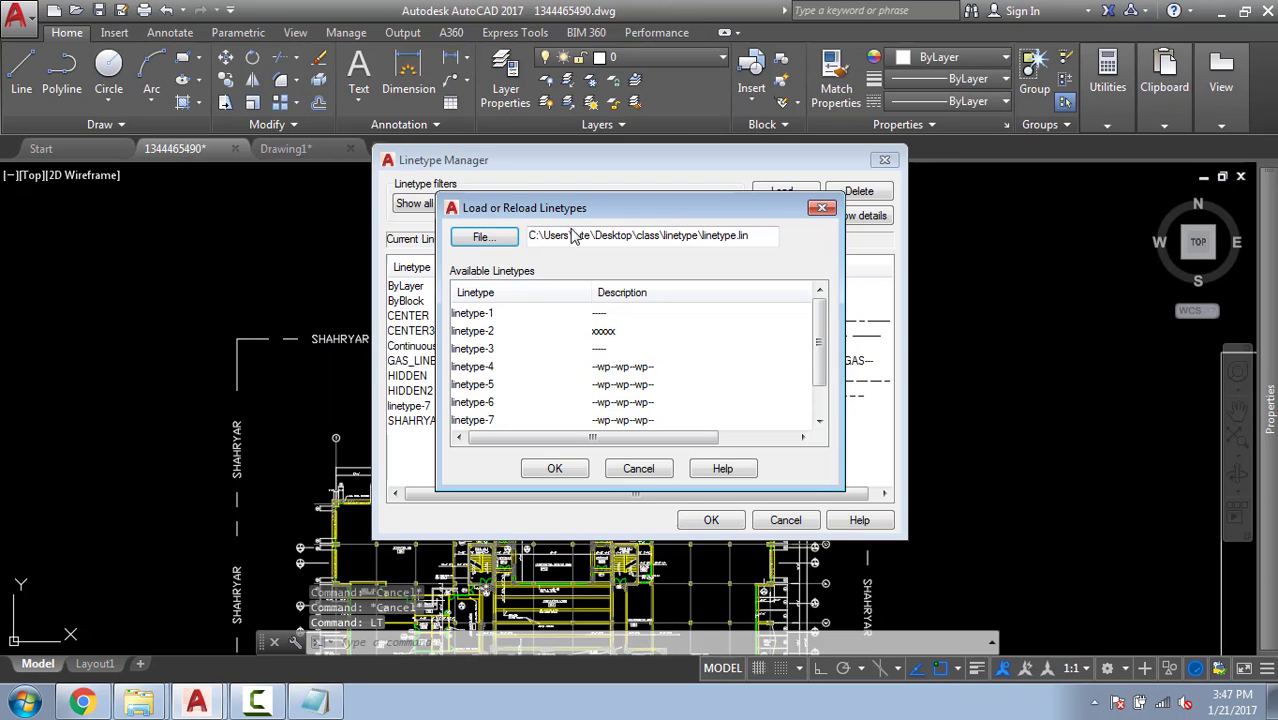
left_click(490, 368)
scroll(497, 382, "down", 1)
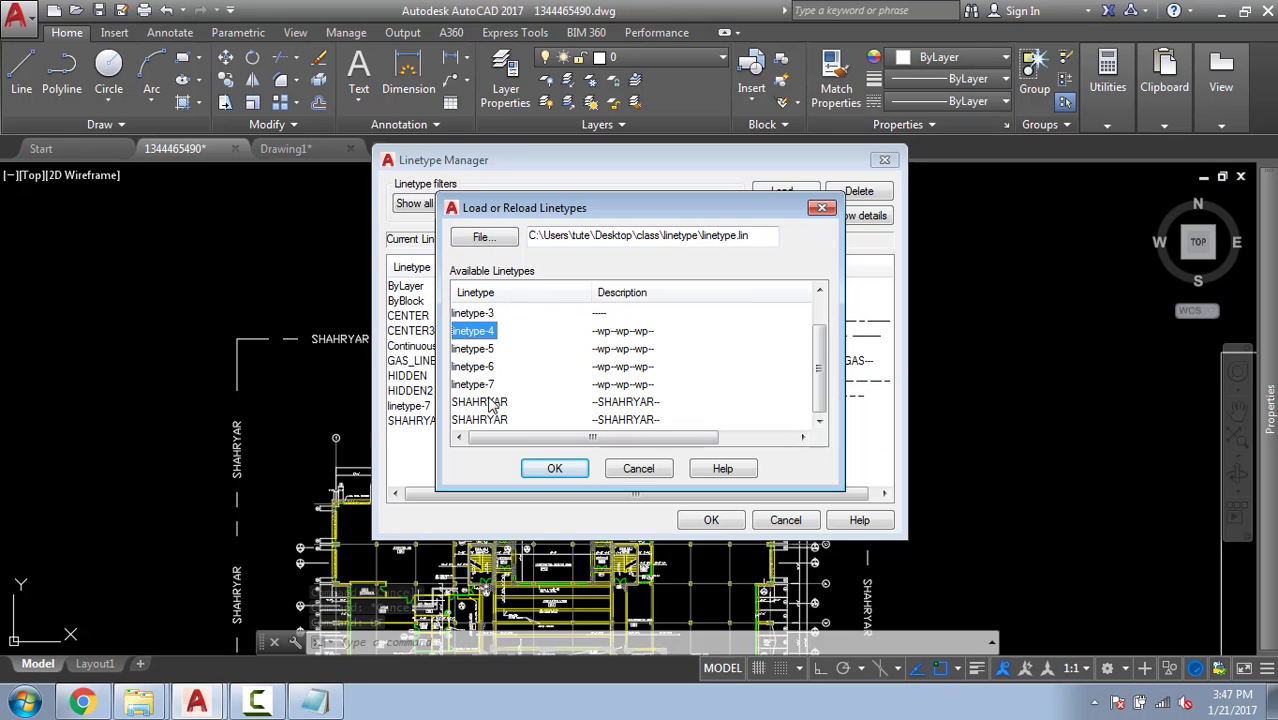
double_click(490, 420)
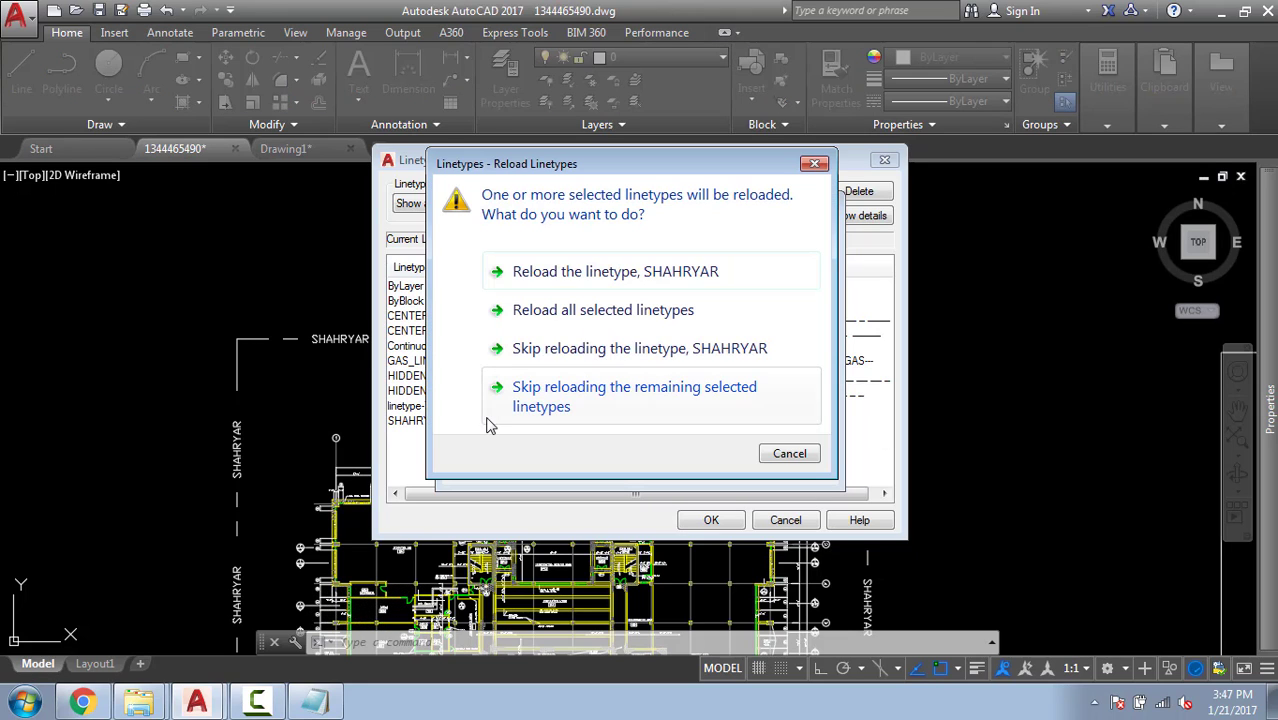
left_click(645, 403)
Back in Notepad, append the suffix -1 to the linetype name in the duplicated definition.
left_click(312, 703)
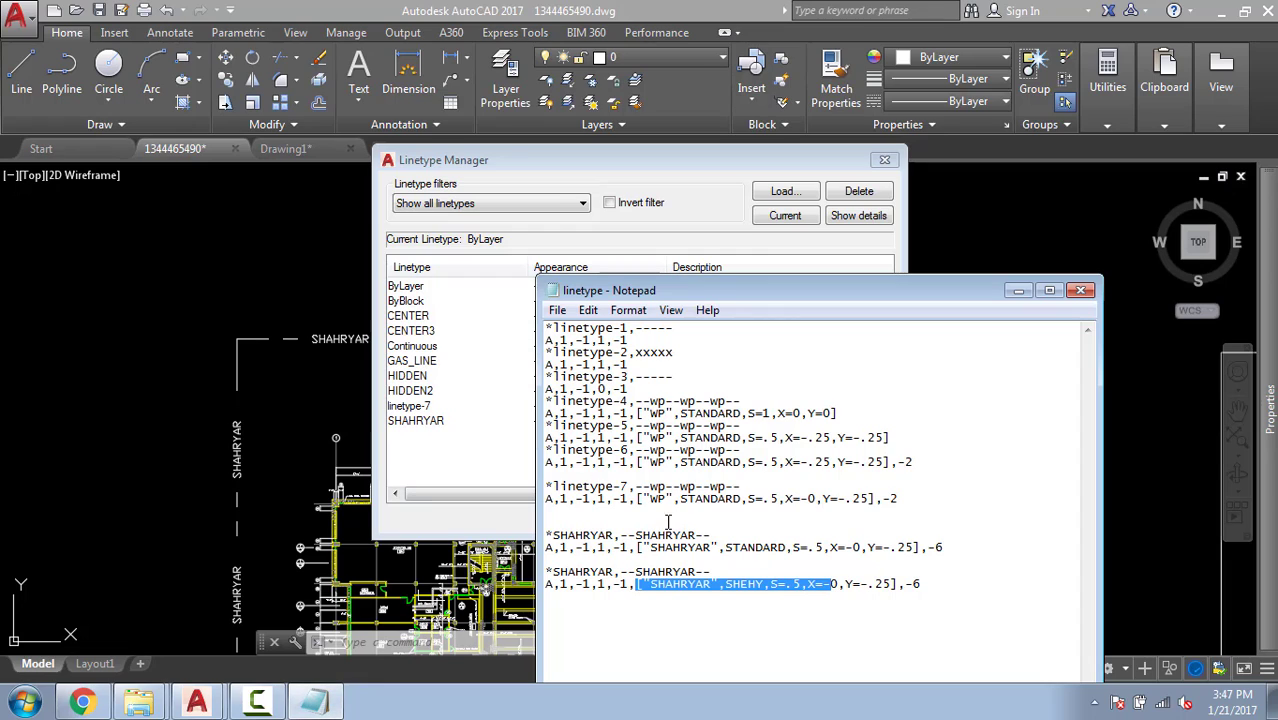
left_click(694, 571)
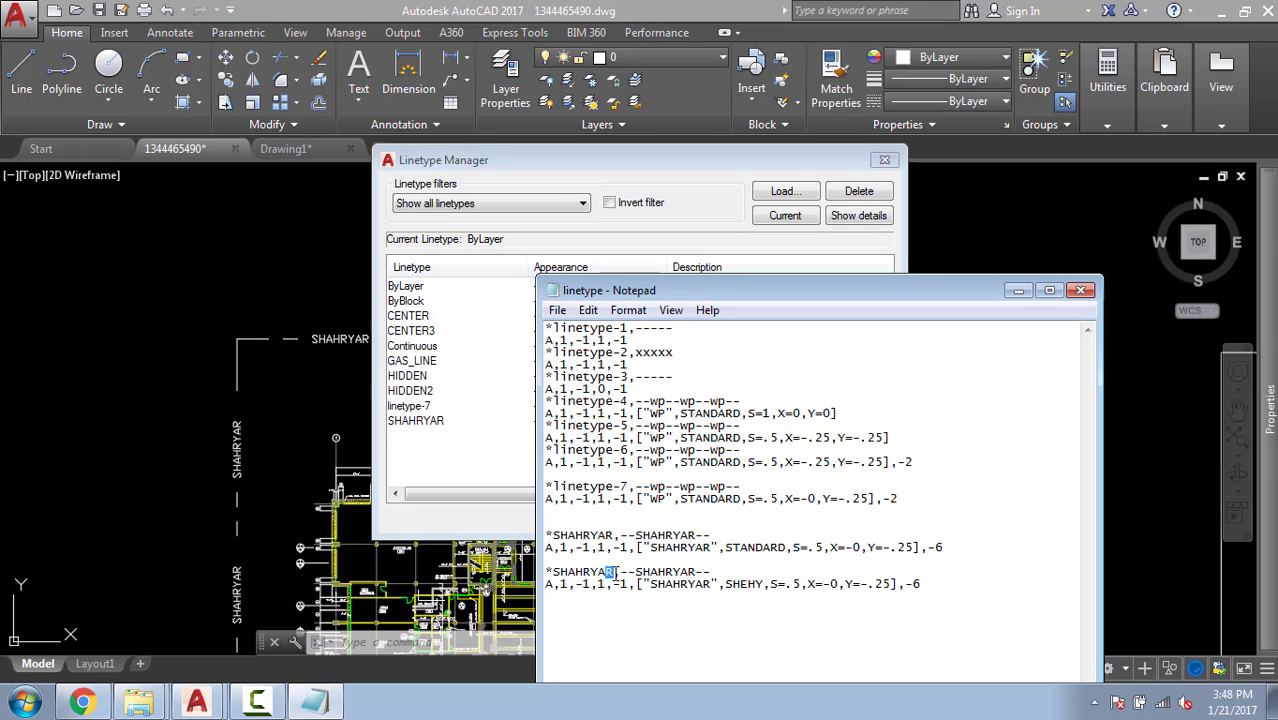
type("-1")
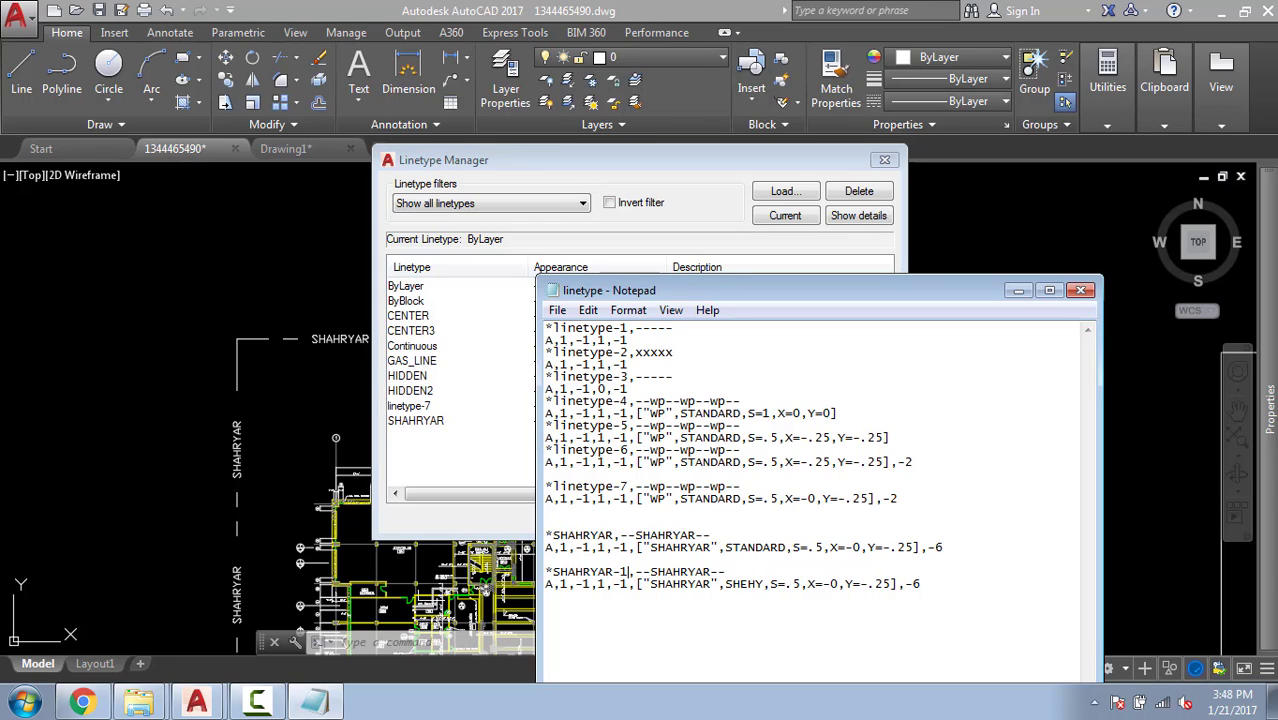
In AutoCAD, load the linetype with the -1 suffix from linetype.lin and accept the updated linetype list.
left_click(477, 298)
left_click(776, 196)
left_click(486, 233)
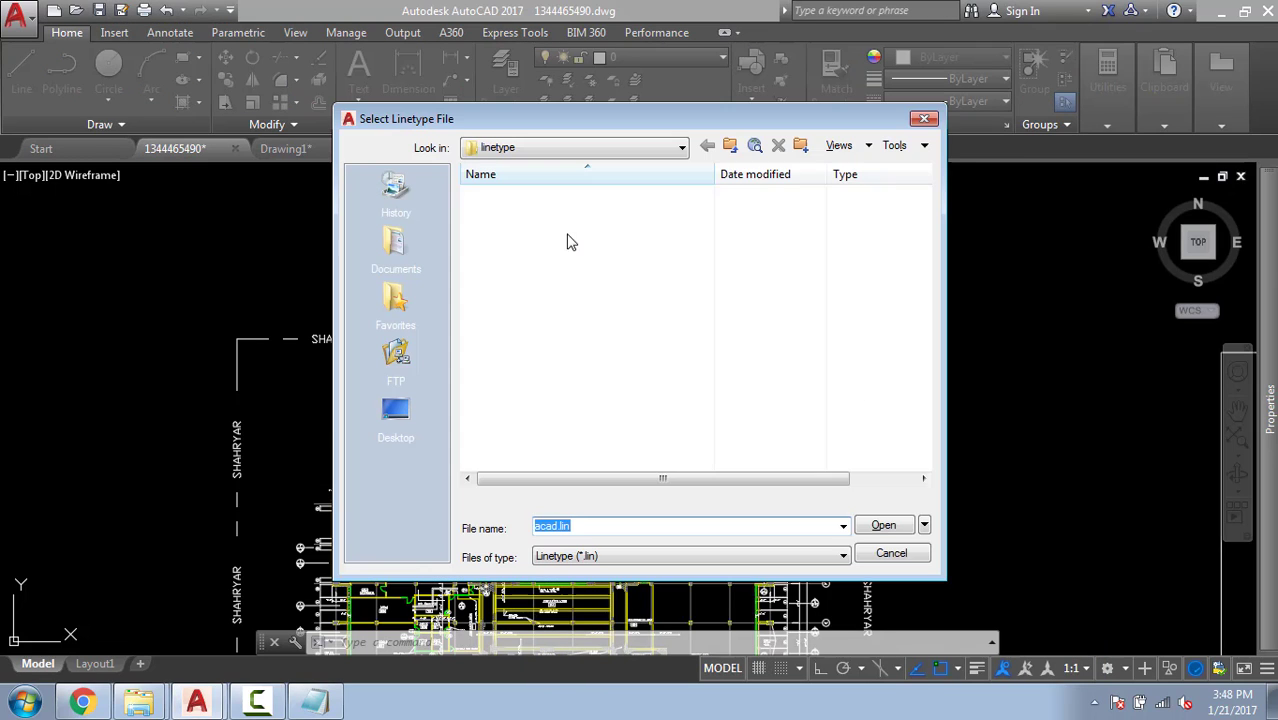
double_click(512, 196)
left_click(477, 420)
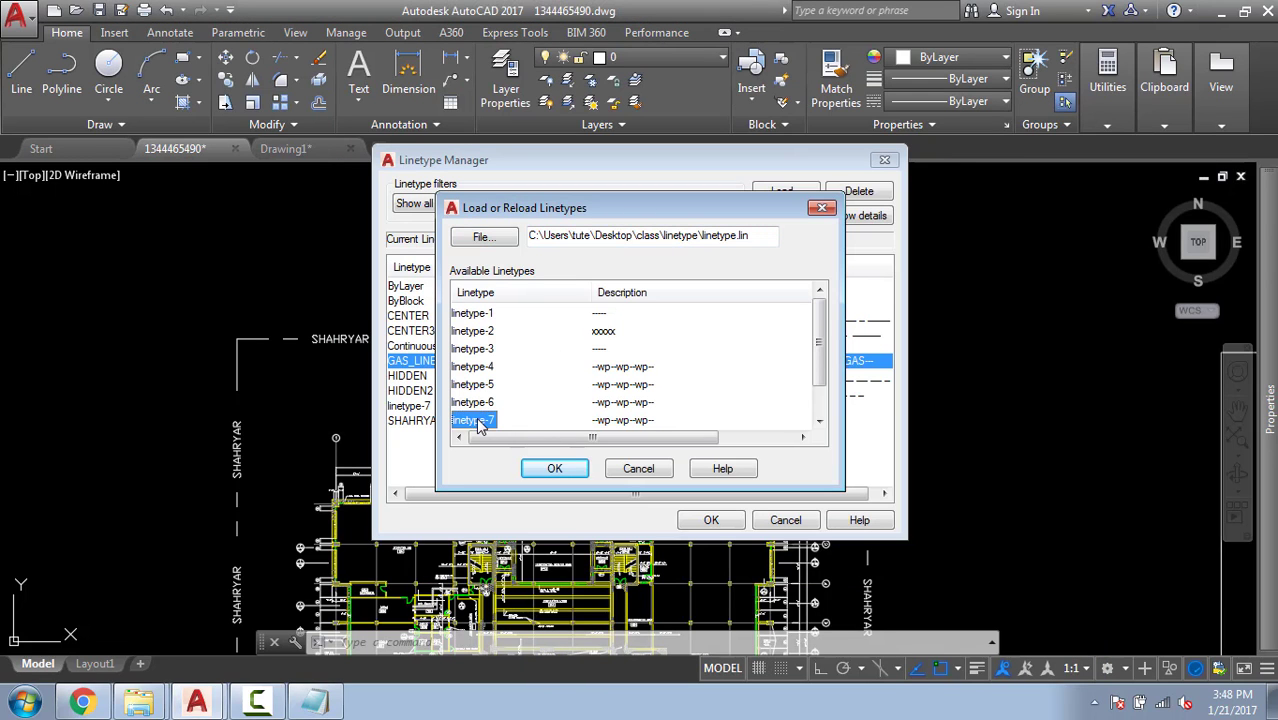
scroll(485, 418, "down", 1)
double_click(486, 418)
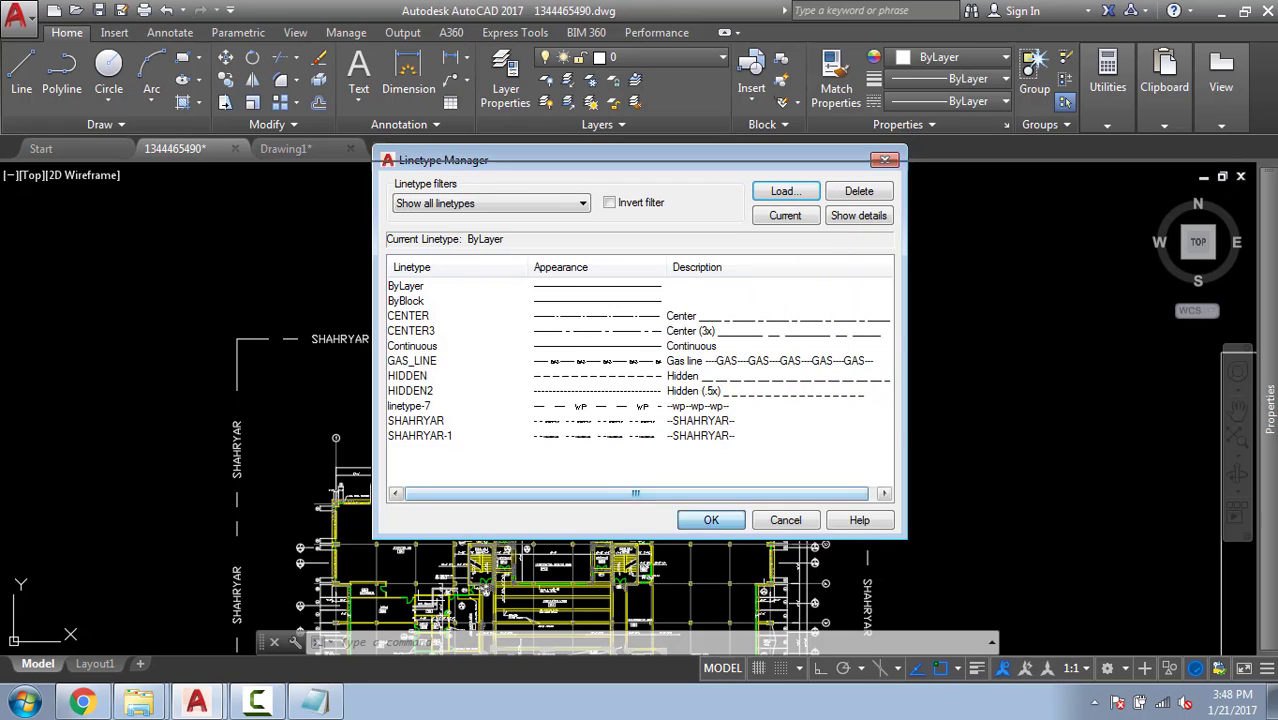
left_click(713, 520)
Apply the linetype with the -1 suffix to the left floor plan's frame and inspect its embedded text up close.
left_click(912, 335)
left_click(640, 407)
left_click(902, 104)
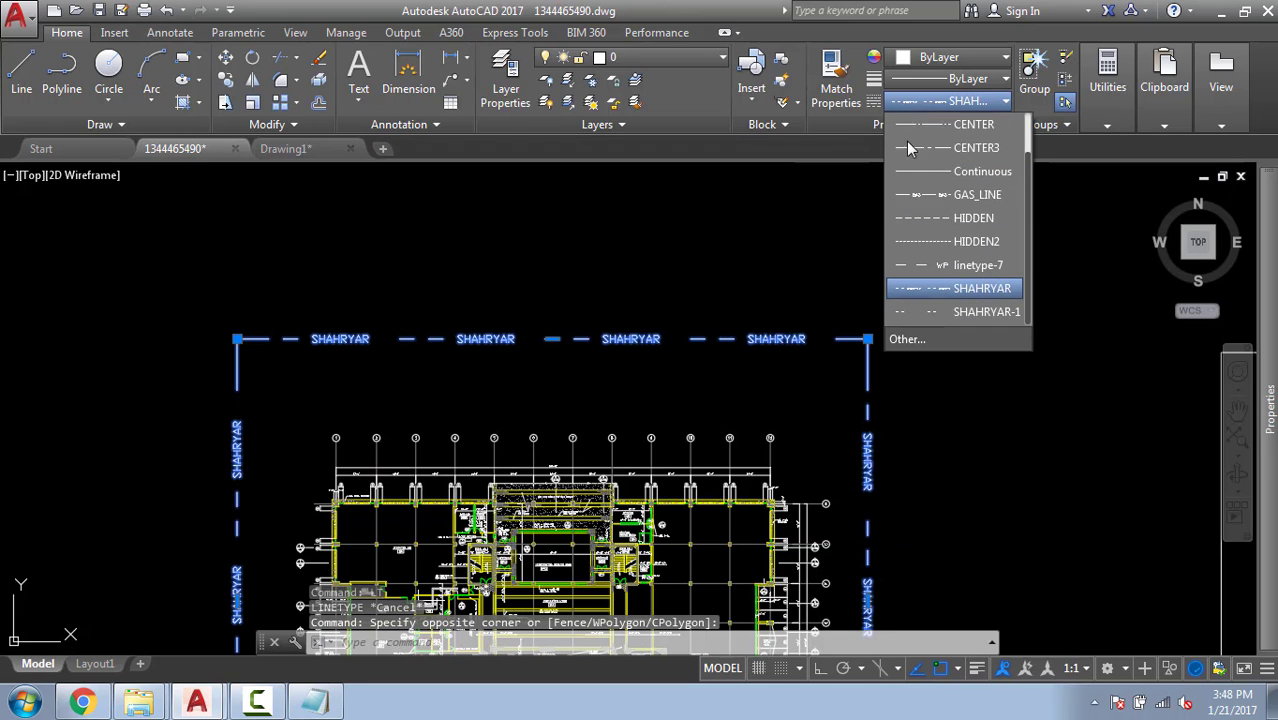
left_click(957, 311)
key("Escape")
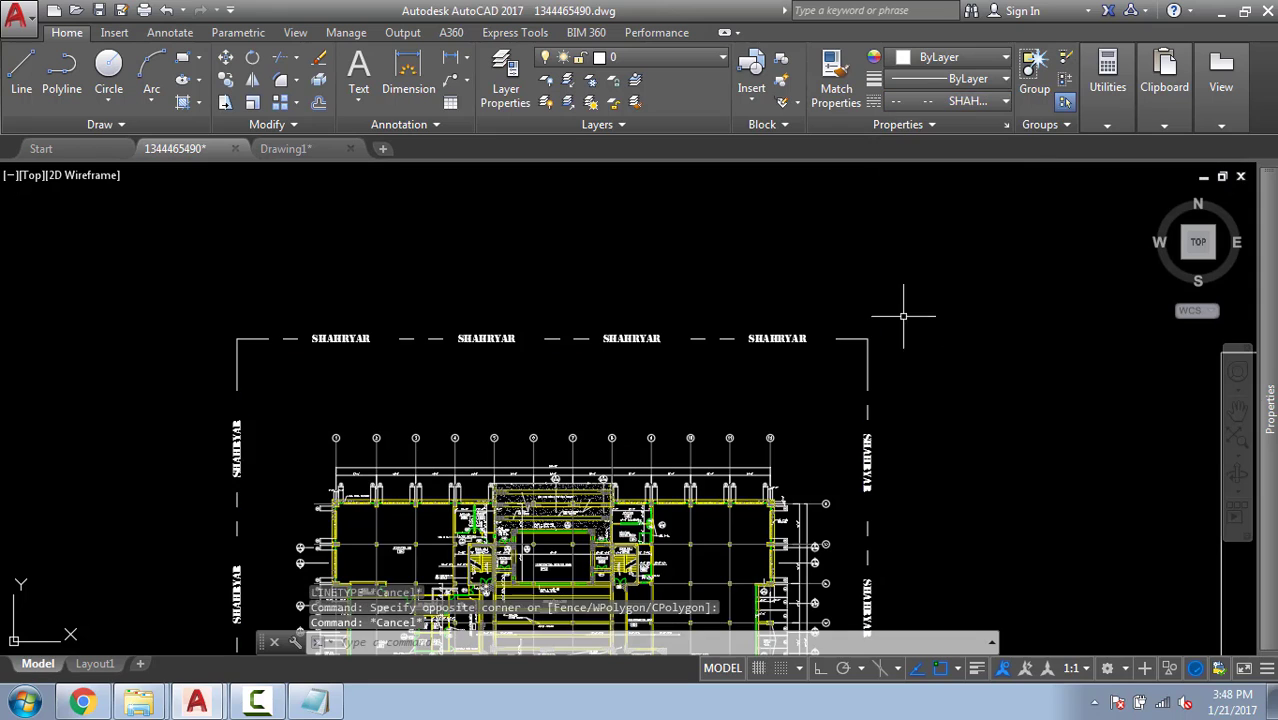
scroll(906, 310, "up", 10)
middle_click_drag(742, 365, 157, 365)
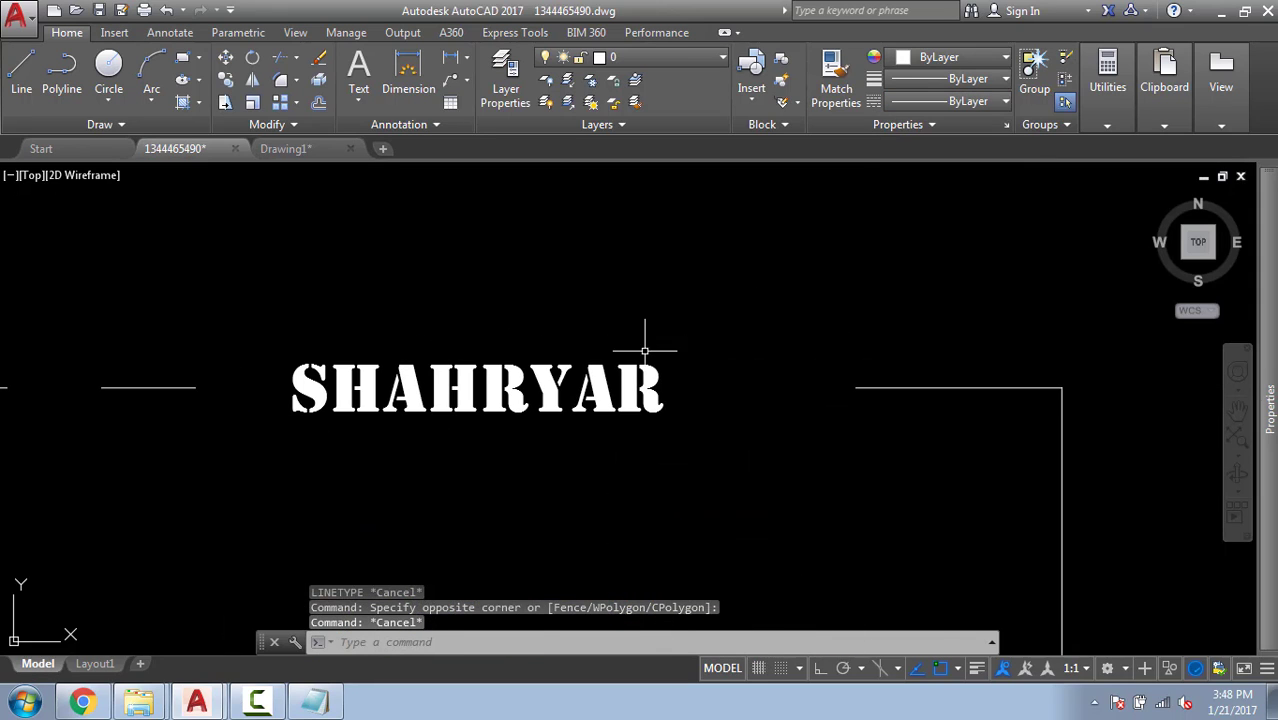
scroll(765, 362, "down", 8)
Switch to Drawing1 and try to load the custom text linetype from linetype.lin there.
left_click(320, 148)
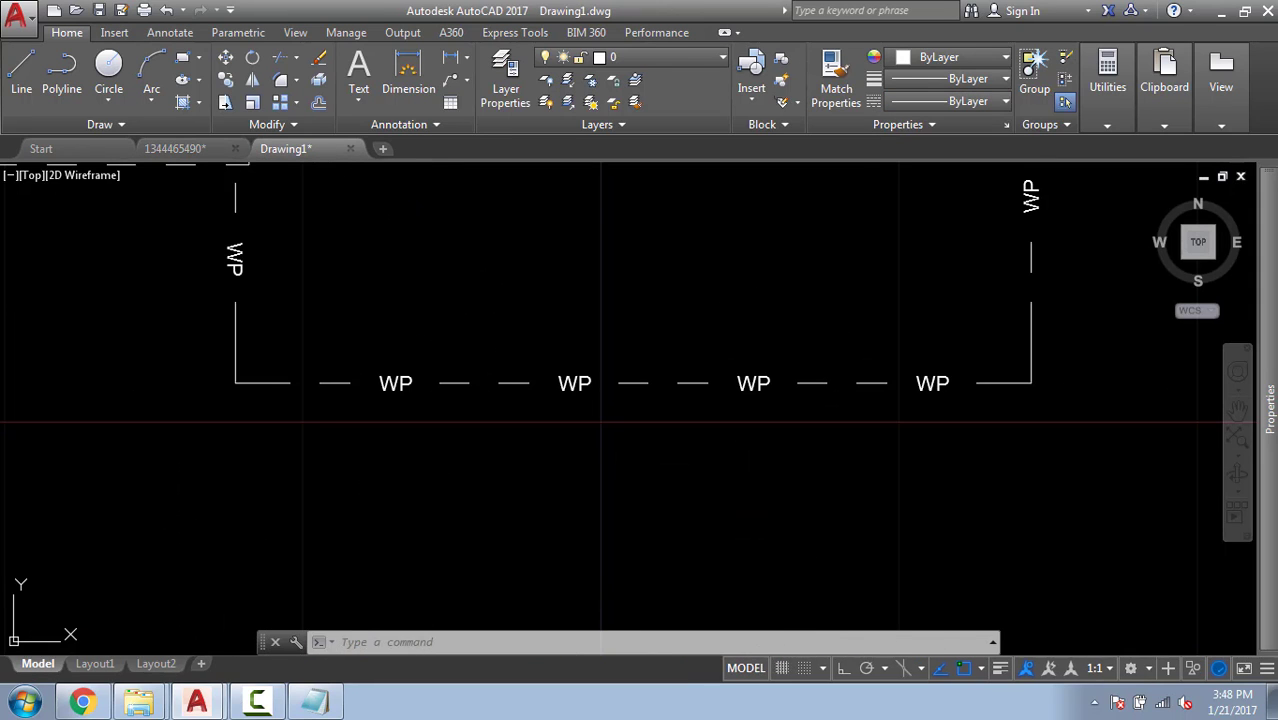
scroll(632, 461, "down", 8)
key("Escape")
key("Escape")
middle_click_drag(632, 461, 671, 408)
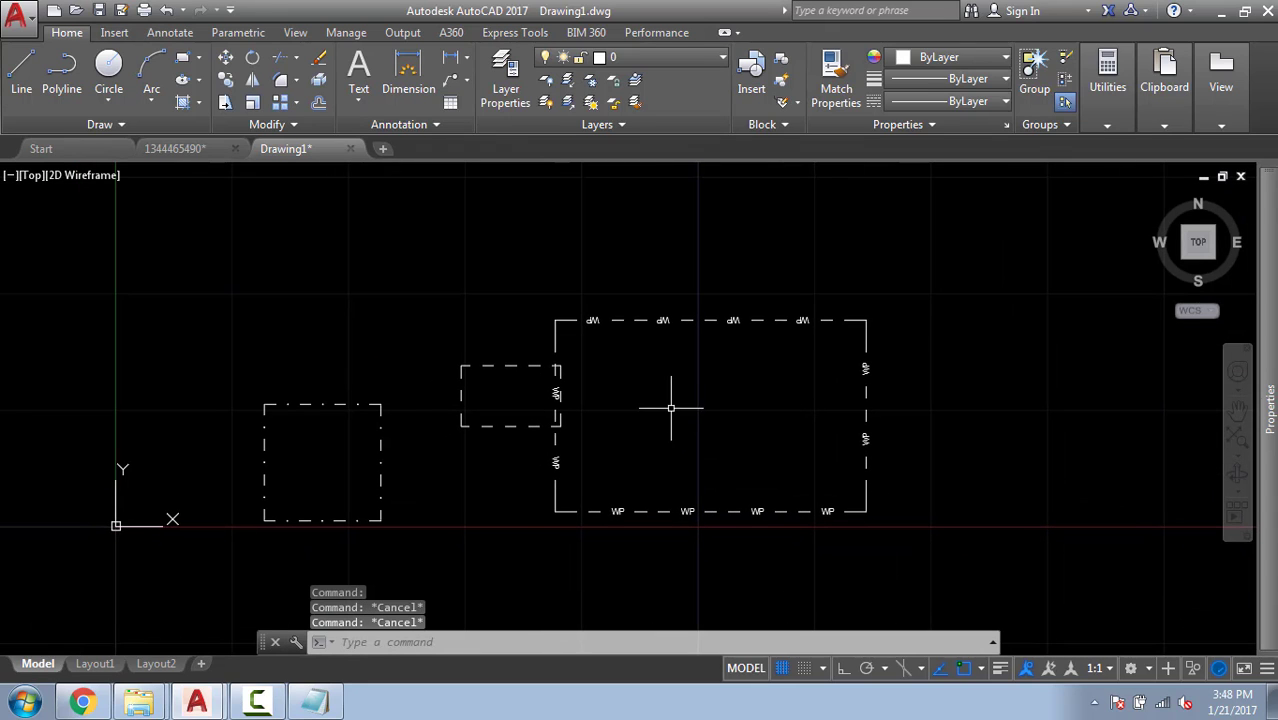
type("L")
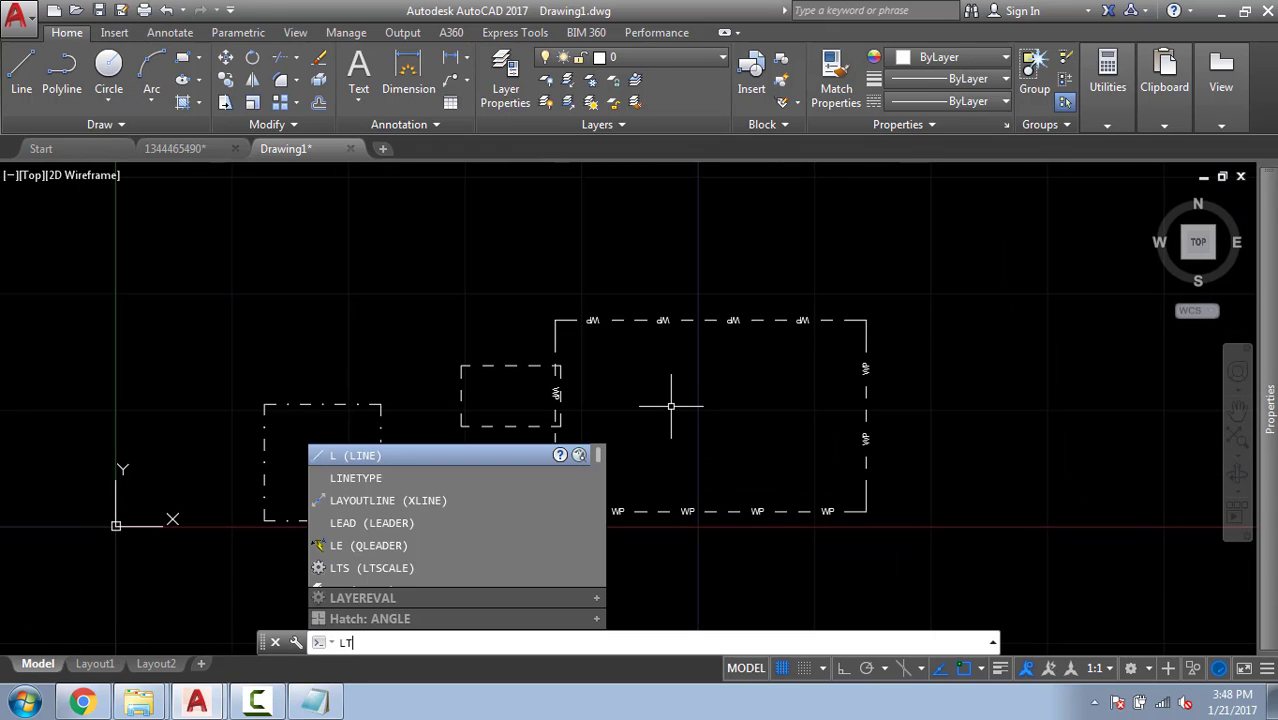
type("T")
key("Return")
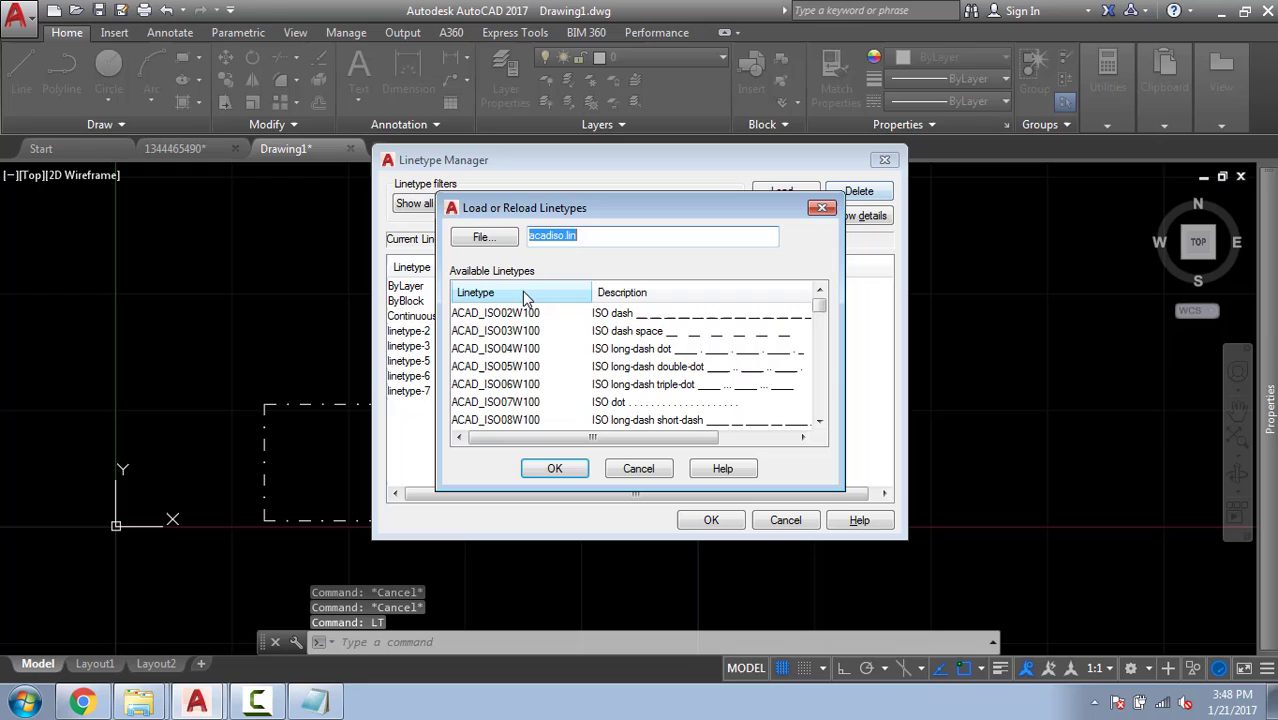
left_click(490, 237)
left_click(519, 208)
double_click(519, 208)
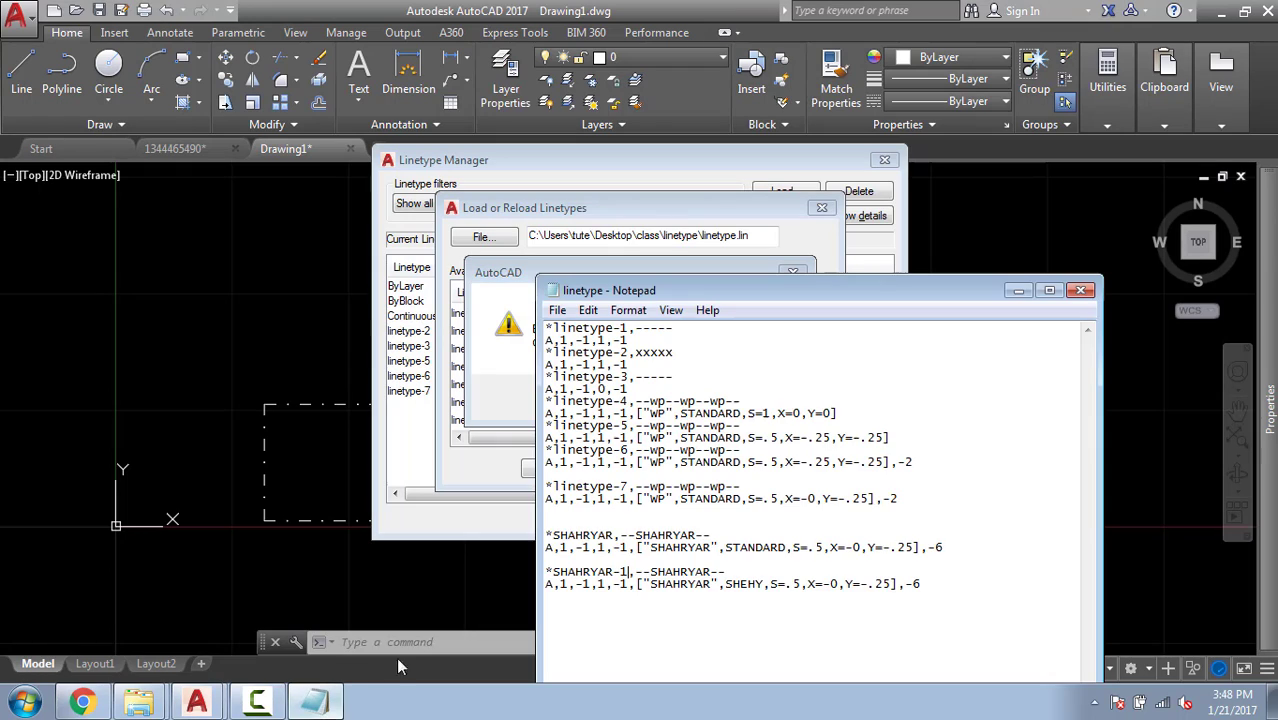
Switch to Notepad and check which text style the linetype definition with the -1 suffix references.
left_click(314, 703)
left_click_drag(836, 296, 810, 213)
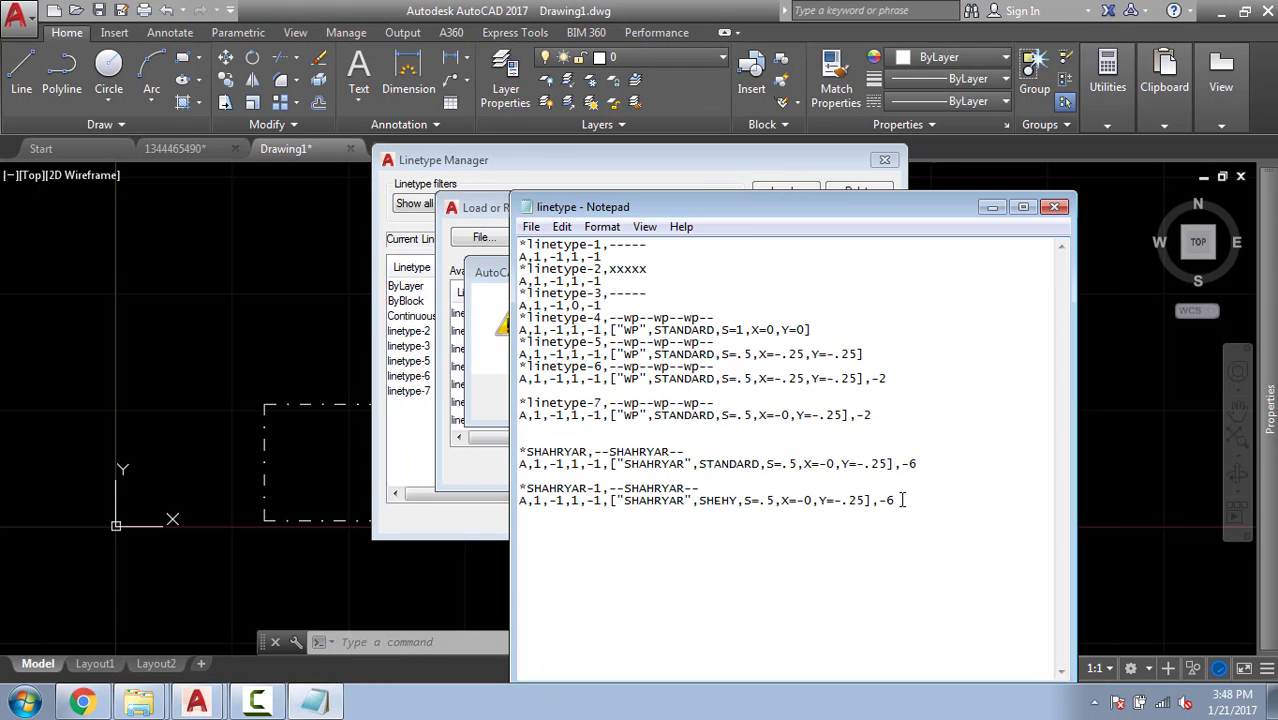
left_click_drag(902, 500, 722, 500)
left_click(665, 495)
left_click(741, 500)
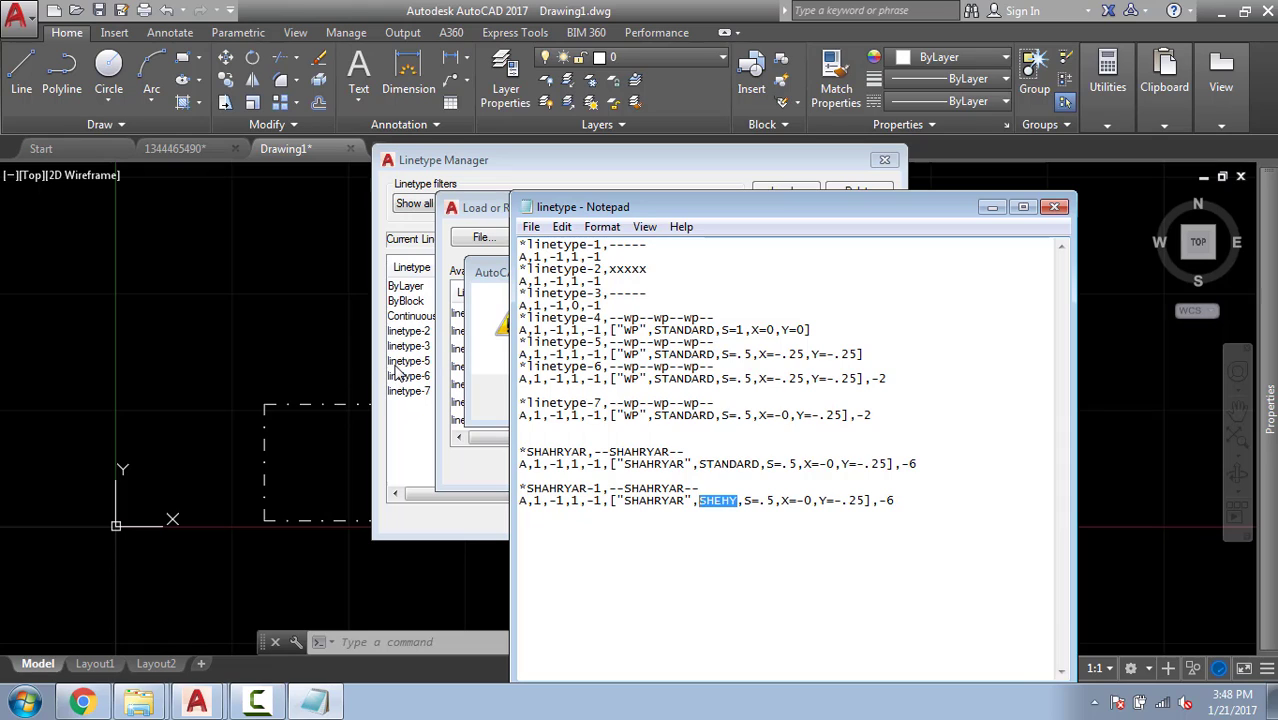
left_click(208, 266)
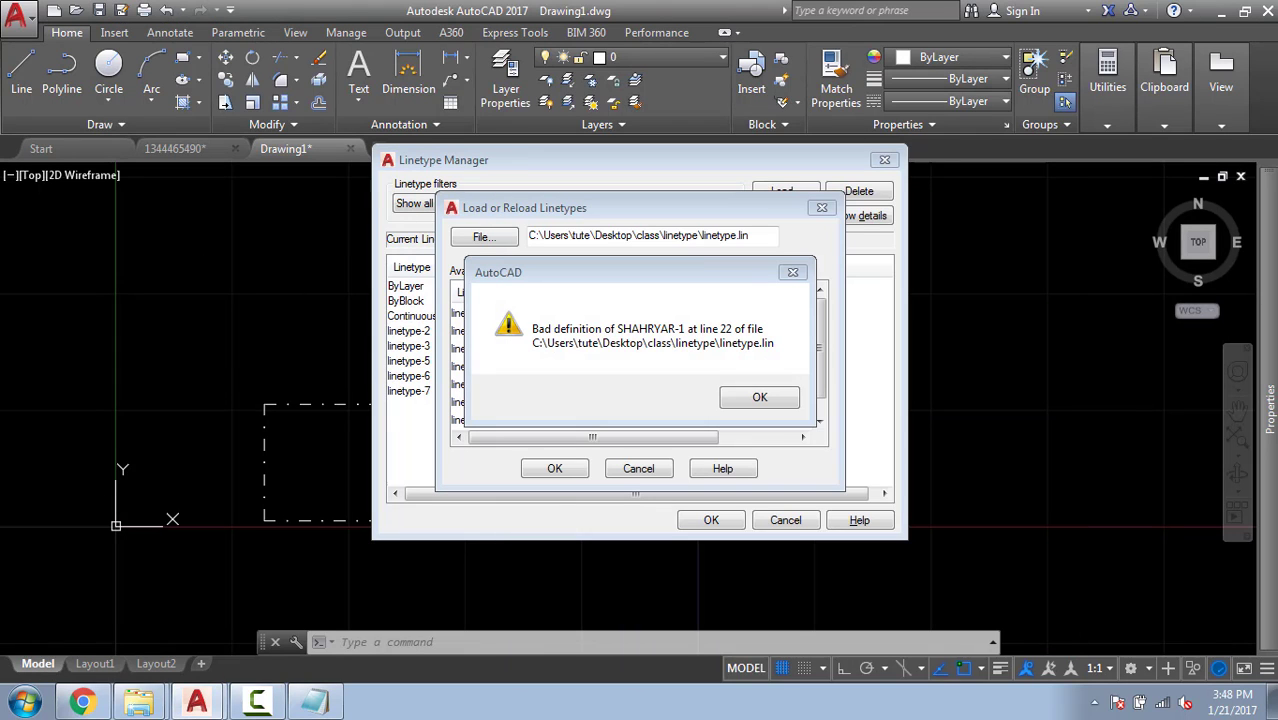
Back in AutoCAD, dismiss the bad-definition alert and cancel out of the linetype loading and management dialogs.
left_click(759, 398)
left_click(639, 468)
left_click(785, 520)
key("Escape")
key("Escape")
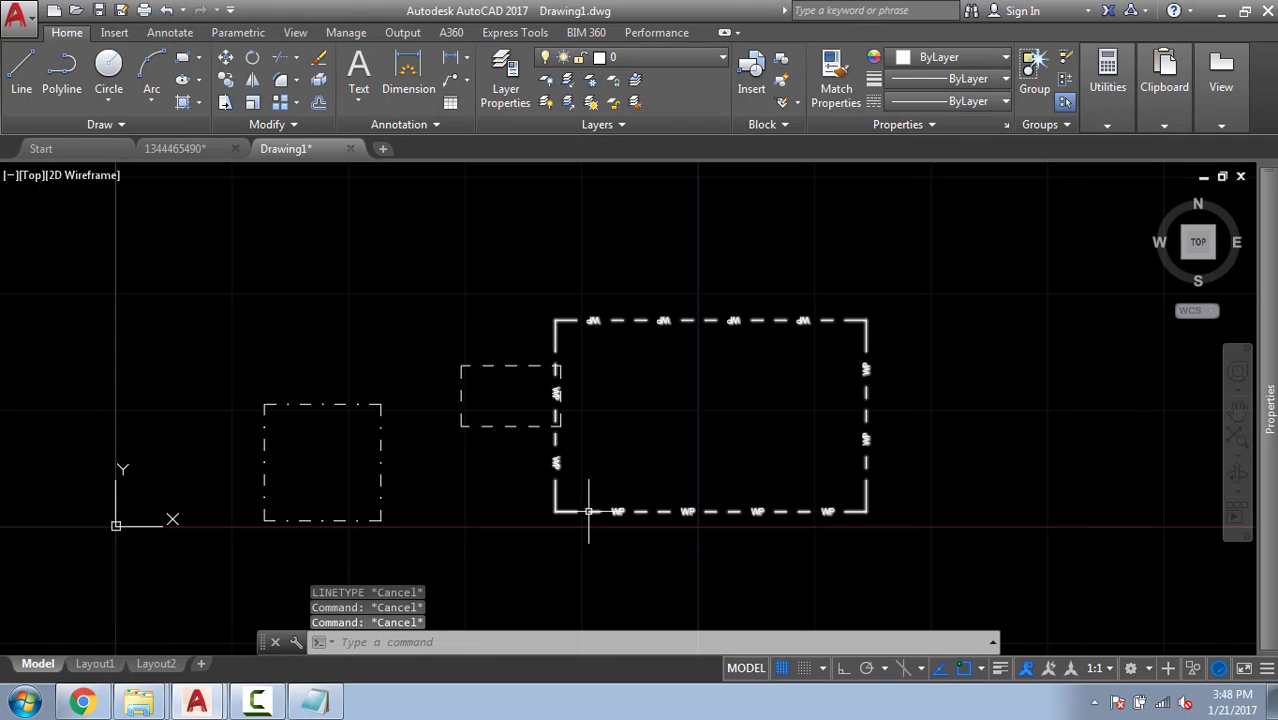
Create a text style in Drawing1 with the style name referenced by the -1 linetype definition, keeping the Arial font.
type("ST")
key("Return")
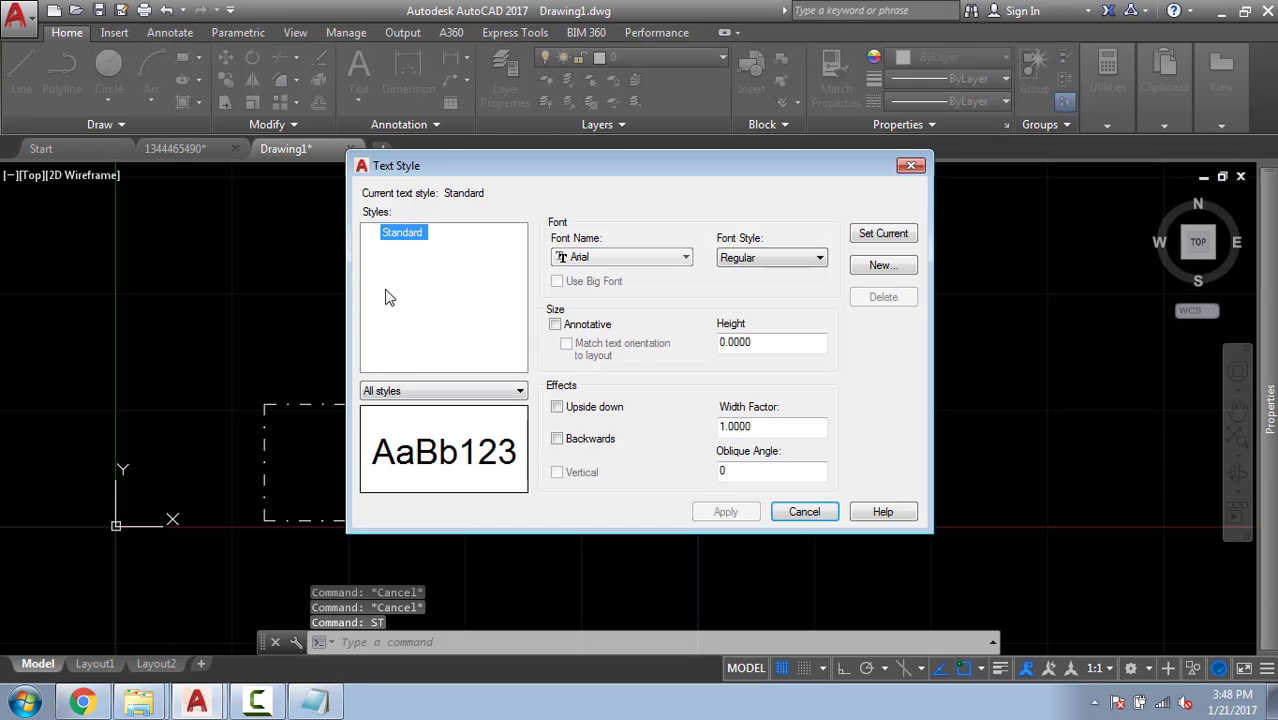
left_click(620, 258)
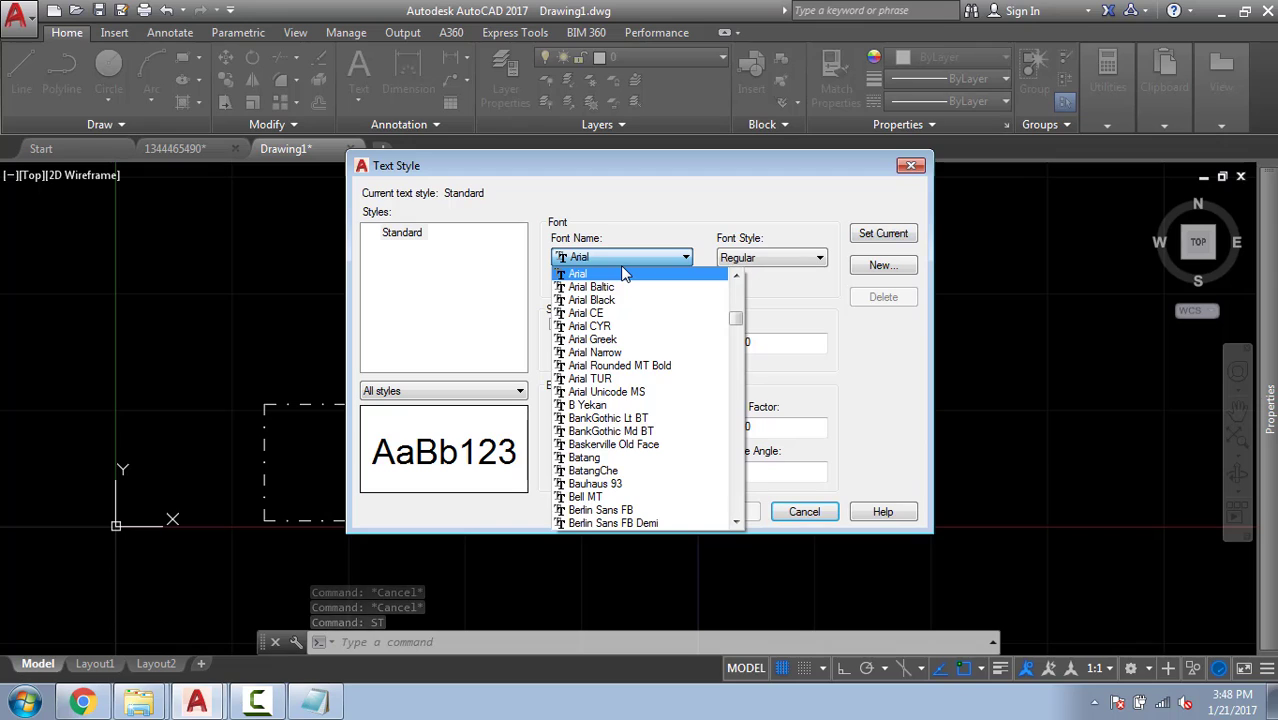
left_click(412, 238)
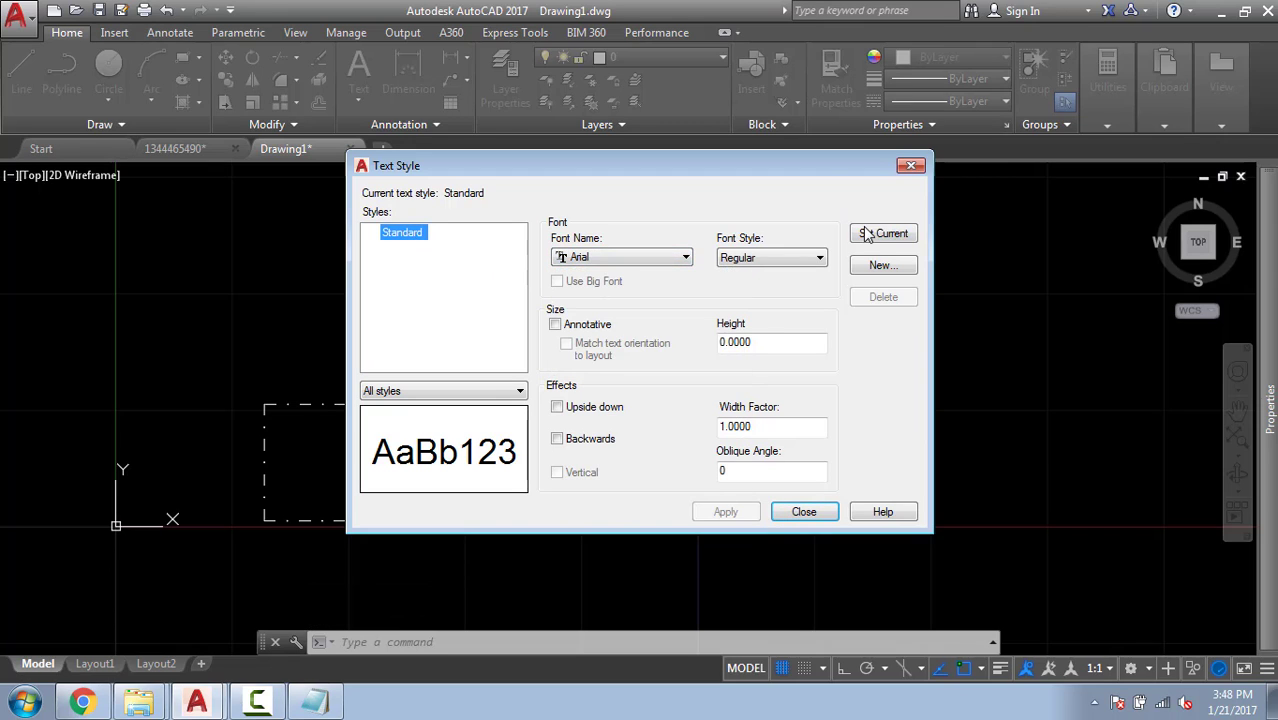
left_click(883, 265)
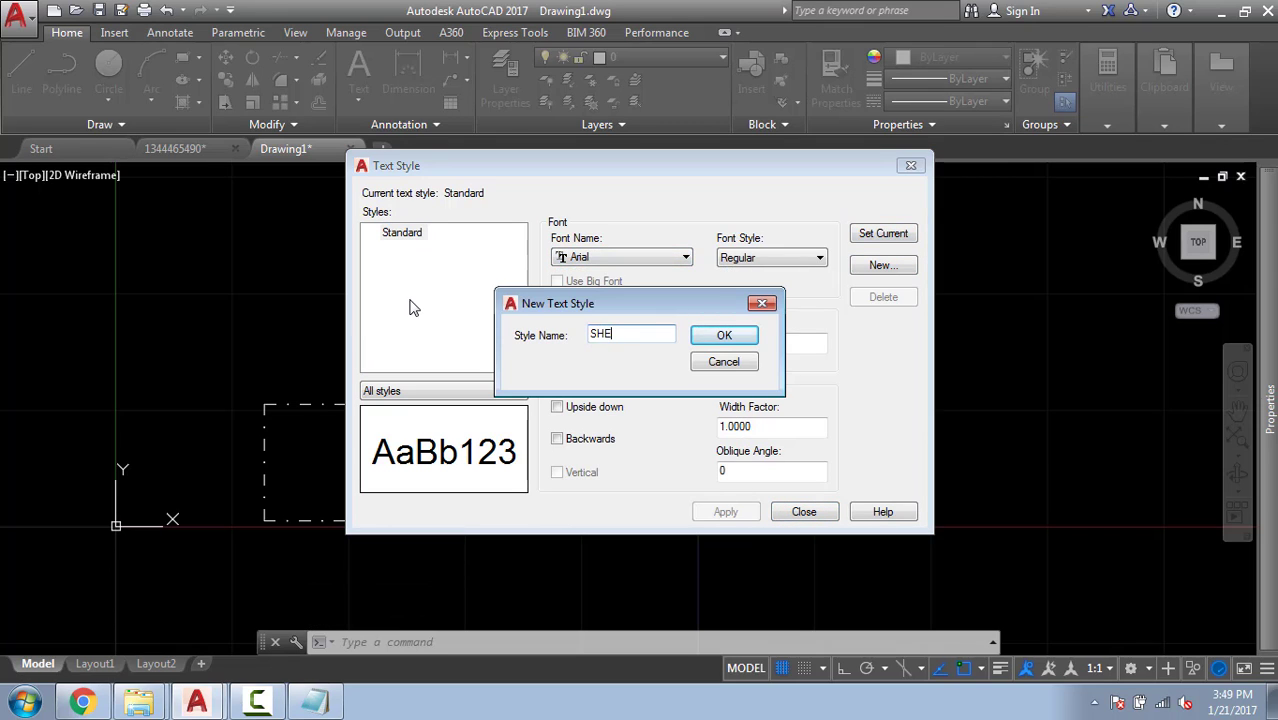
type("SHEHY")
key("Return")
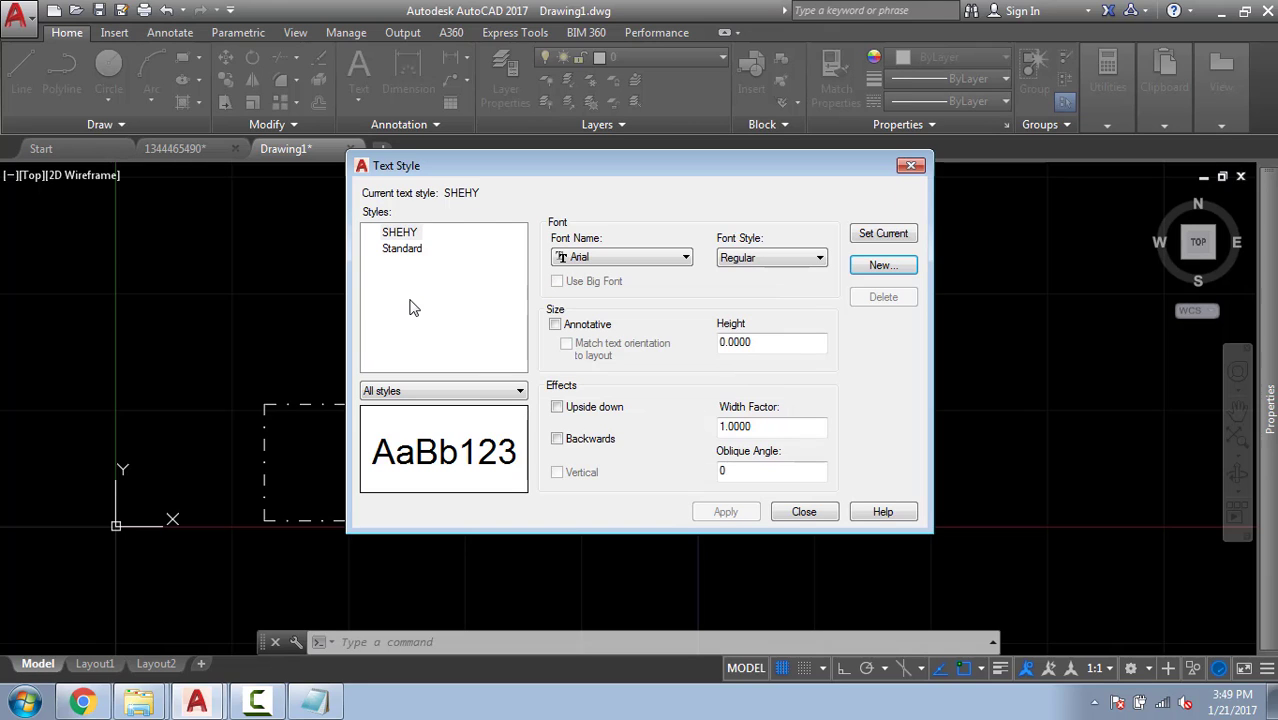
left_click(910, 165)
key("Escape")
key("Escape")
Load the linetype with the -1 suffix from linetype.lin into Drawing1 and accept the updated linetype list.
type("L")
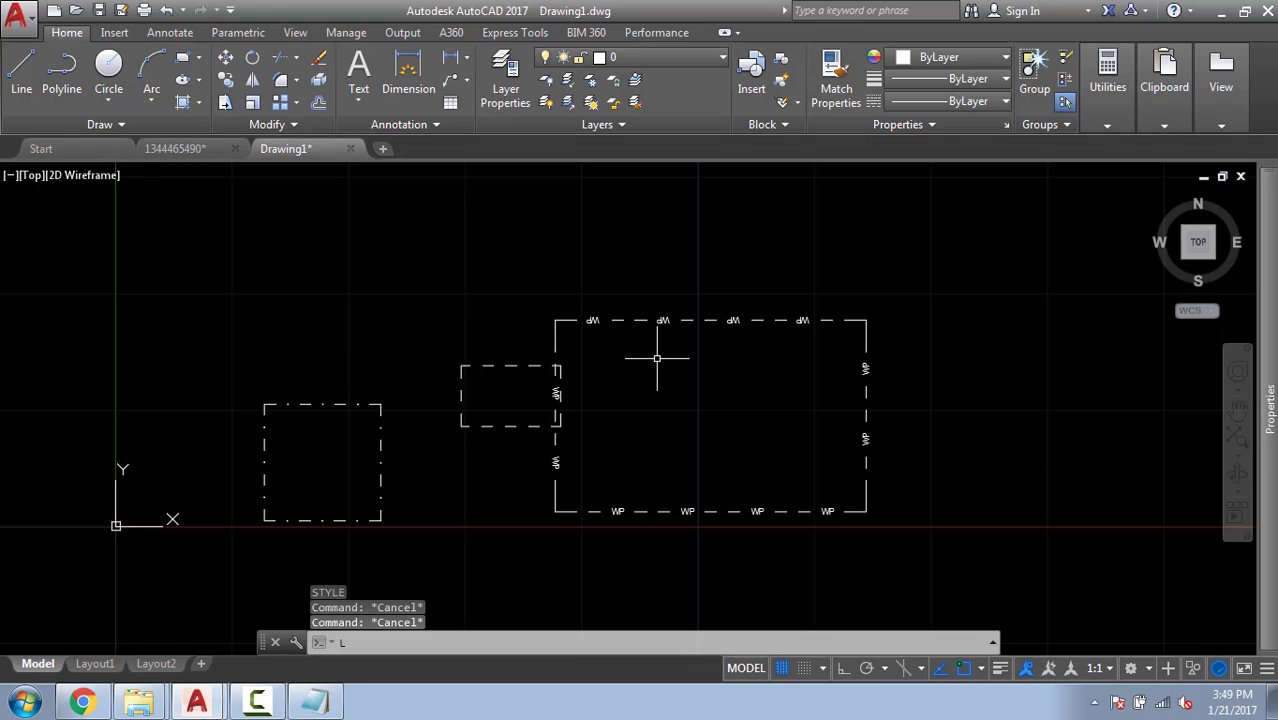
type("T")
key("Return")
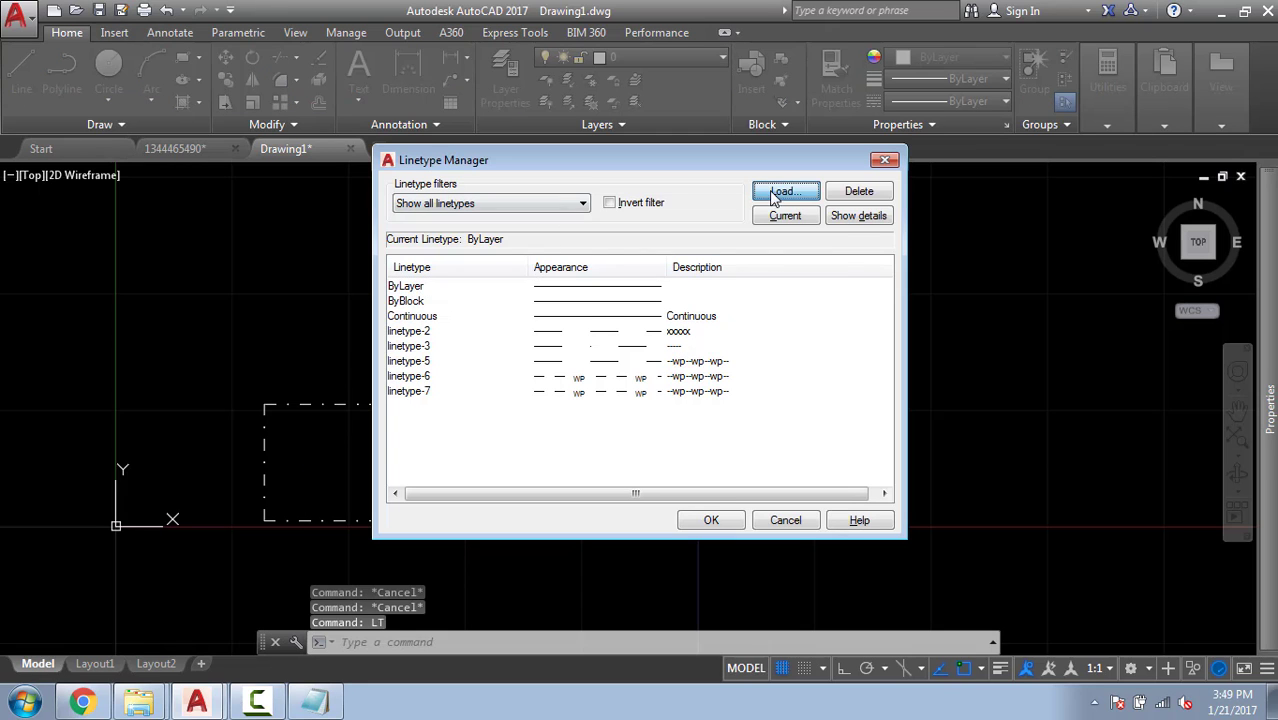
left_click(778, 193)
left_click(485, 234)
double_click(515, 201)
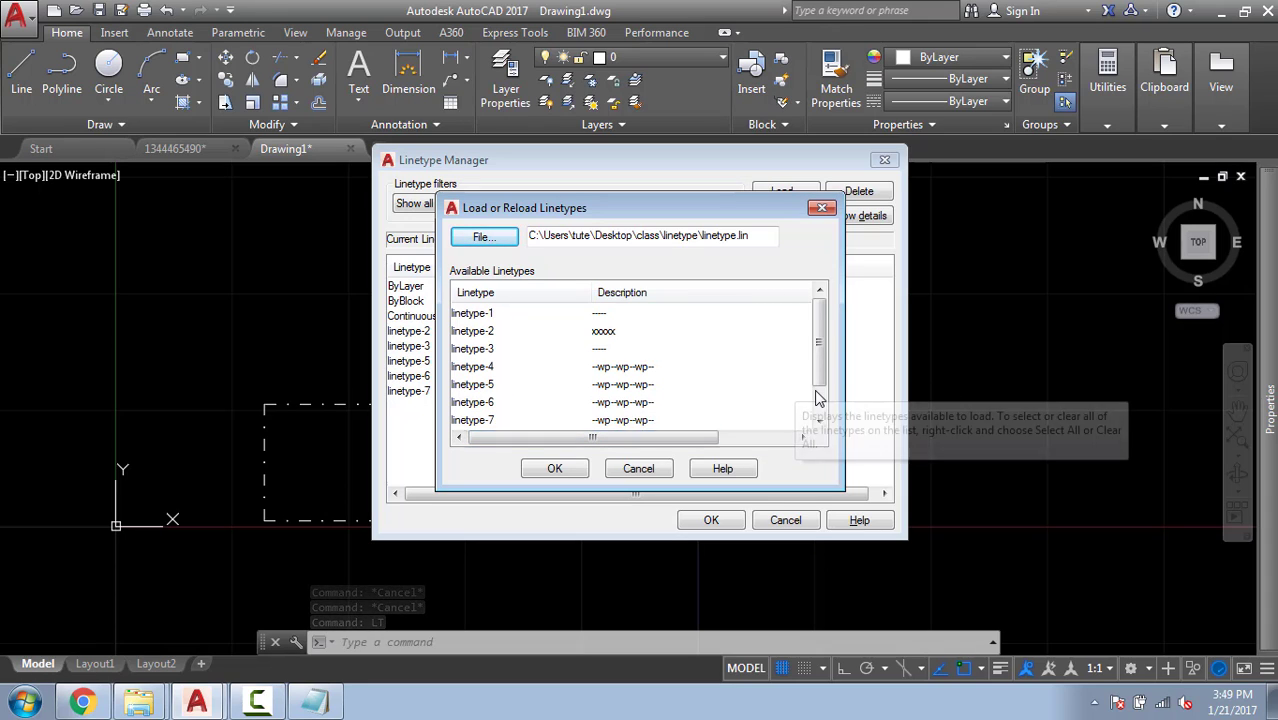
scroll(817, 398, "down", 1)
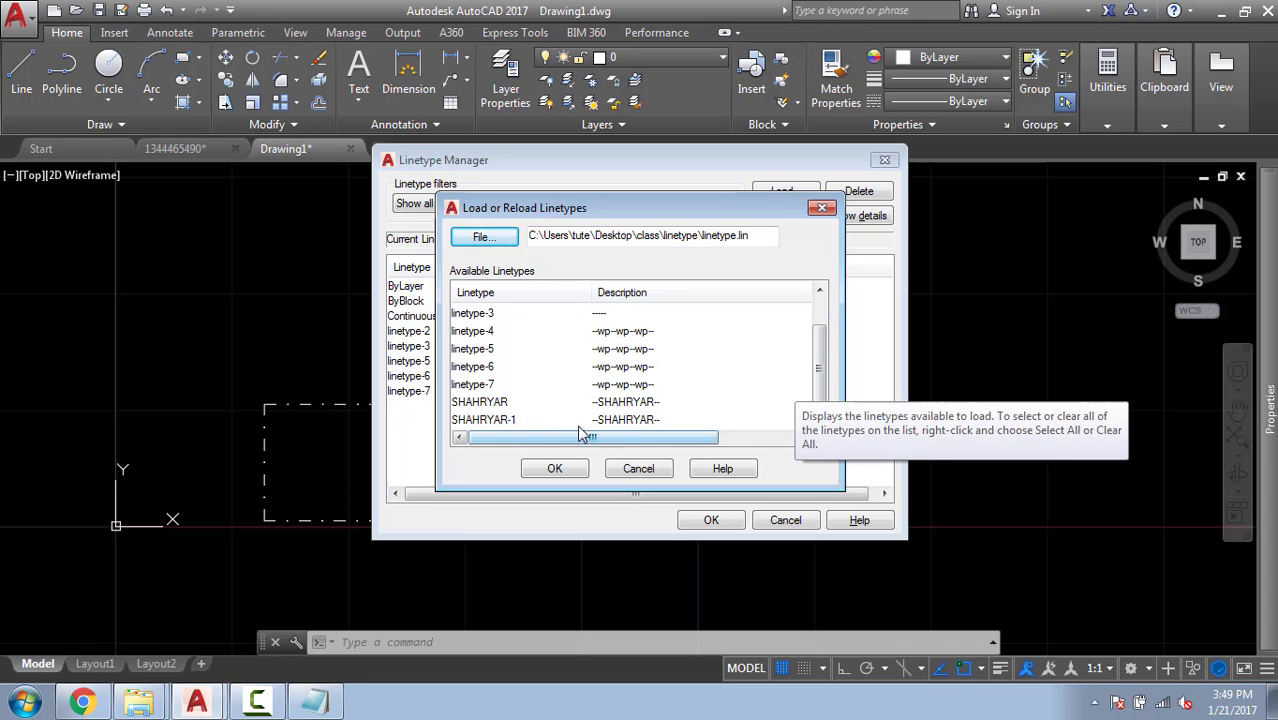
left_click(480, 419)
left_click(548, 469)
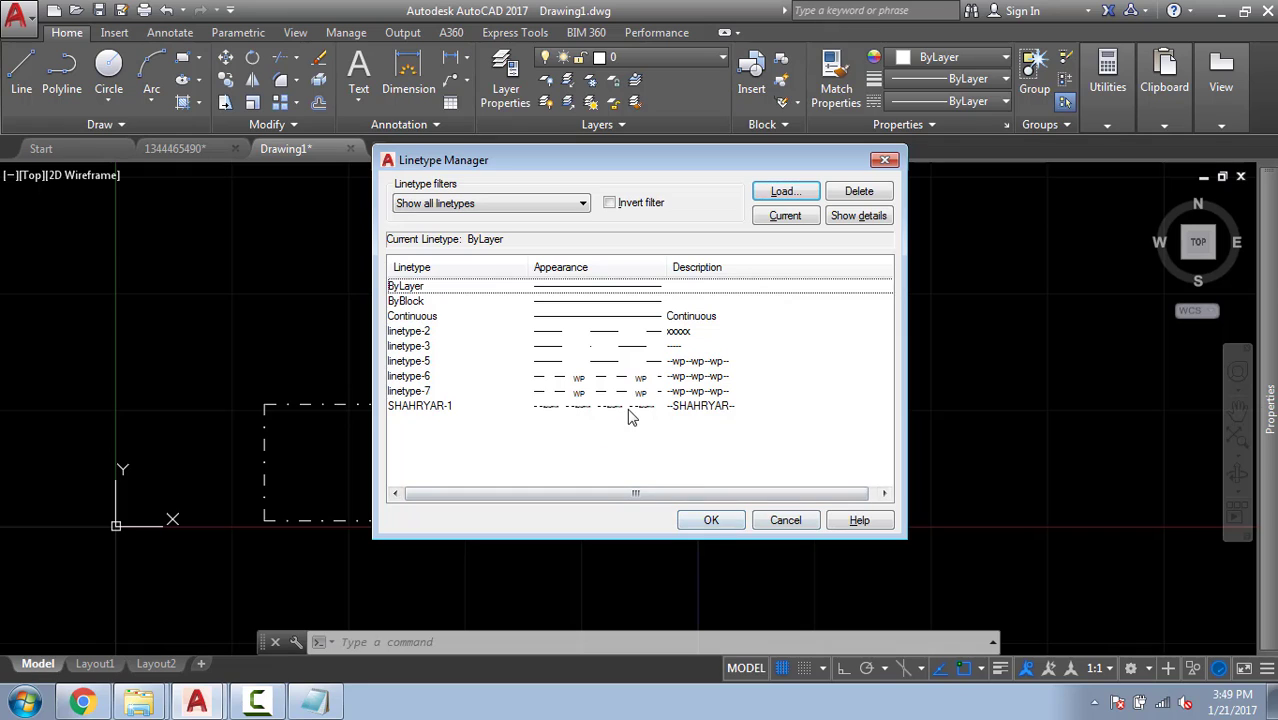
left_click(430, 406)
left_click(710, 520)
Apply the linetype with the -1 suffix to the large WP rectangle and inspect its embedded text up close.
left_click(940, 380)
left_click(656, 183)
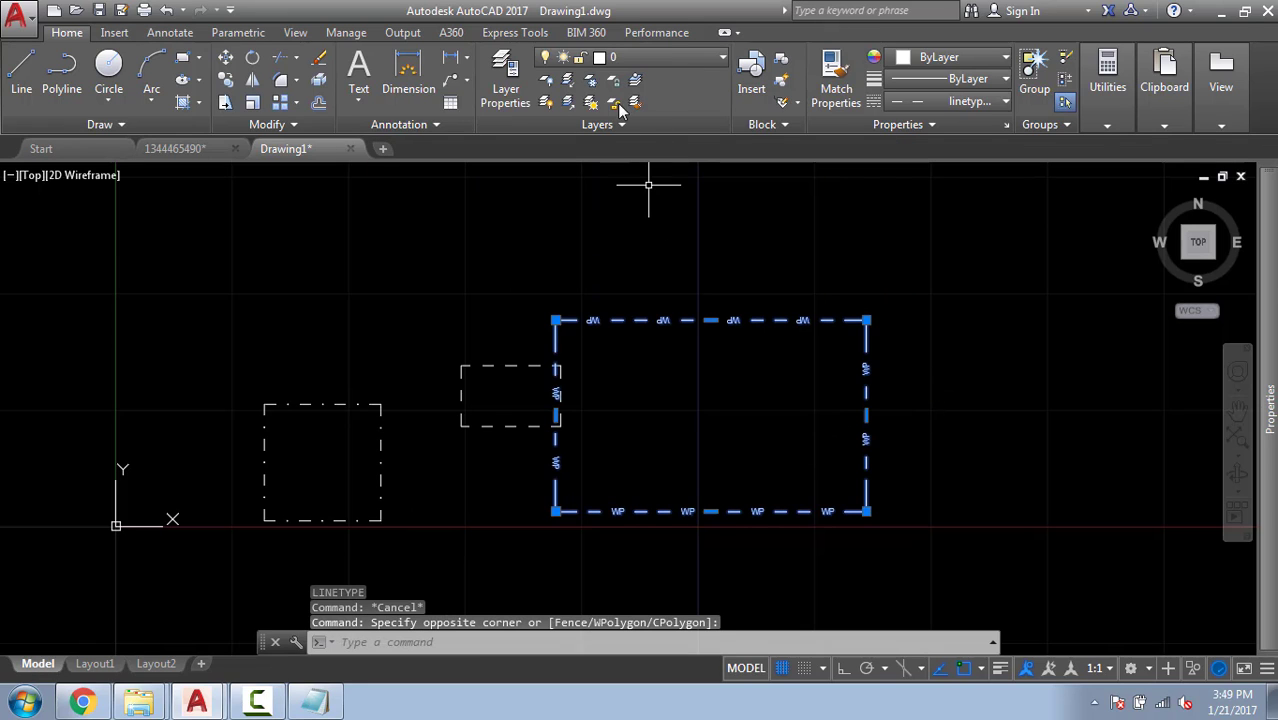
left_click(950, 101)
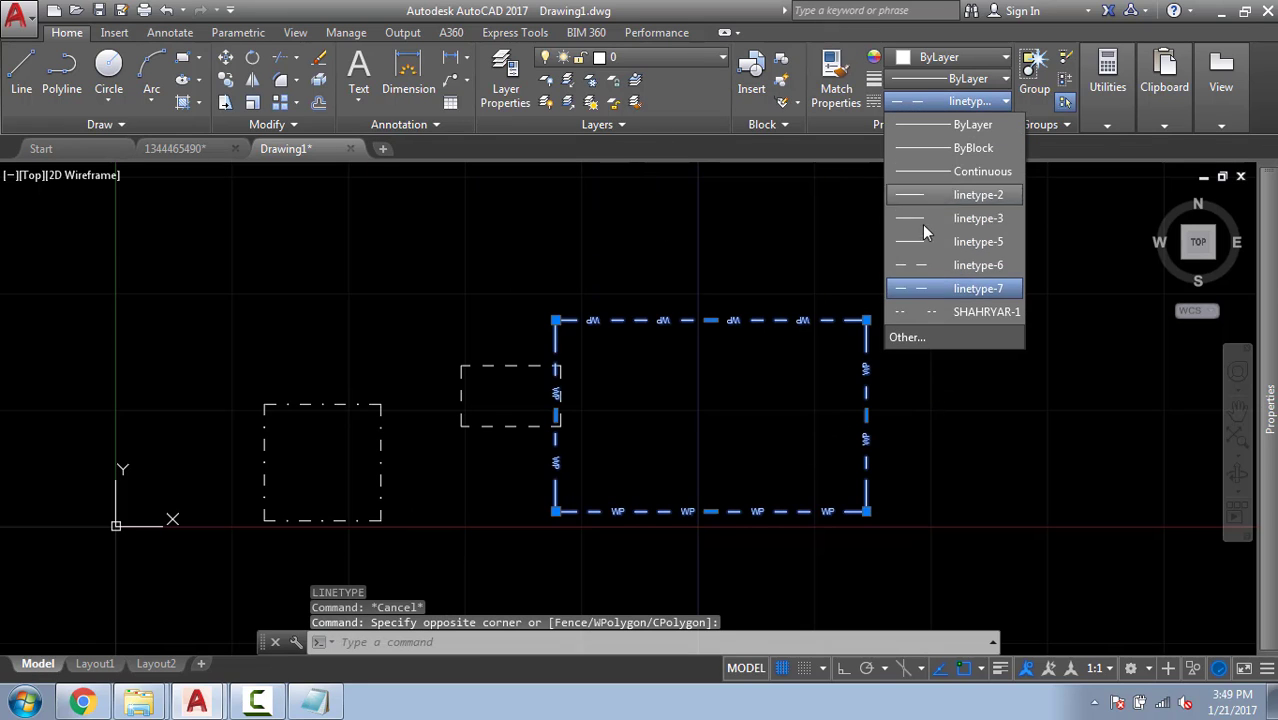
left_click(941, 316)
key("Escape")
scroll(736, 317, "up", 8)
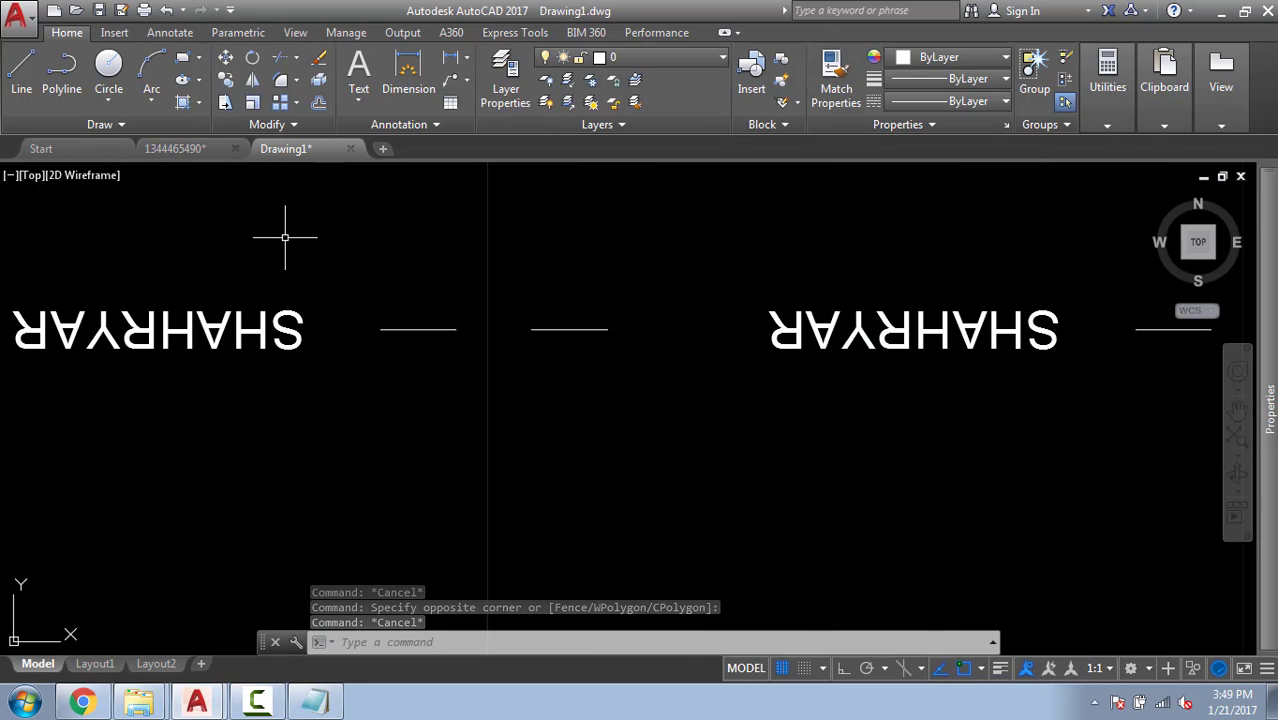
Change the font of the new custom text style to Bradley Hand ITC and apply it to the drawing.
mouse_move(421, 328)
type("s")
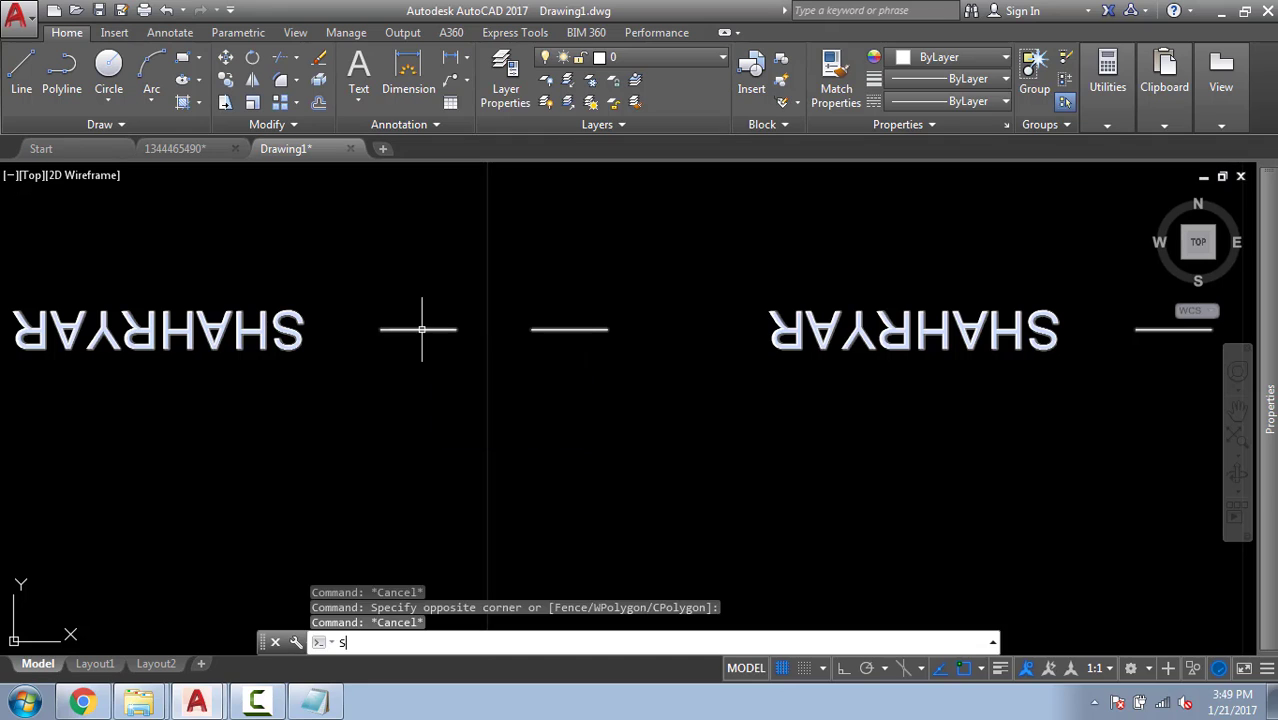
key("Return")
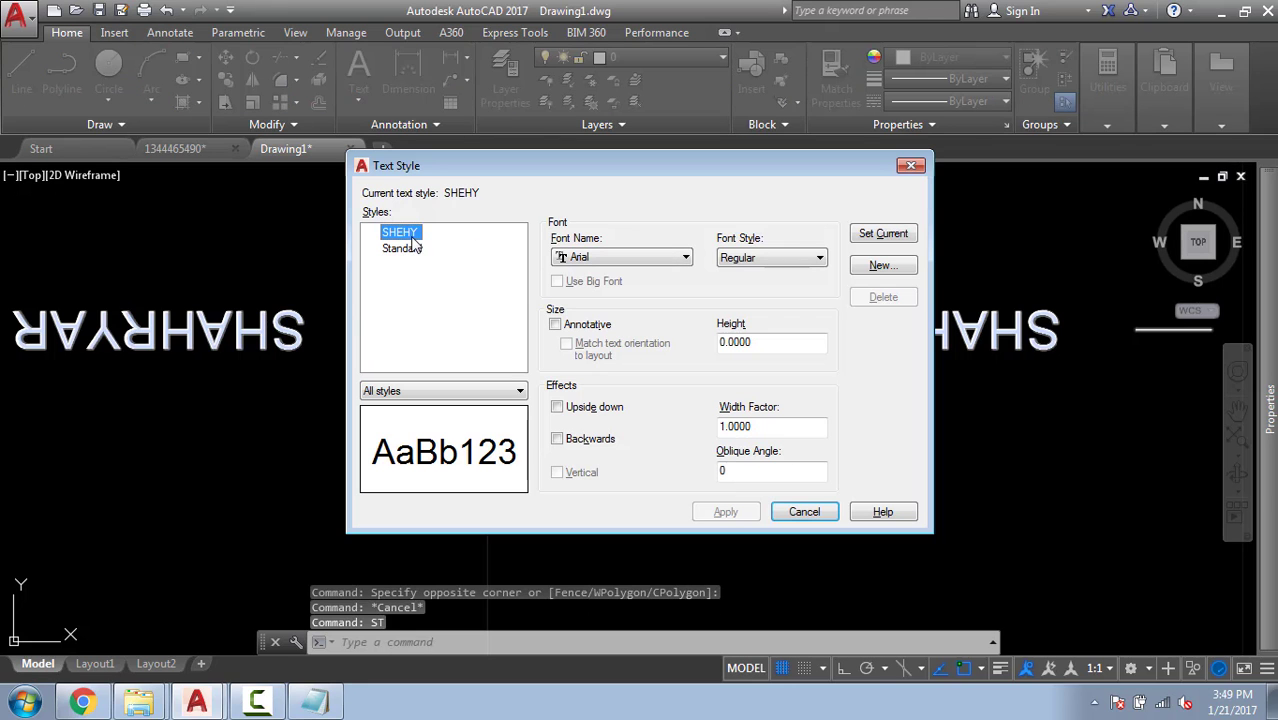
left_click(568, 258)
scroll(575, 330, "down", 5)
left_click(587, 471)
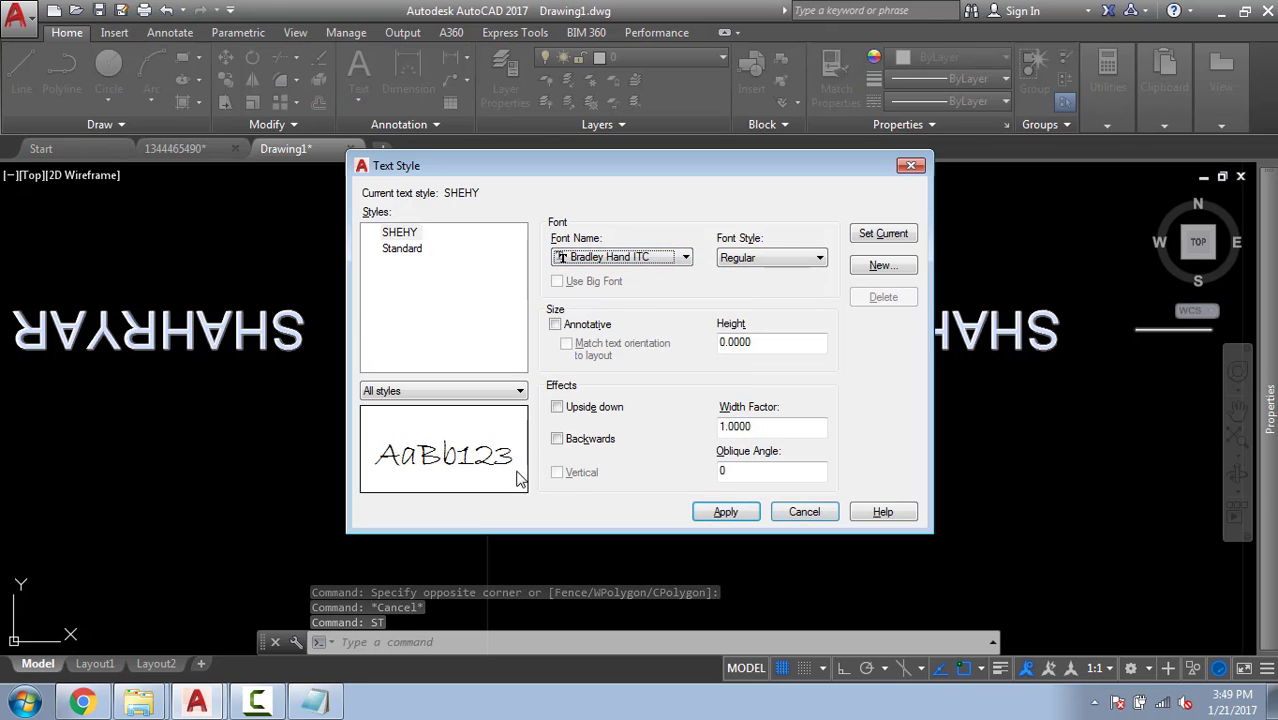
left_click(725, 512)
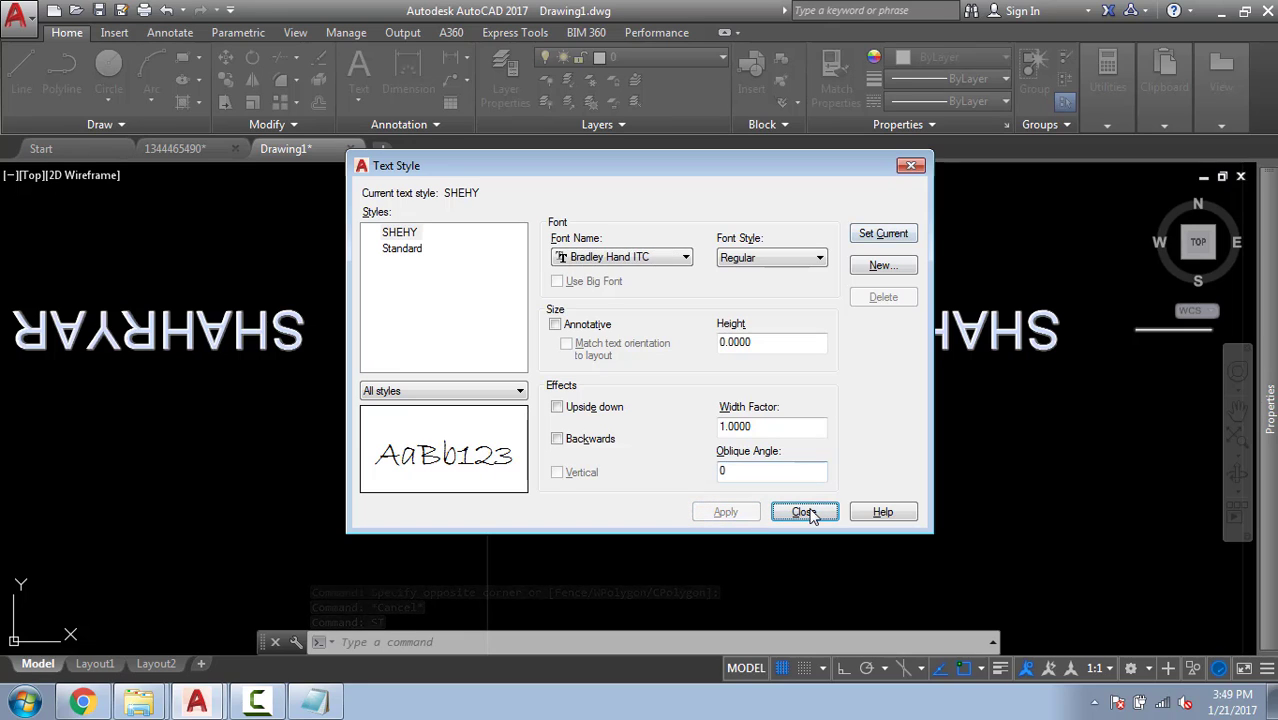
left_click(806, 512)
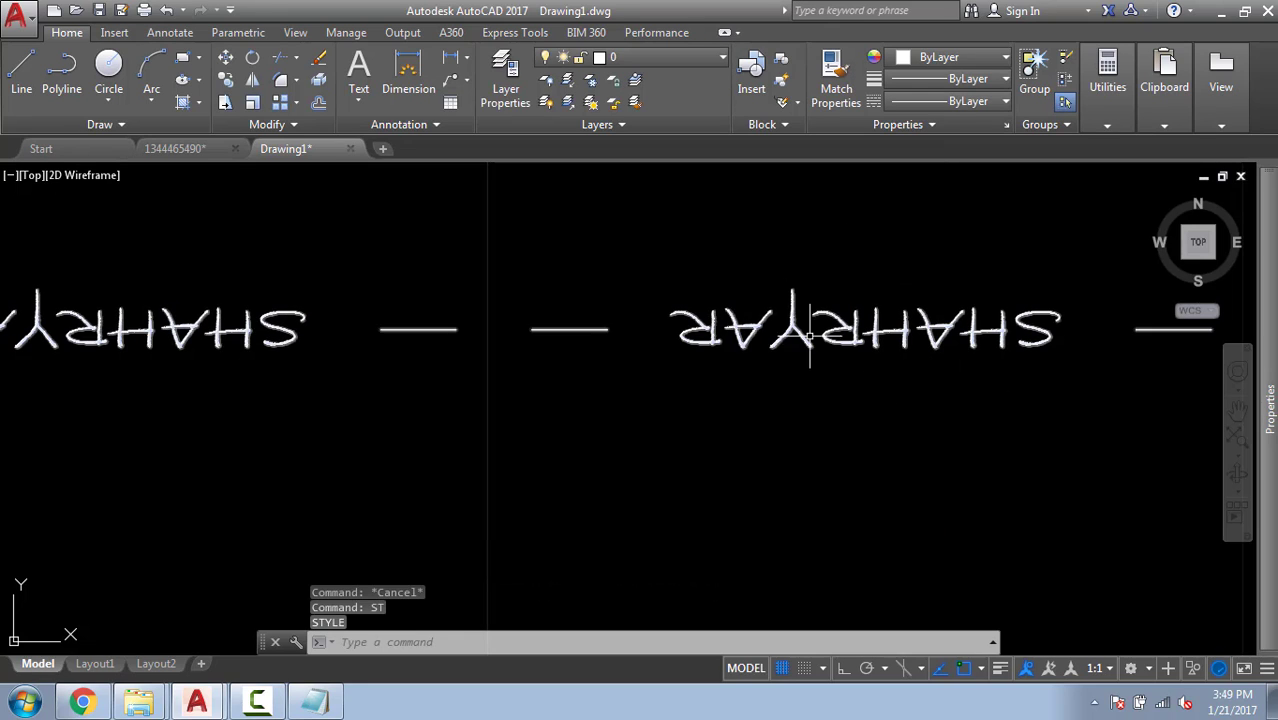
Review the linetype name and text style reference of the -1 definition in Notepad, and return to the AutoCAD drawing.
left_click(314, 701)
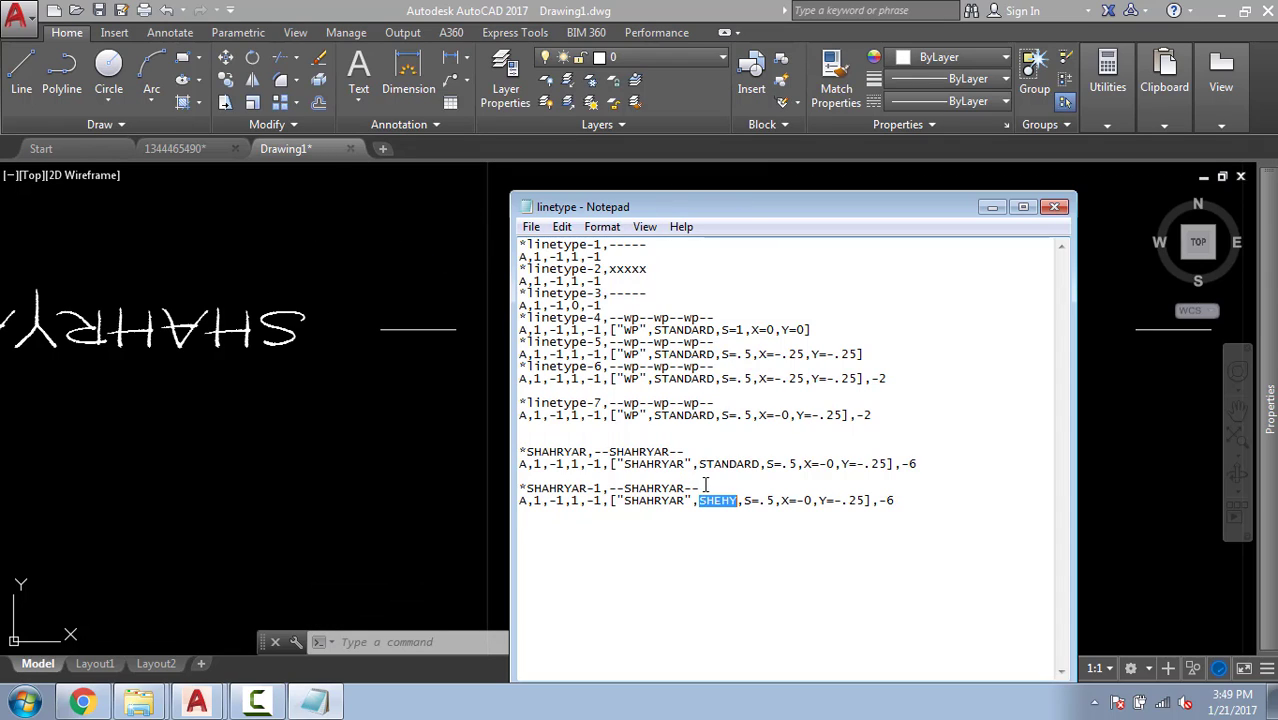
left_click_drag(601, 488, 524, 488)
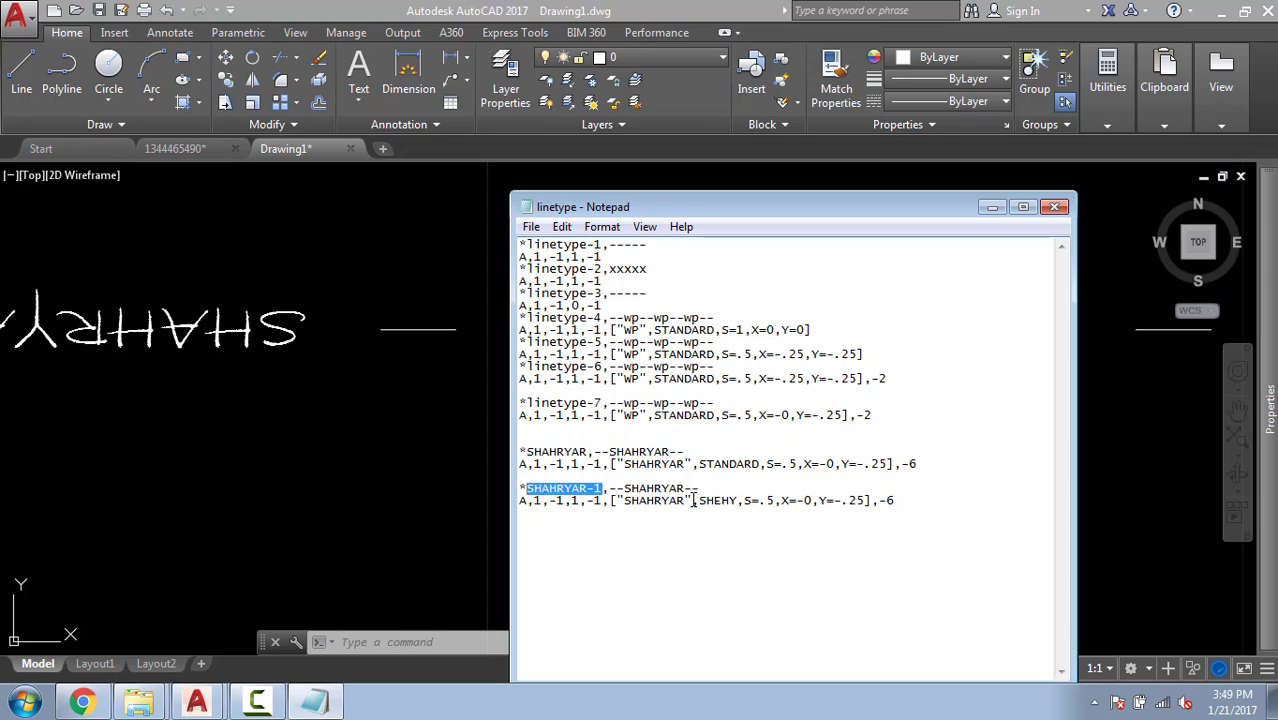
left_click_drag(703, 500, 729, 500)
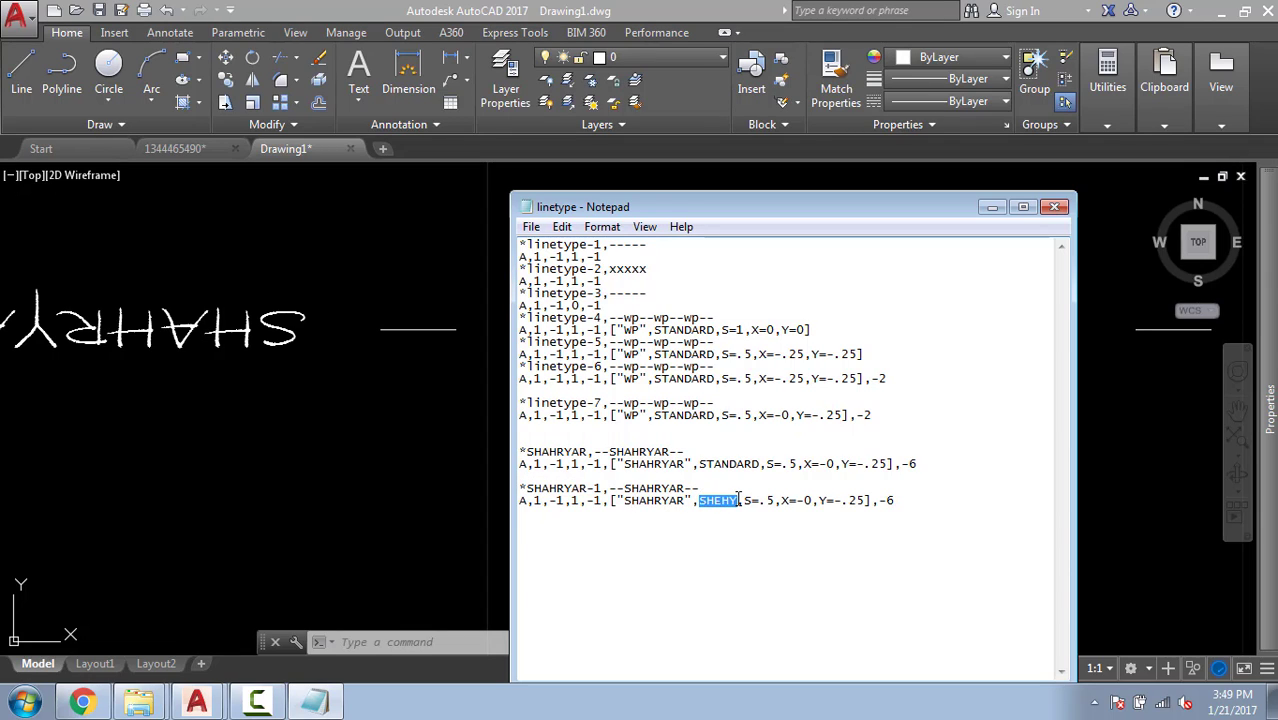
left_click(721, 500)
left_click(276, 224)
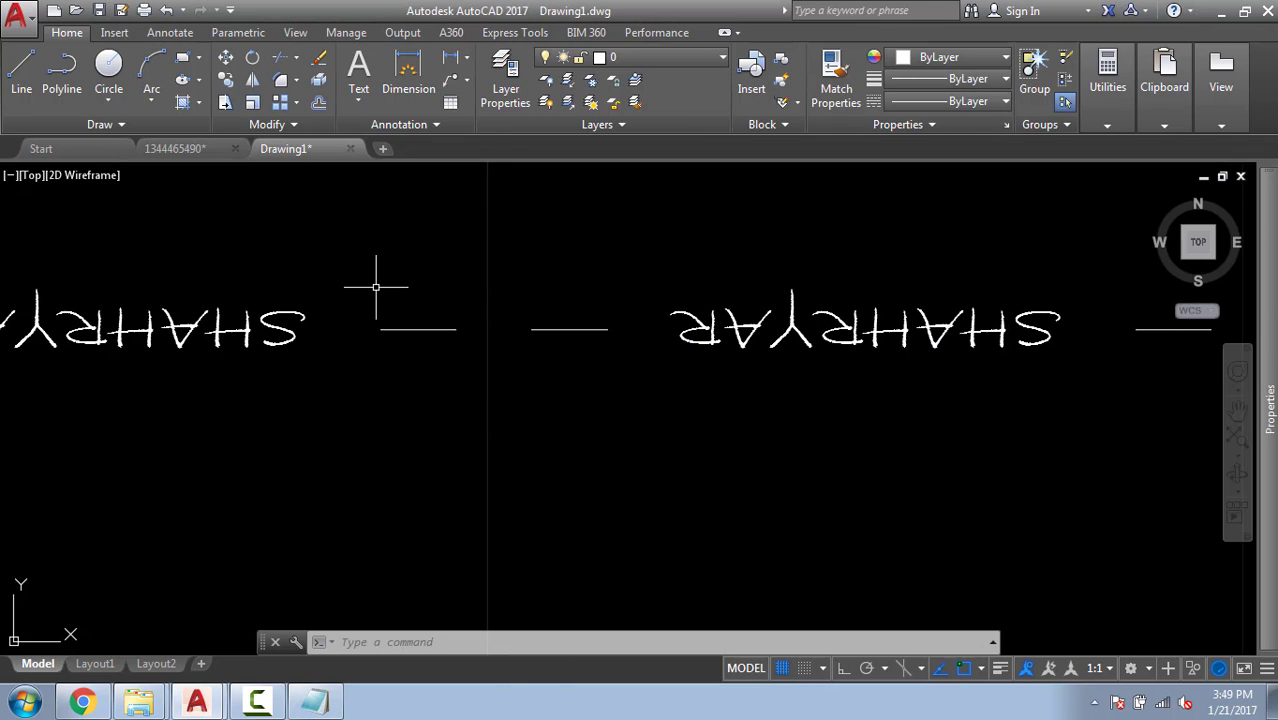